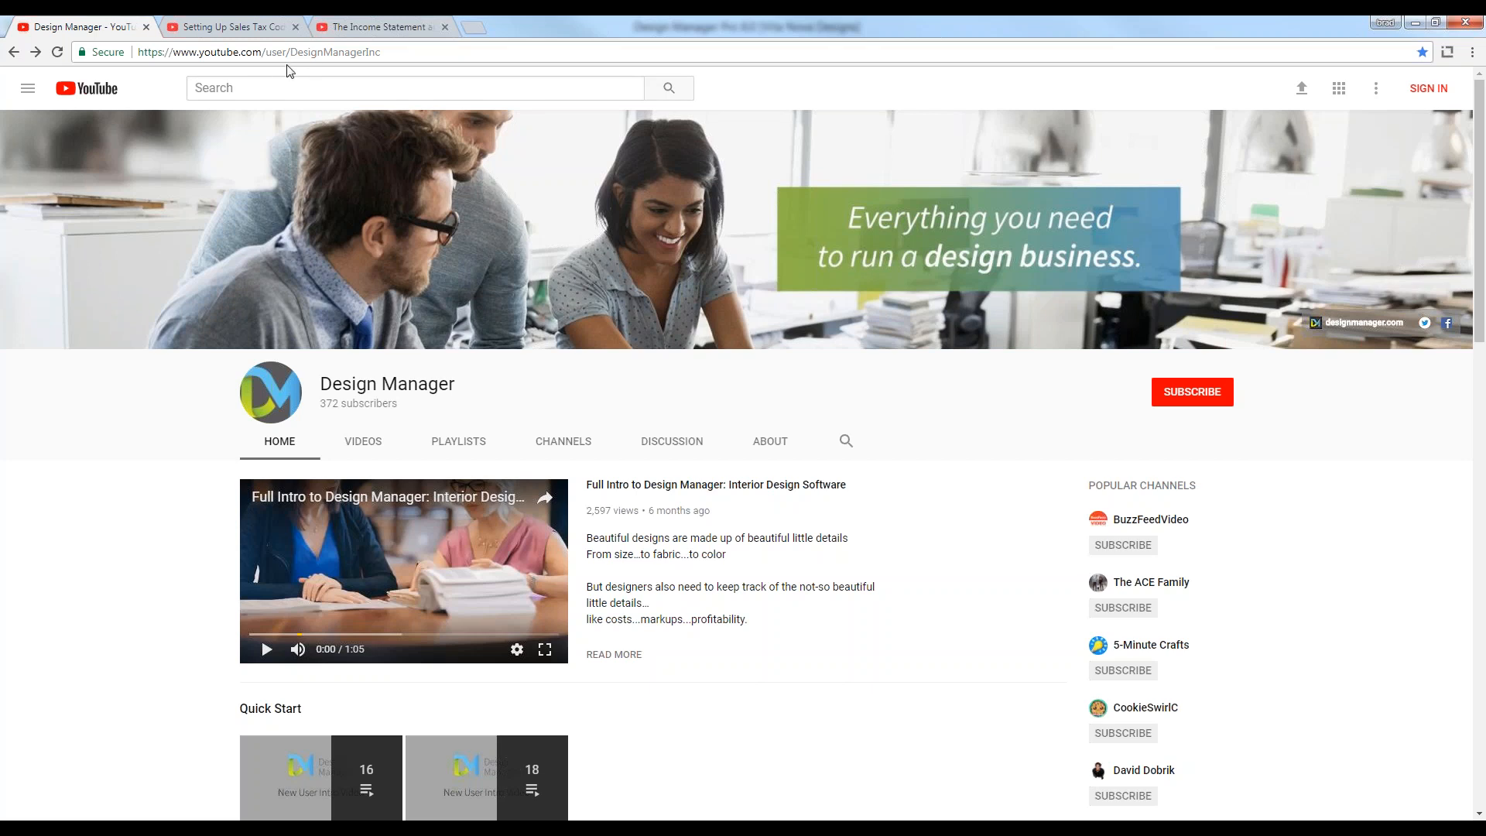
Browse the Design Manager YouTube channel's playlists from Quick Start through Accounting Courses and Weekly Webinars
{"action": "left_click_drag", "start_coordinate": [292, 52], "coordinate": [394, 54]}
{"action": "left_click", "coordinate": [158, 529]}
{"action": "scroll", "coordinate": [159, 529], "scroll_direction": "down", "scroll_amount": 4}
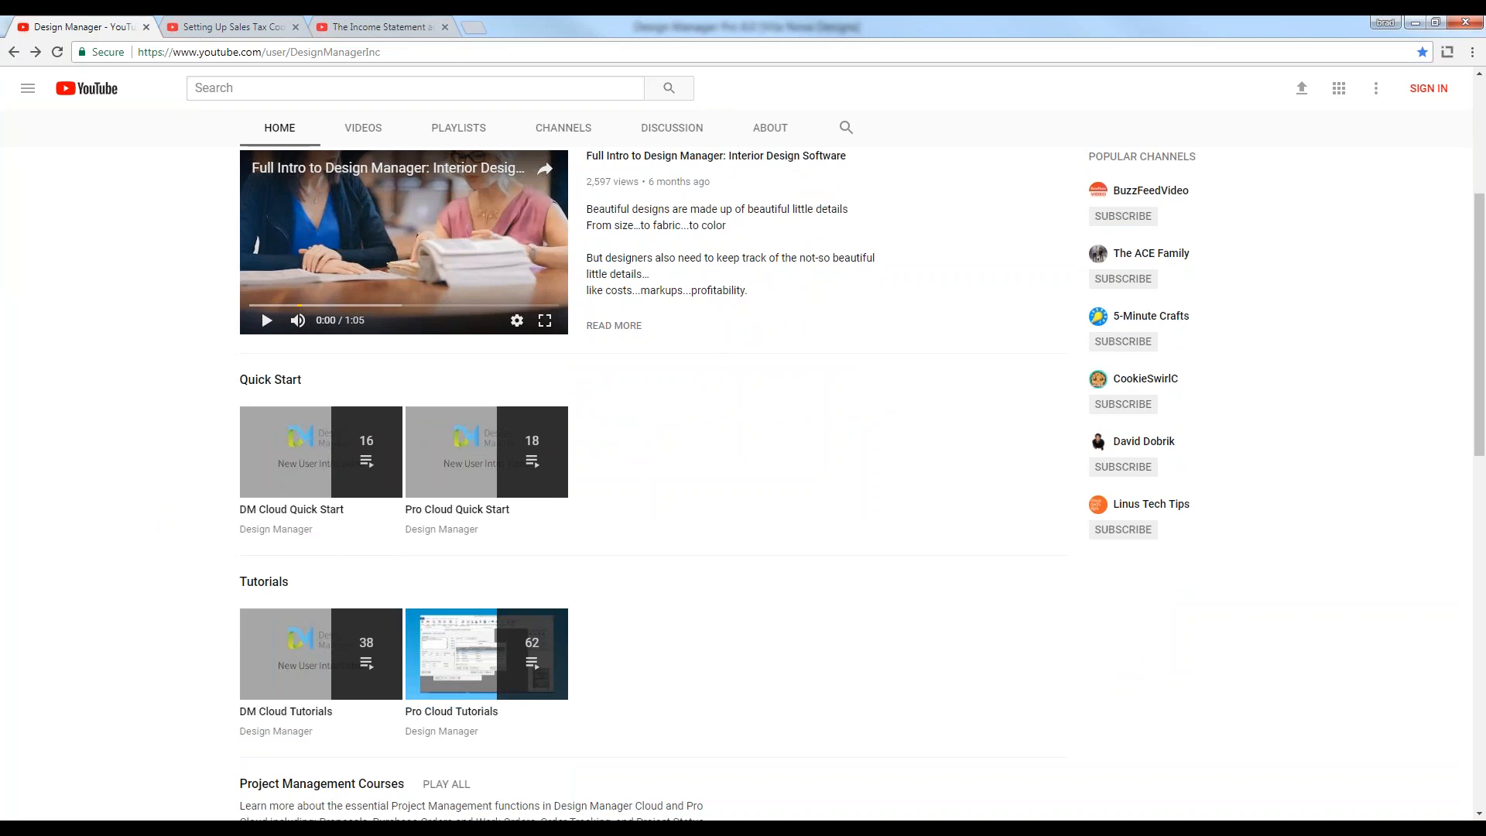
{"action": "scroll", "coordinate": [193, 398], "scroll_direction": "down", "scroll_amount": 5}
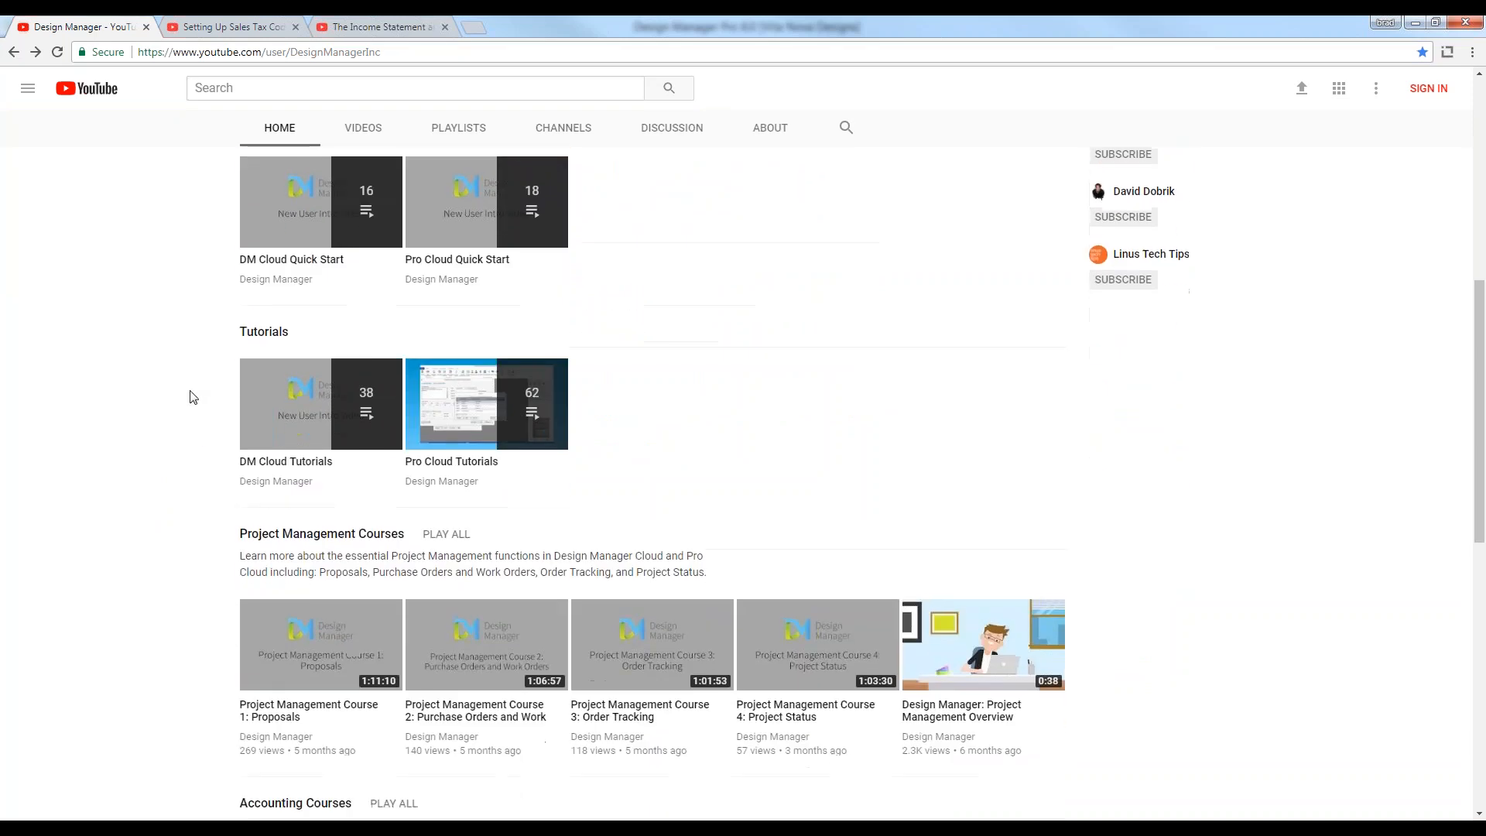
{"action": "scroll", "coordinate": [193, 398], "scroll_direction": "down", "scroll_amount": 4}
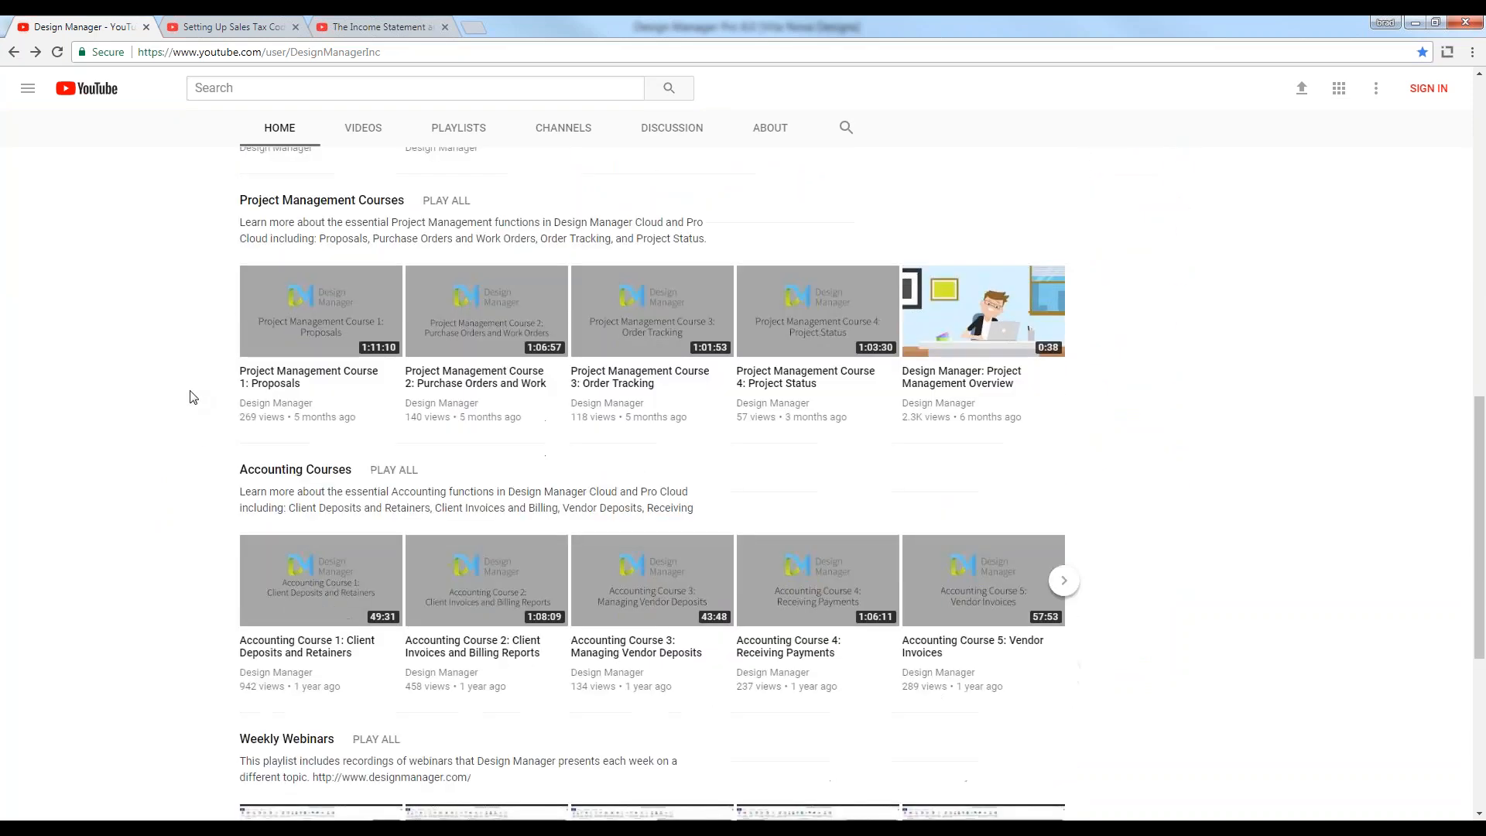
{"action": "scroll", "coordinate": [193, 397], "scroll_direction": "down", "scroll_amount": 2}
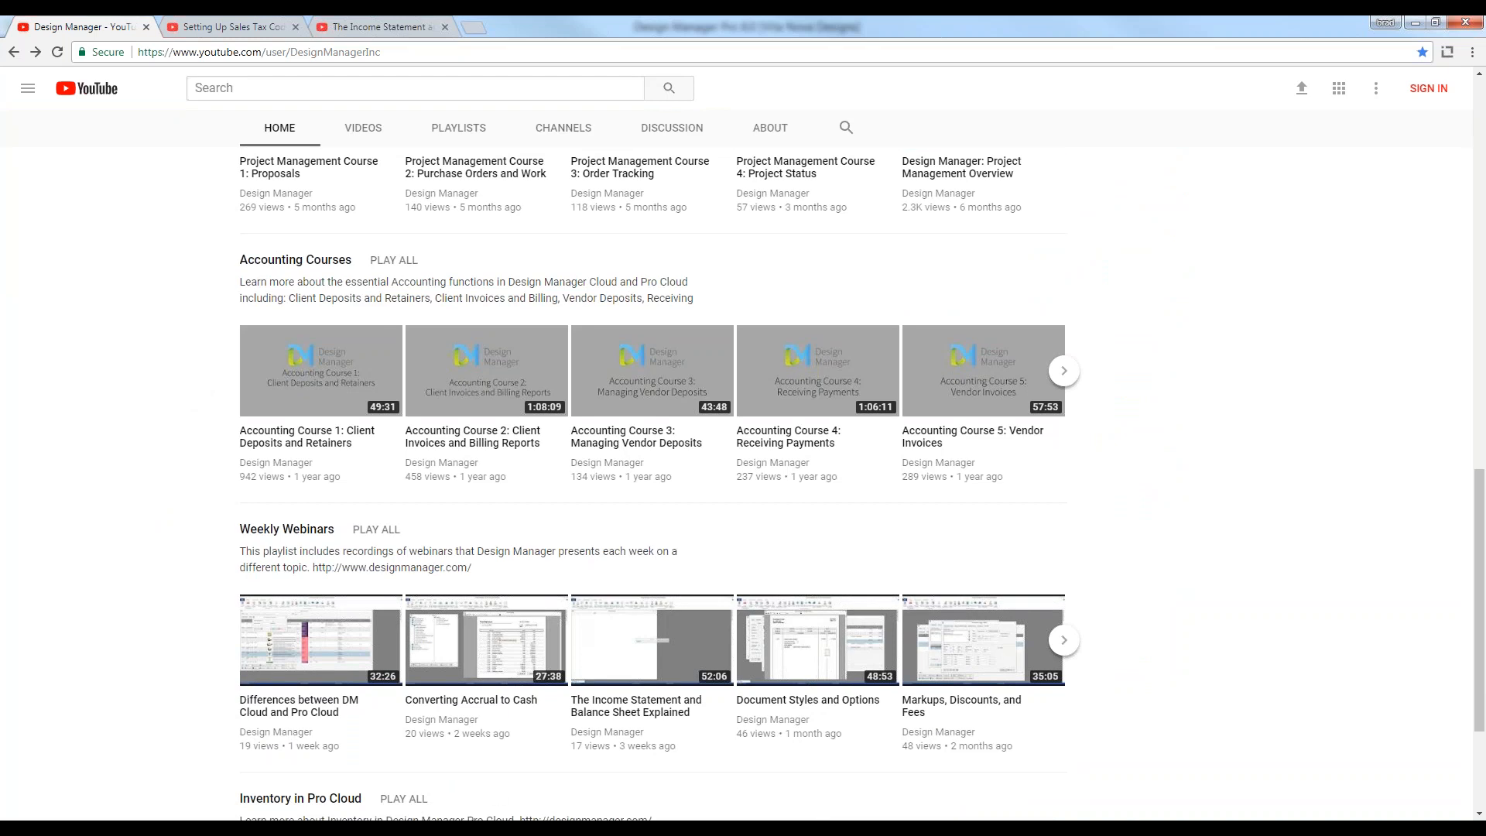
Switch to Design Manager Pro and open the General settings in the company's advanced options
{"action": "left_click", "coordinate": [551, 826]}
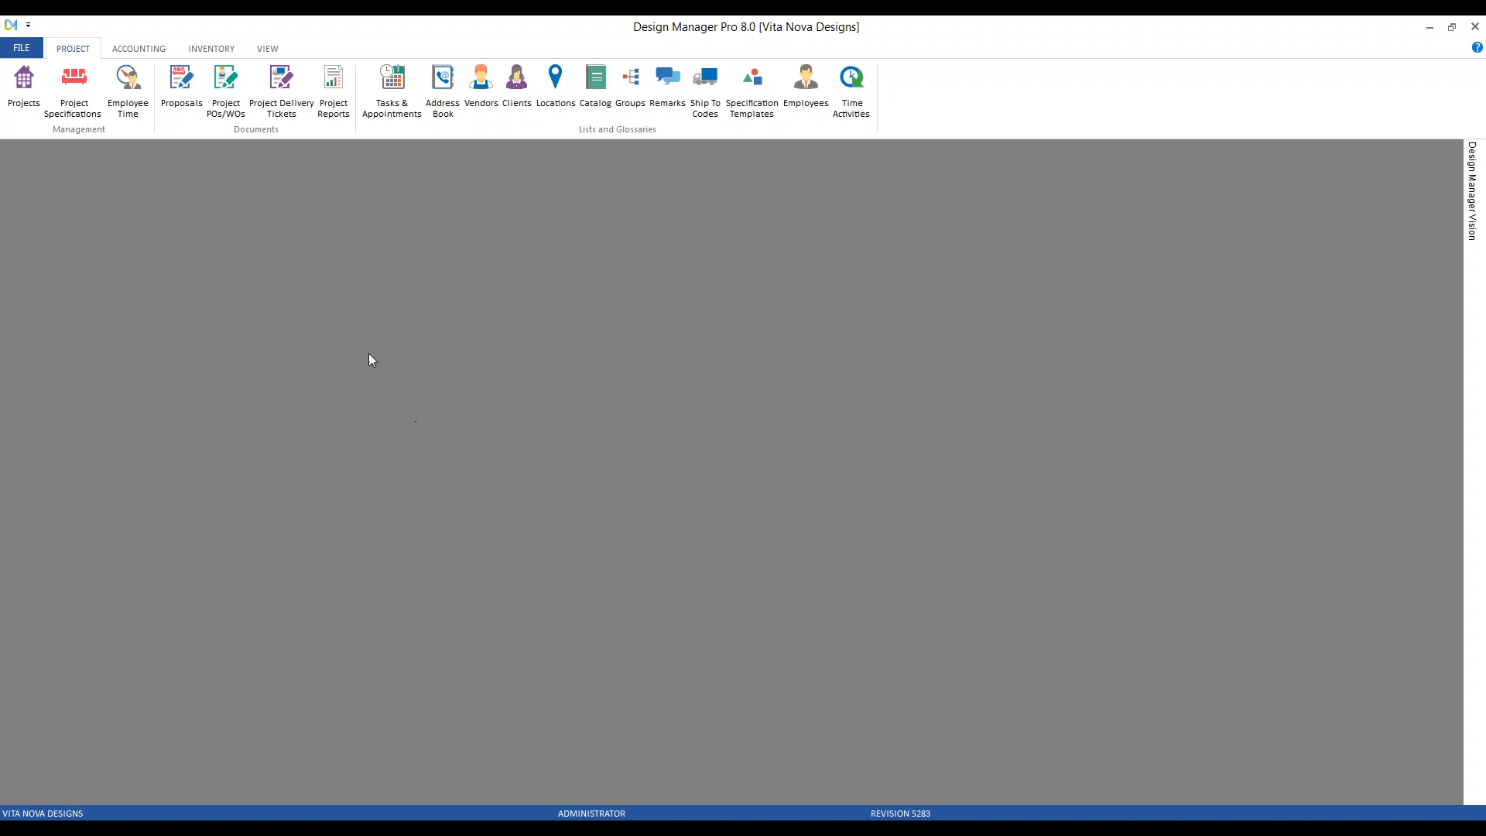
{"action": "left_click", "coordinate": [21, 48]}
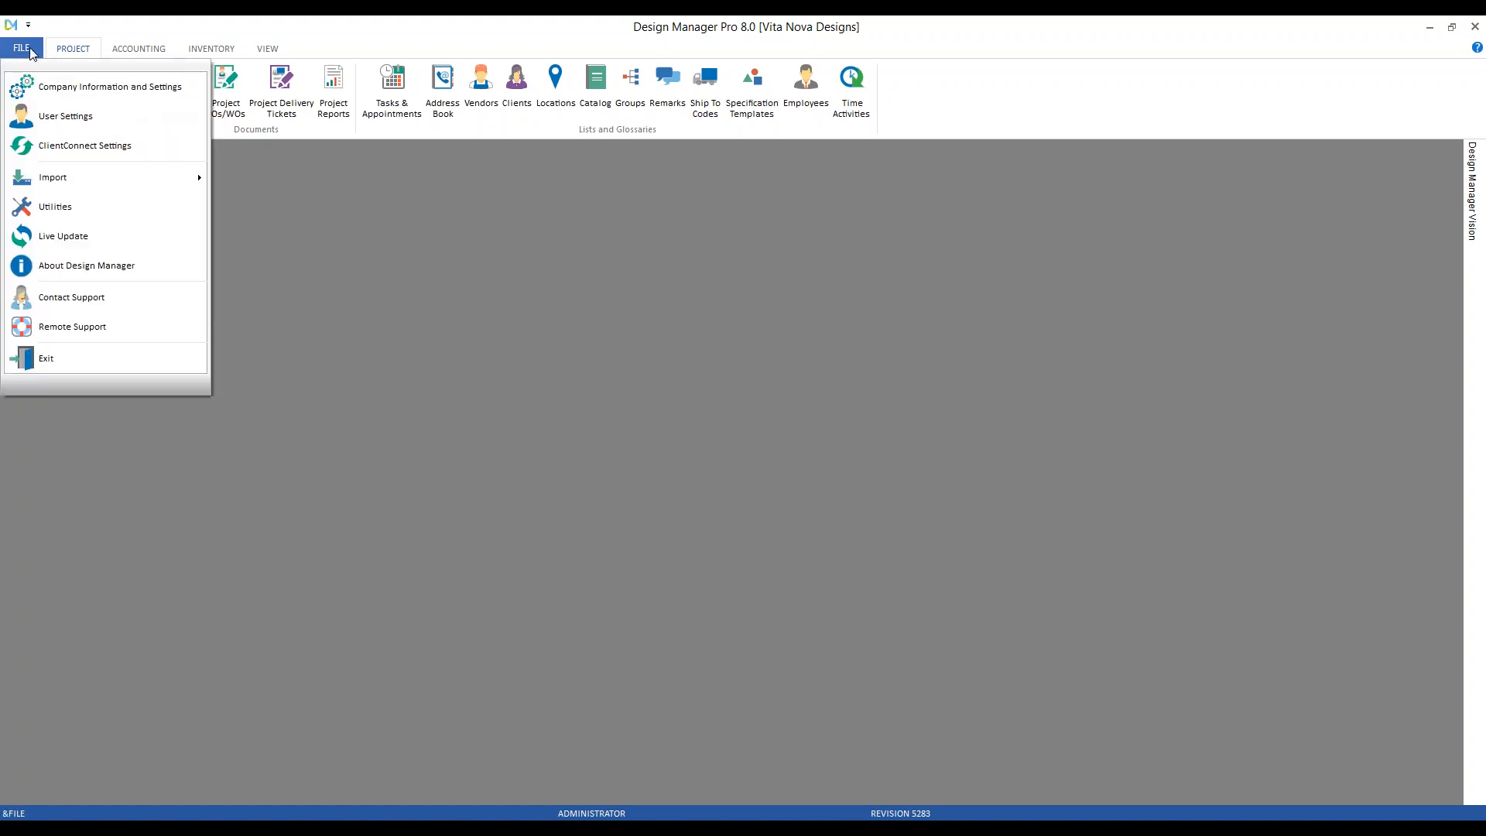
{"action": "left_click", "coordinate": [137, 92]}
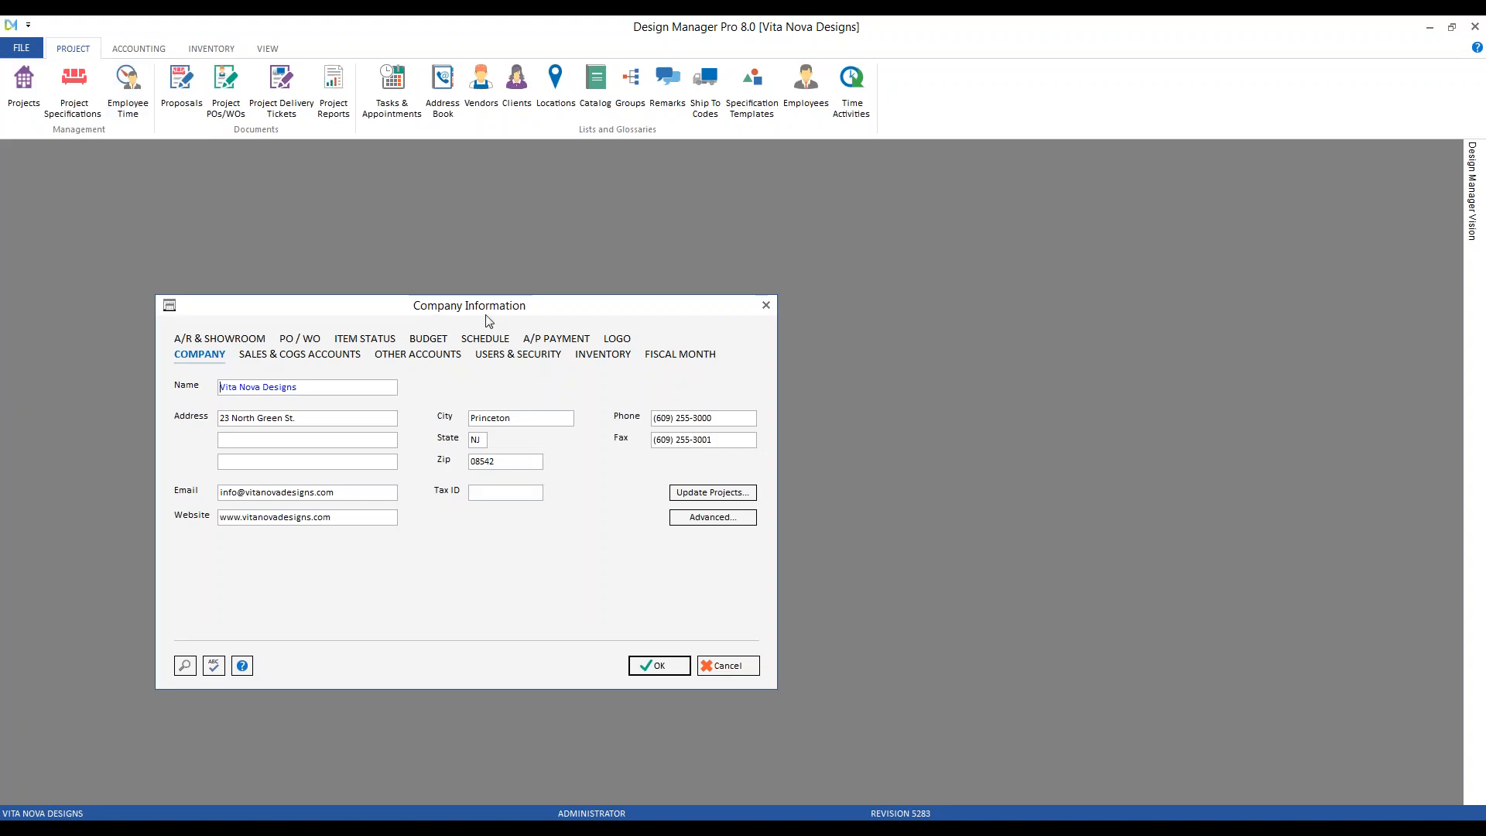
{"action": "left_click", "coordinate": [708, 518]}
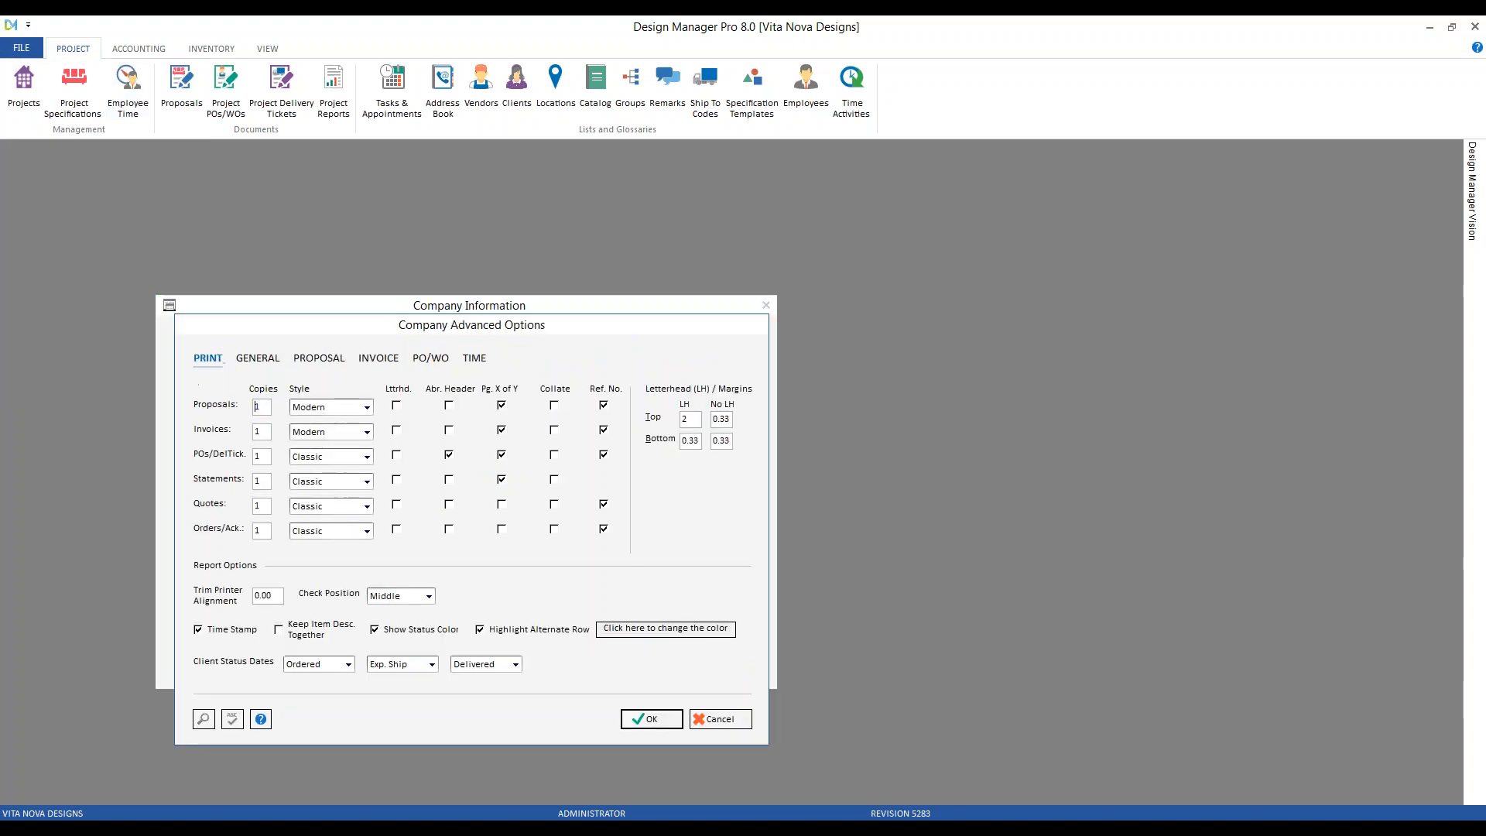
{"action": "left_click", "coordinate": [265, 364]}
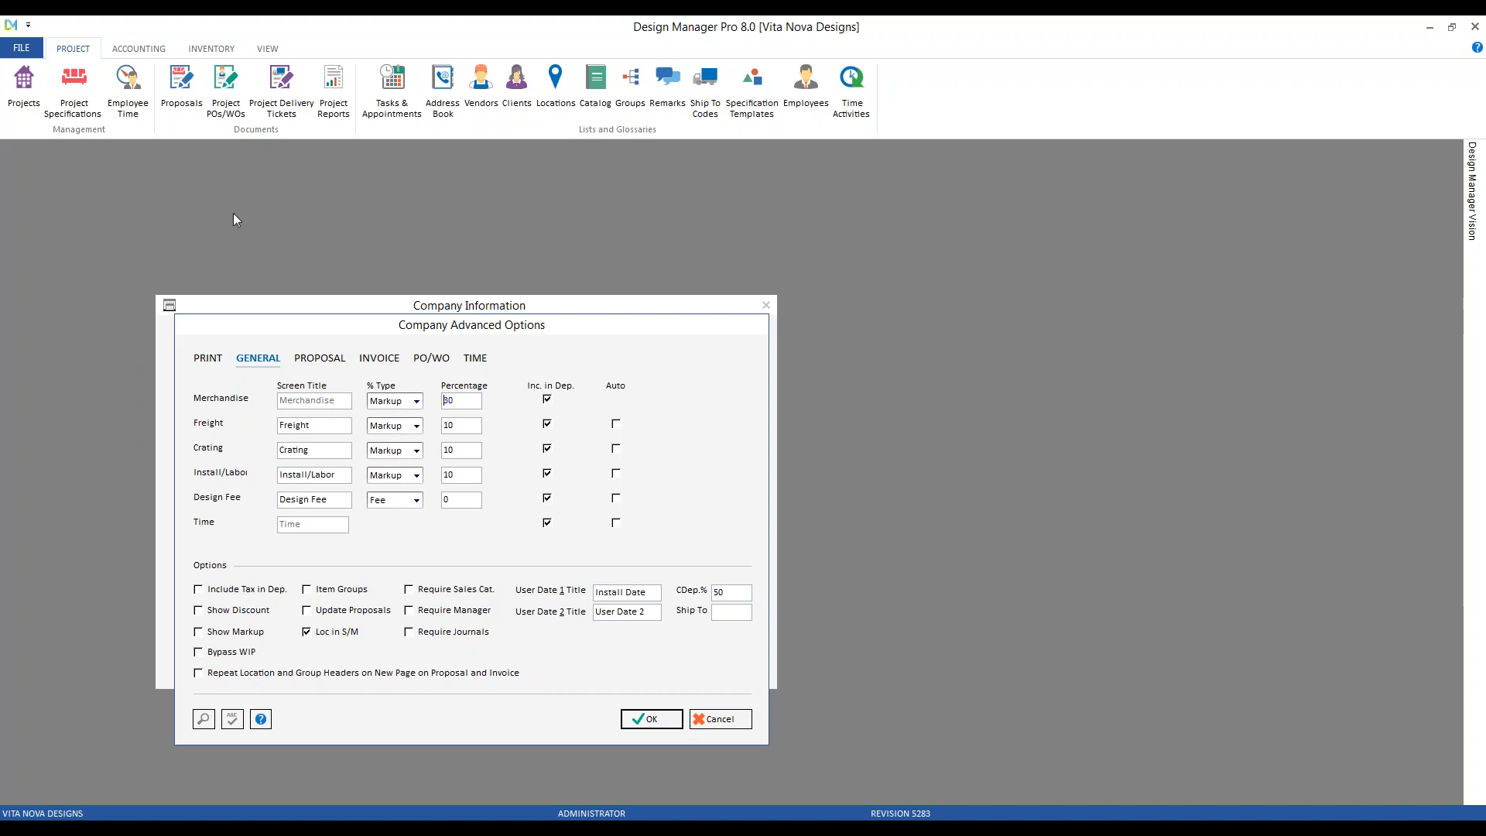
Open the Pennsylvania Sales Tax code from the Sales Tax Code Glossary, placing its windows beside the company options
{"action": "left_click", "coordinate": [139, 50]}
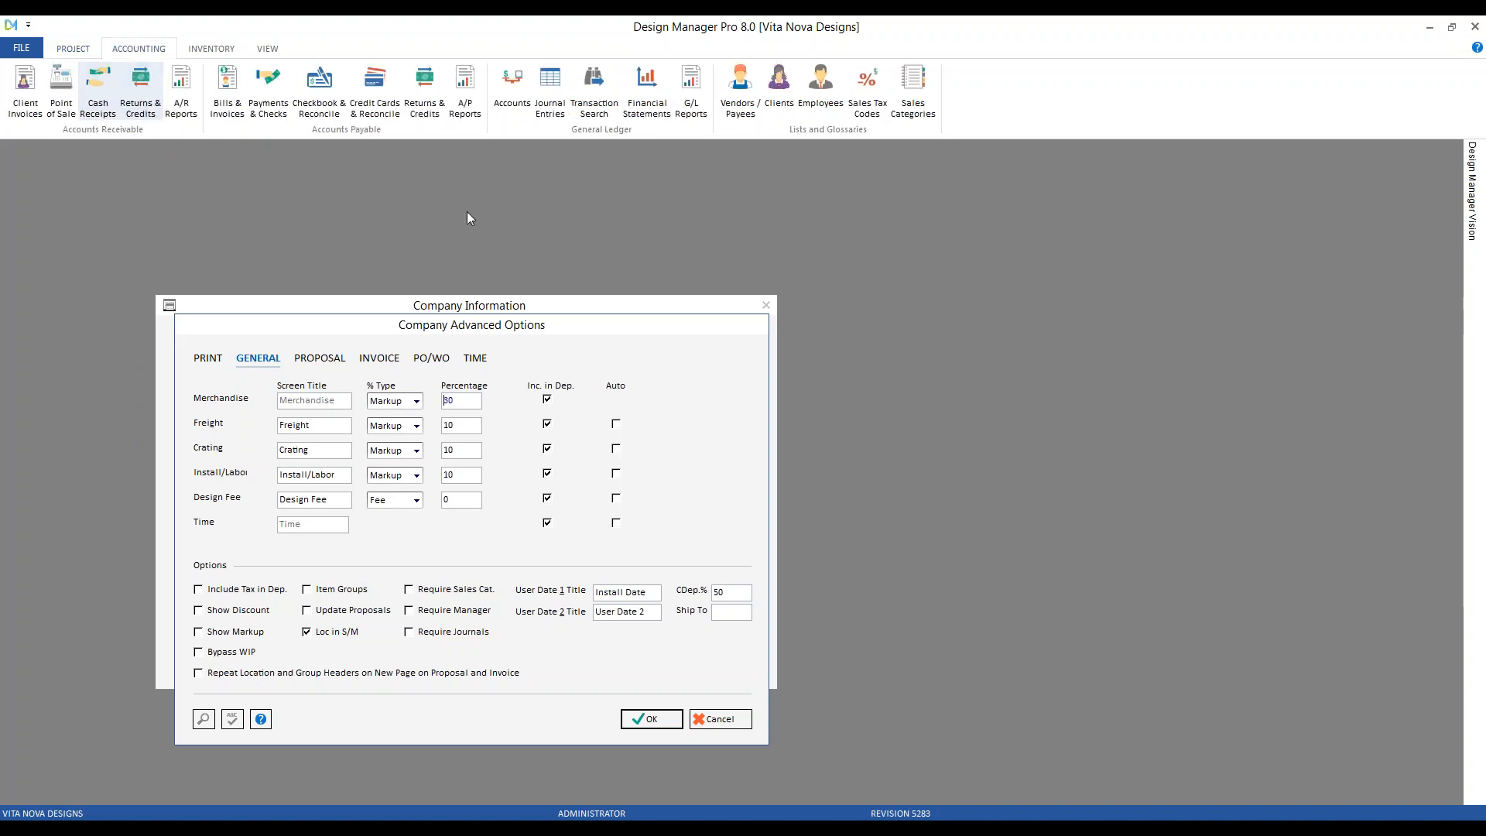
{"action": "left_click", "coordinate": [866, 99]}
{"action": "left_click_drag", "start_coordinate": [362, 350], "coordinate": [1186, 200]}
{"action": "left_click", "coordinate": [1148, 303]}
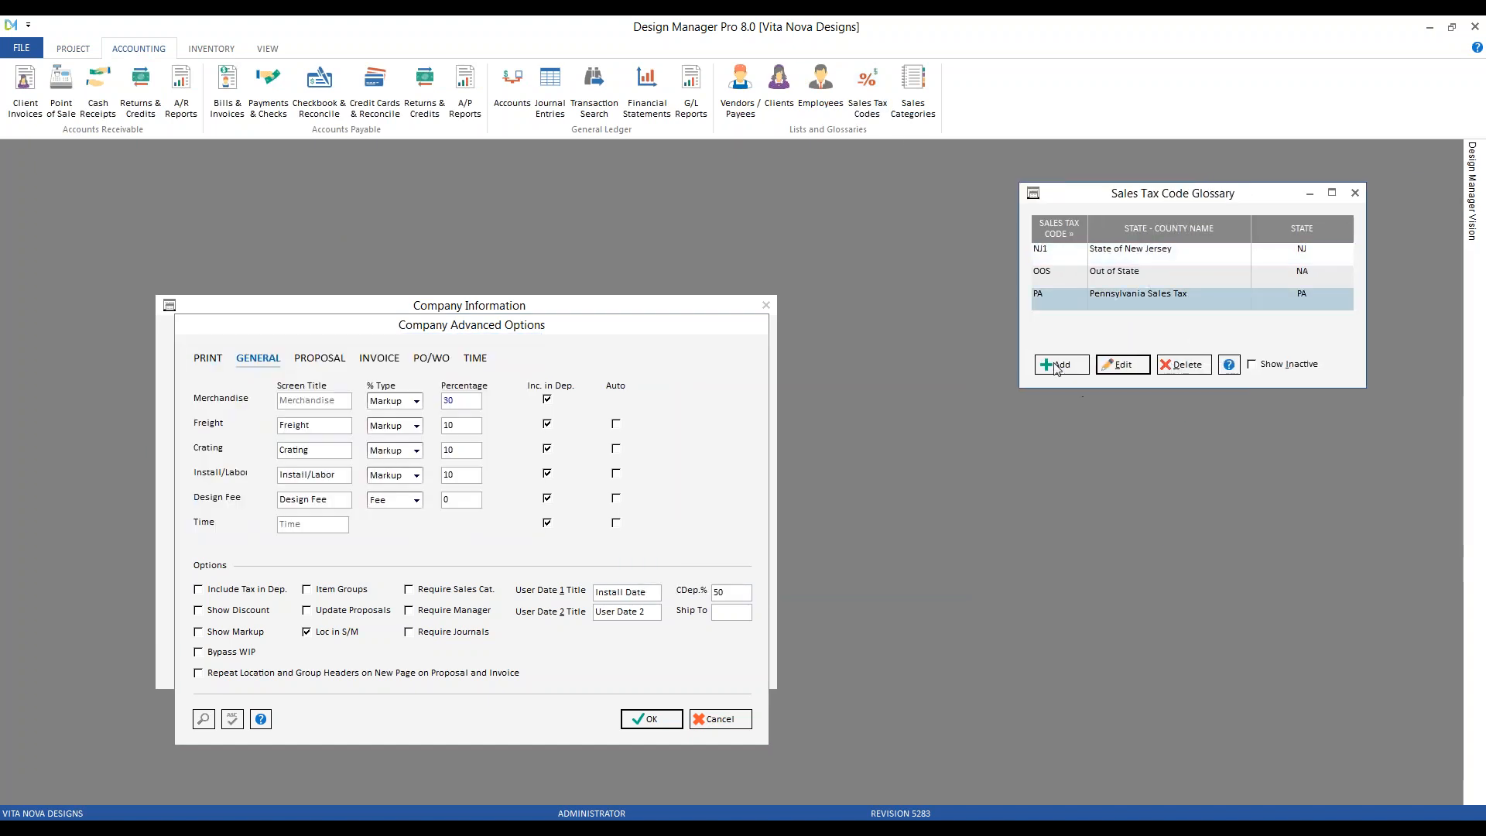
{"action": "left_click", "coordinate": [1123, 364]}
{"action": "left_click_drag", "start_coordinate": [427, 363], "coordinate": [1011, 262]}
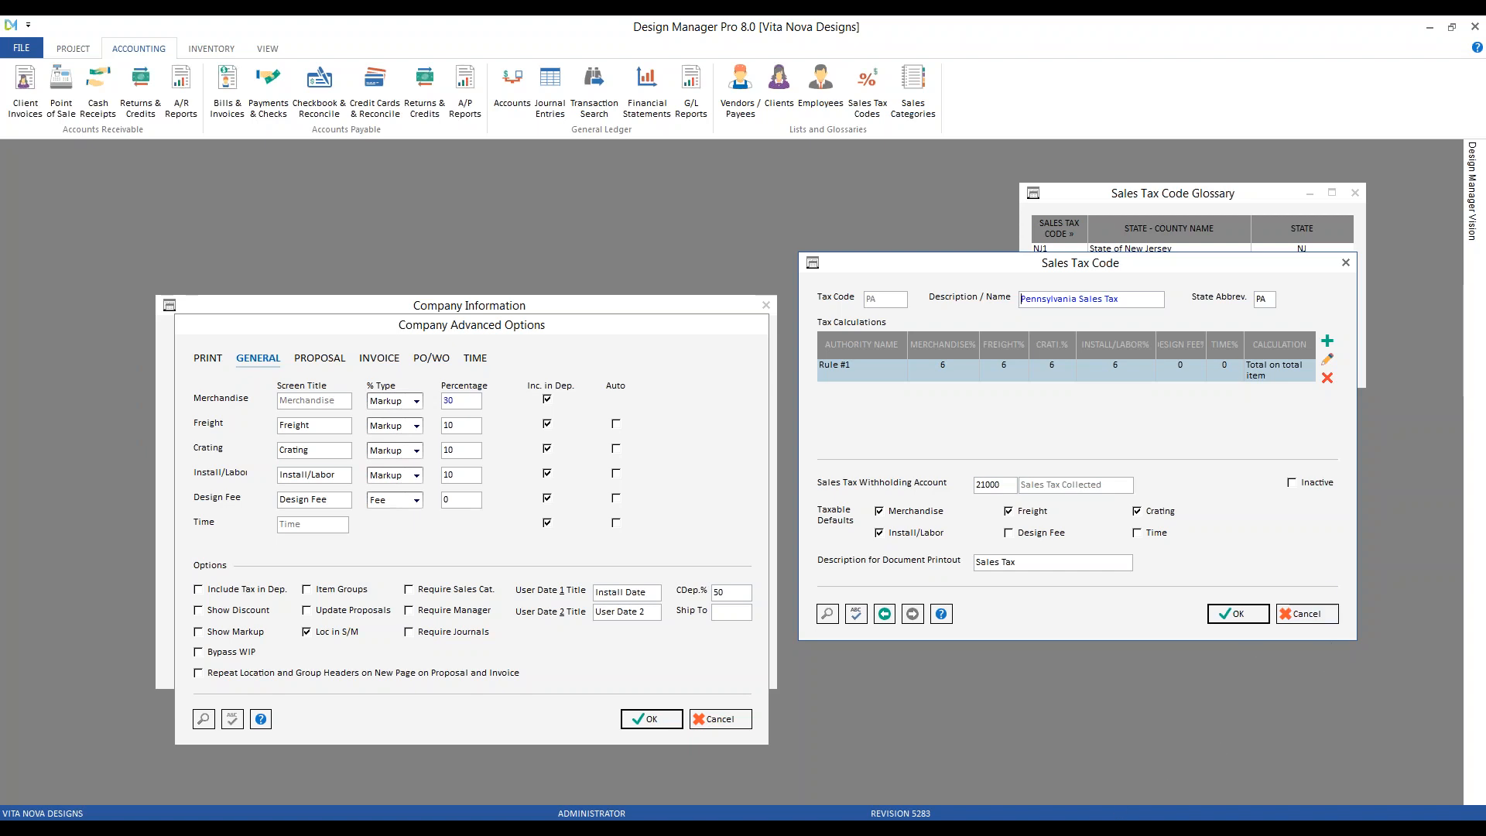
View the "Setting Up Sales Tax Codes" video page in the browser, then return to Design Manager Pro and close the sales tax windows without saving
{"action": "left_click", "coordinate": [437, 828]}
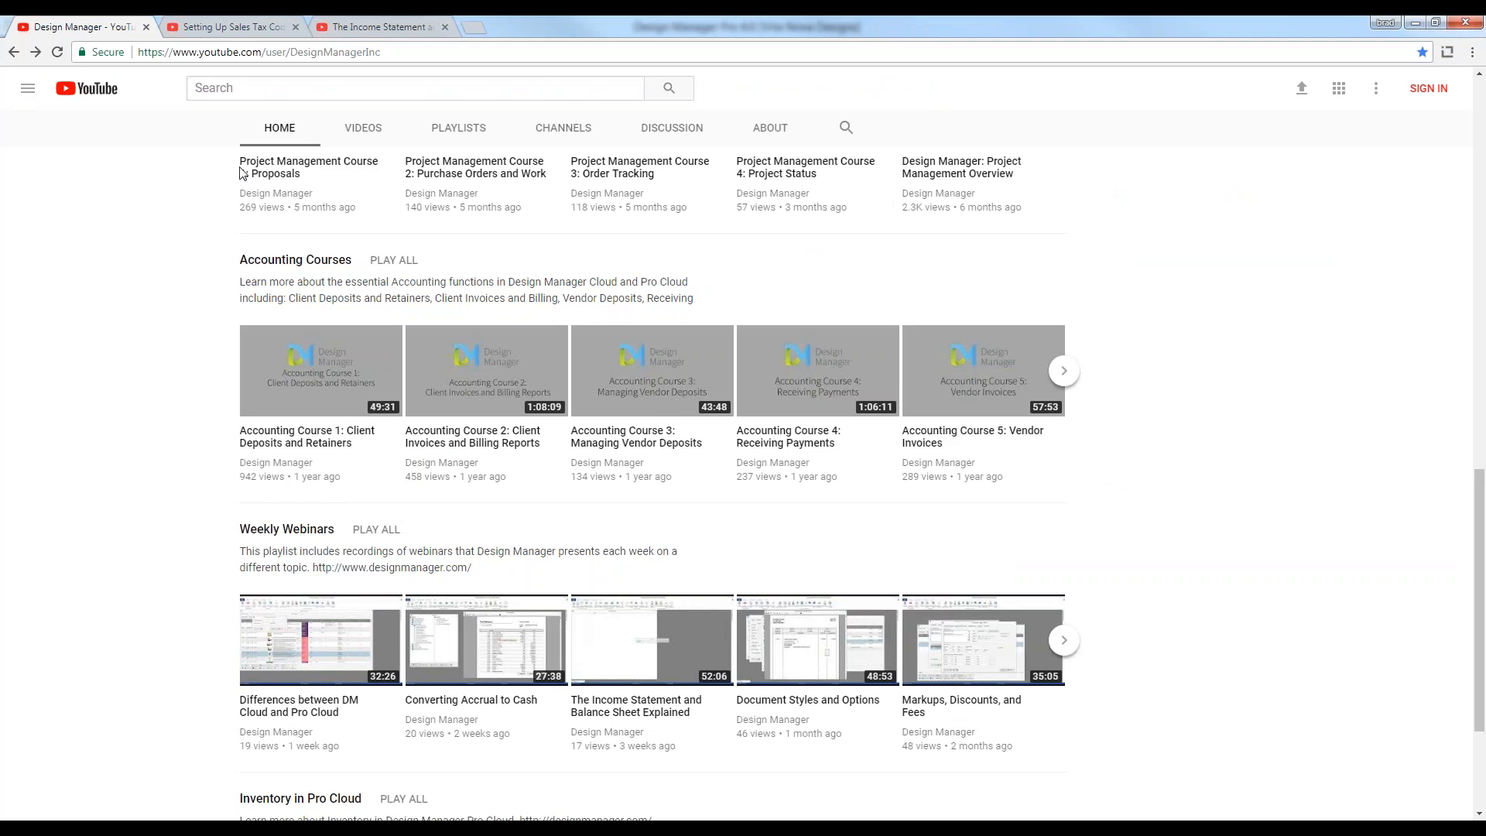
{"action": "left_click", "coordinate": [238, 30]}
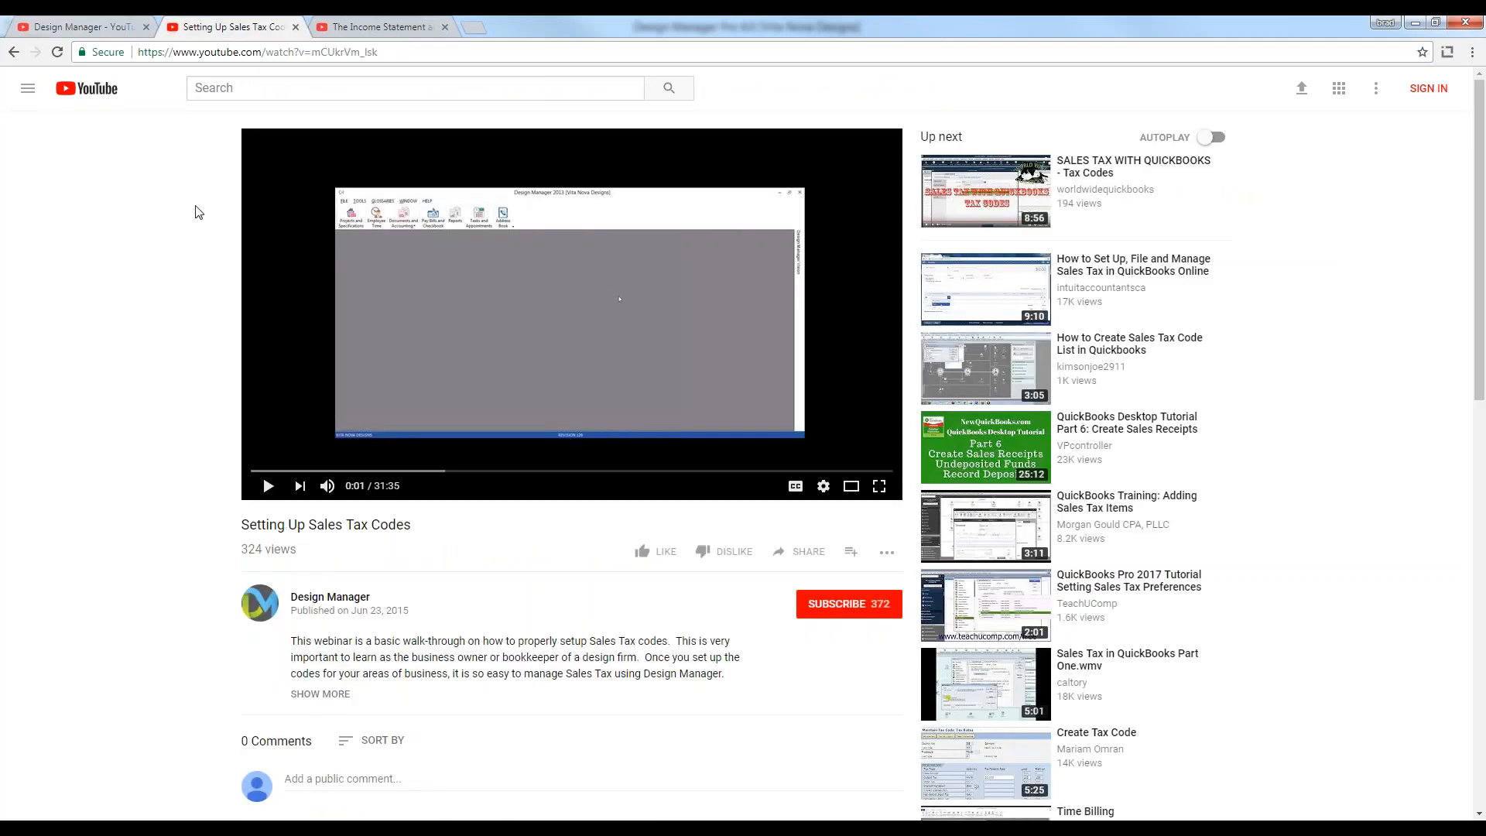
{"action": "left_click_drag", "start_coordinate": [249, 526], "coordinate": [411, 528]}
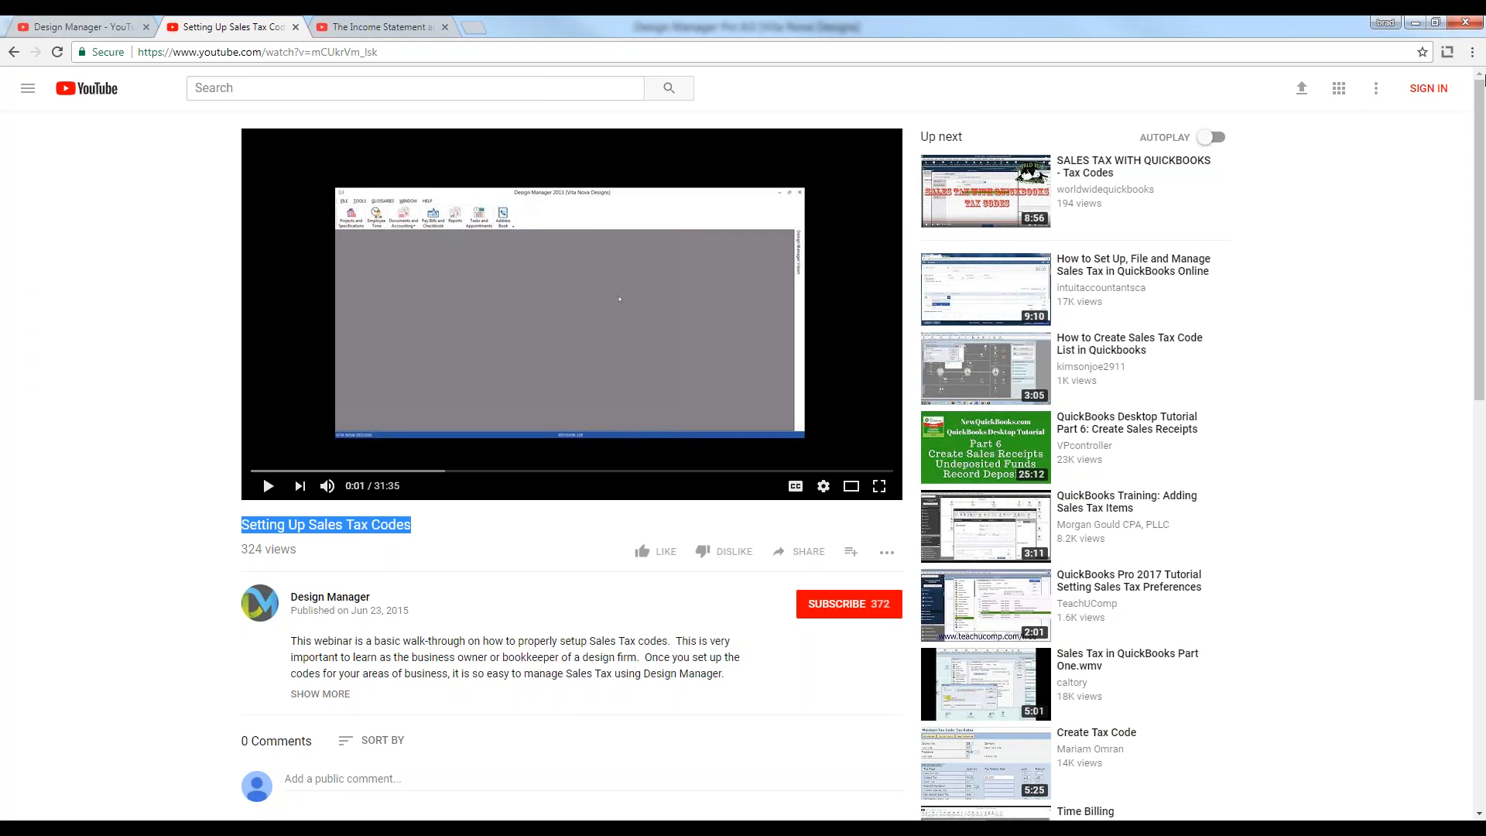
{"action": "left_click", "coordinate": [1413, 24]}
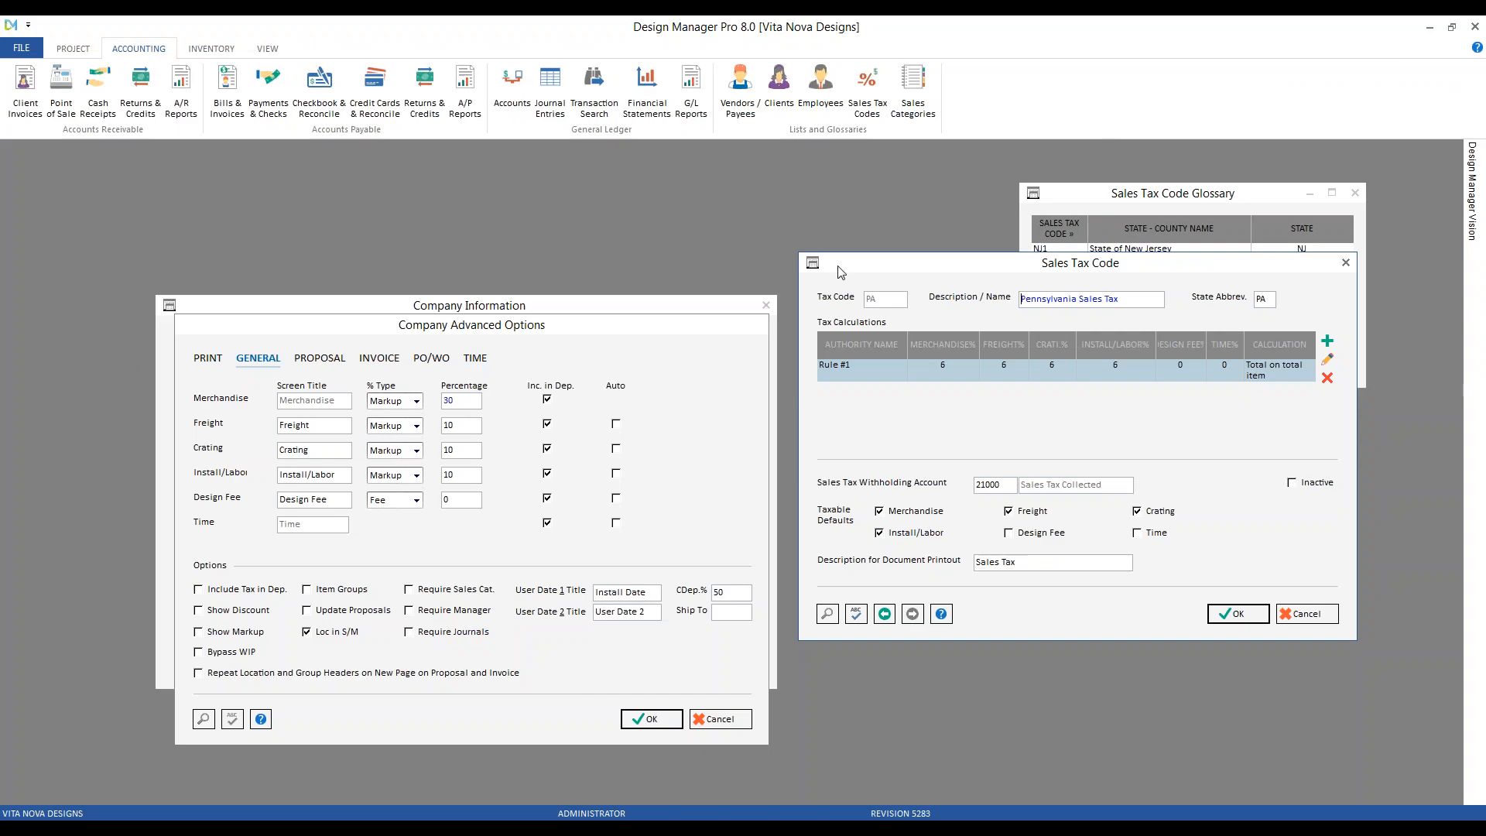
{"action": "left_click", "coordinate": [1316, 614]}
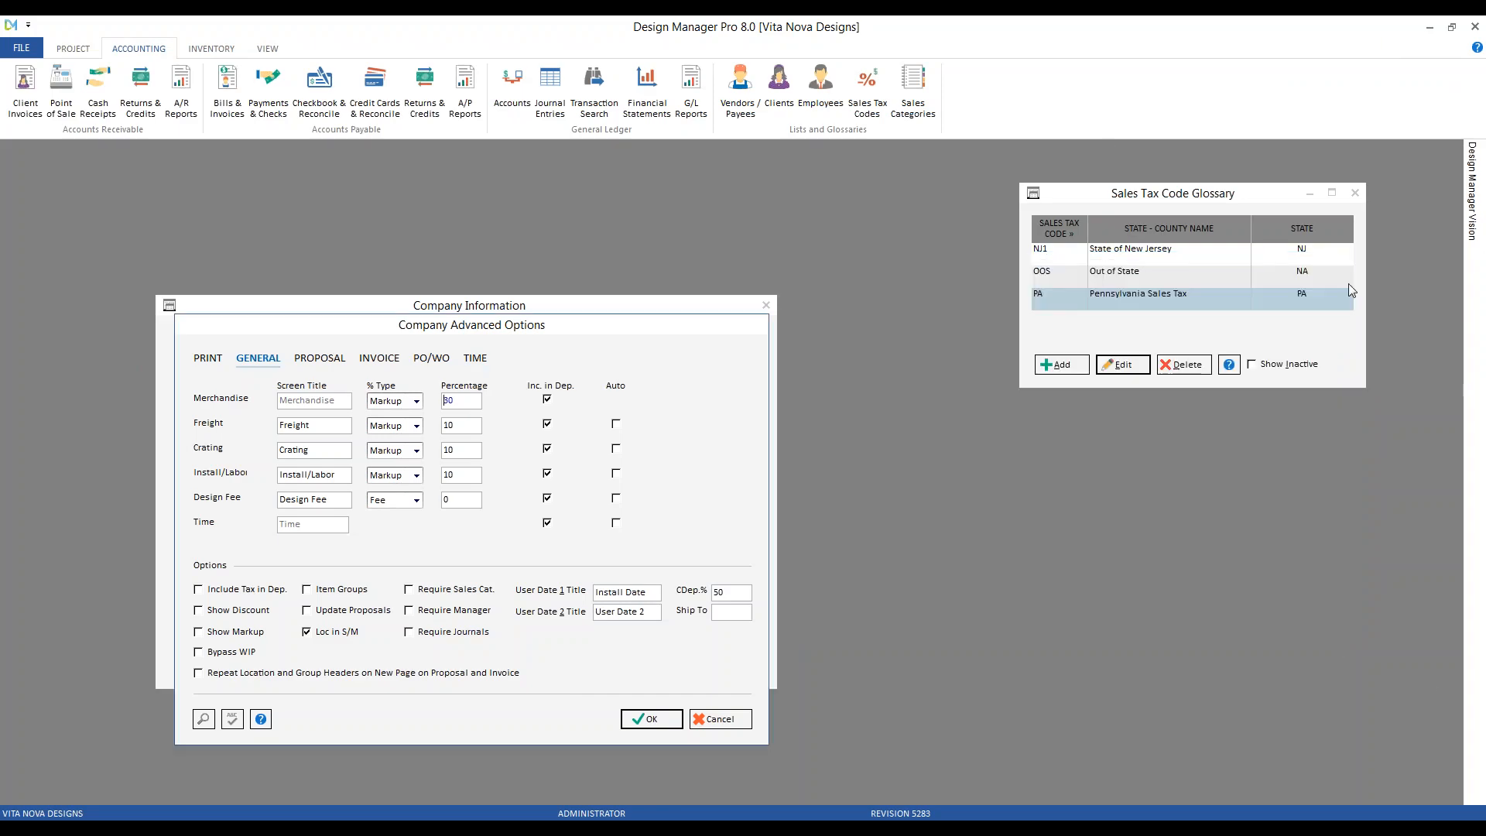
{"action": "left_click", "coordinate": [1354, 194]}
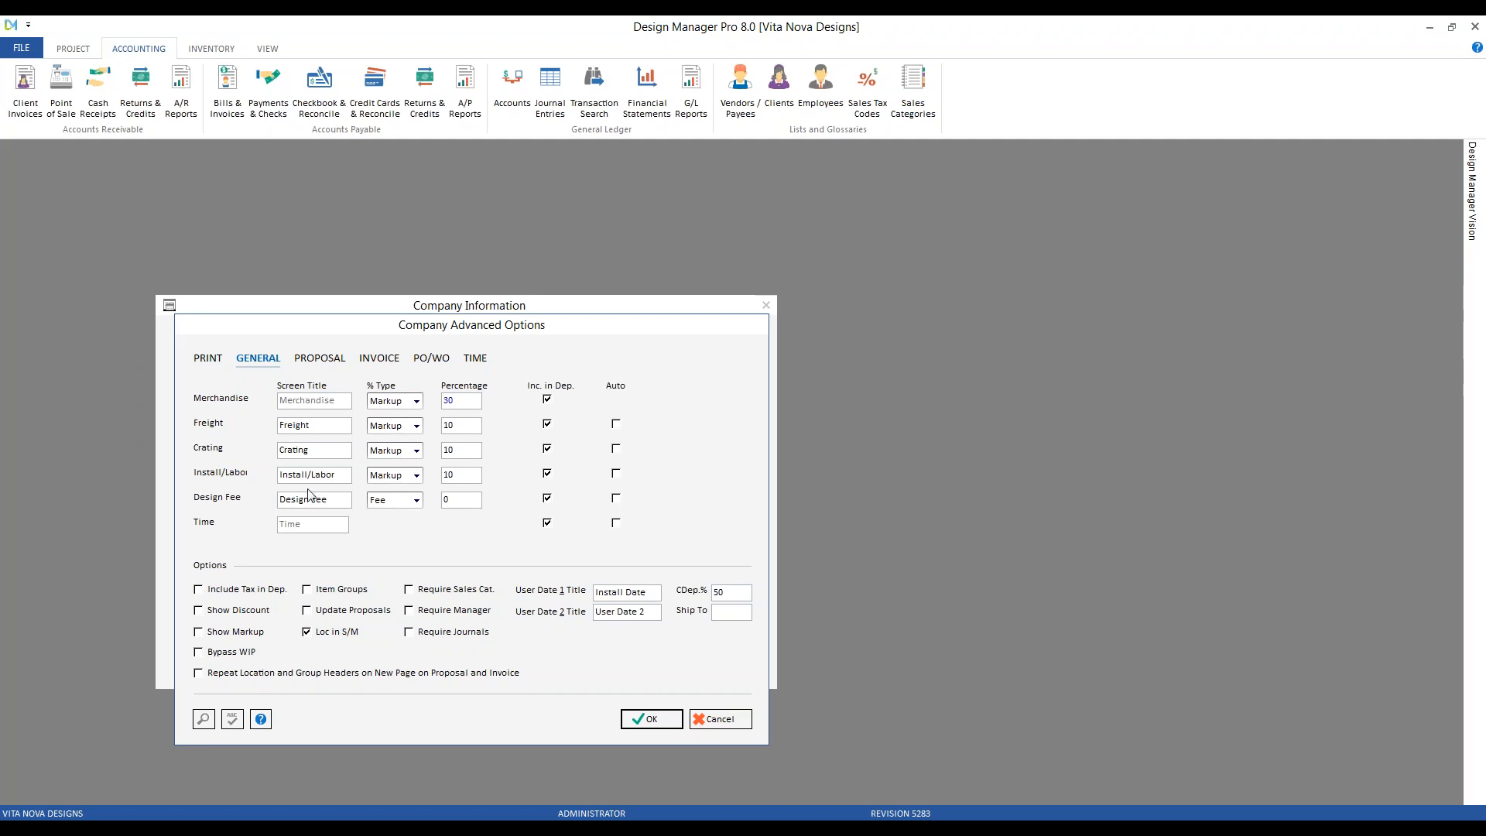
Change the Freight component's screen title to Shipping in the general advanced options
{"action": "left_click", "coordinate": [338, 449]}
{"action": "double_click", "coordinate": [333, 425]}
{"action": "type", "text": "Shipp"}
{"action": "type", "text": "ig"}
{"action": "type", "text": "g"}
{"action": "key", "text": "Tab"}
Check the Shipping style choices in the Proposal options, then cancel the advanced options and company information
{"action": "left_click", "coordinate": [322, 358]}
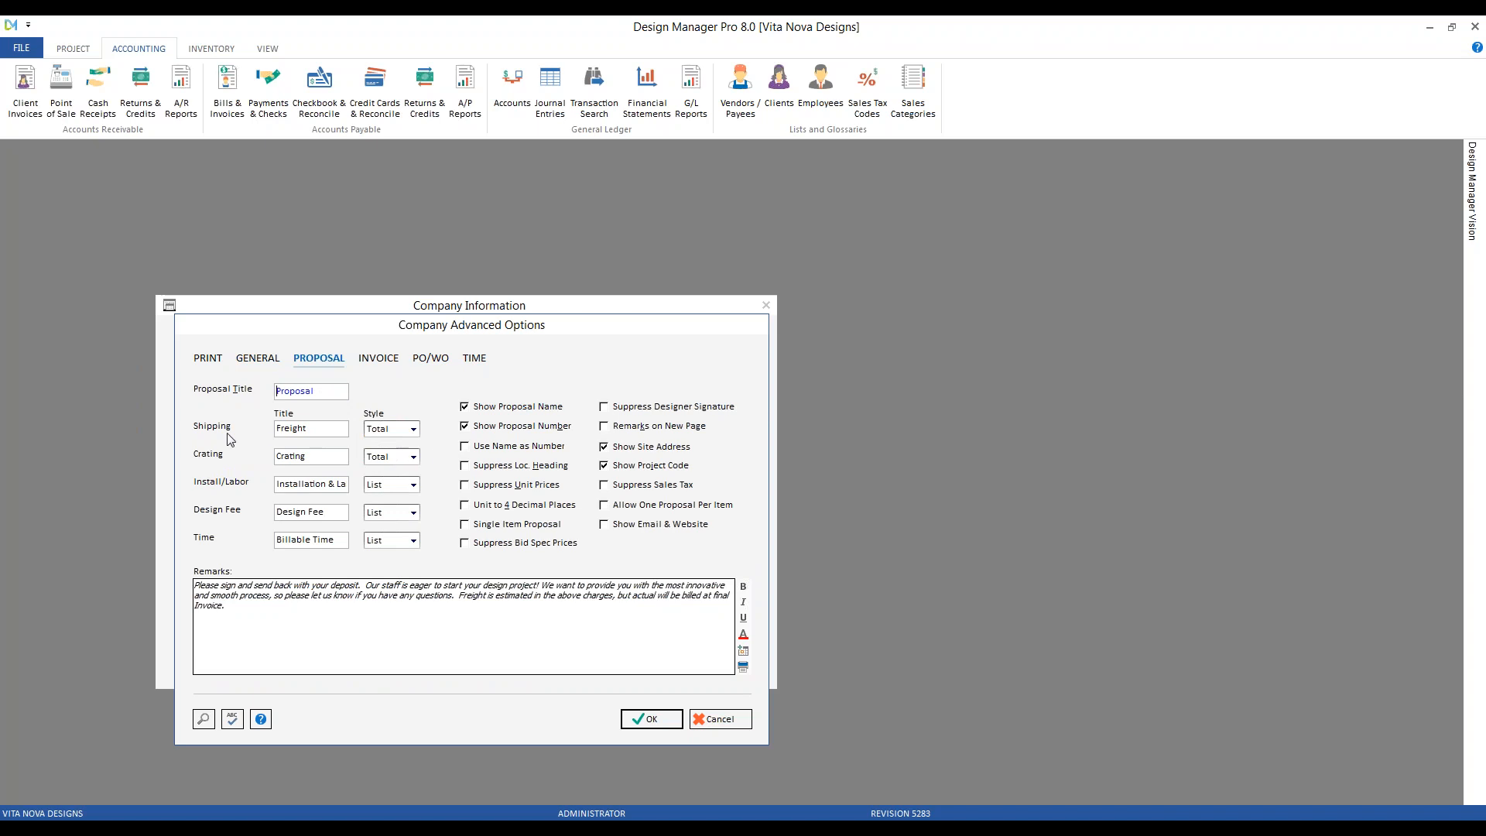
{"action": "left_click", "coordinate": [394, 434]}
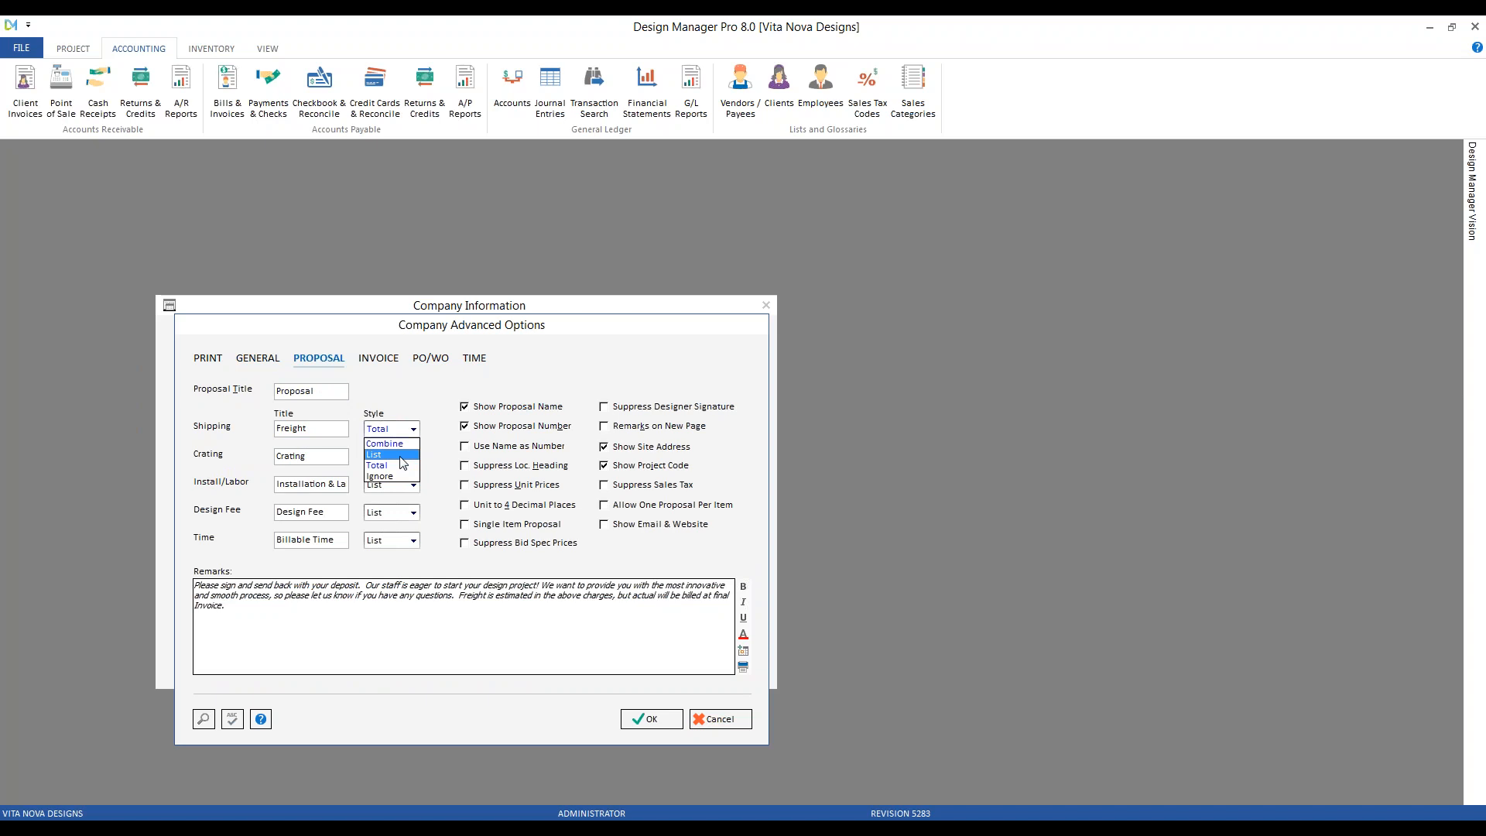
{"action": "left_click", "coordinate": [416, 403]}
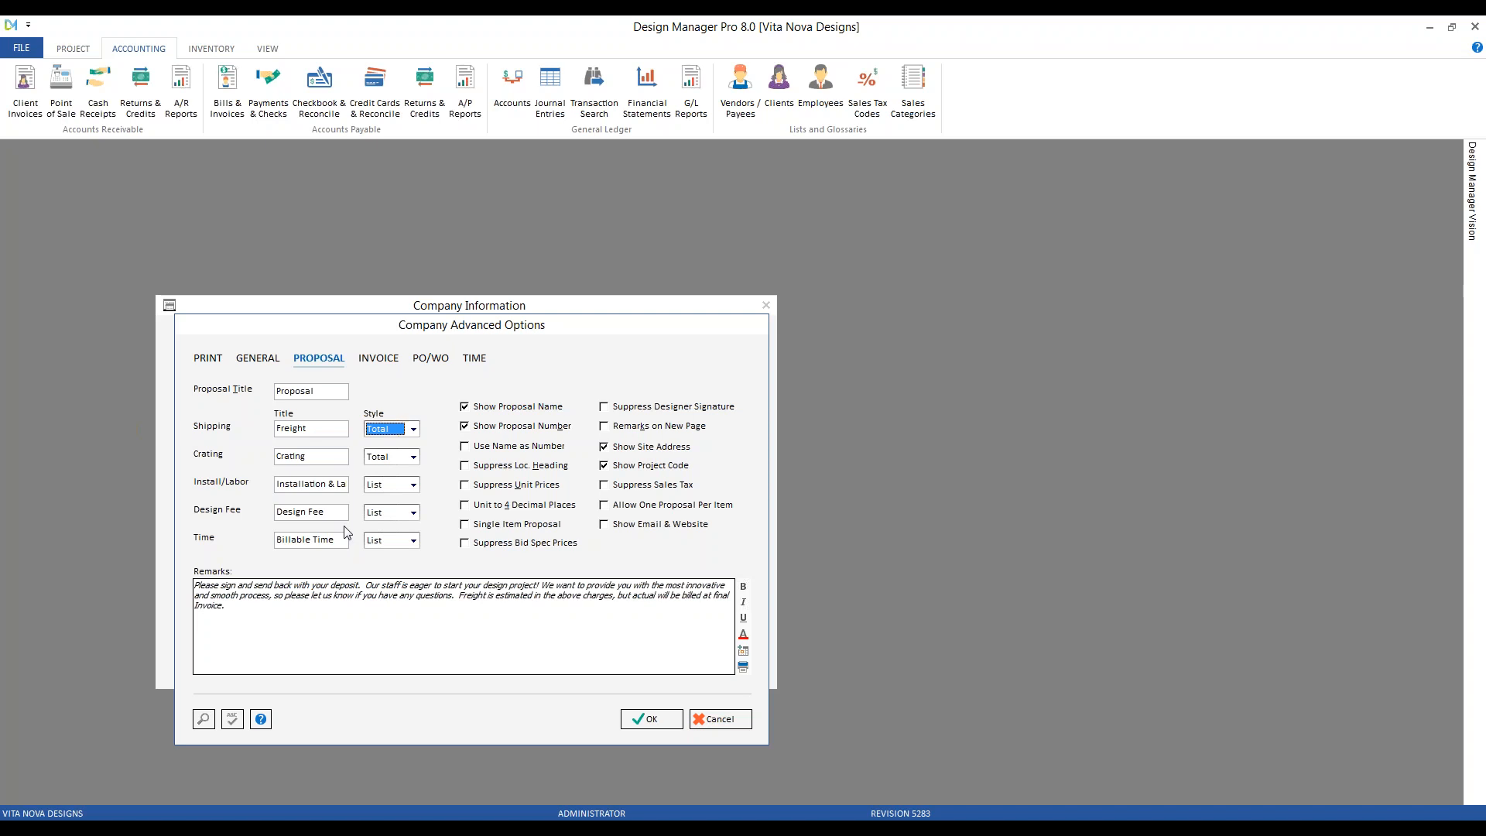
{"action": "left_click", "coordinate": [742, 723]}
{"action": "left_click", "coordinate": [746, 669]}
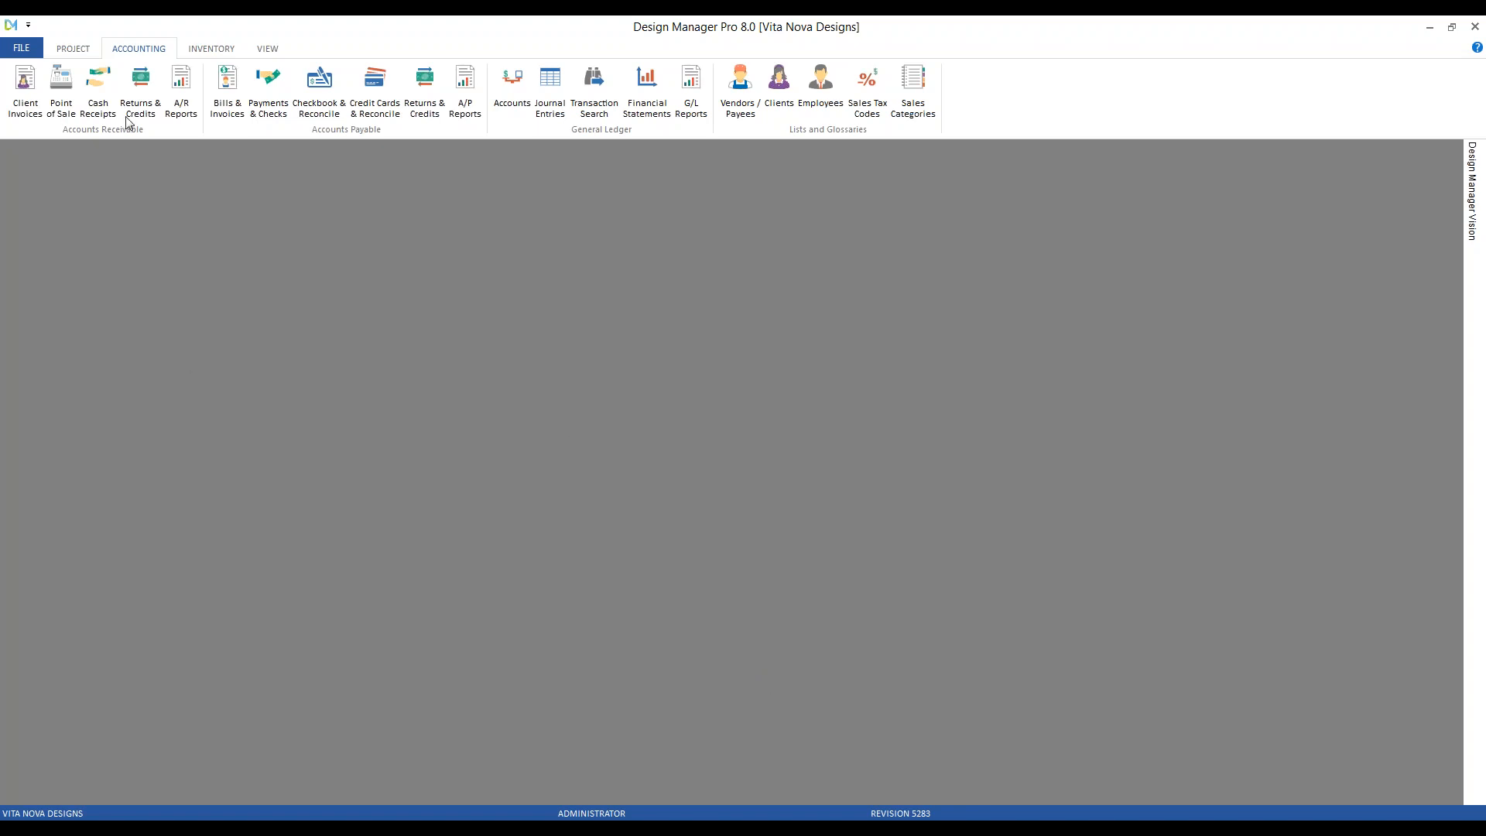
Open the favorite Freight Analysis (Installation / Labor / Etc.) report from the project reports and move its options clear of the list
{"action": "scroll", "coordinate": [93, 87], "scroll_direction": "up", "scroll_amount": 1}
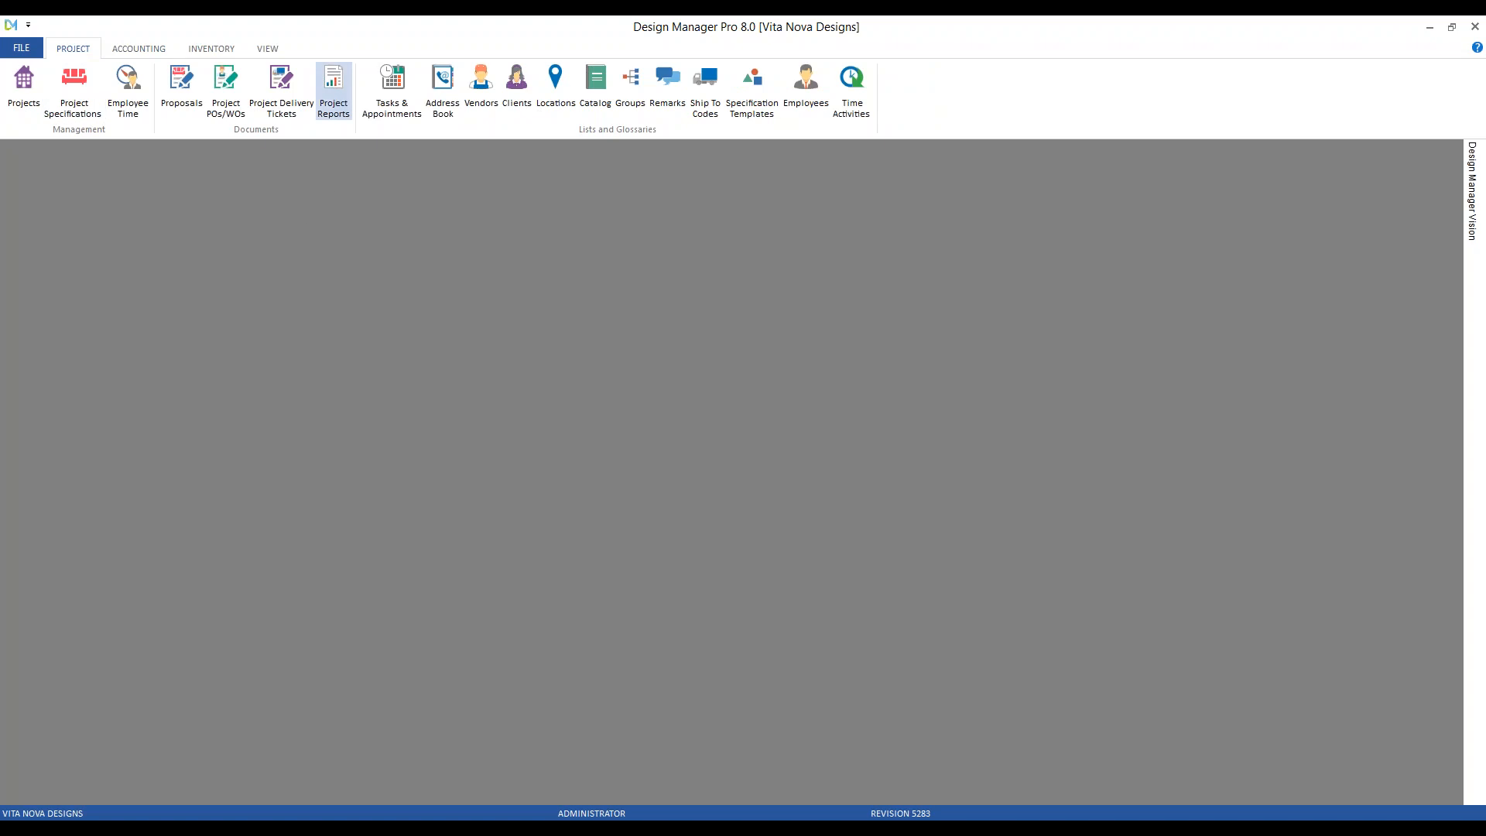
{"action": "left_click", "coordinate": [333, 87]}
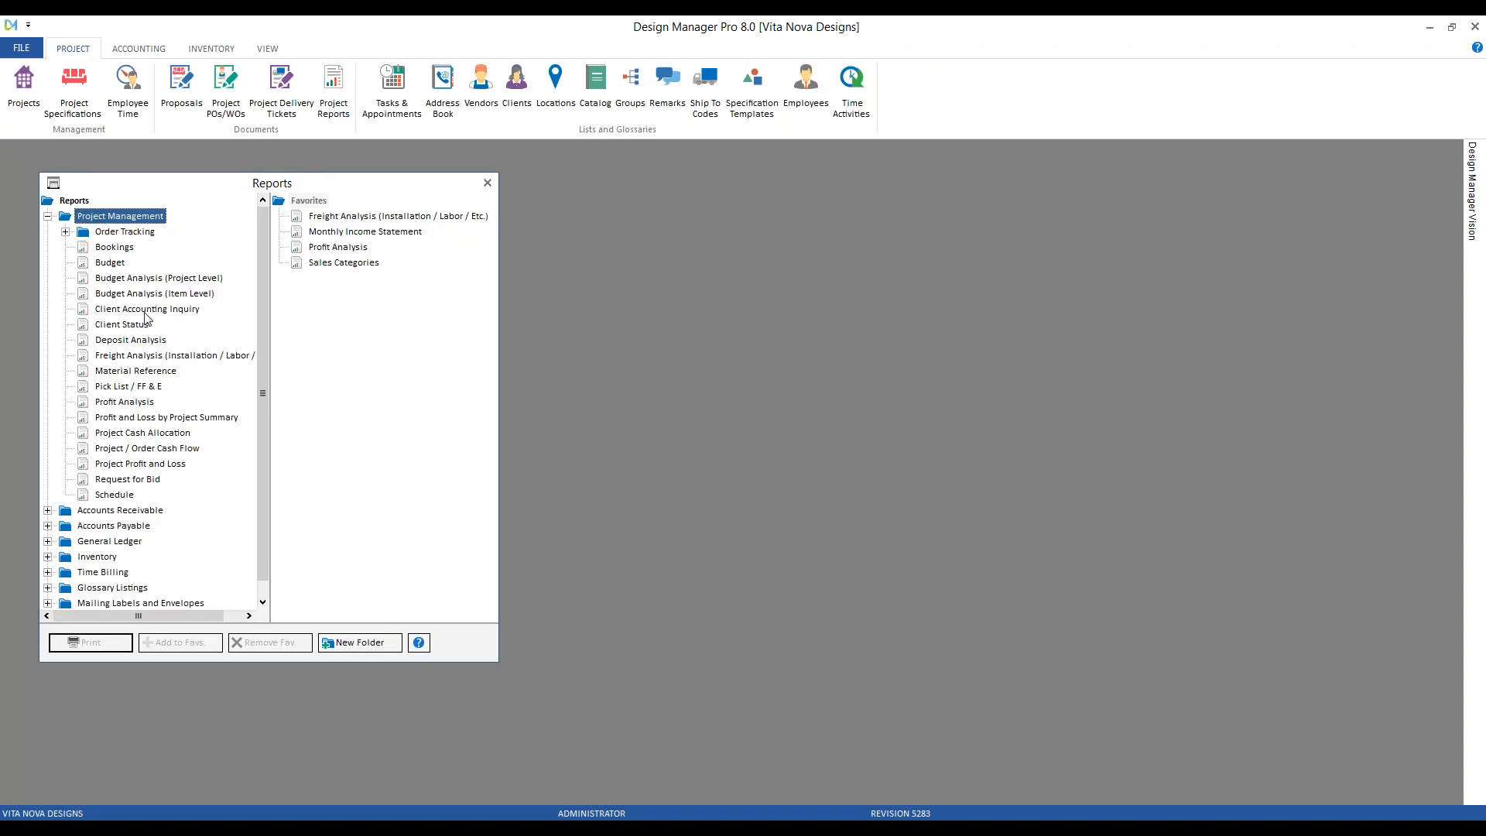
{"action": "left_click", "coordinate": [110, 356]}
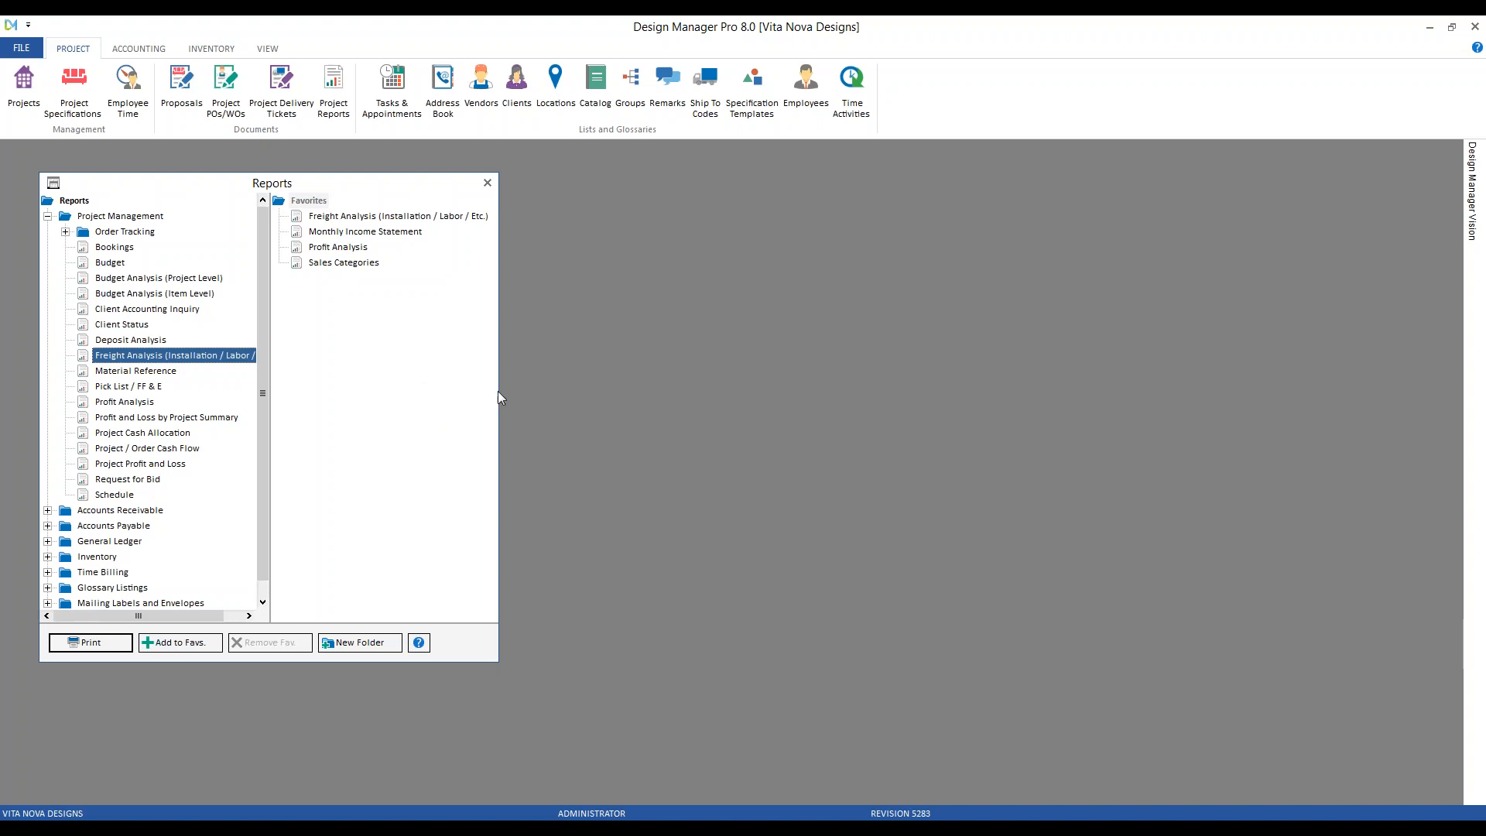
{"action": "left_click", "coordinate": [442, 216]}
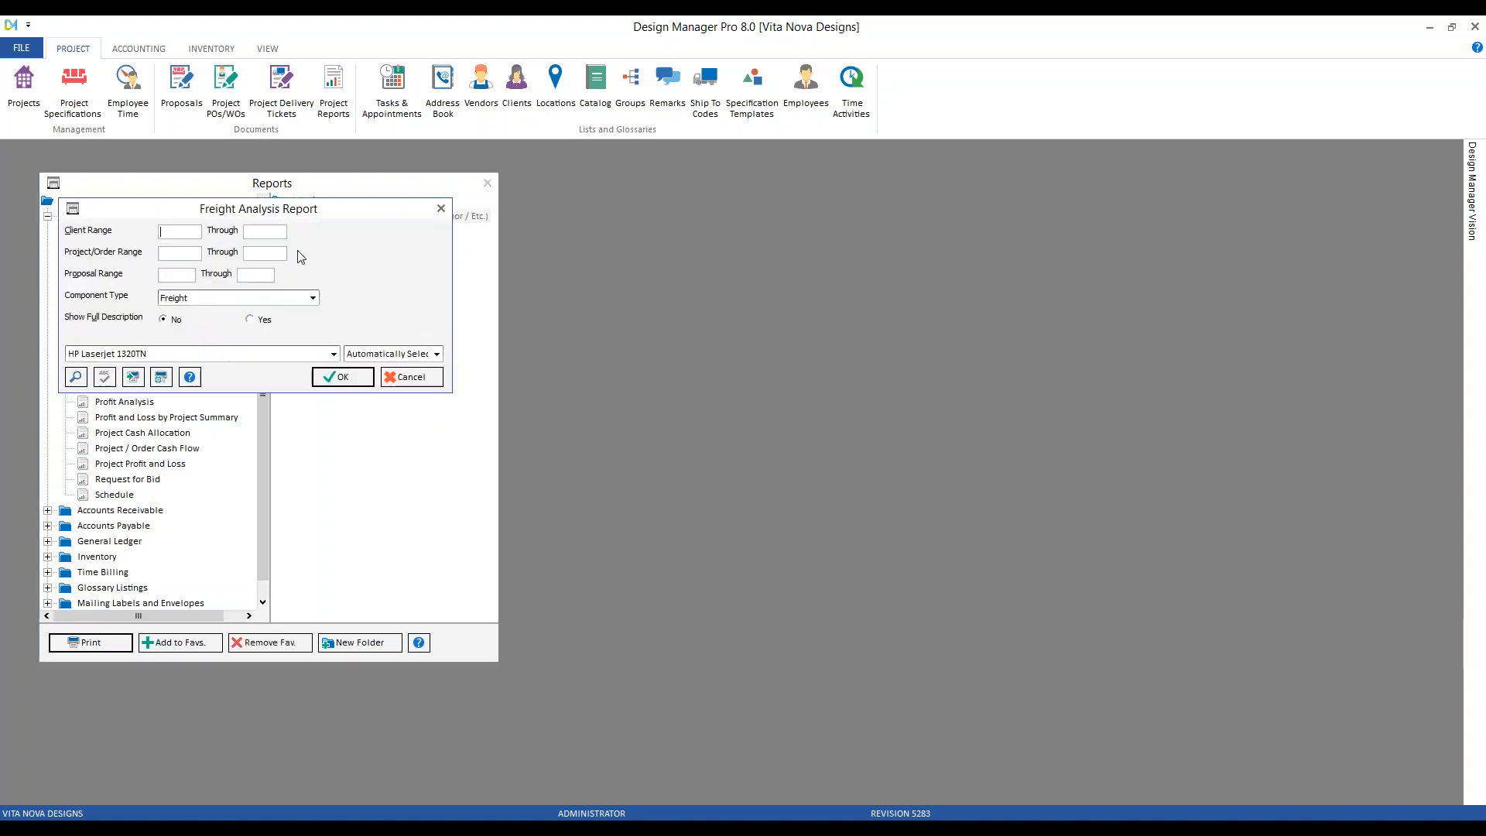
{"action": "left_click_drag", "start_coordinate": [246, 212], "coordinate": [508, 241]}
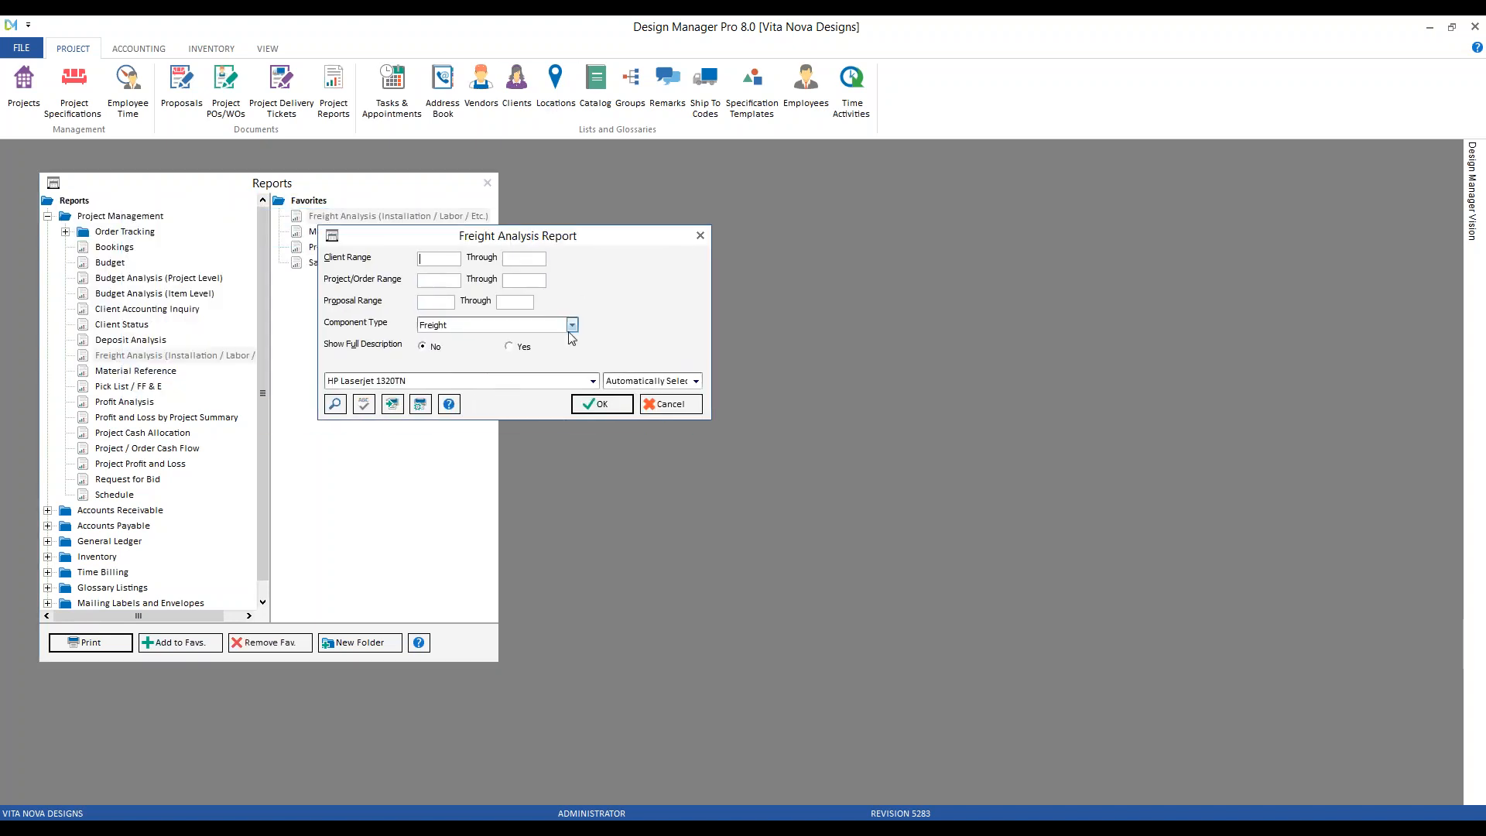
Preview the Freight Analysis report for the Install/Labor component type, examine it at 150% zoom, and close the preview
{"action": "left_click", "coordinate": [571, 326]}
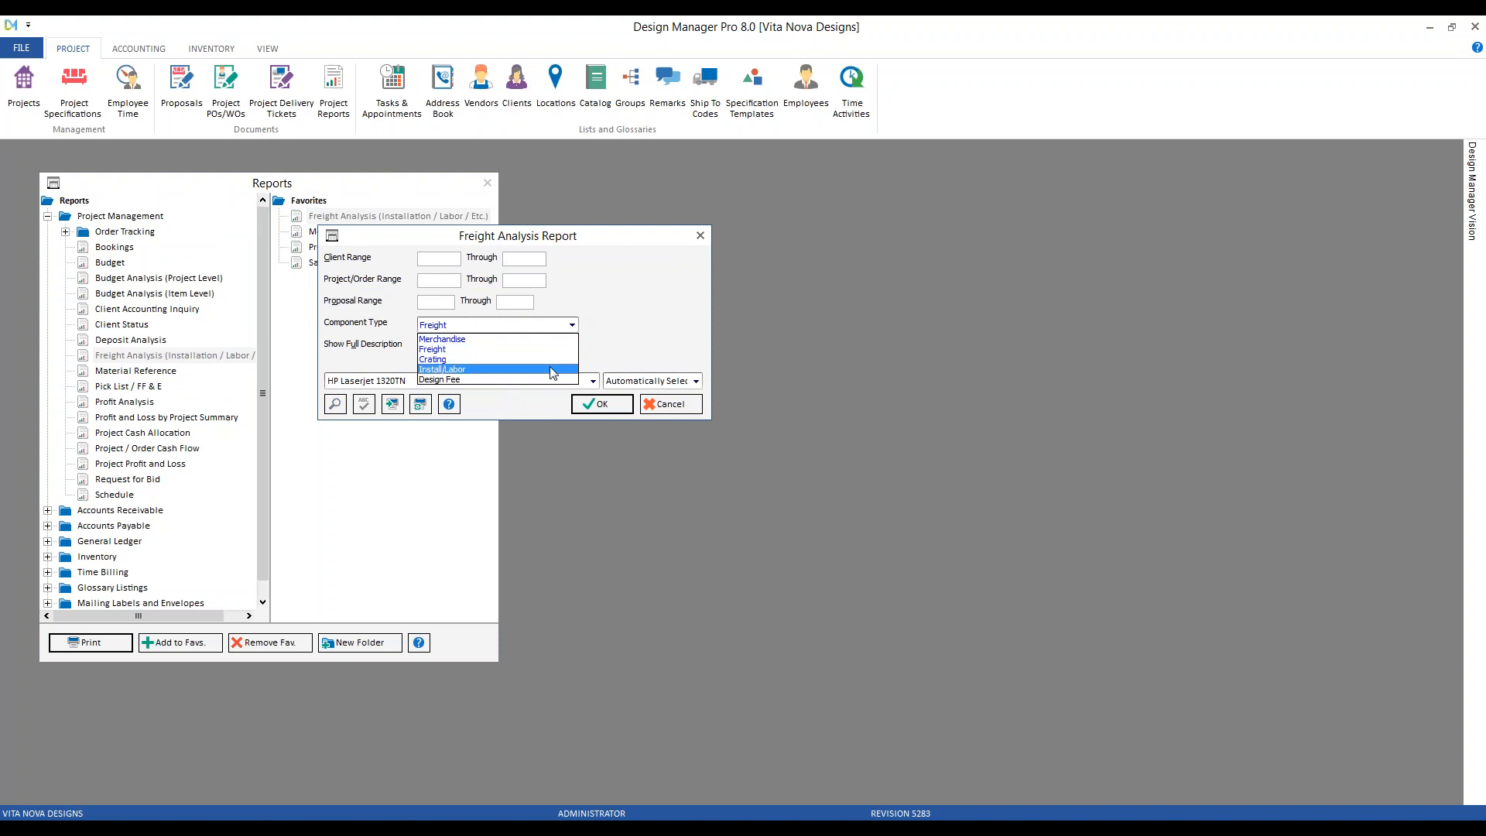
{"action": "left_click", "coordinate": [555, 370]}
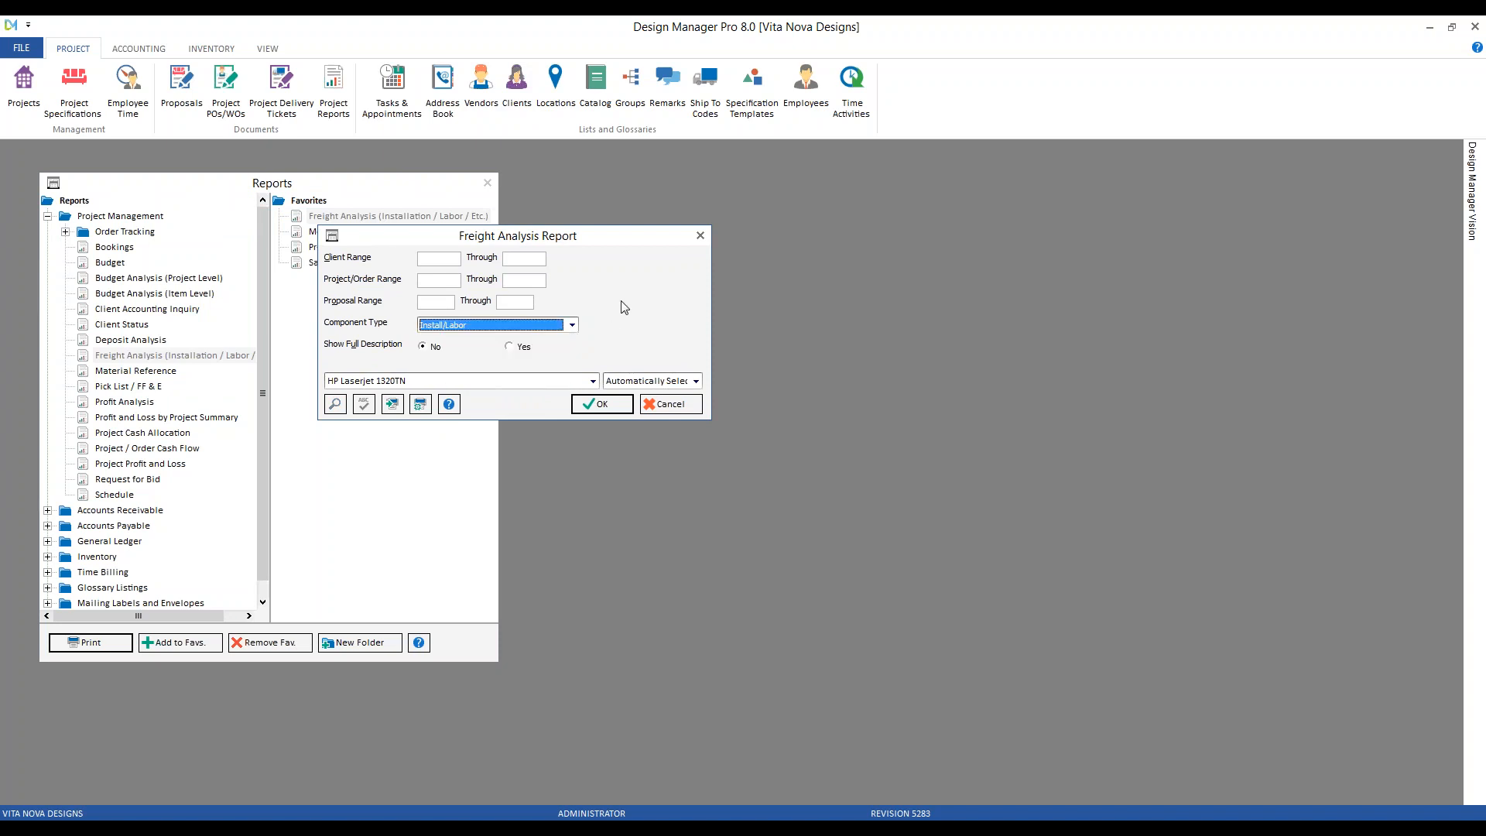
{"action": "left_click", "coordinate": [602, 406]}
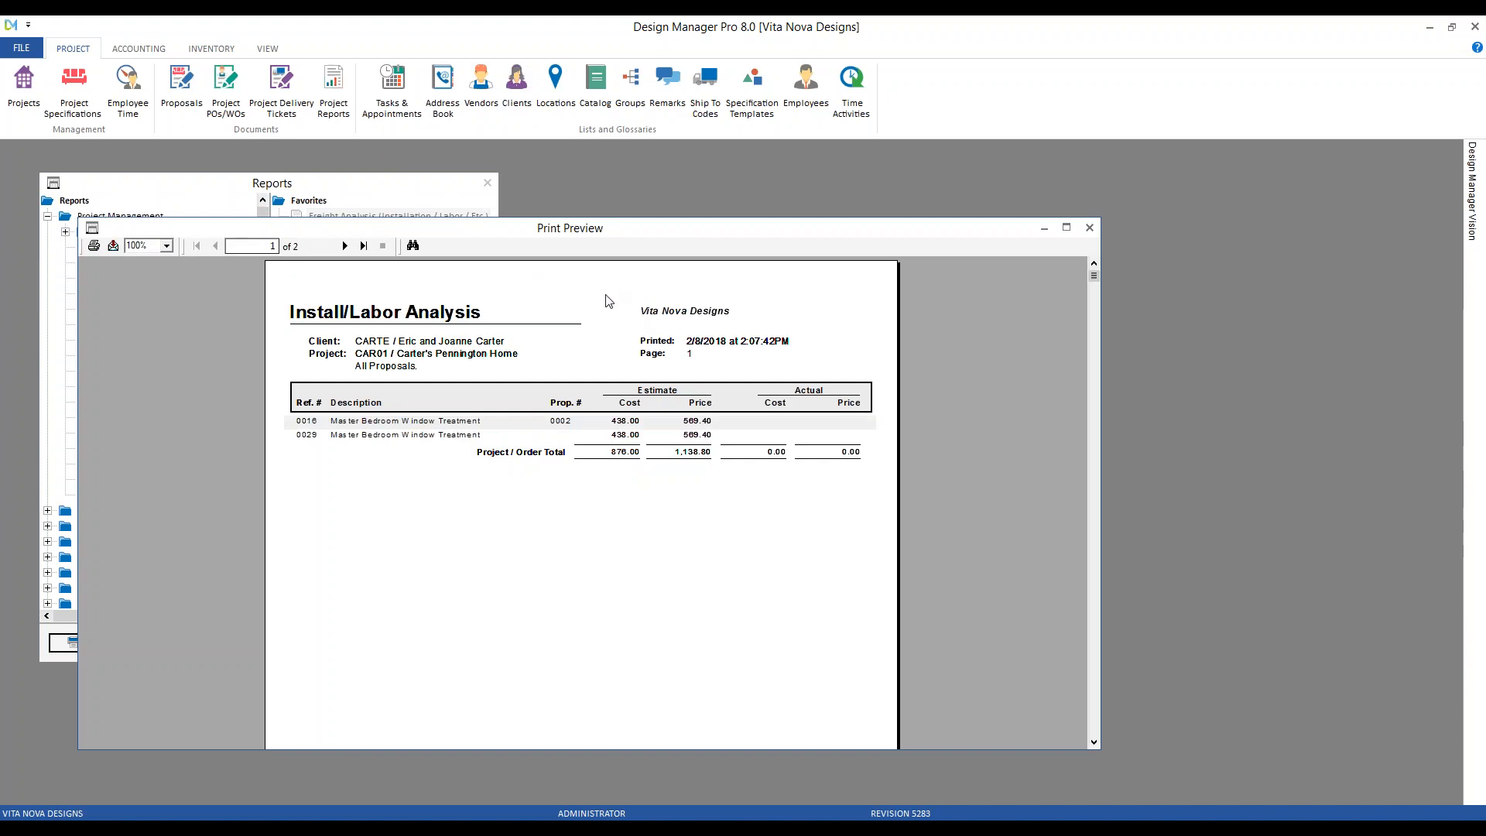
{"action": "left_click", "coordinate": [165, 245]}
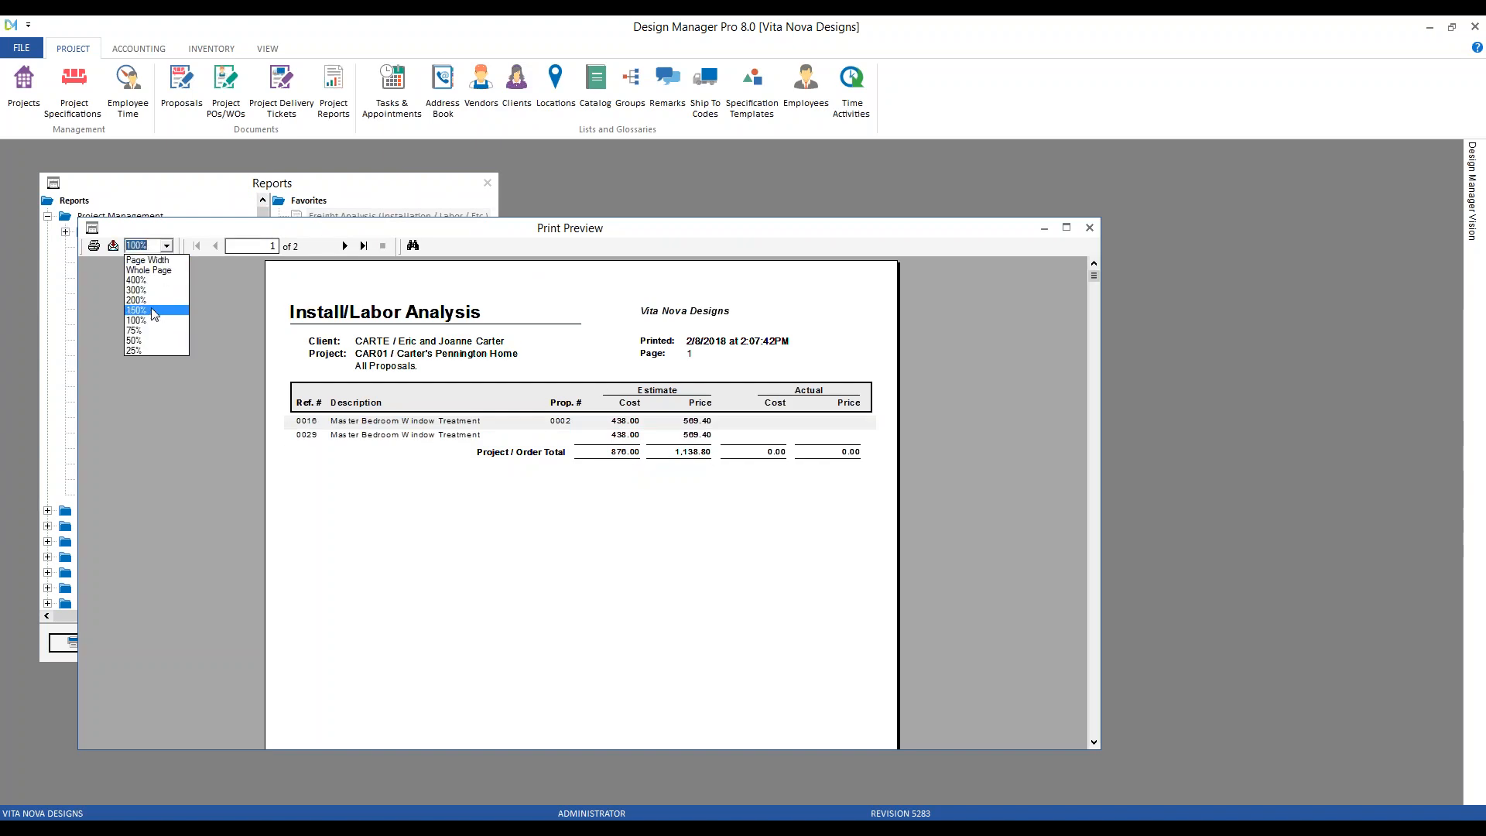
{"action": "left_click", "coordinate": [150, 309]}
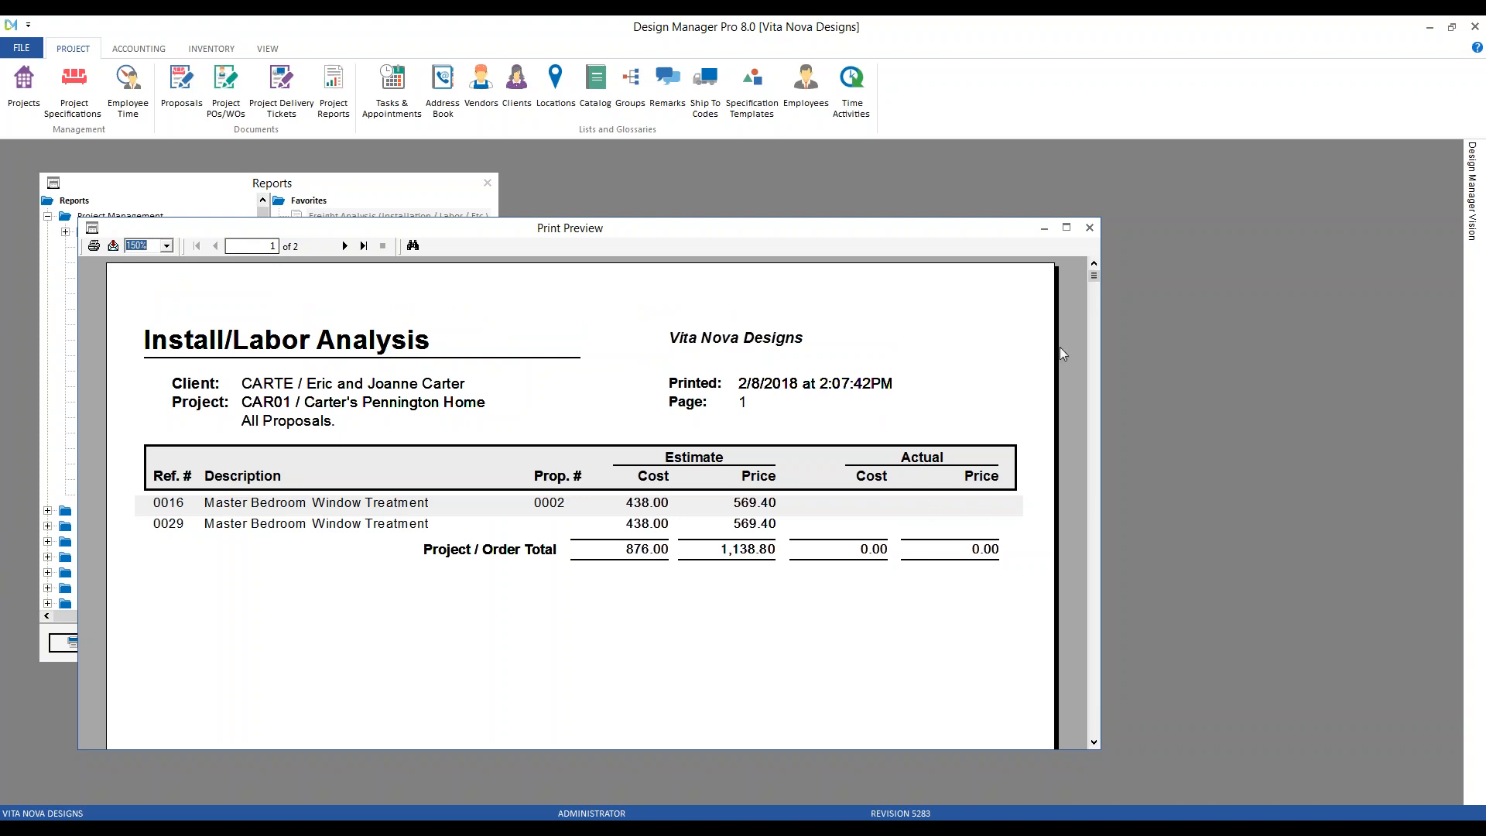
{"action": "left_click", "coordinate": [1090, 228]}
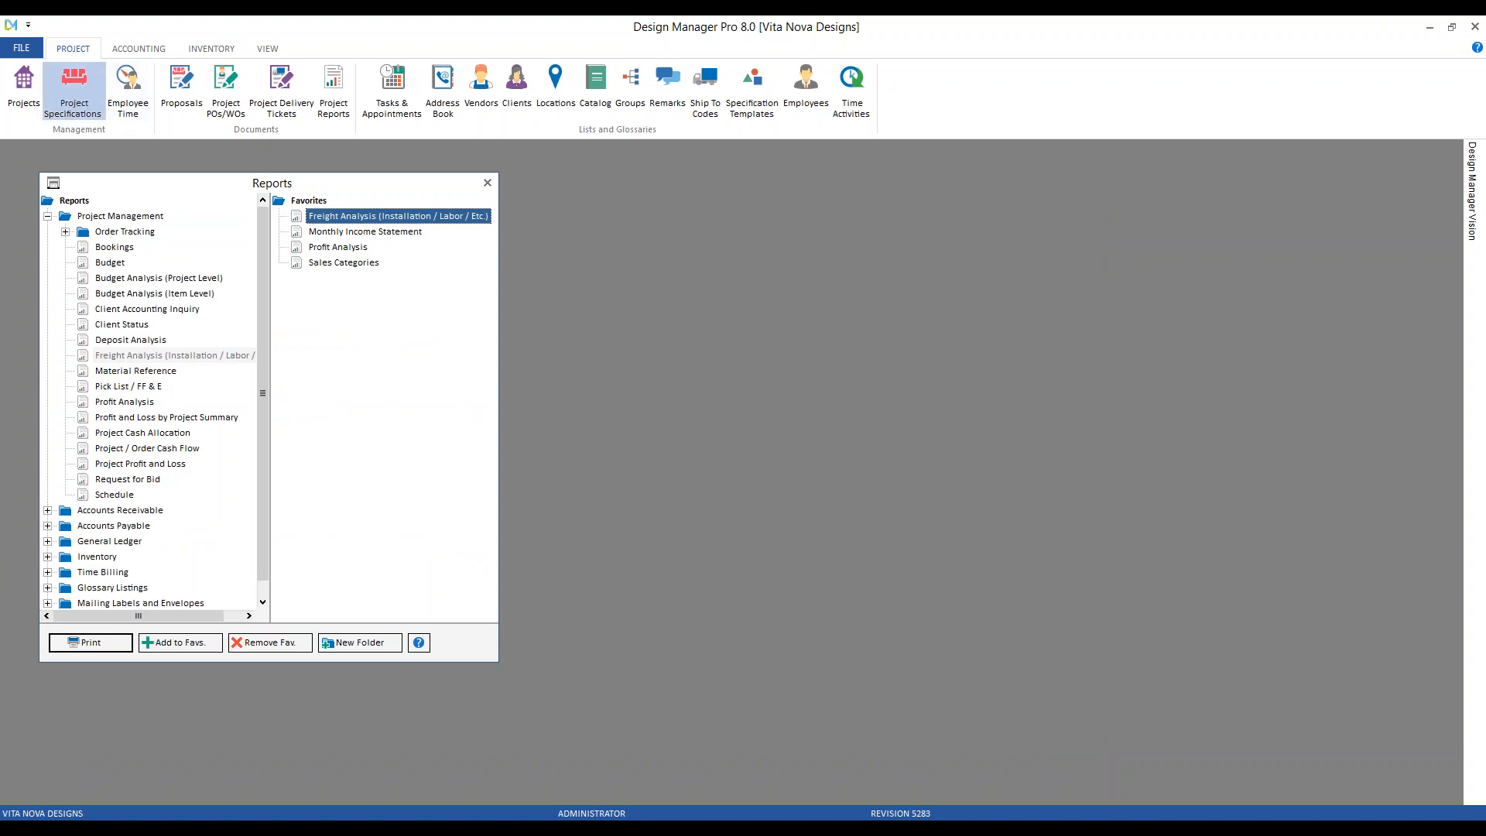
Open Specification Search from the project specifications and keep its parent window clear of the screen centre
{"action": "left_click", "coordinate": [74, 85]}
{"action": "left_click_drag", "start_coordinate": [242, 248], "coordinate": [189, 181]}
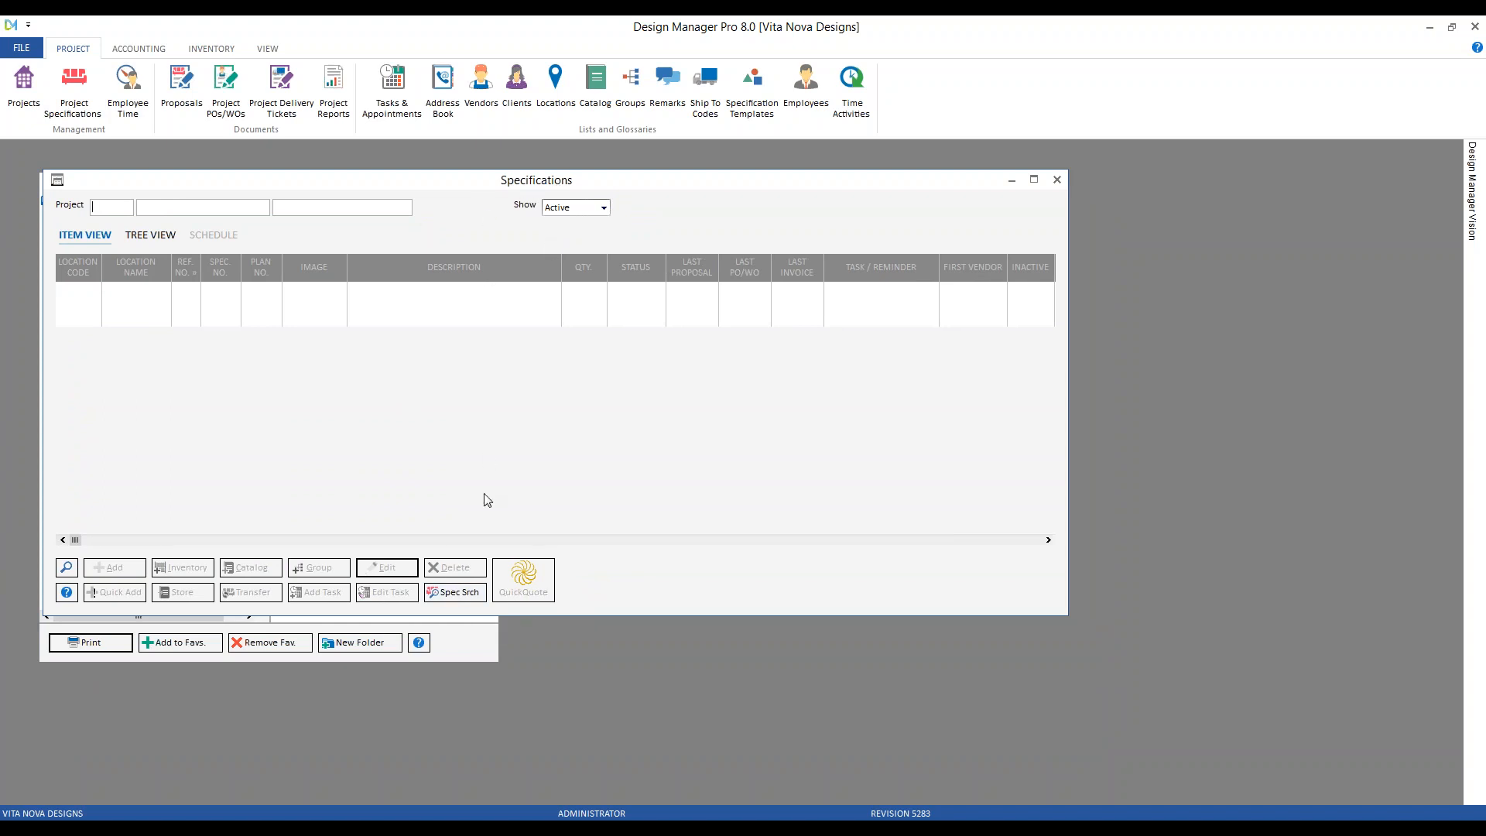
{"action": "left_click", "coordinate": [462, 594]}
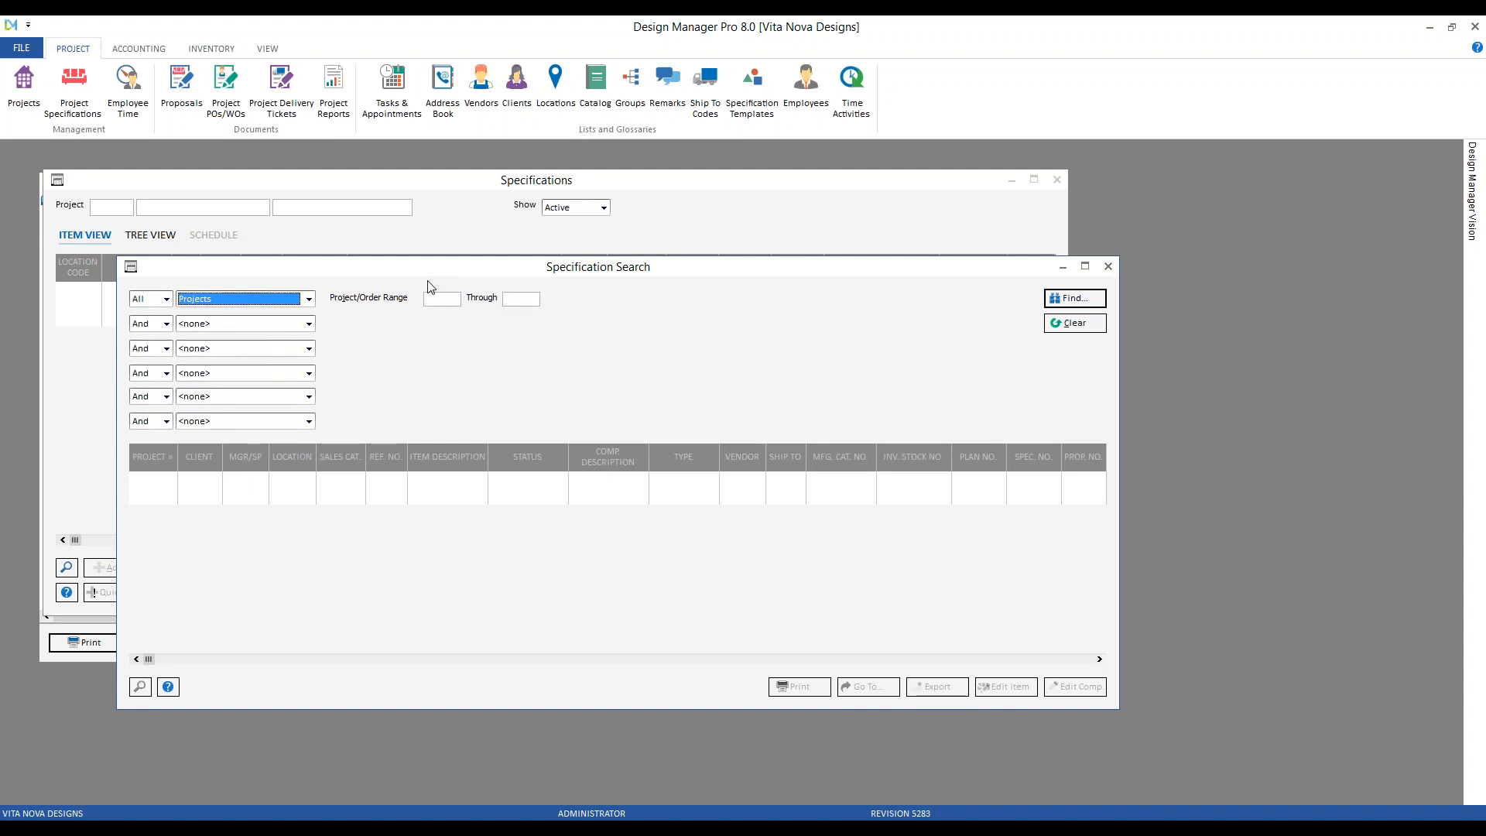
Search the specifications for all components whose type is Install/Labor
{"action": "left_click", "coordinate": [309, 301]}
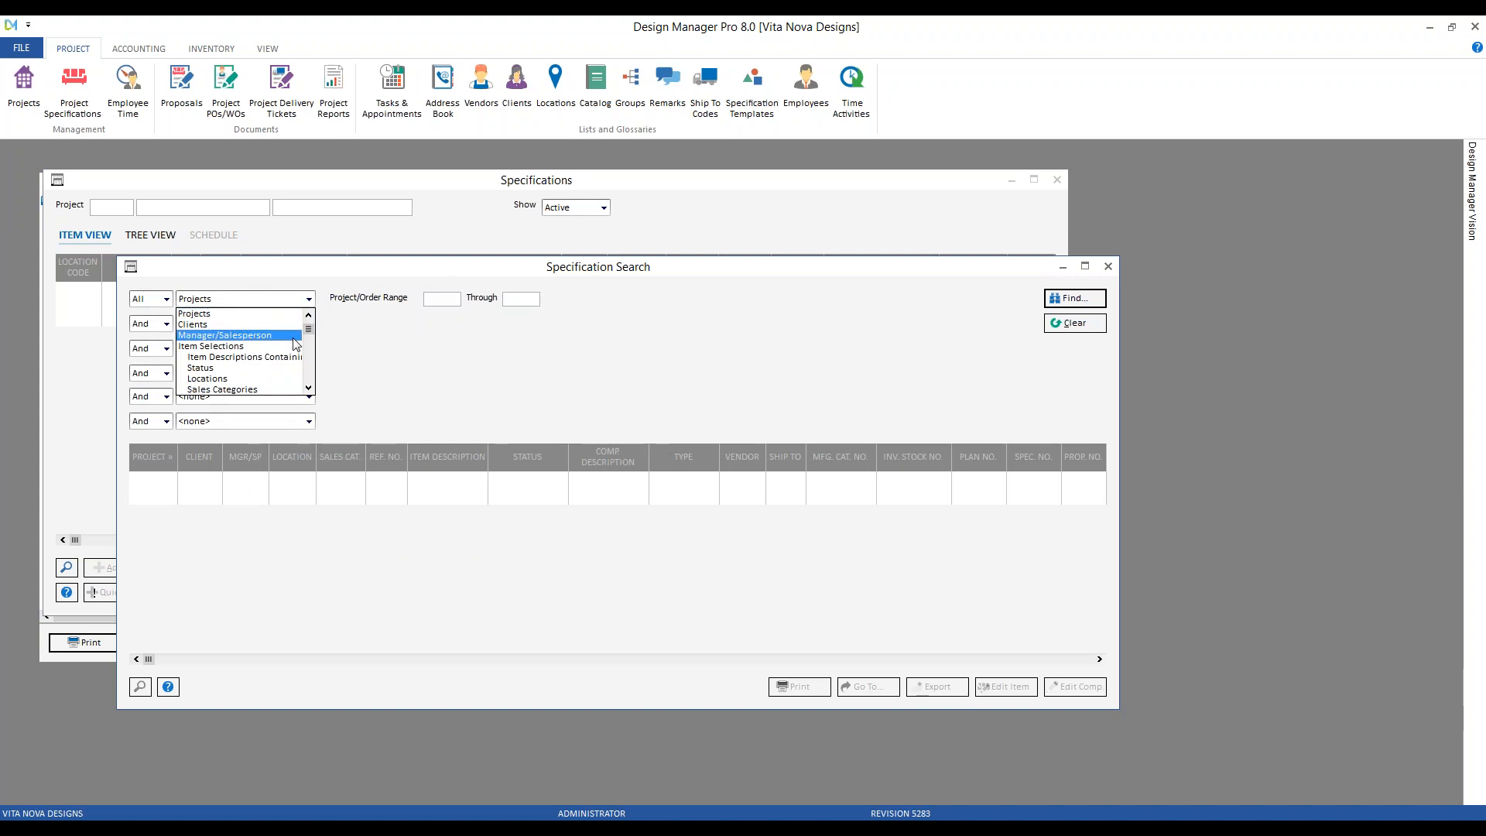
{"action": "scroll", "coordinate": [286, 366], "scroll_direction": "down", "scroll_amount": 2}
{"action": "scroll", "coordinate": [286, 366], "scroll_direction": "down", "scroll_amount": 5}
{"action": "scroll", "coordinate": [263, 372], "scroll_direction": "down", "scroll_amount": 3}
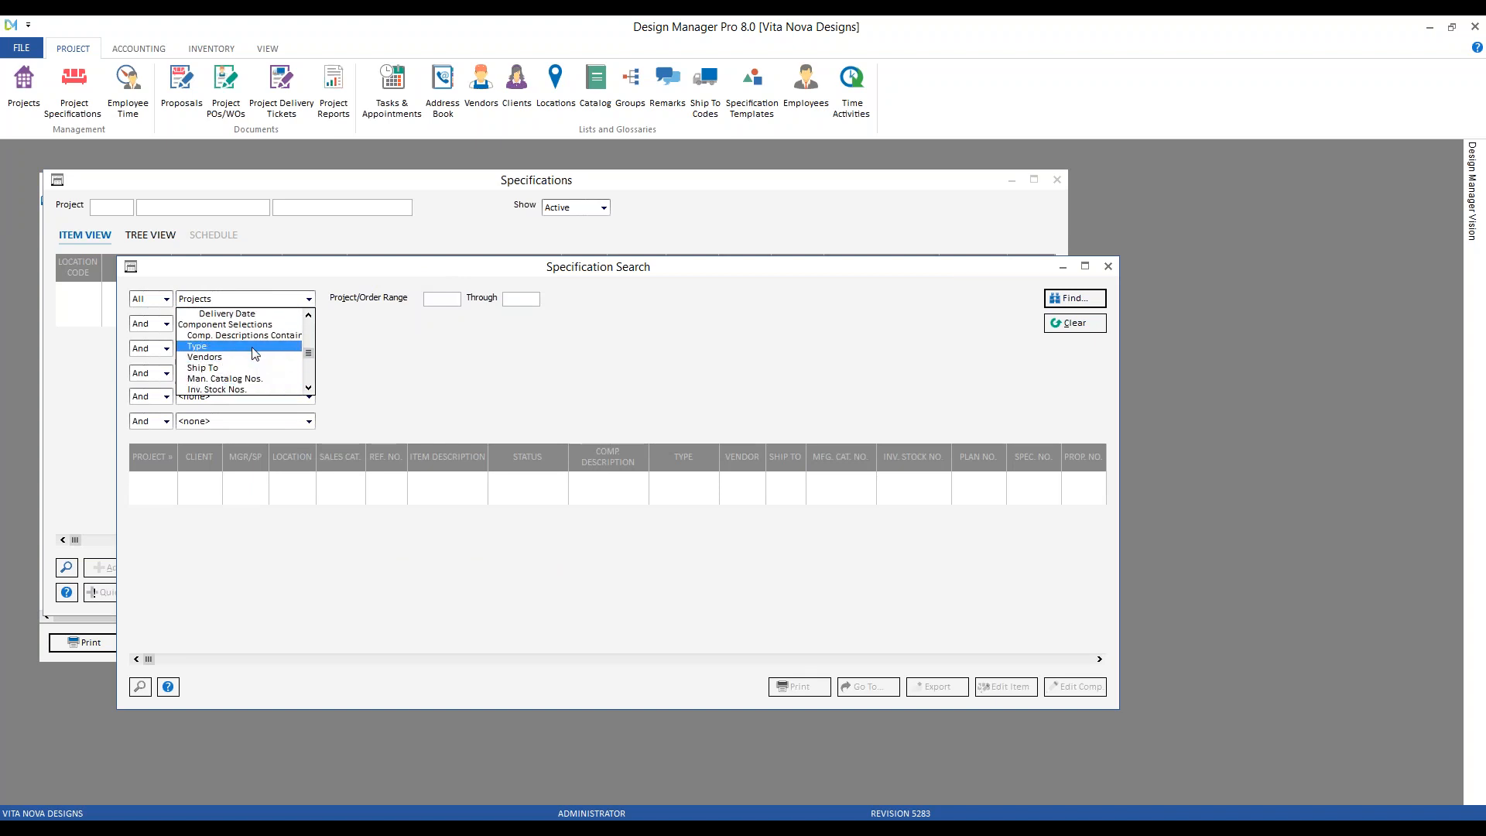
{"action": "left_click", "coordinate": [256, 354]}
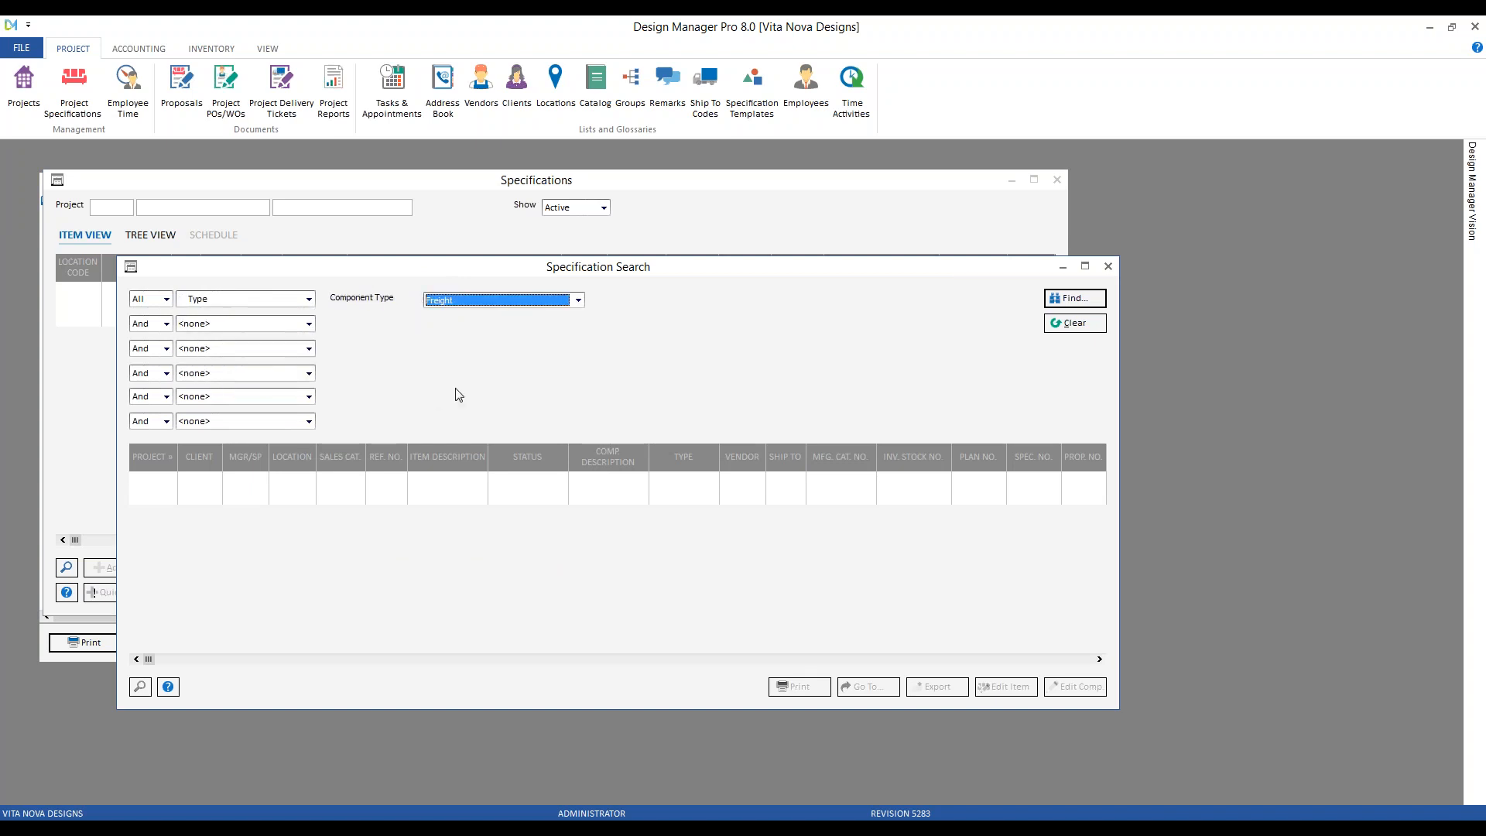
{"action": "left_click", "coordinate": [446, 302]}
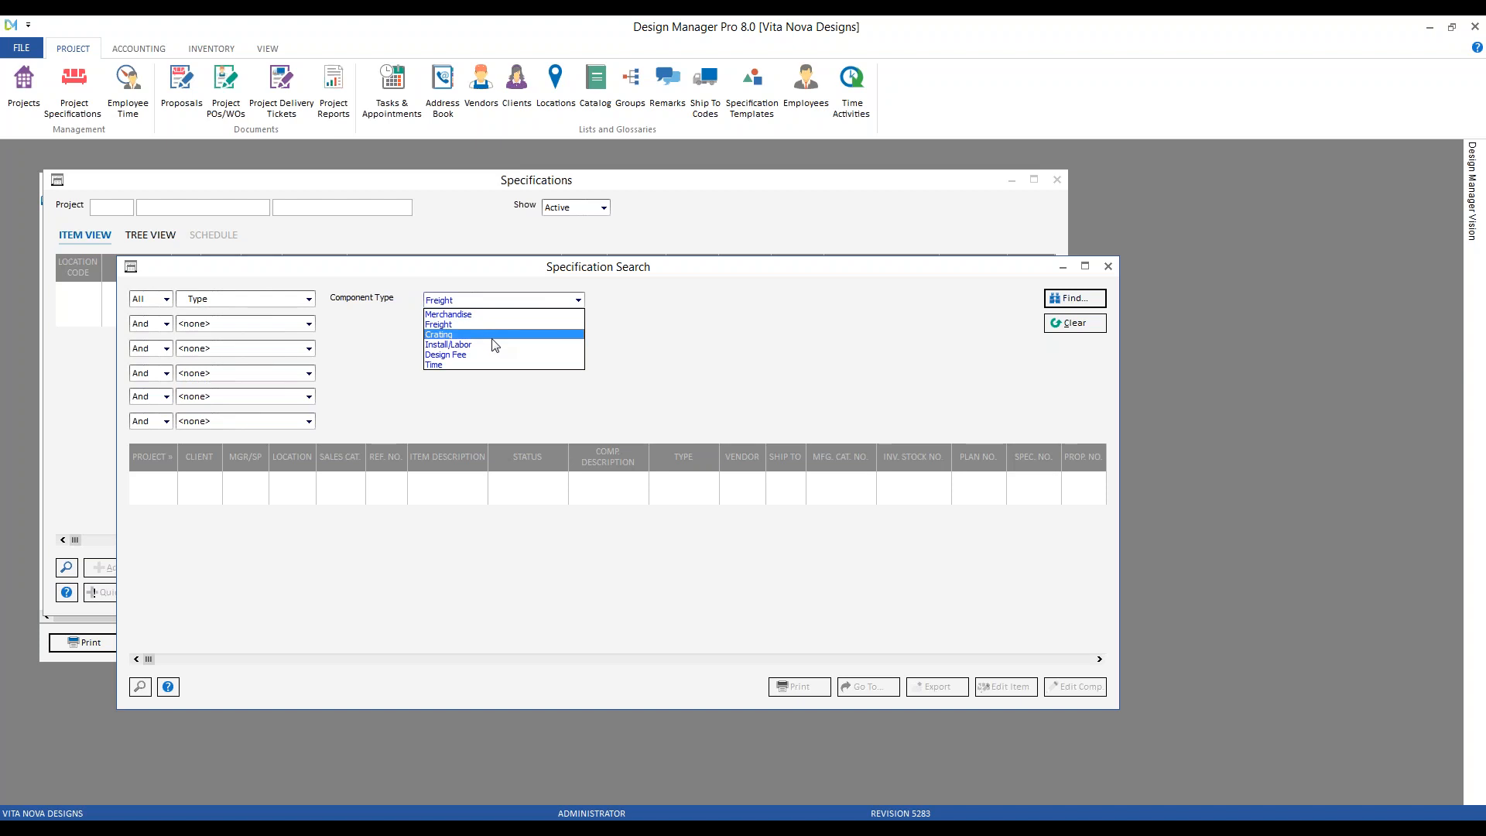
{"action": "left_click", "coordinate": [493, 344]}
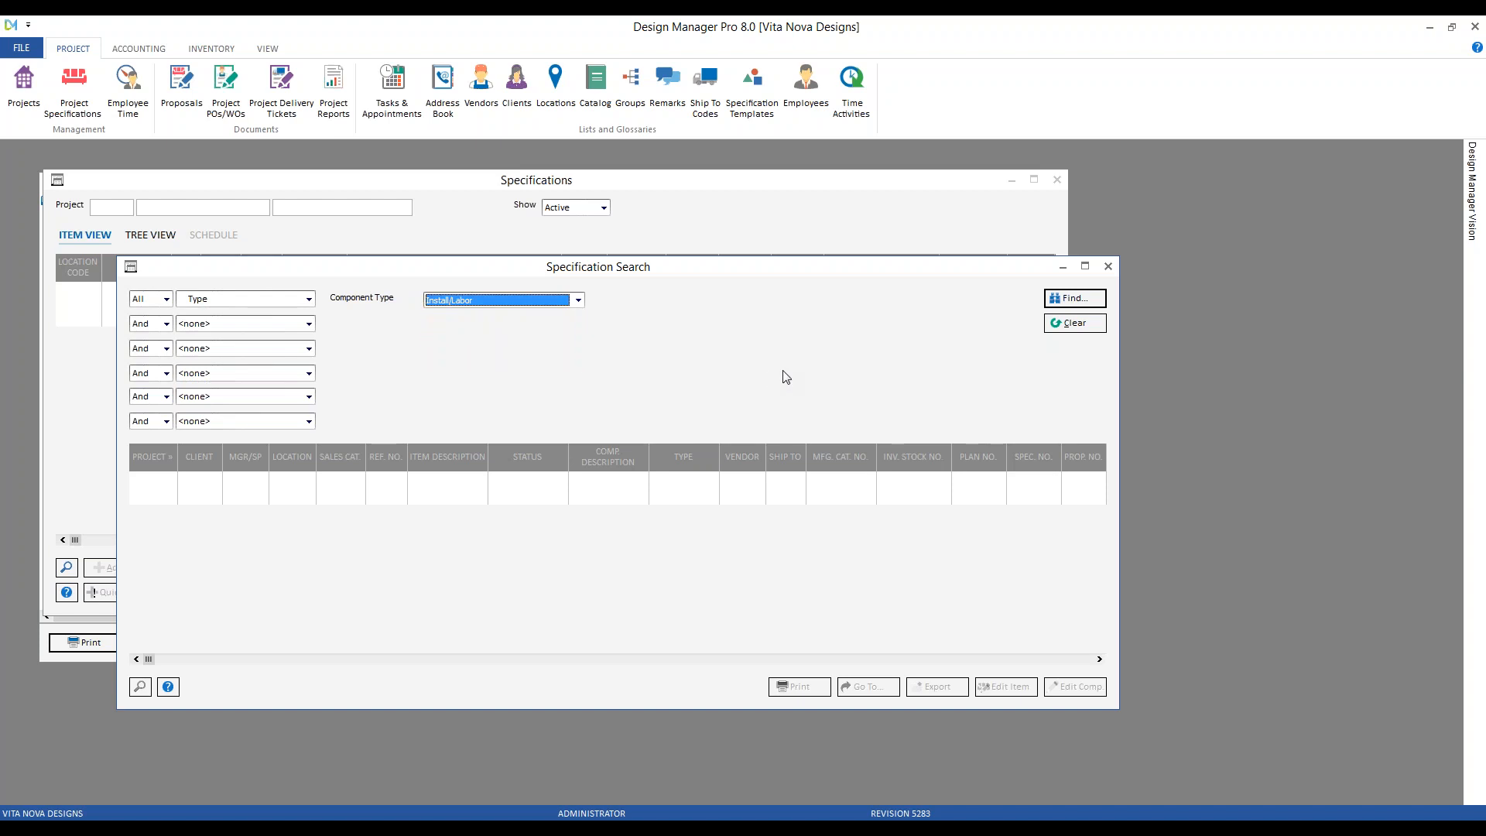
{"action": "left_click", "coordinate": [1074, 298]}
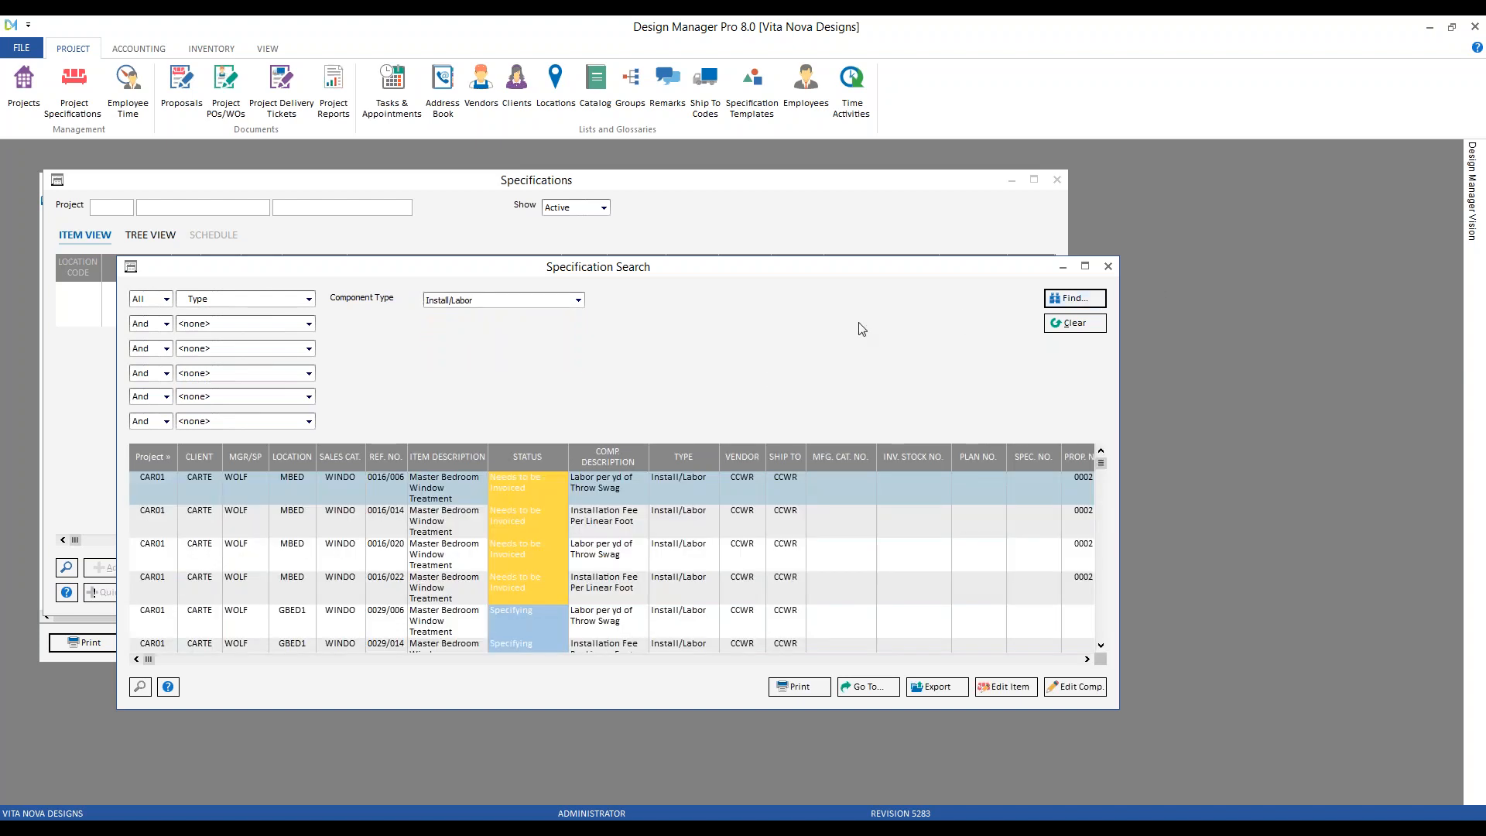
Review the Install/Labor components found, then close the search, specifications and reports windows
{"action": "left_click_drag", "start_coordinate": [680, 528], "coordinate": [686, 594]}
{"action": "scroll", "coordinate": [752, 555], "scroll_direction": "down", "scroll_amount": 3}
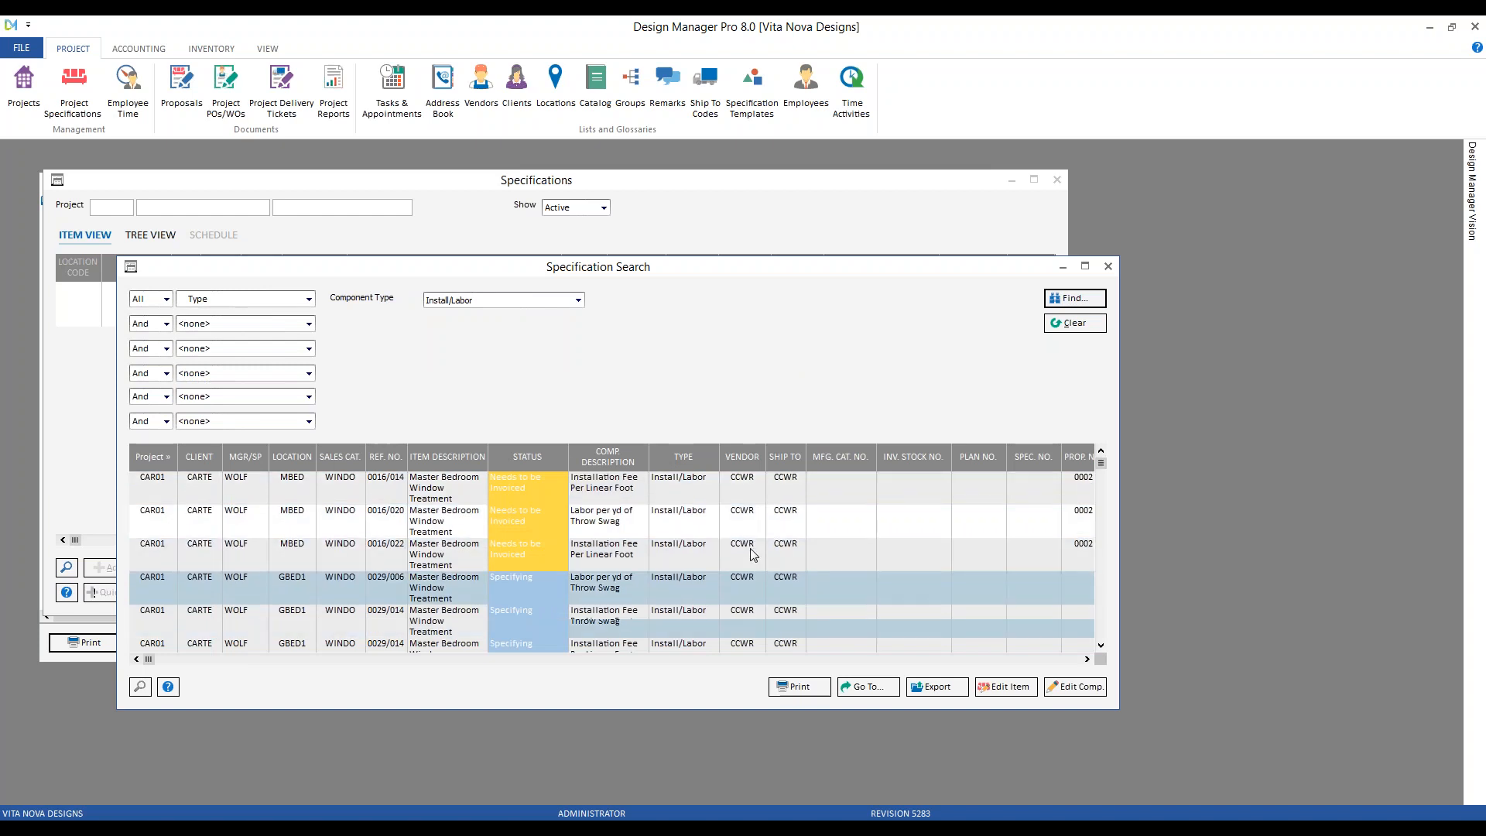
{"action": "scroll", "coordinate": [752, 554], "scroll_direction": "up", "scroll_amount": 4}
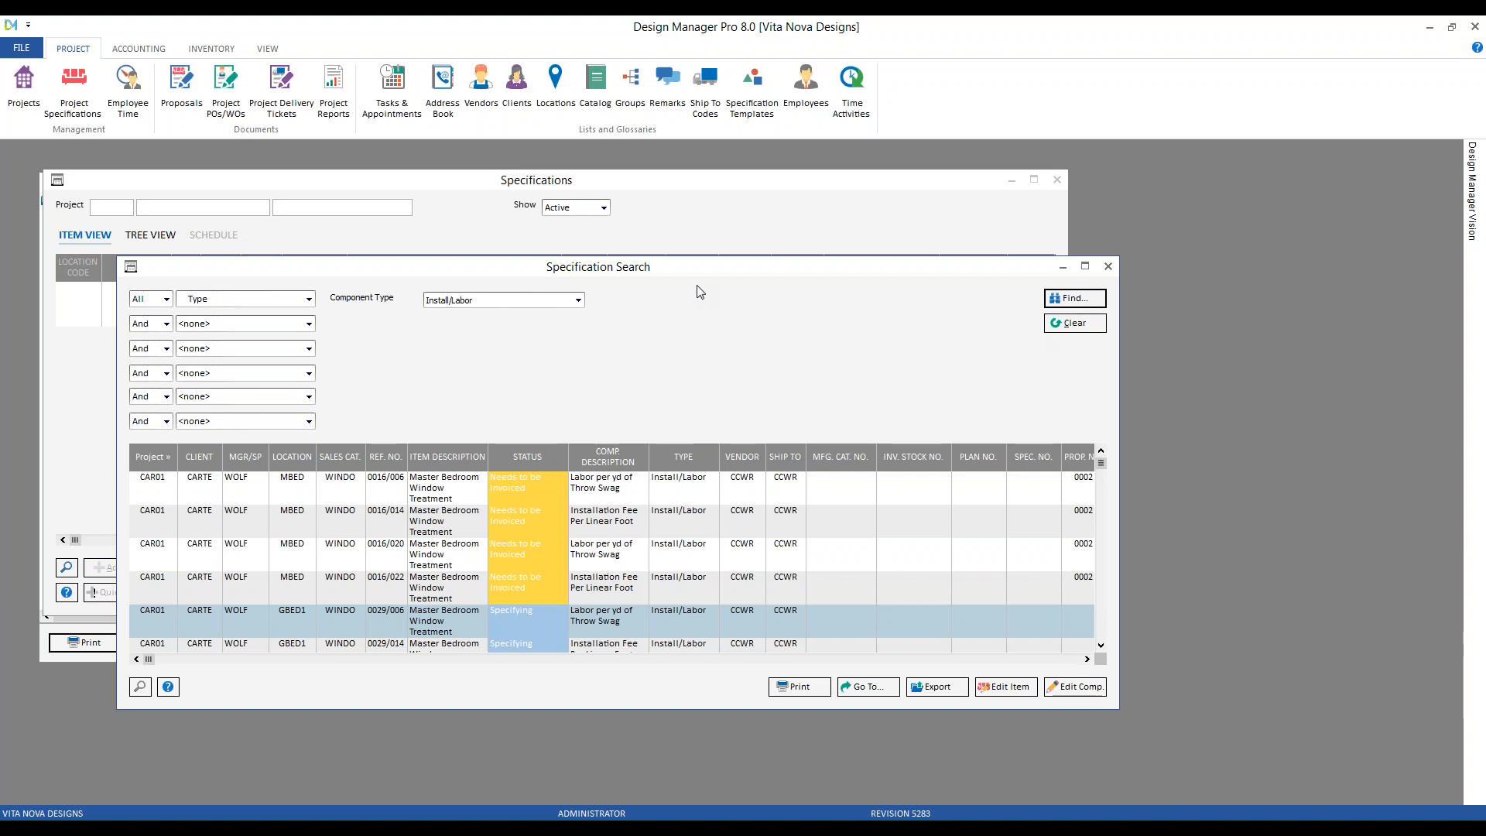
{"action": "left_click", "coordinate": [1109, 265]}
{"action": "left_click", "coordinate": [1057, 180]}
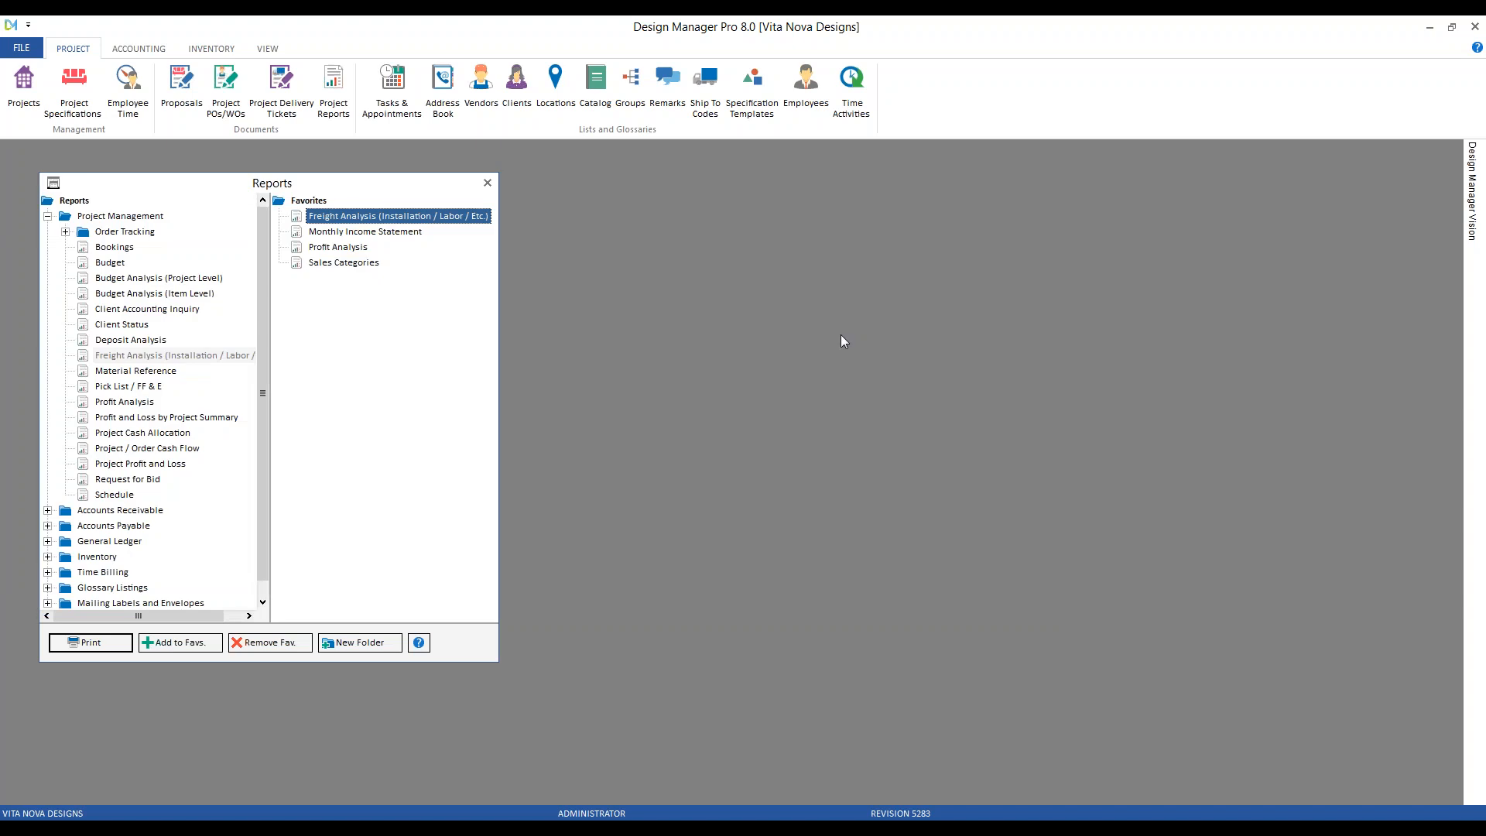
{"action": "left_click", "coordinate": [487, 182]}
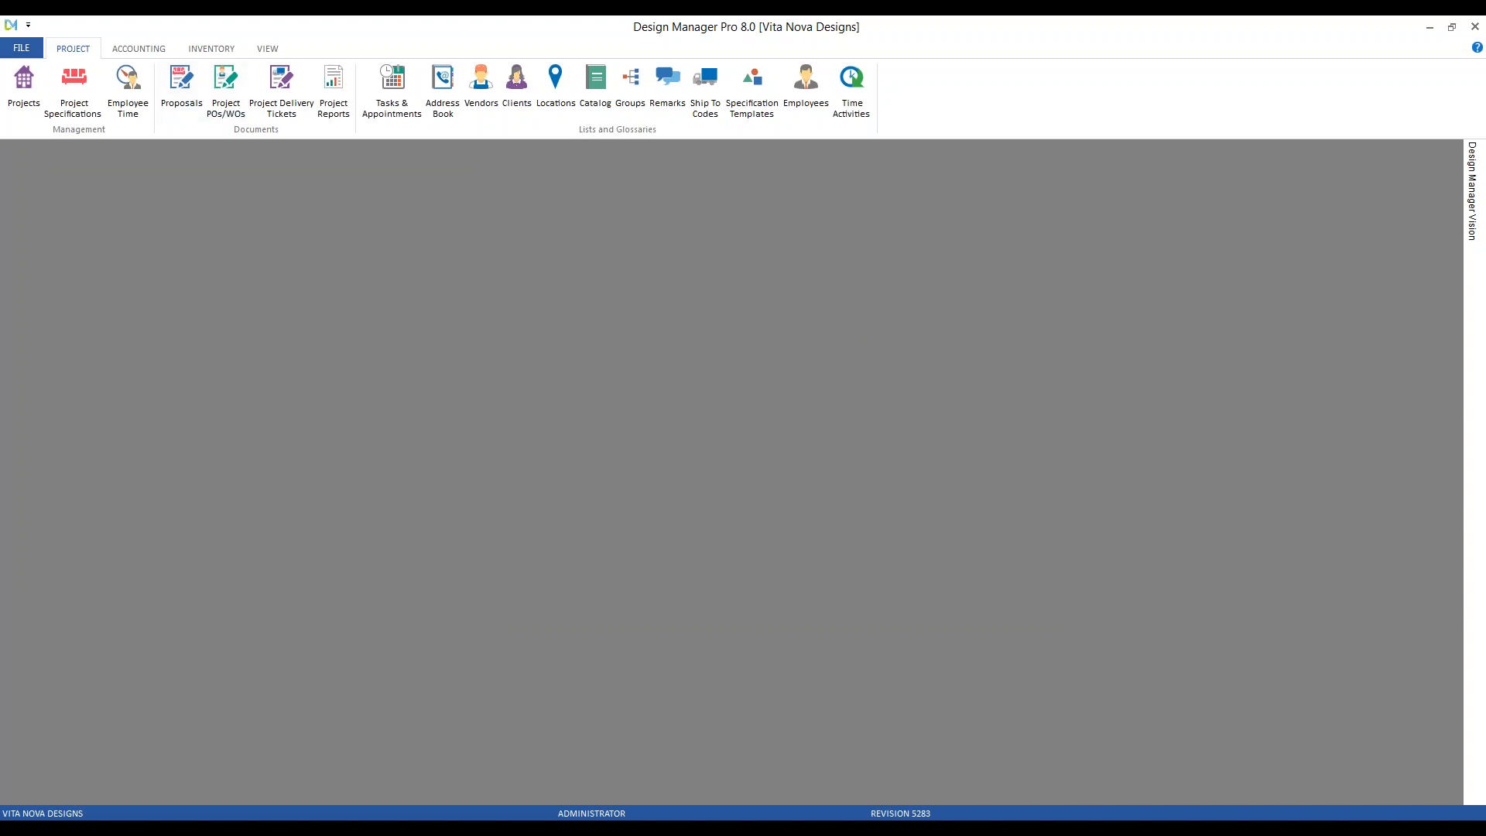
Open the Company Information settings and display the default Sales & COGS accounts
{"action": "left_click", "coordinate": [21, 48]}
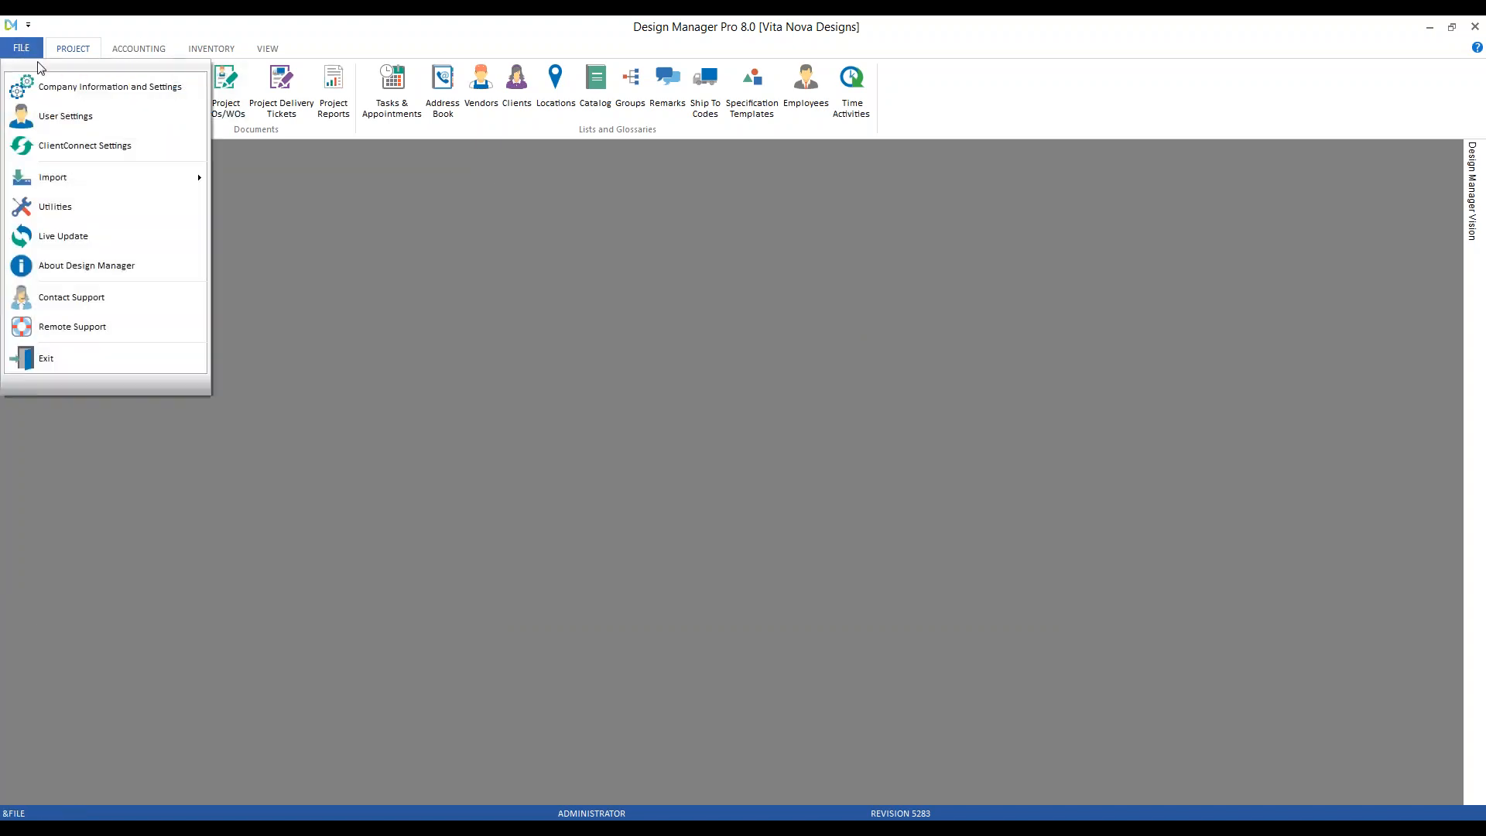
{"action": "left_click", "coordinate": [109, 90]}
{"action": "left_click_drag", "start_coordinate": [240, 288], "coordinate": [203, 223]}
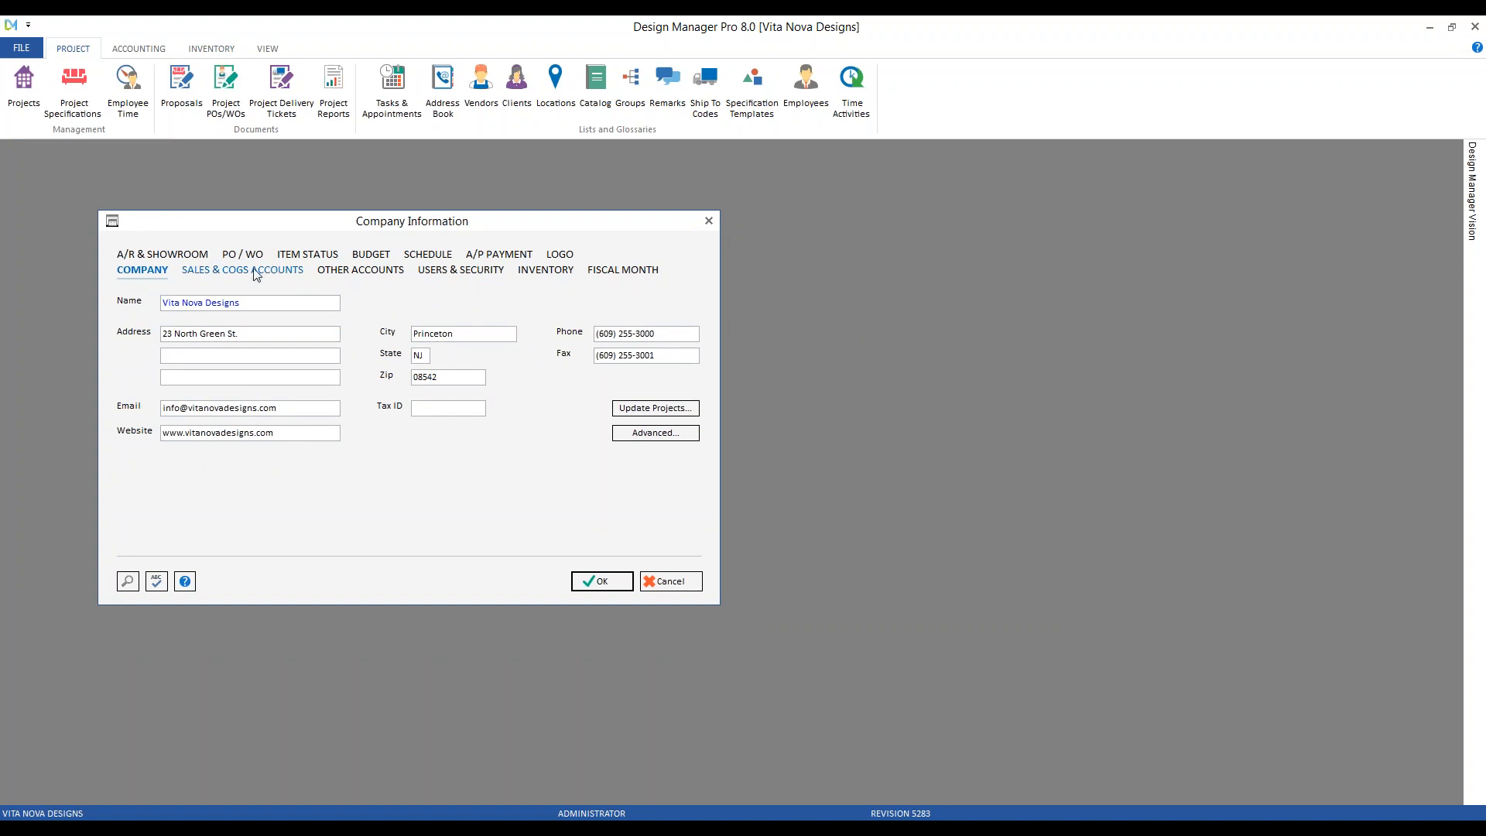
{"action": "left_click", "coordinate": [256, 271]}
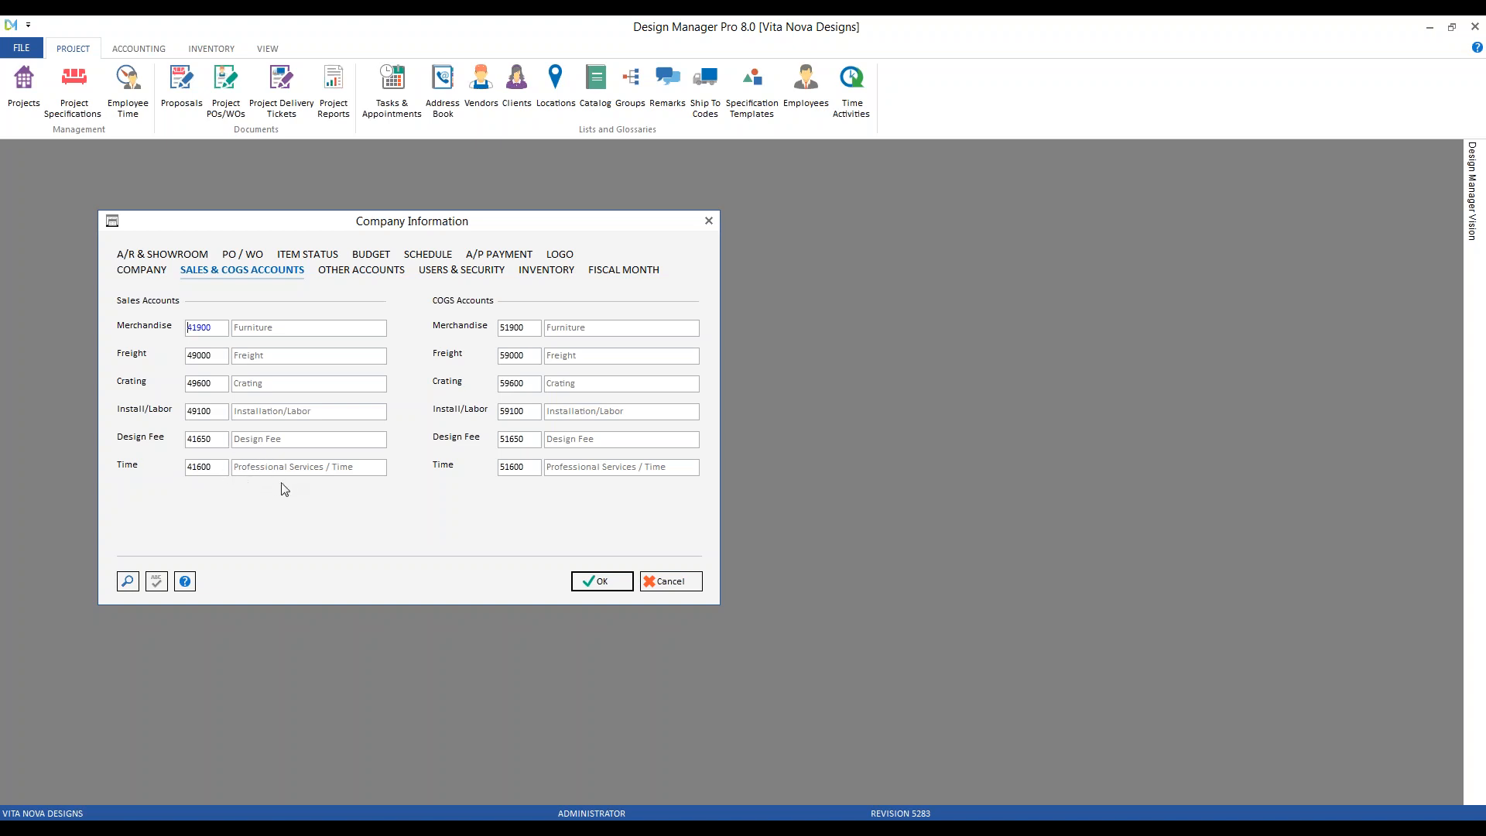
Try the 41600 account as the Design Fee sales account, then cancel the company information changes
{"action": "key", "text": "BackSpace"}
{"action": "key", "text": "BackSpace"}
{"action": "type", "text": "00"}
{"action": "left_click", "coordinate": [188, 466]}
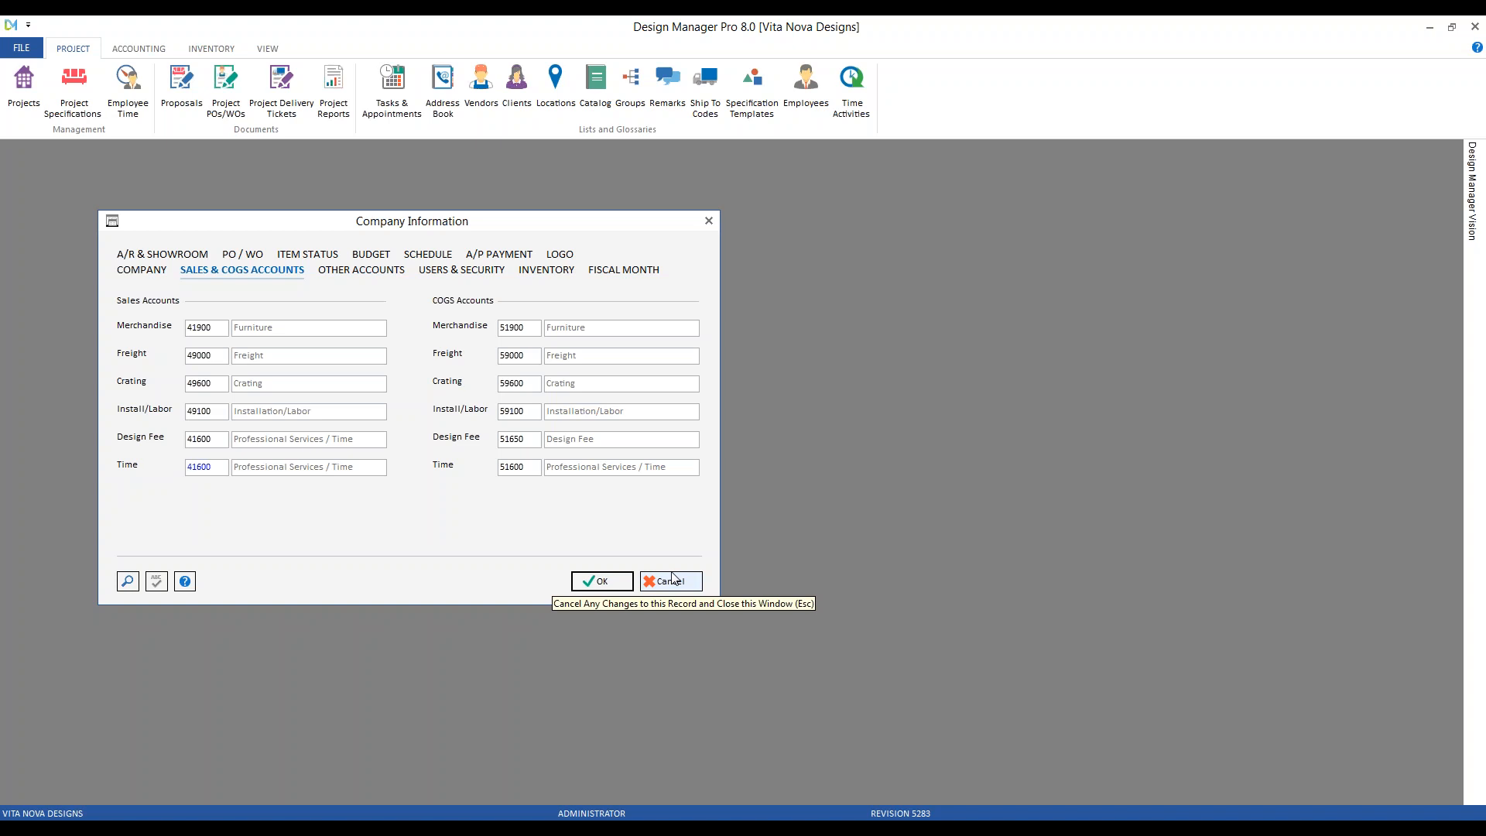
{"action": "left_click", "coordinate": [683, 579]}
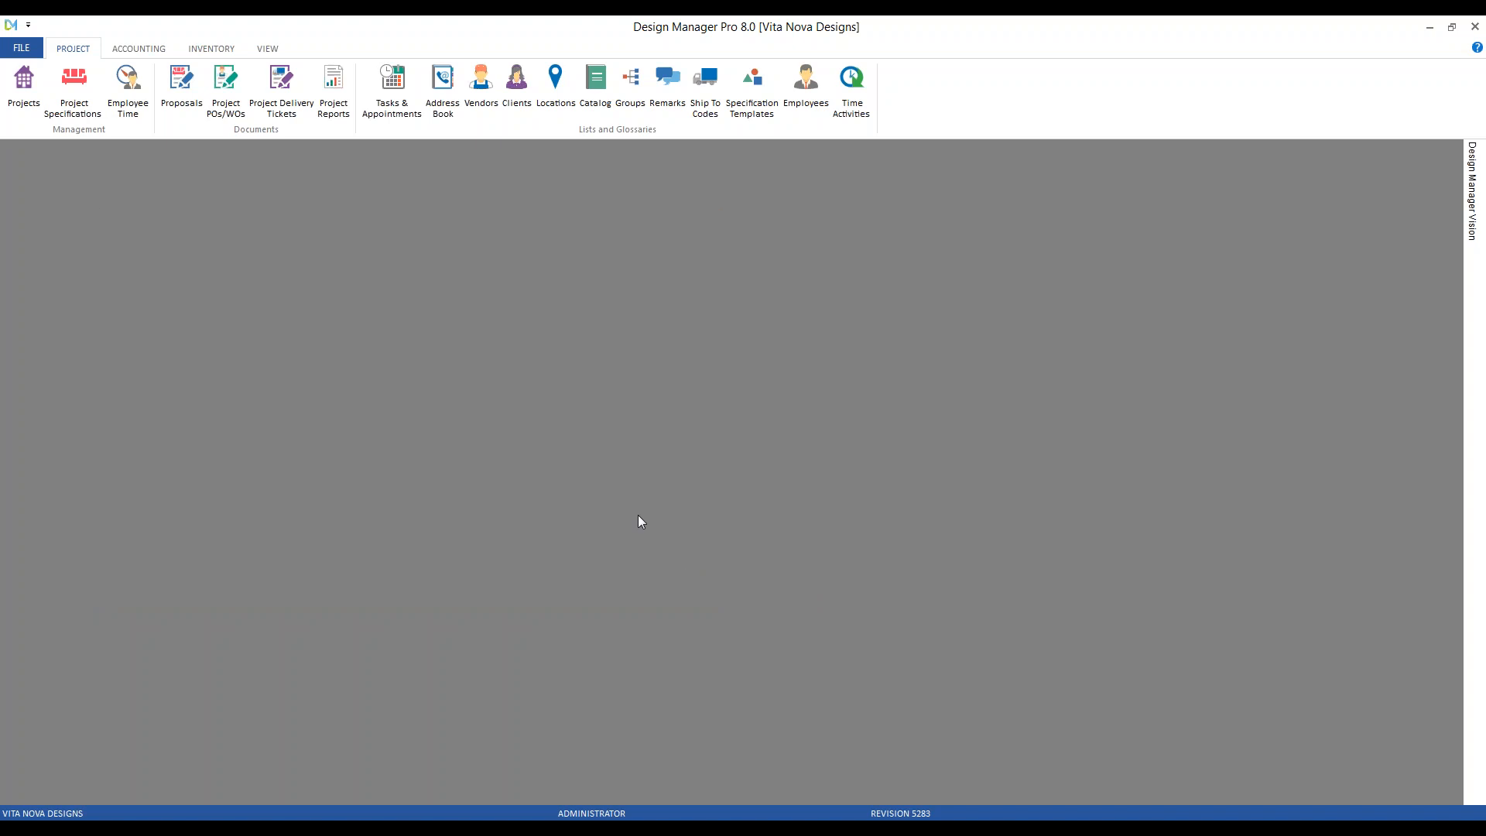
Open the Sales Category Glossary from the accounting lists and move it slightly into the workspace
{"action": "left_click", "coordinate": [138, 48]}
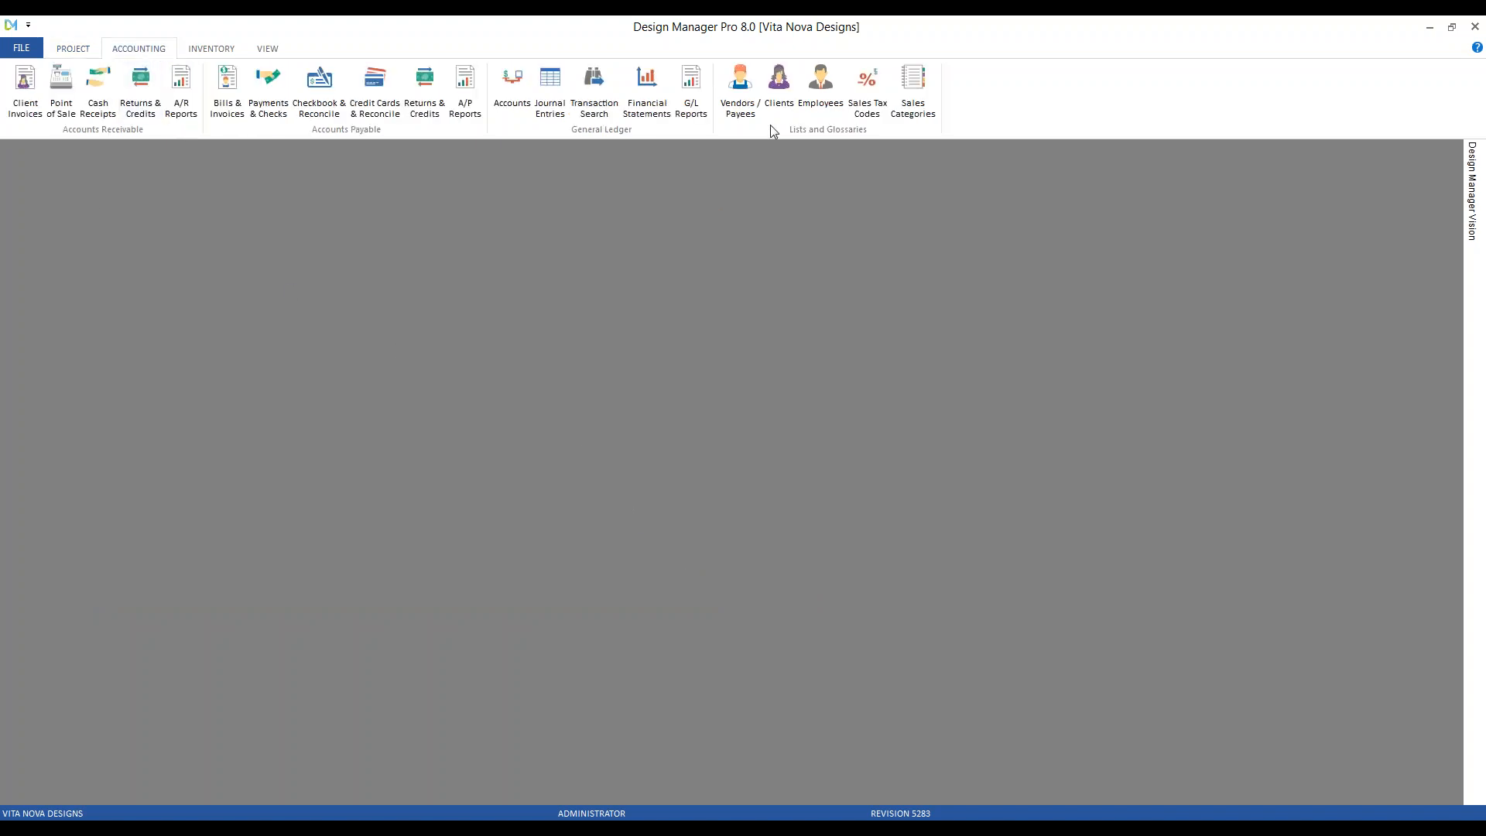
{"action": "left_click", "coordinate": [916, 103]}
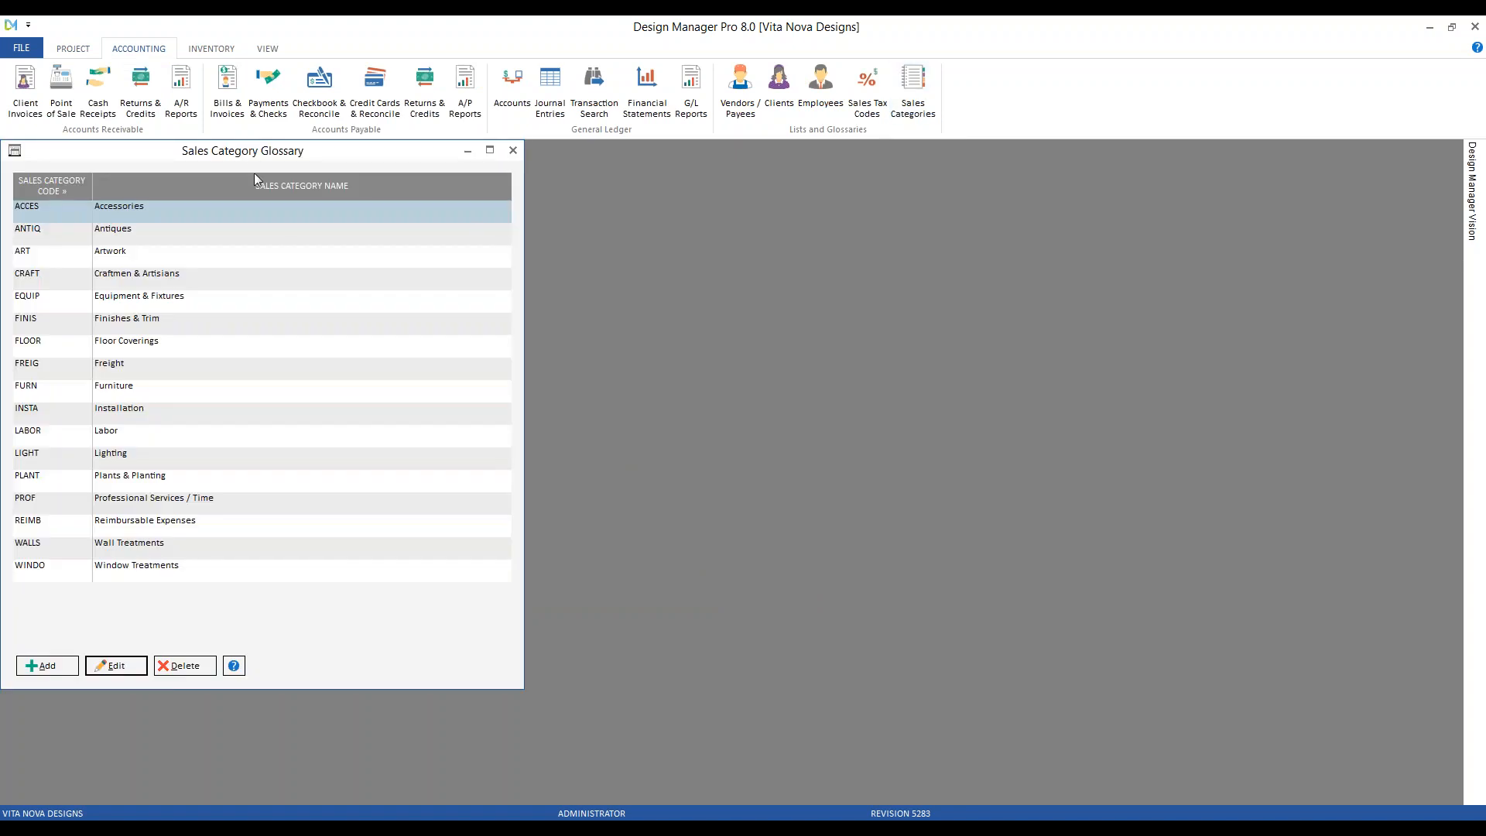
{"action": "left_click_drag", "start_coordinate": [253, 153], "coordinate": [295, 168]}
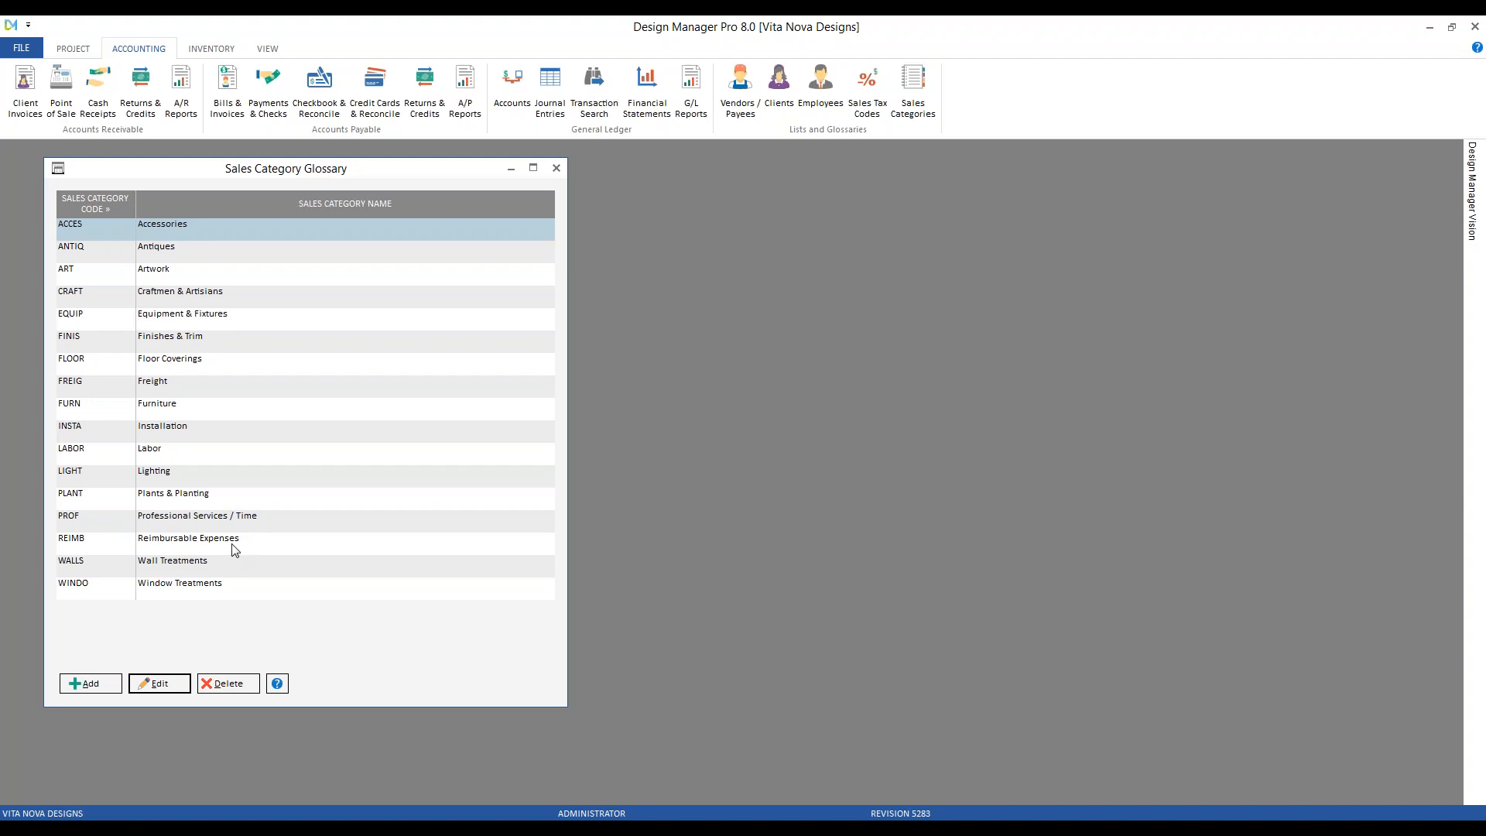
Place the project reports list beside the Sales Category Glossary and open the favorite Profit Analysis report
{"action": "left_click", "coordinate": [82, 50]}
{"action": "left_click", "coordinate": [334, 91]}
{"action": "left_click_drag", "start_coordinate": [298, 151], "coordinate": [922, 160]}
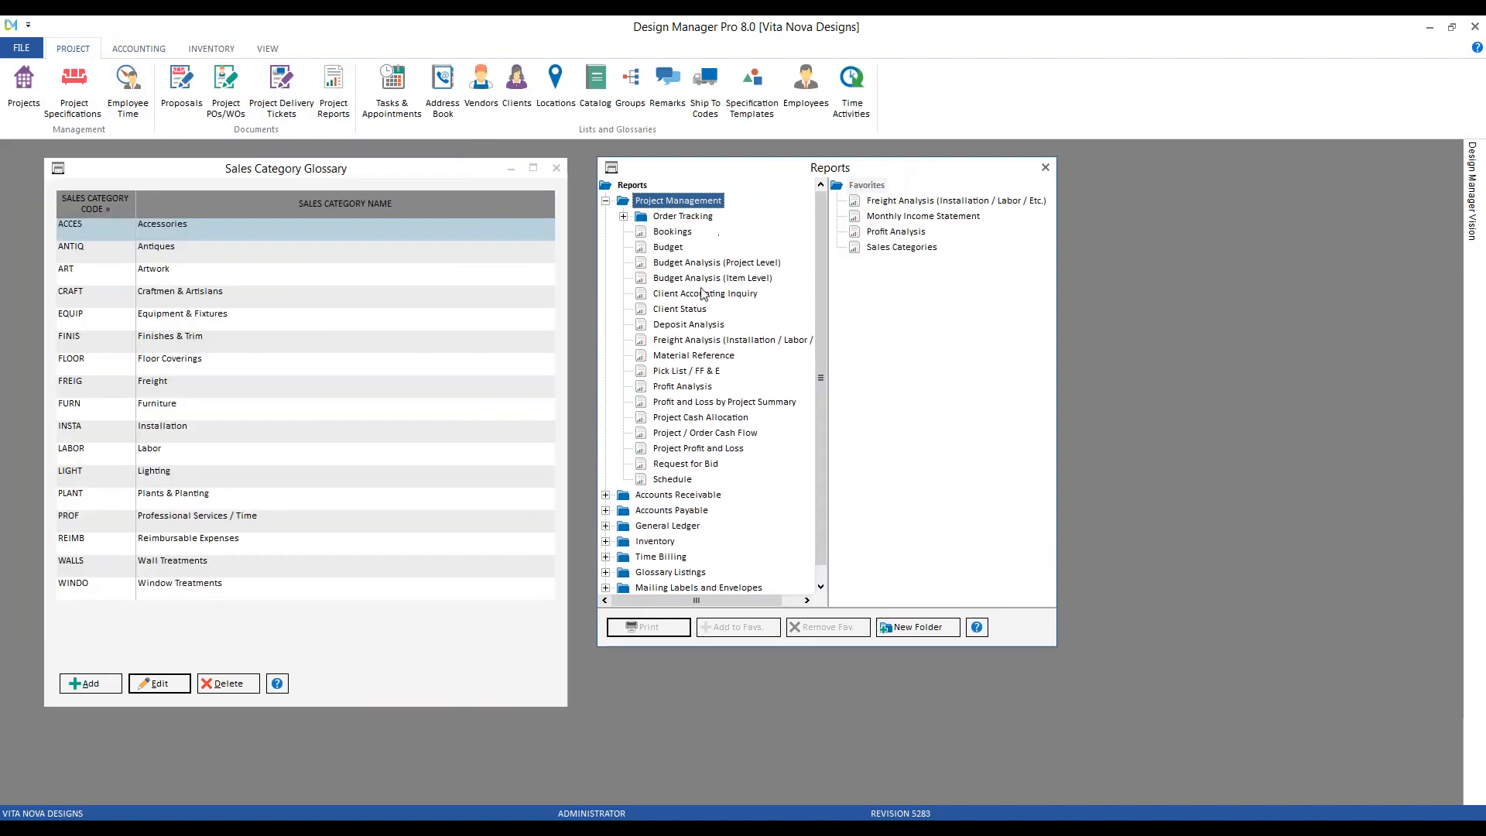
{"action": "left_click", "coordinate": [682, 386]}
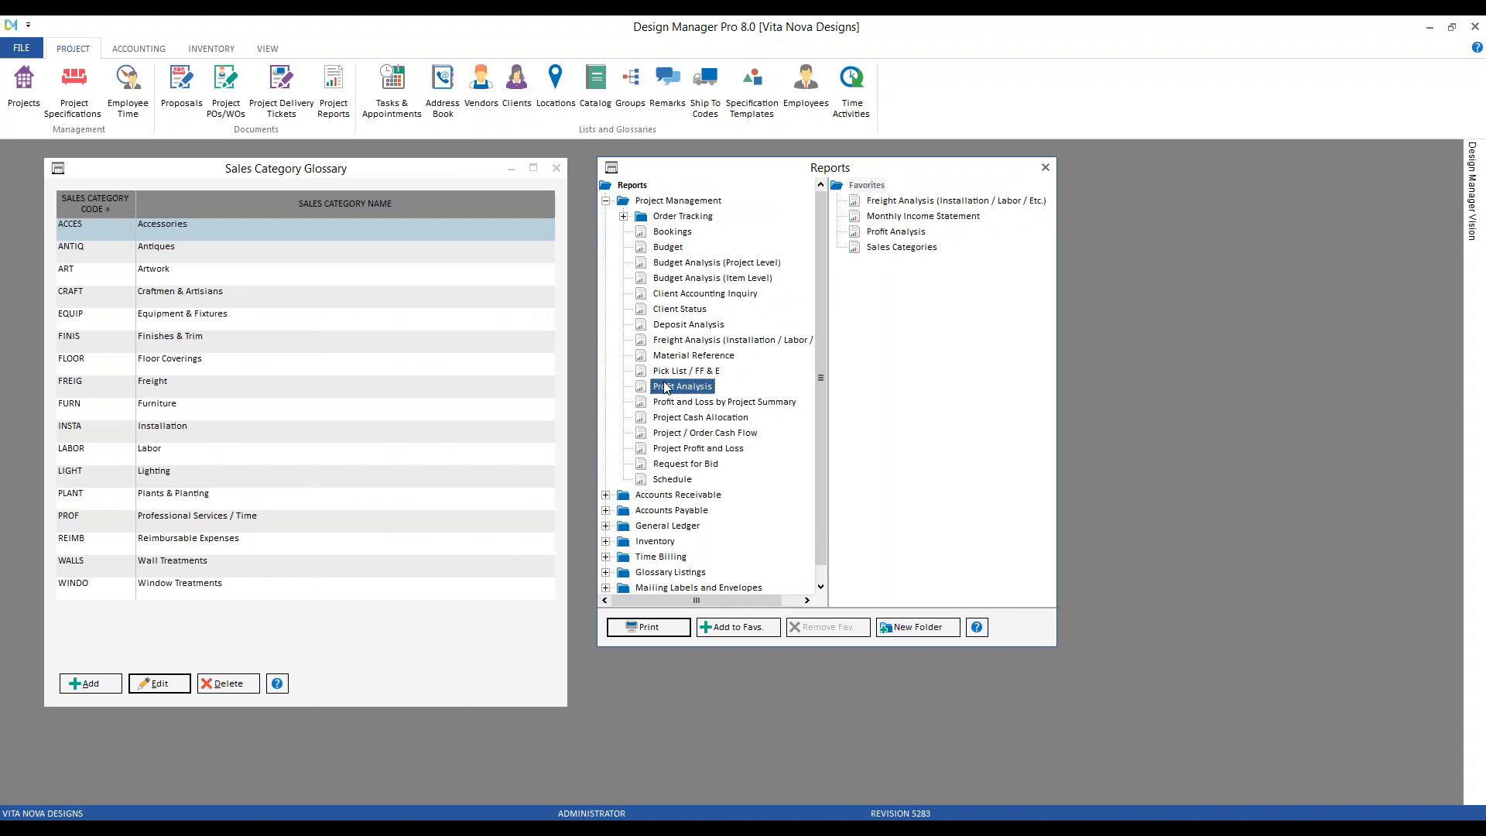
{"action": "double_click", "coordinate": [897, 232]}
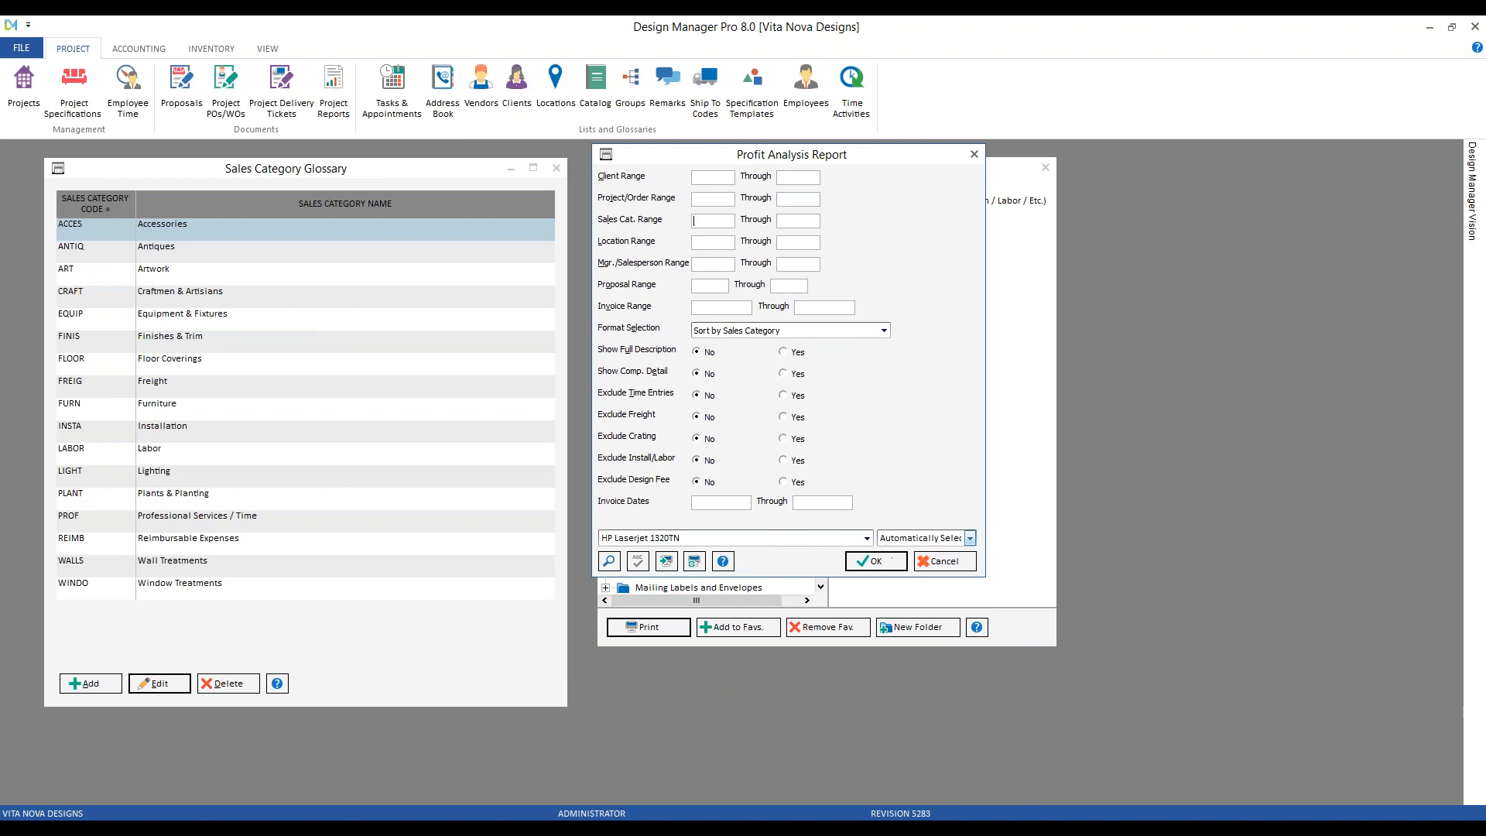
Preview the Profit Analysis report for only the FURN sales category, then close the preview and the reports list
{"action": "key", "text": "F2"}
{"action": "type", "text": "FURN"}
{"action": "key", "text": "Tab"}
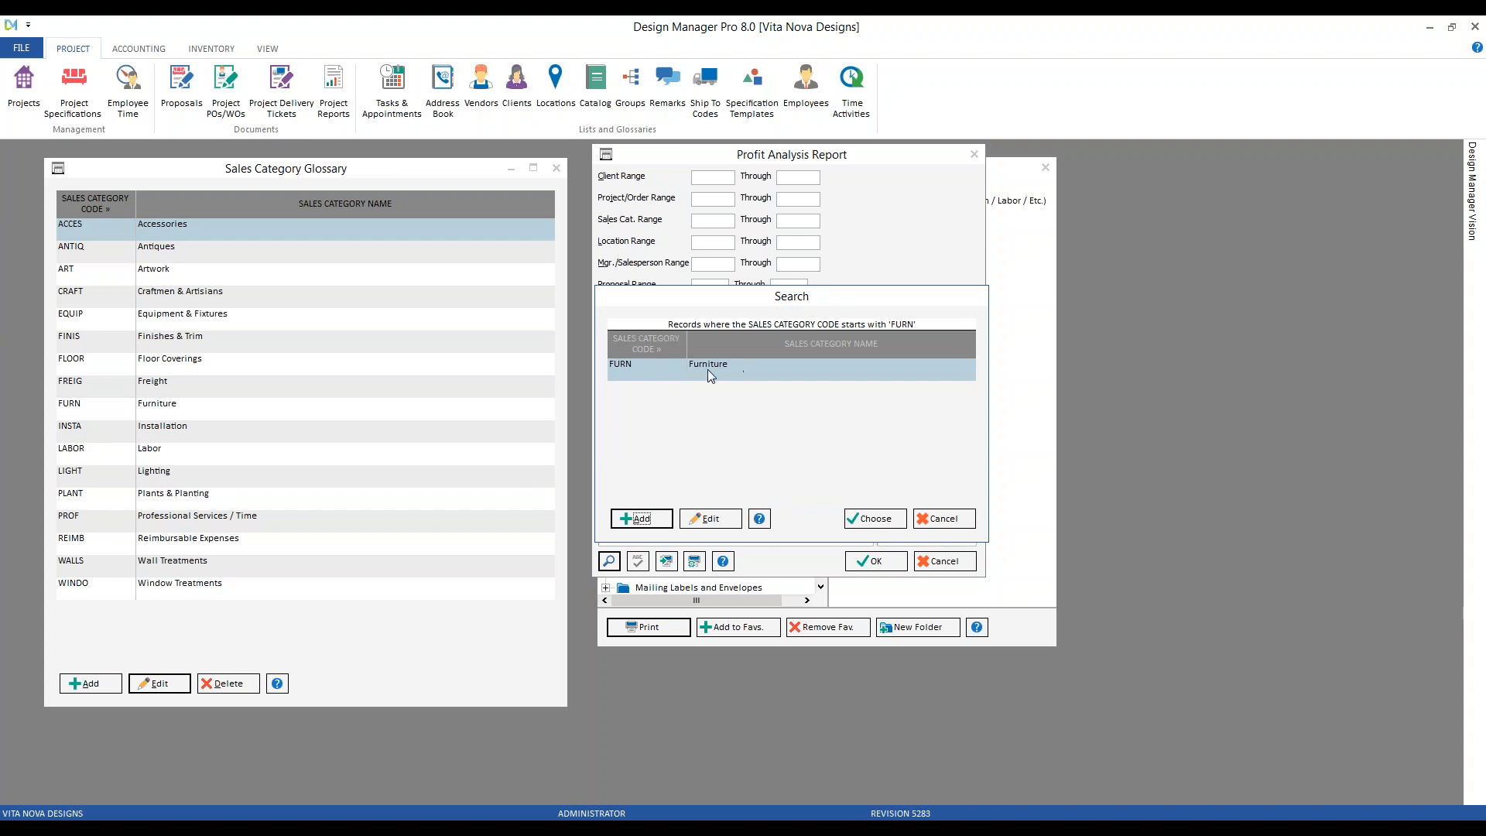
{"action": "left_click", "coordinate": [880, 524]}
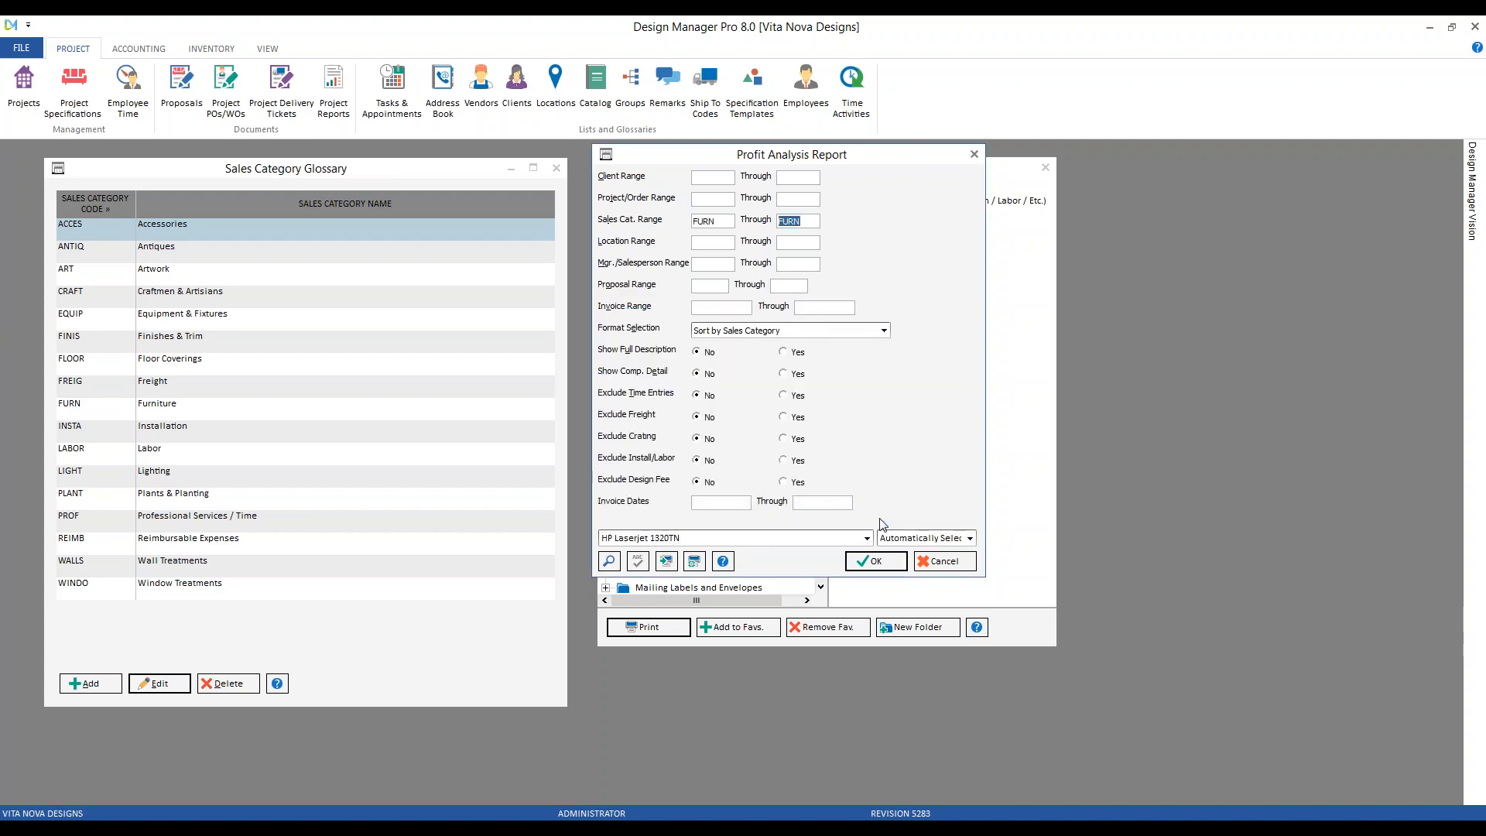
{"action": "left_click", "coordinate": [875, 561]}
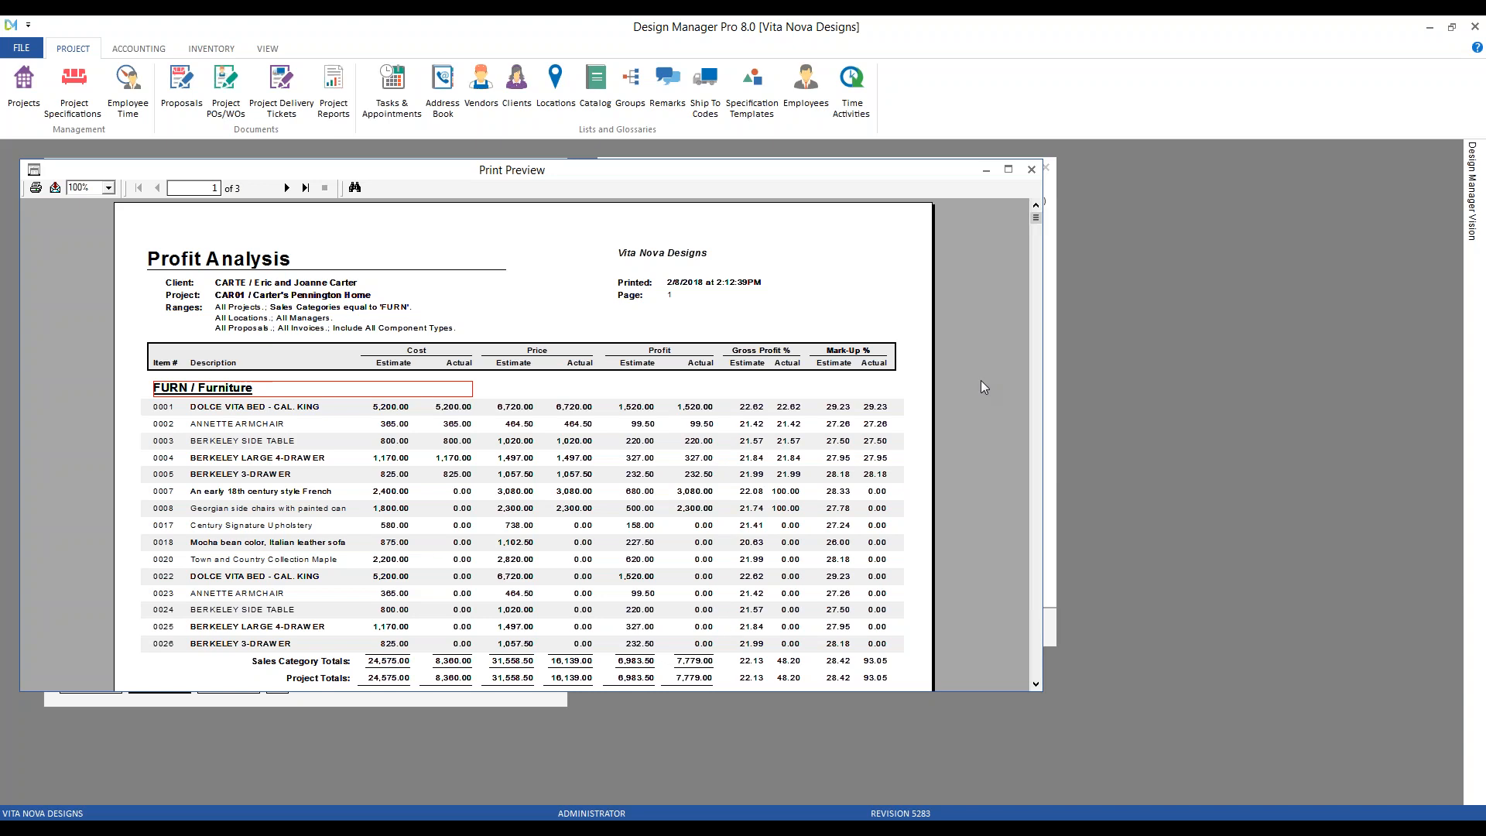
{"action": "left_click", "coordinate": [1031, 172]}
{"action": "left_click", "coordinate": [1046, 167]}
{"action": "left_click", "coordinate": [352, 316]}
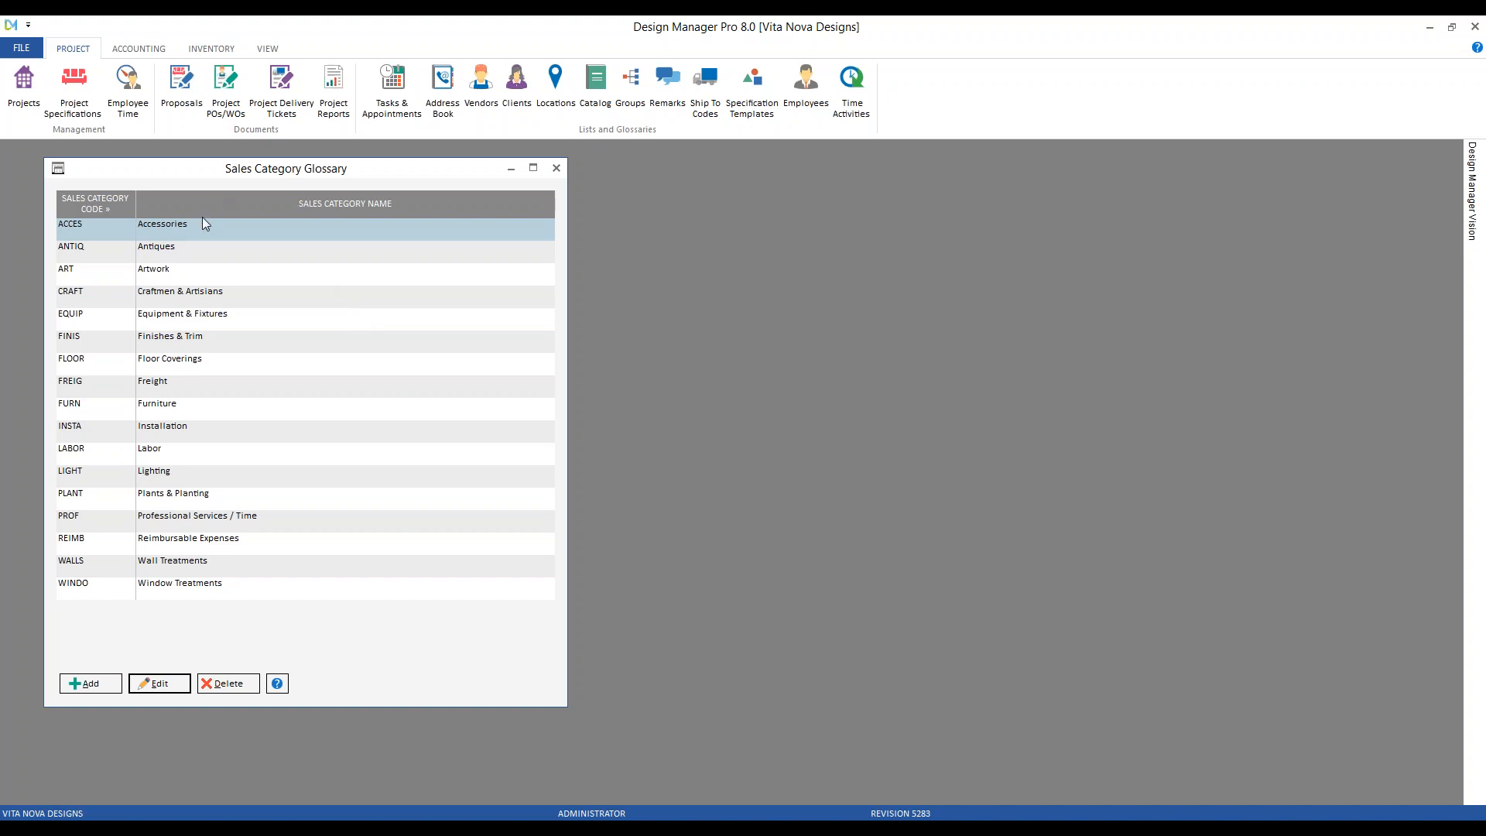
Open the ART (Artwork) sales category for editing and move its window over the glossary
{"action": "left_click", "coordinate": [194, 273]}
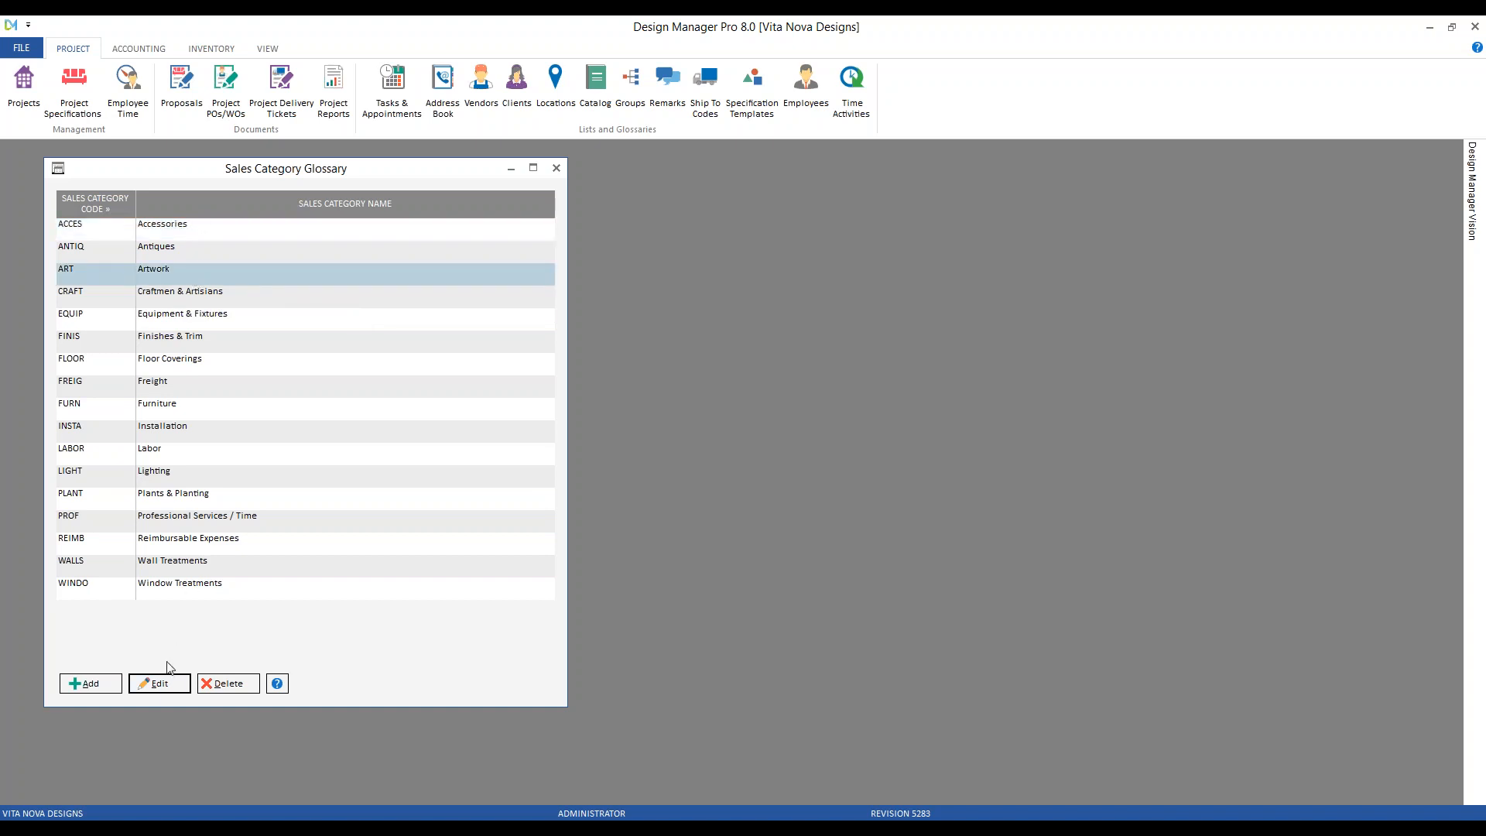
{"action": "left_click", "coordinate": [161, 685]}
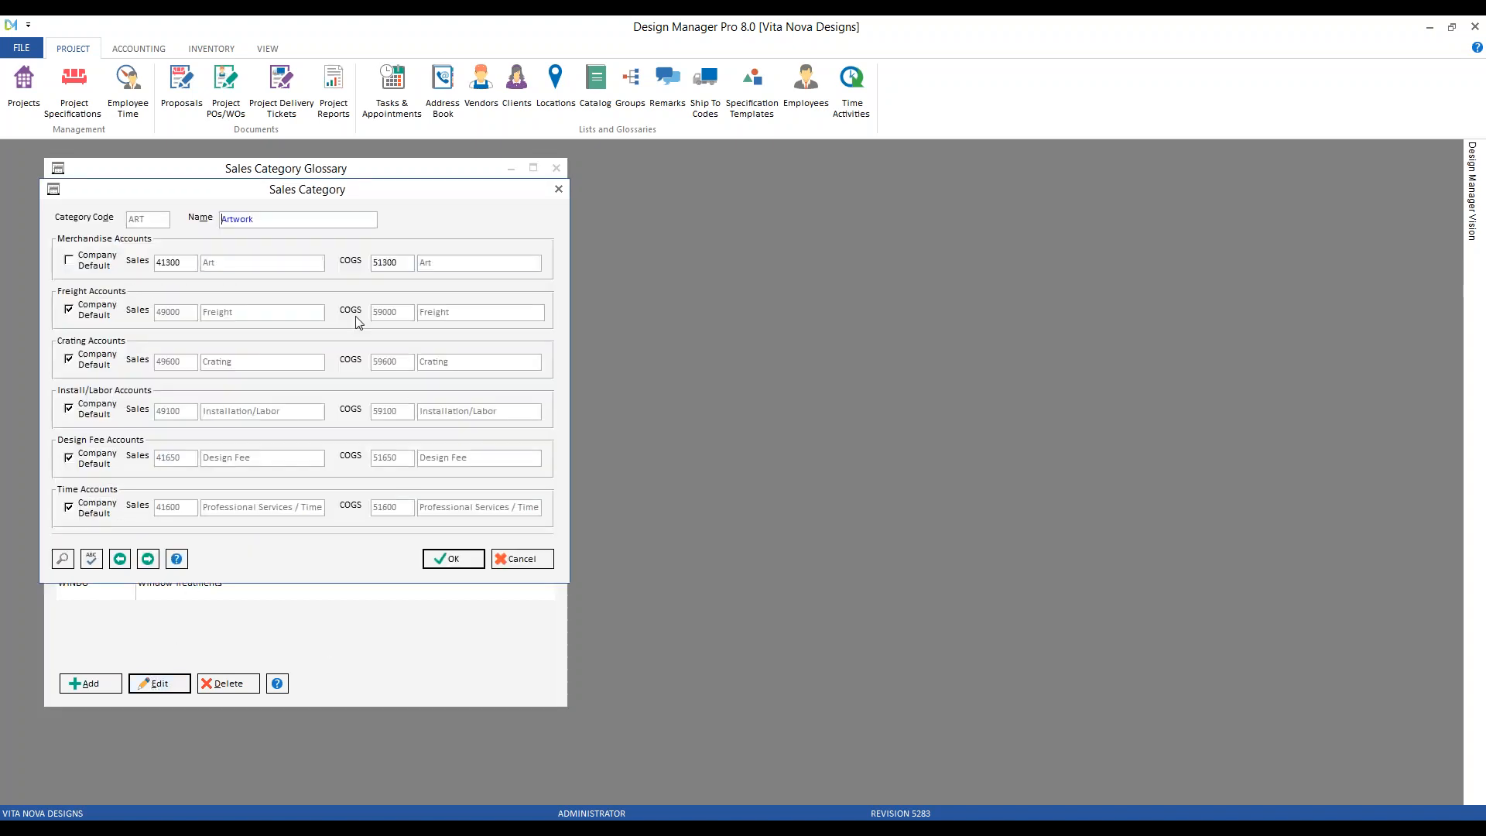
{"action": "left_click_drag", "start_coordinate": [340, 198], "coordinate": [338, 180]}
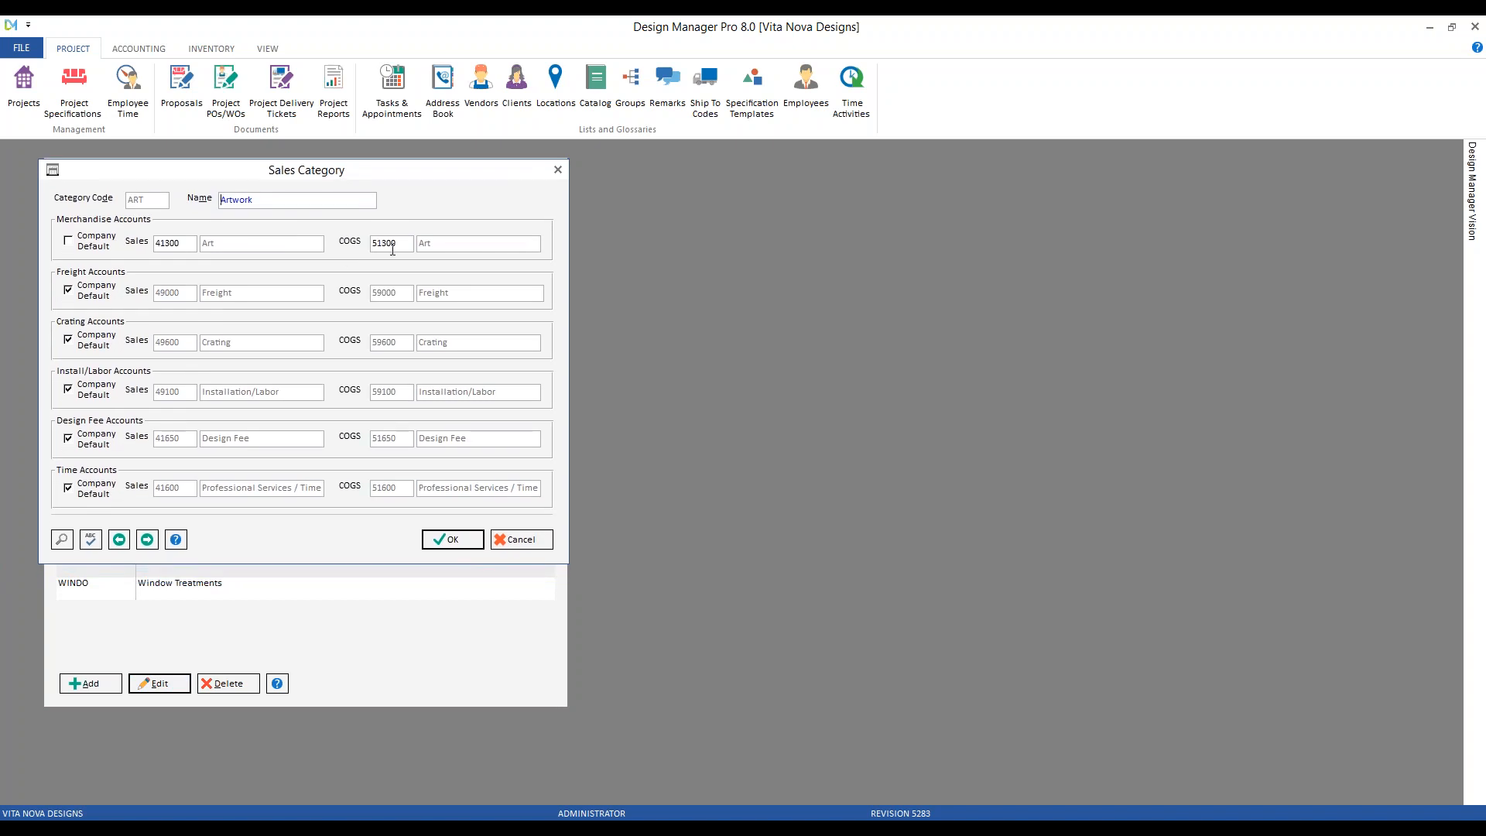
Display the company's Sales & COGS accounts beside the Artwork category and compare their merchandise accounts
{"action": "left_click", "coordinate": [22, 48]}
{"action": "left_click", "coordinate": [47, 92]}
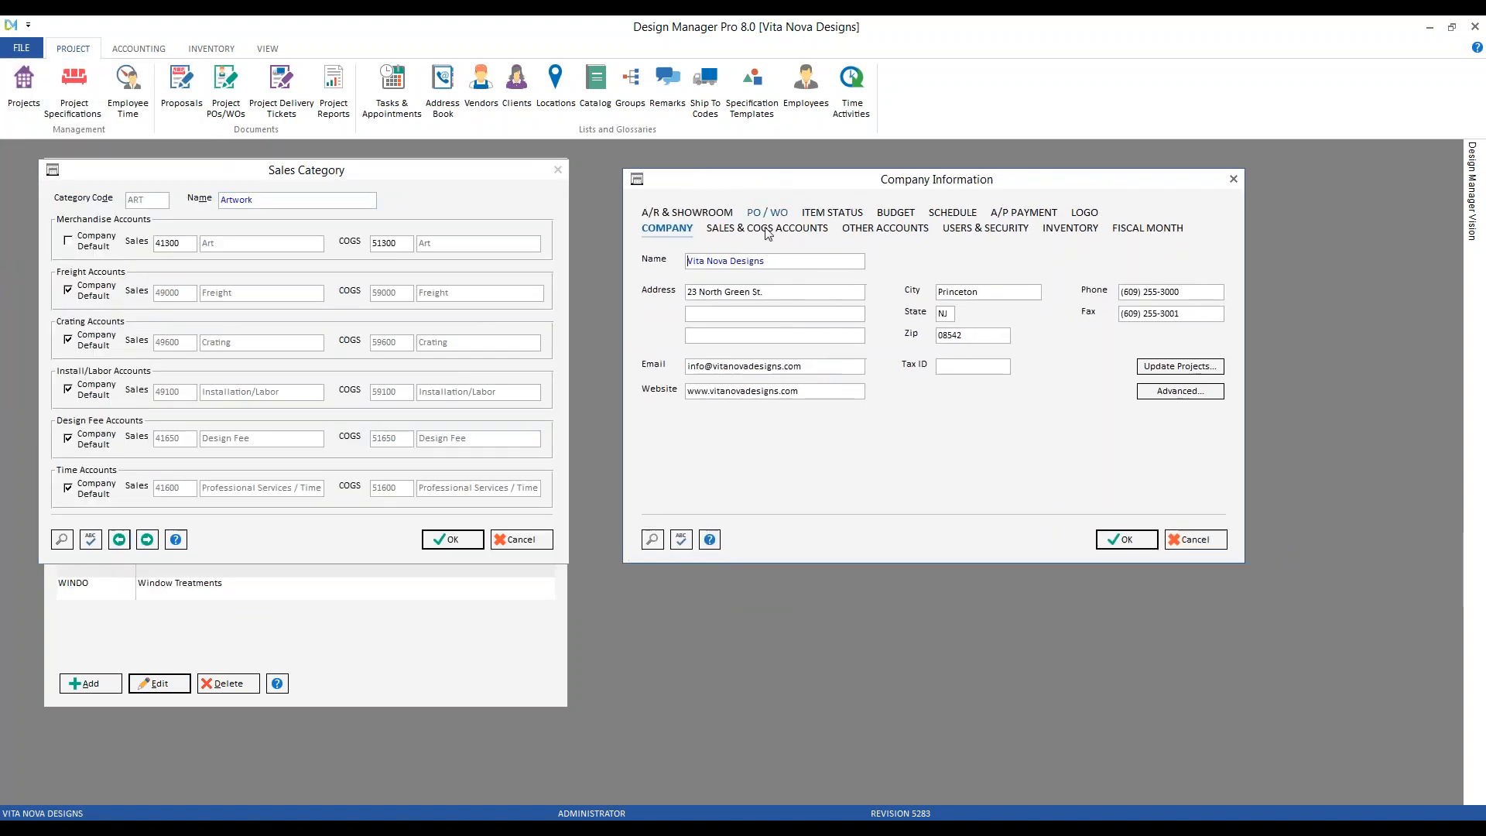
{"action": "left_click", "coordinate": [767, 228]}
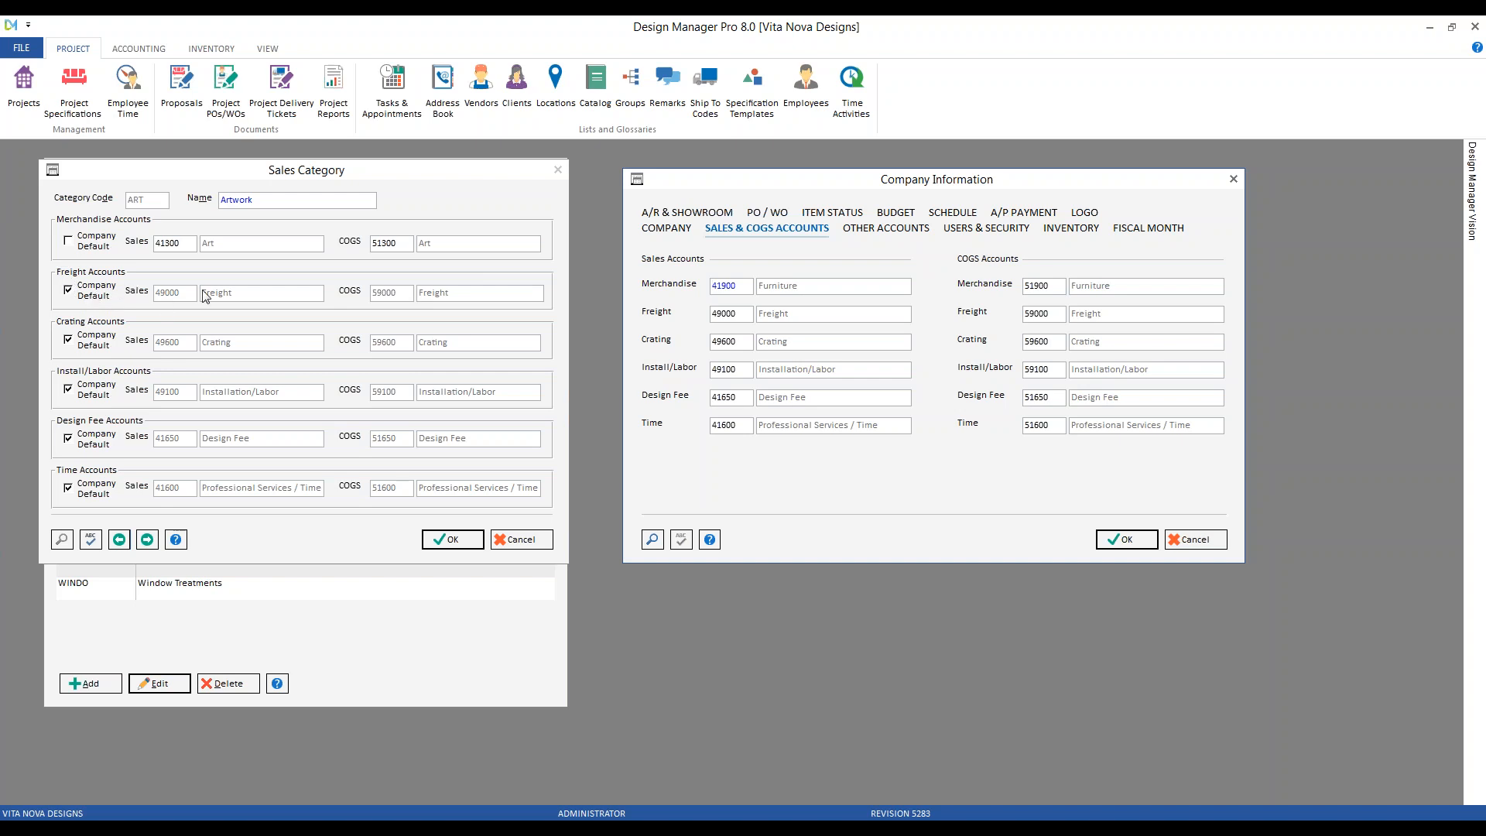
{"action": "left_click", "coordinate": [221, 307]}
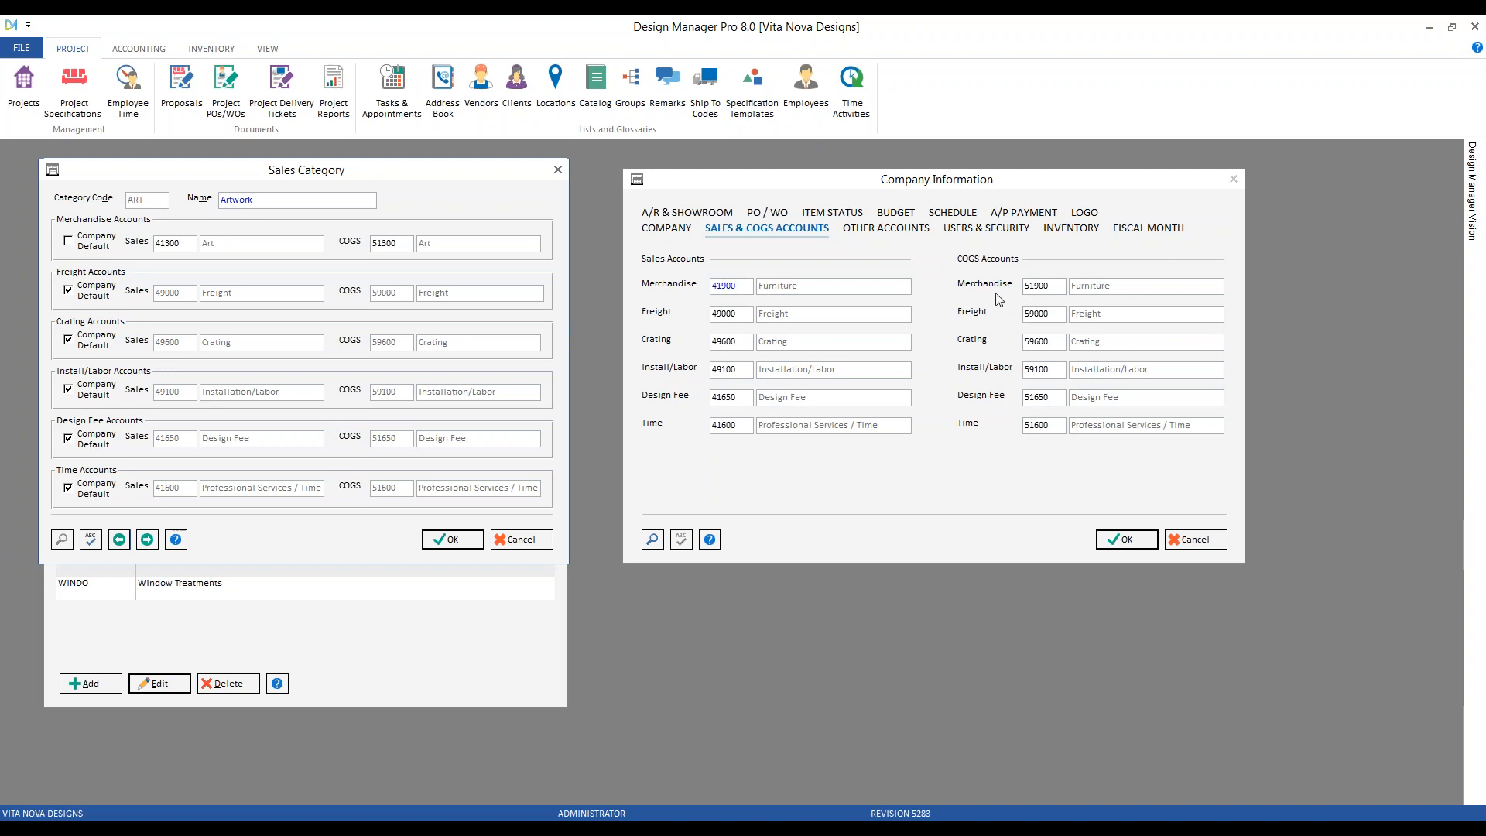
{"action": "left_click", "coordinate": [1035, 289]}
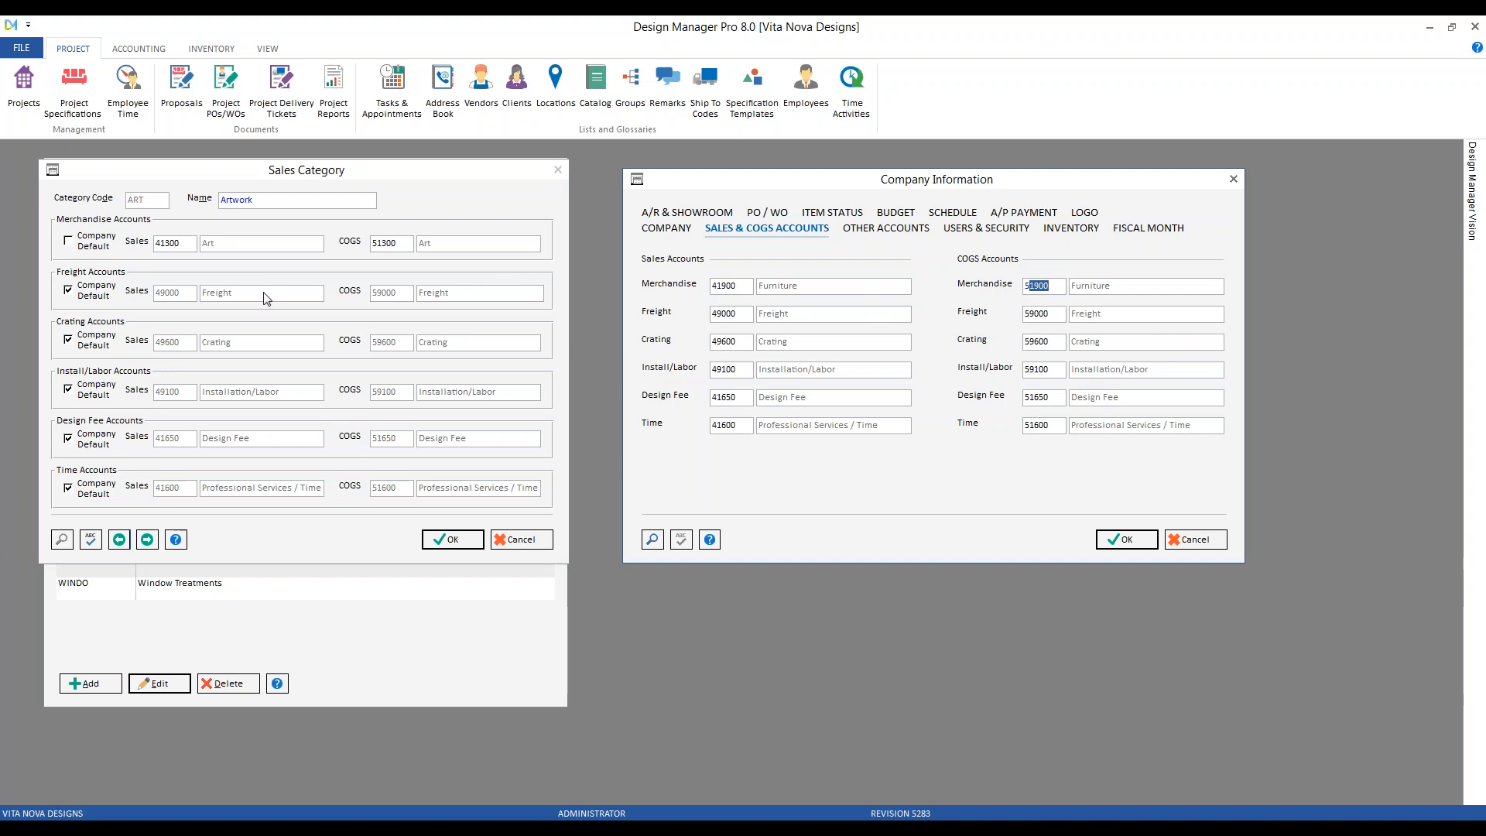
{"action": "left_click", "coordinate": [176, 243]}
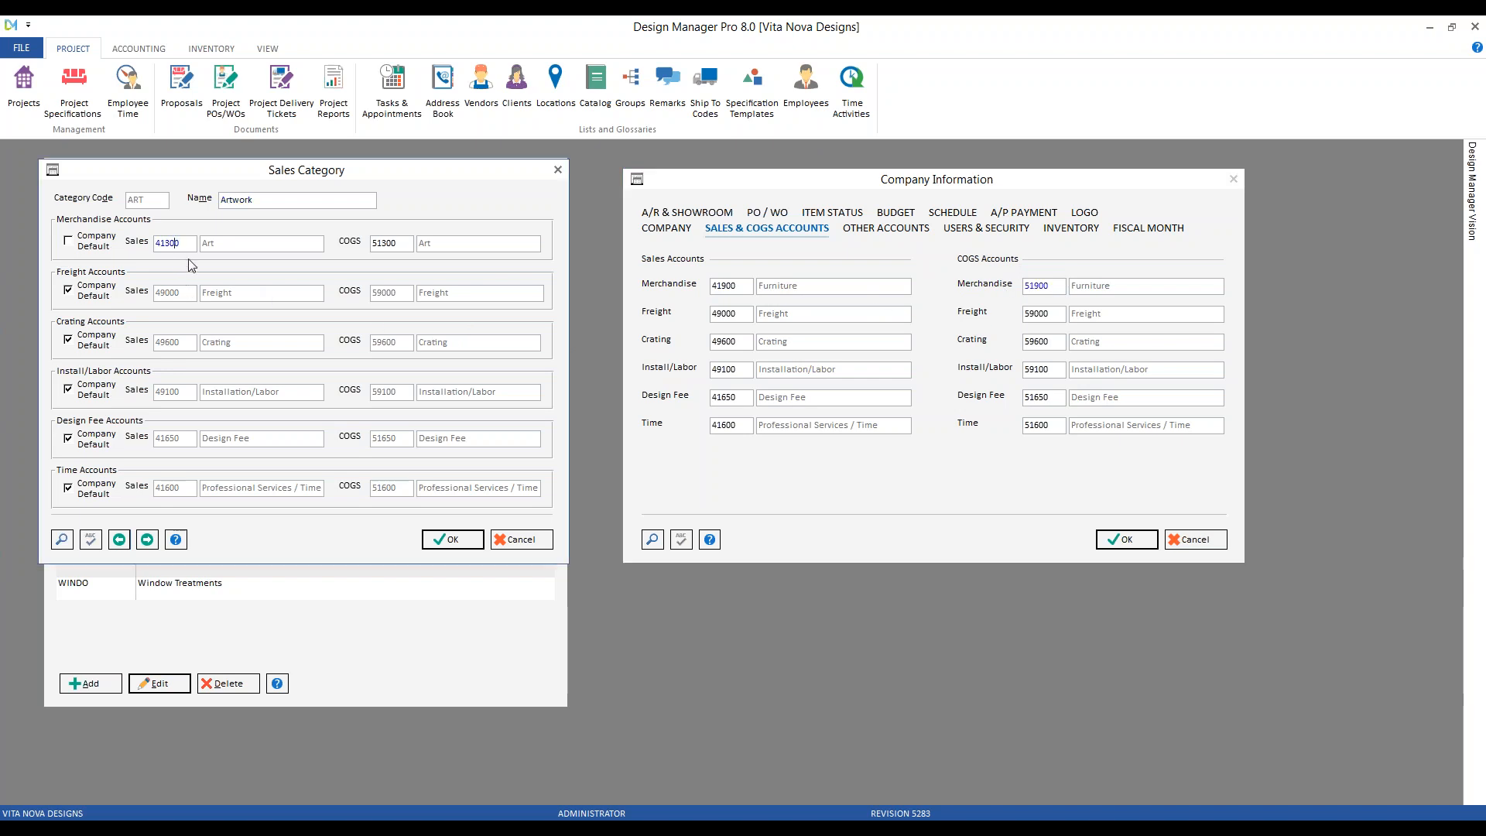
Check the Artwork category's merchandise COGS account, then close the company information and the category without saving
{"action": "left_click", "coordinate": [403, 244]}
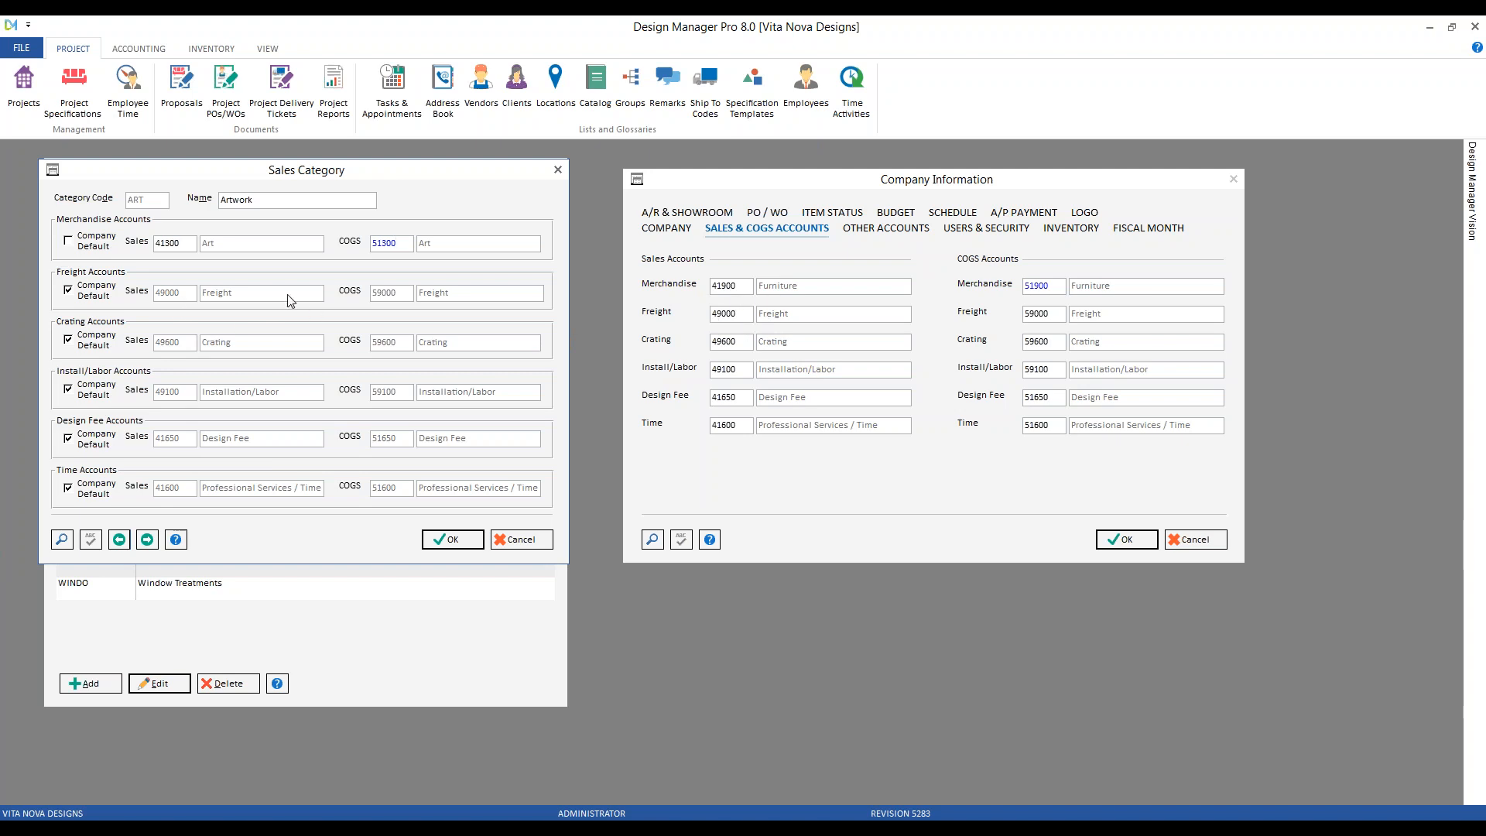
{"action": "left_click", "coordinate": [1209, 541]}
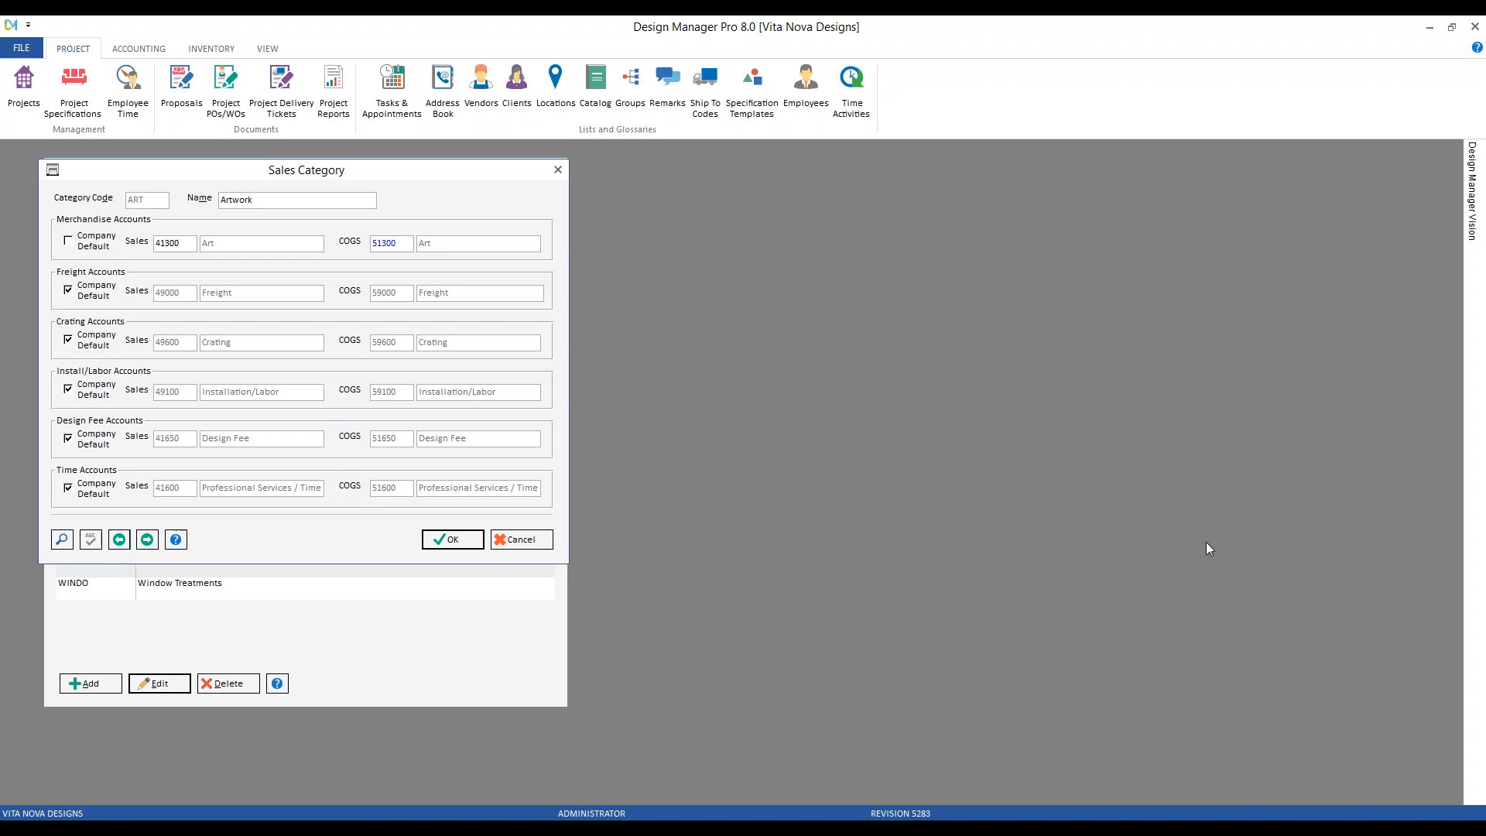
{"action": "left_click", "coordinate": [521, 540]}
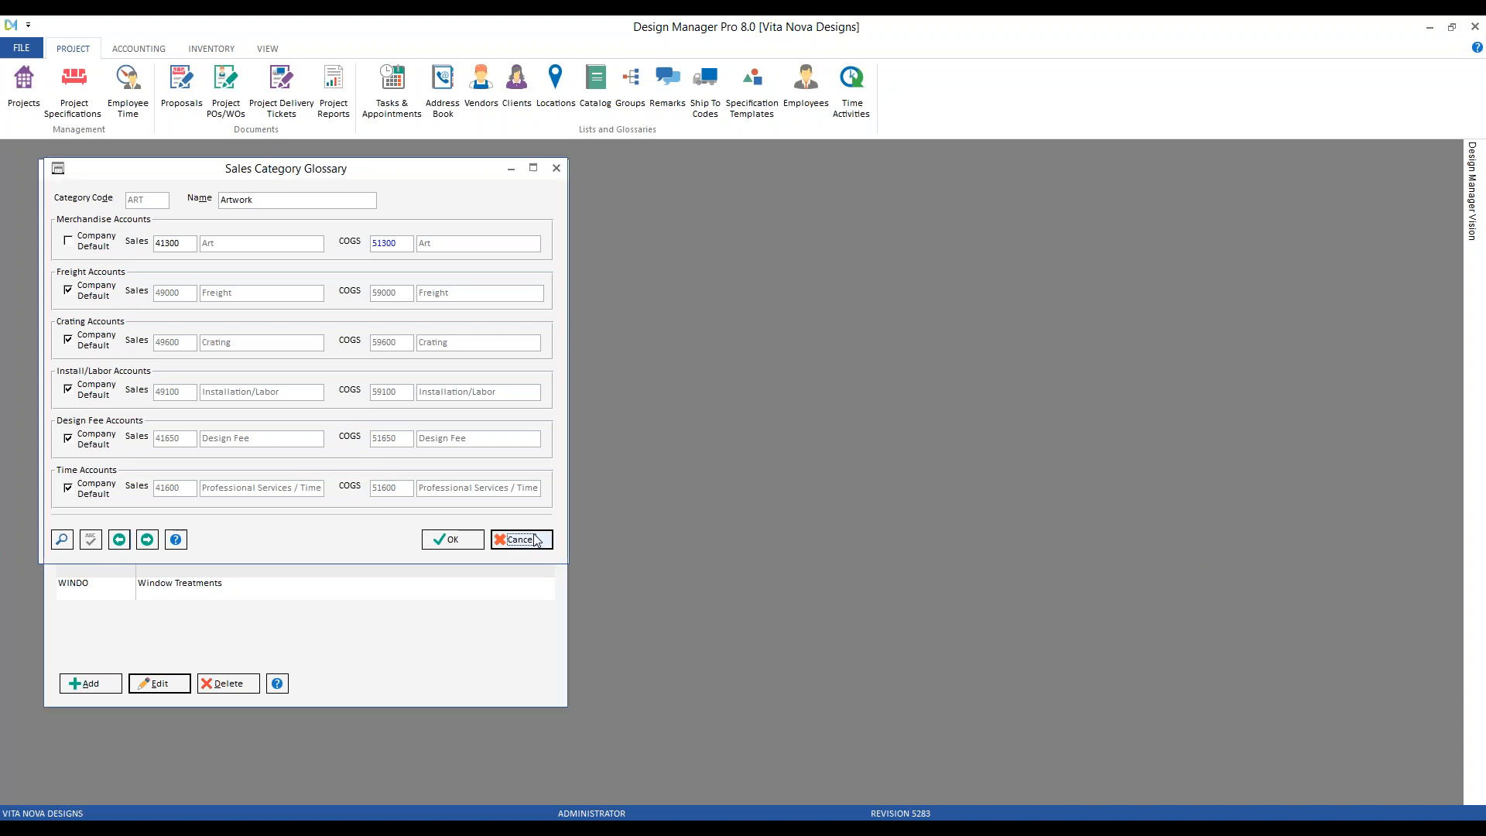
View the accounts of the FURN (Furniture) sales category, then close it without saving
{"action": "left_click", "coordinate": [299, 404]}
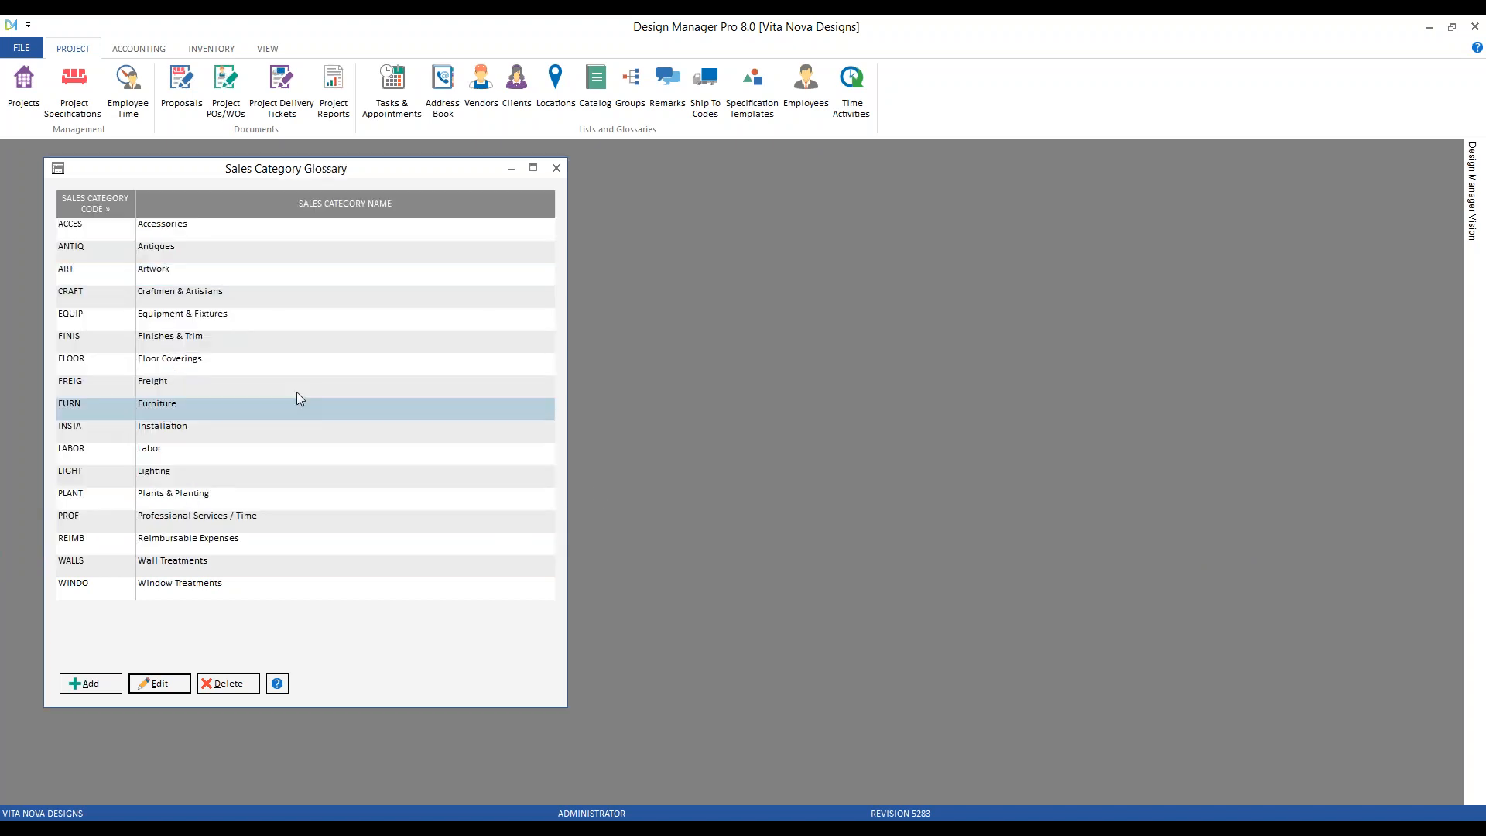
{"action": "left_click", "coordinate": [296, 391]}
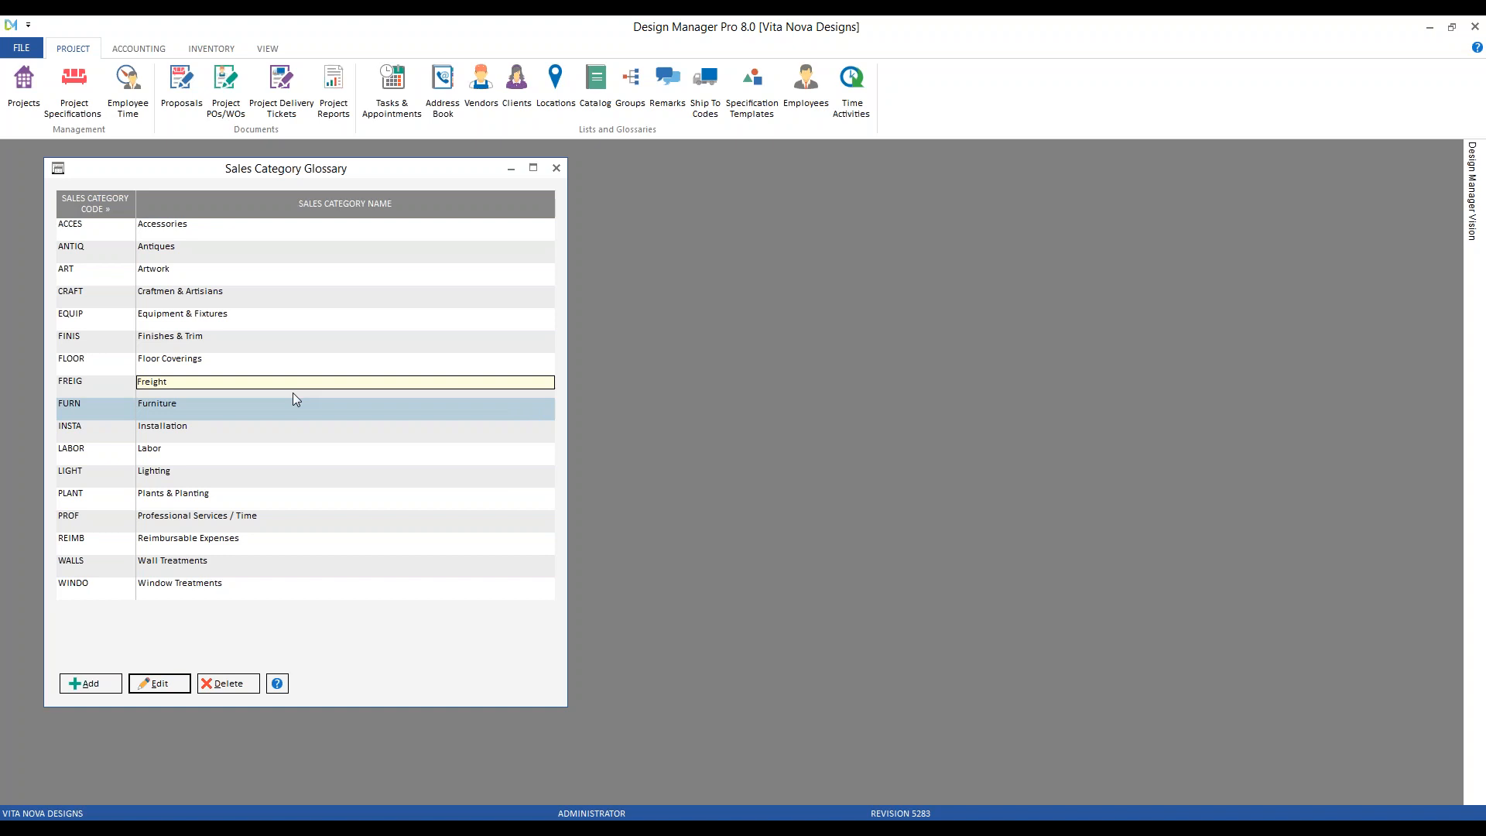
{"action": "double_click", "coordinate": [262, 405]}
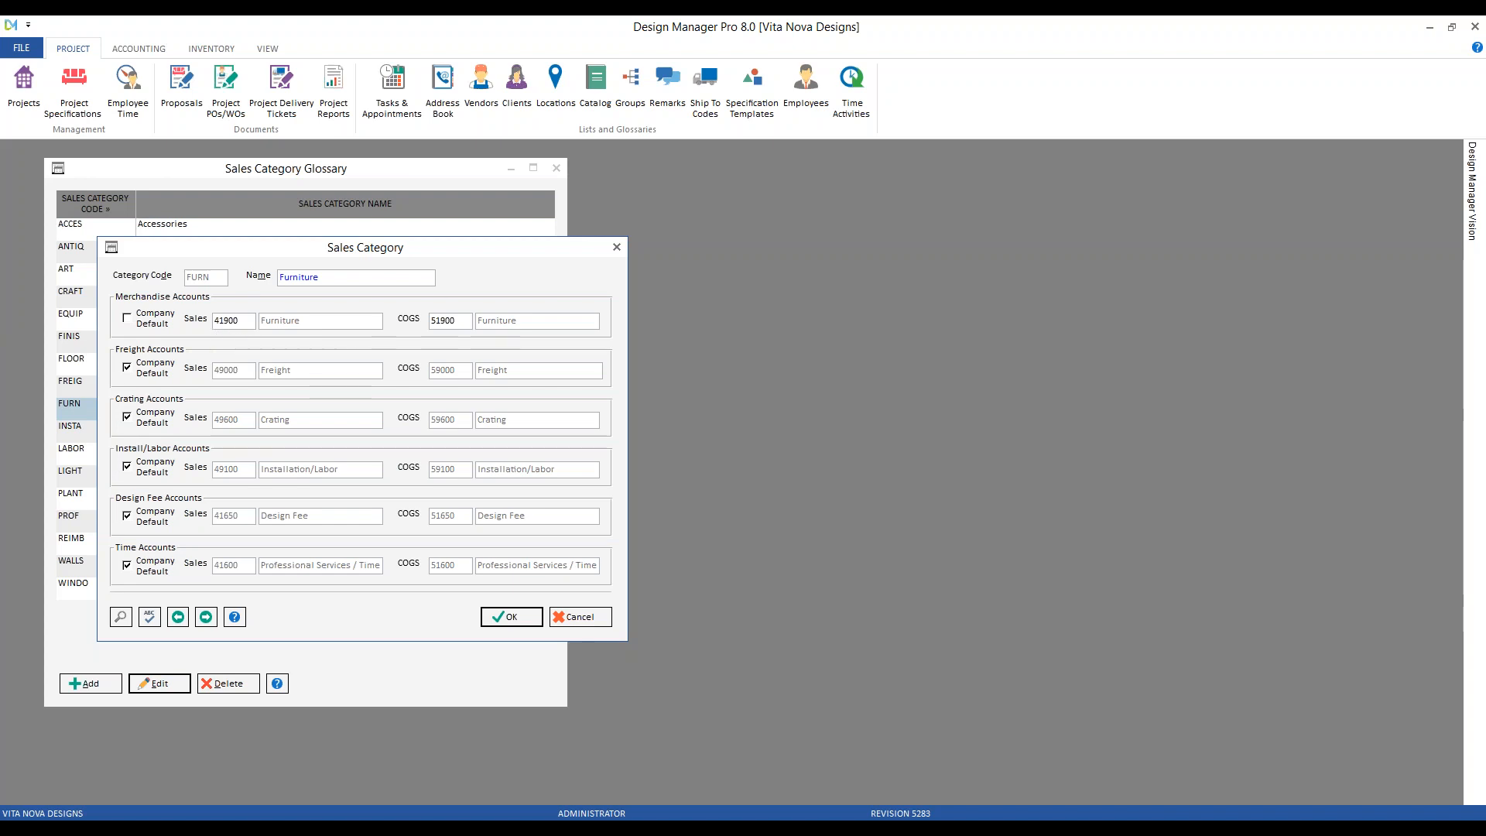
{"action": "left_click", "coordinate": [582, 618]}
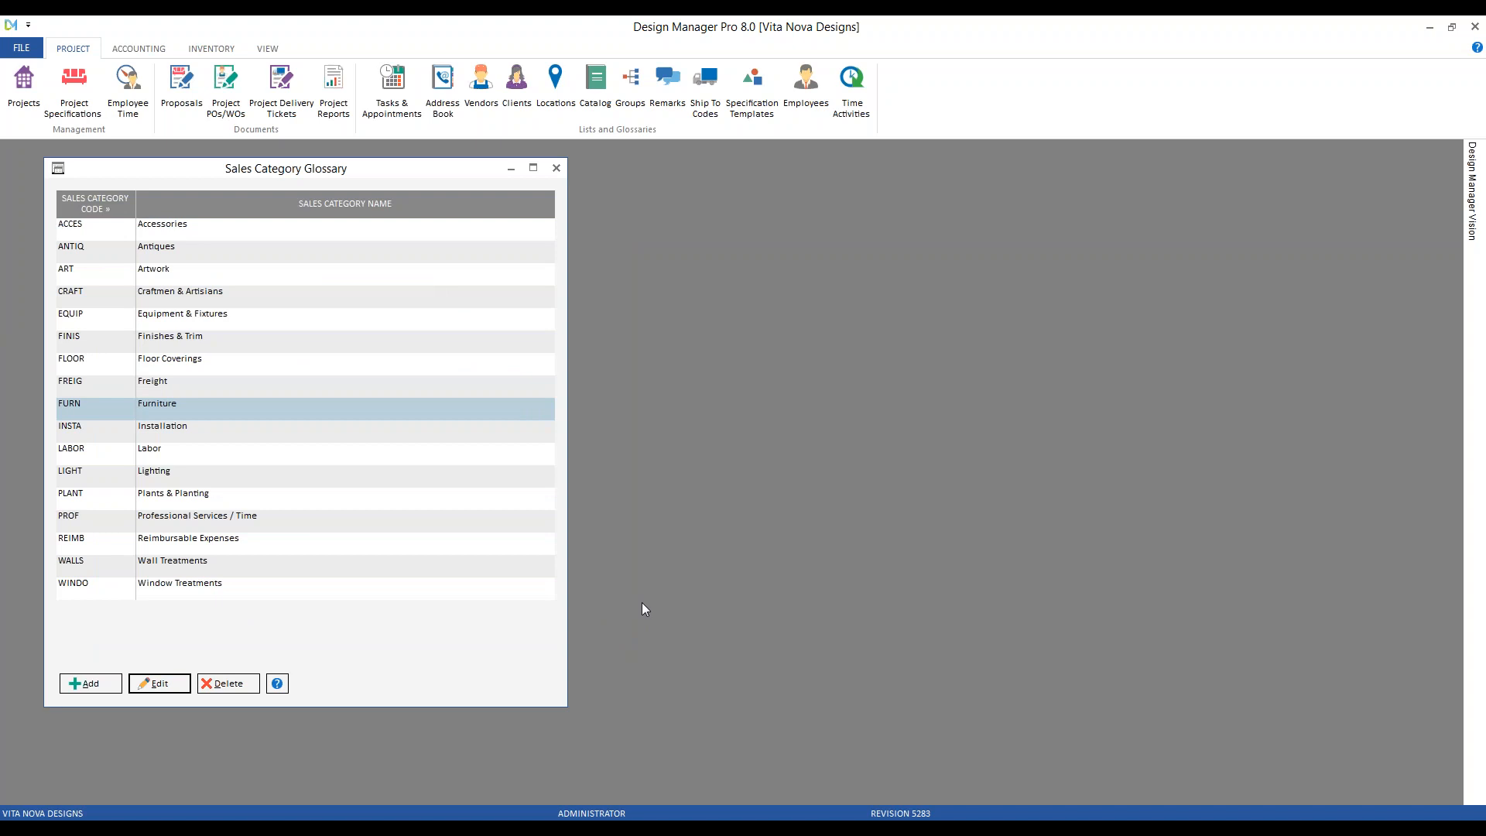
Start a new sales category with code PILLO and name Pillows
{"action": "left_click", "coordinate": [217, 234]}
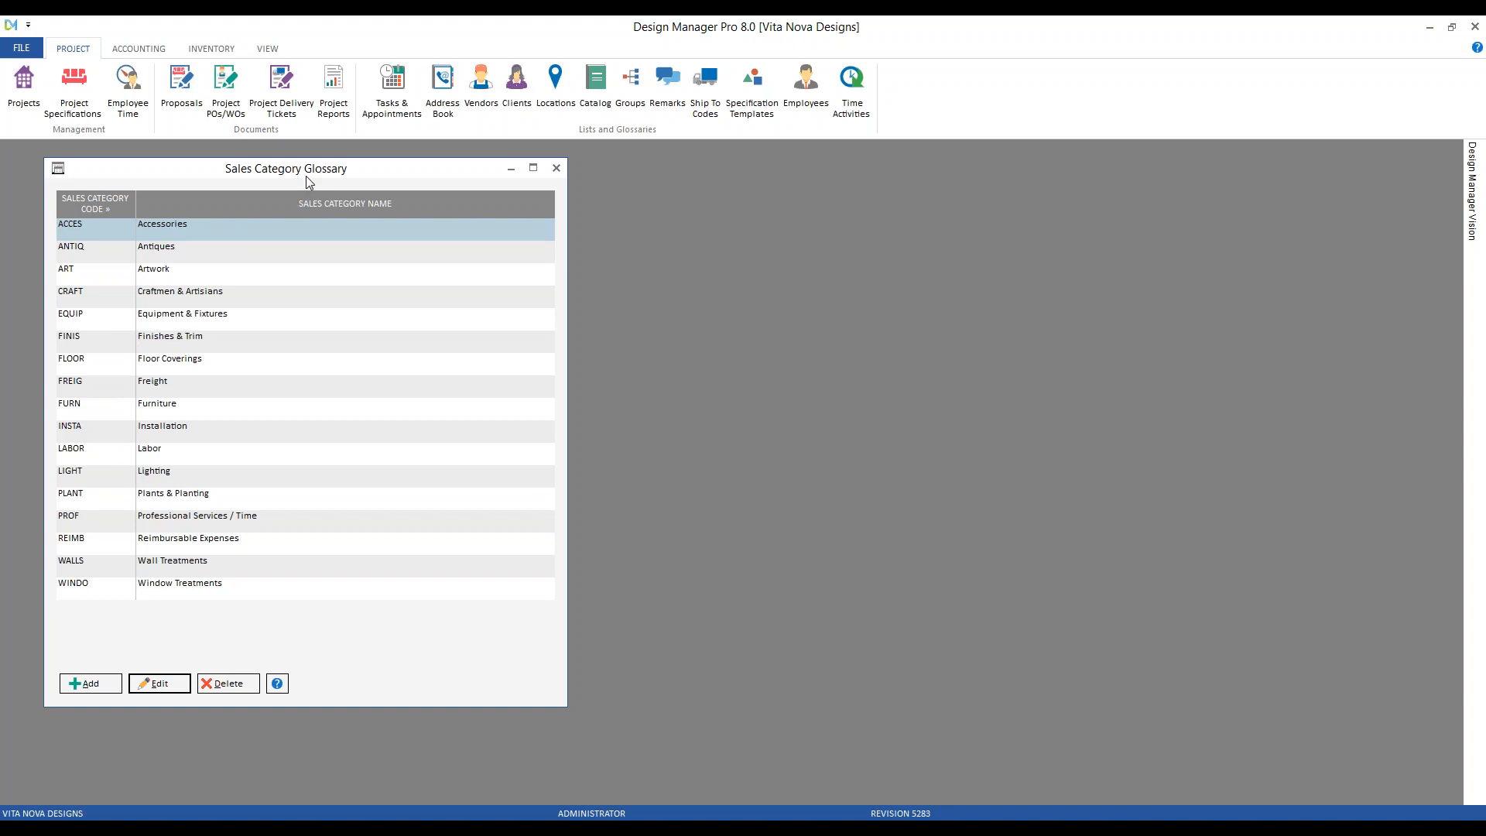
{"action": "left_click", "coordinate": [94, 685]}
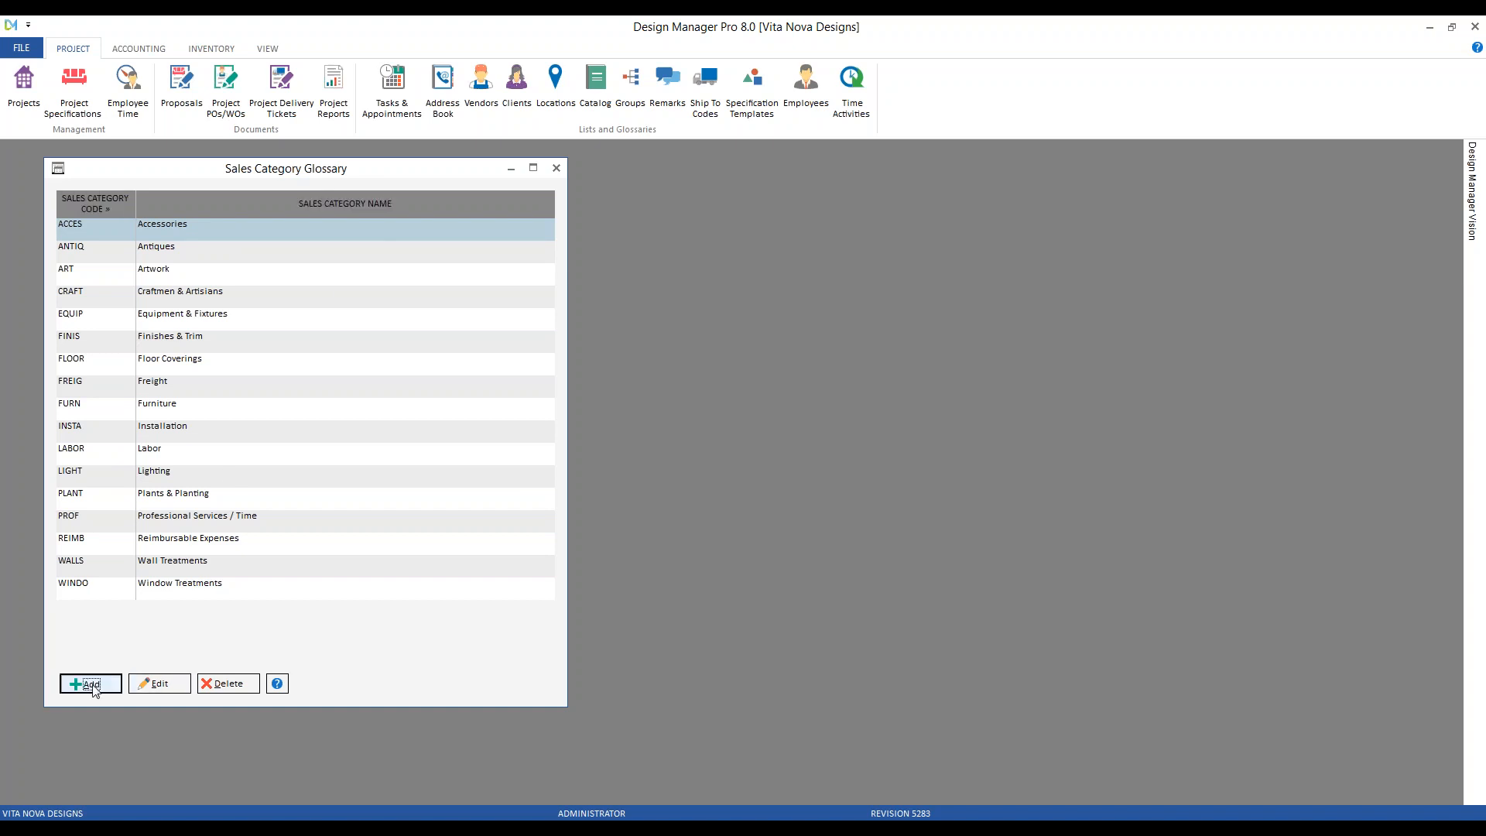
{"action": "left_click_drag", "start_coordinate": [232, 285], "coordinate": [325, 282]}
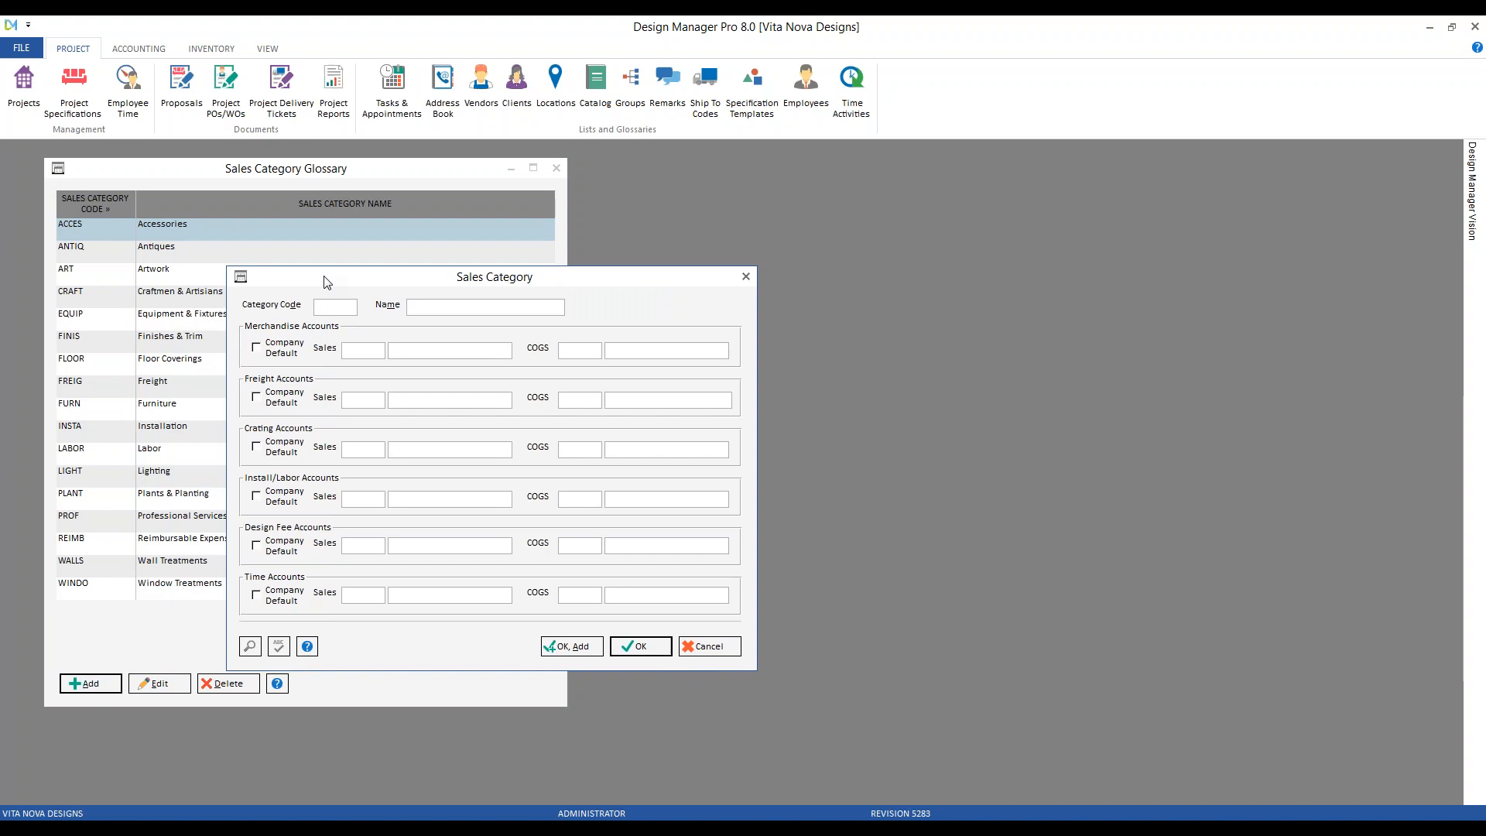
{"action": "type", "text": "PILLO"}
{"action": "type", "text": "Pilo"}
{"action": "type", "text": "ws"}
Apply the company defaults to the Pillows category's freight, crating, install/labor, design fee and time accounts
{"action": "left_click", "coordinate": [256, 397]}
{"action": "left_click", "coordinate": [256, 447]}
{"action": "left_click", "coordinate": [257, 496]}
{"action": "left_click", "coordinate": [257, 545]}
{"action": "left_click", "coordinate": [256, 594]}
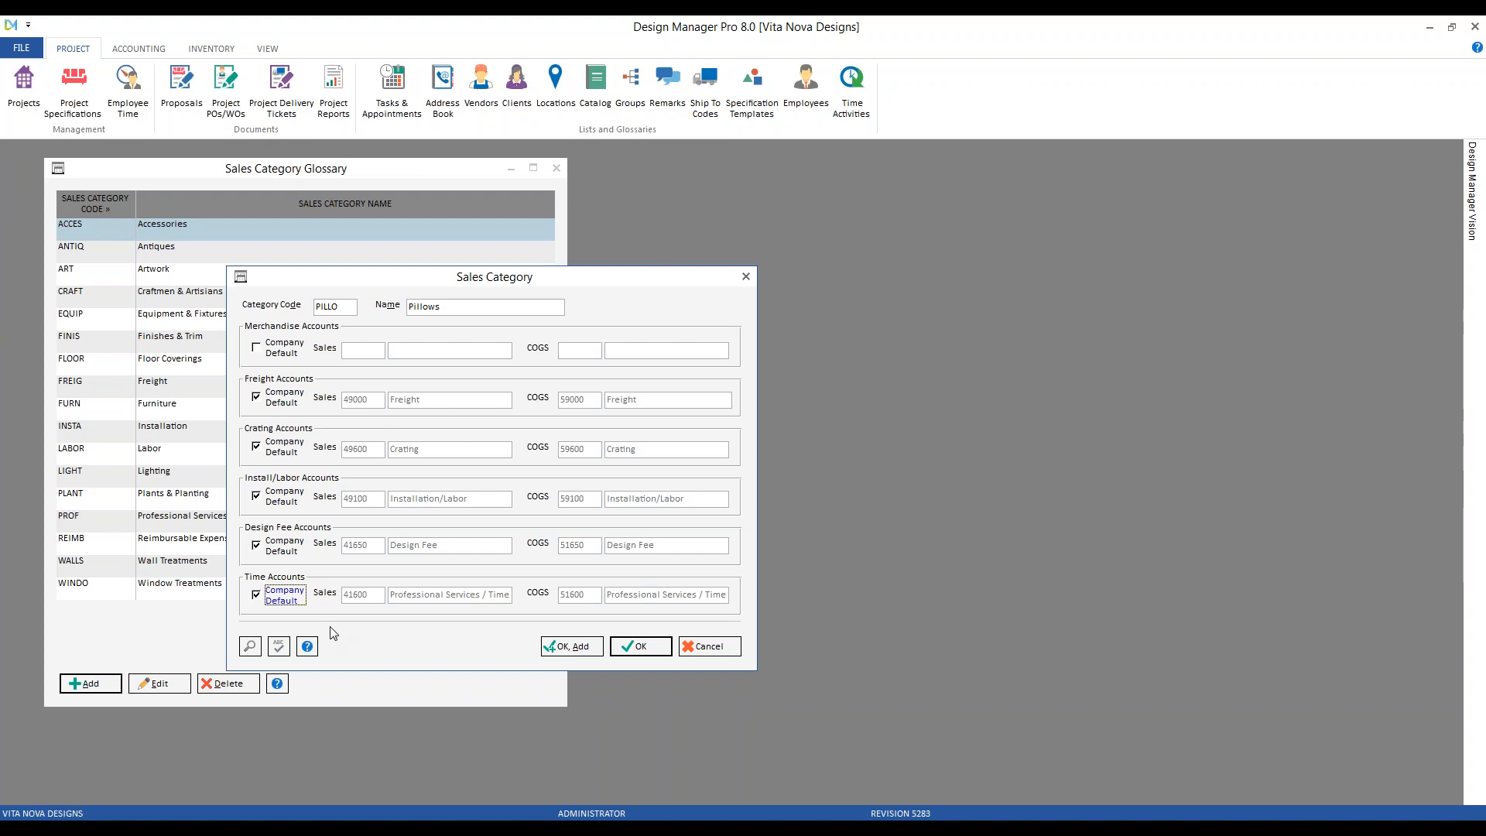
Search for a merchandise Sales account whose name starts with PI, then clear the search and sort the accounts by number
{"action": "left_click", "coordinate": [374, 350]}
{"action": "left_click", "coordinate": [250, 646]}
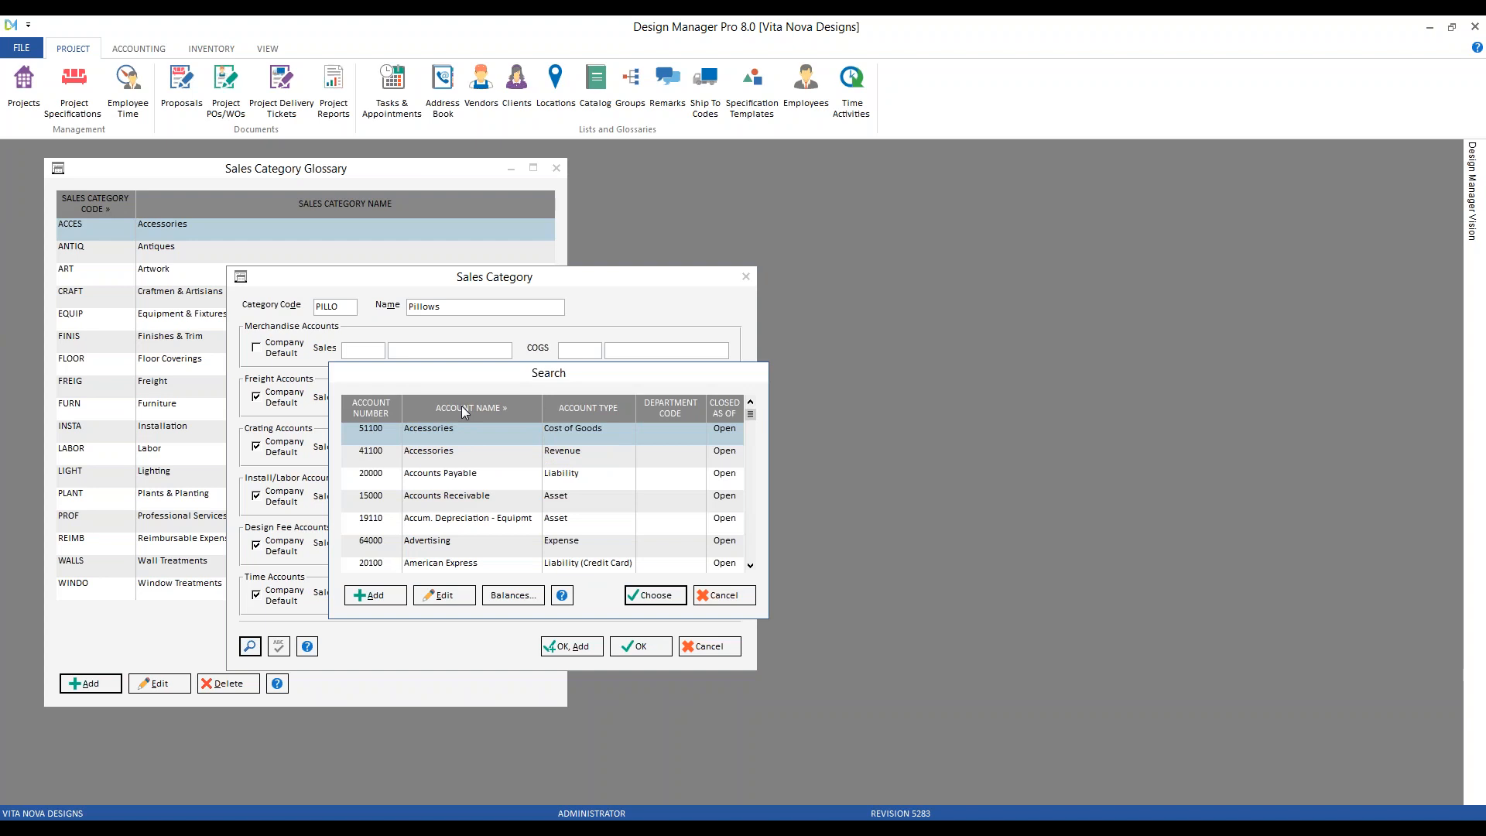
{"action": "type", "text": "PI"}
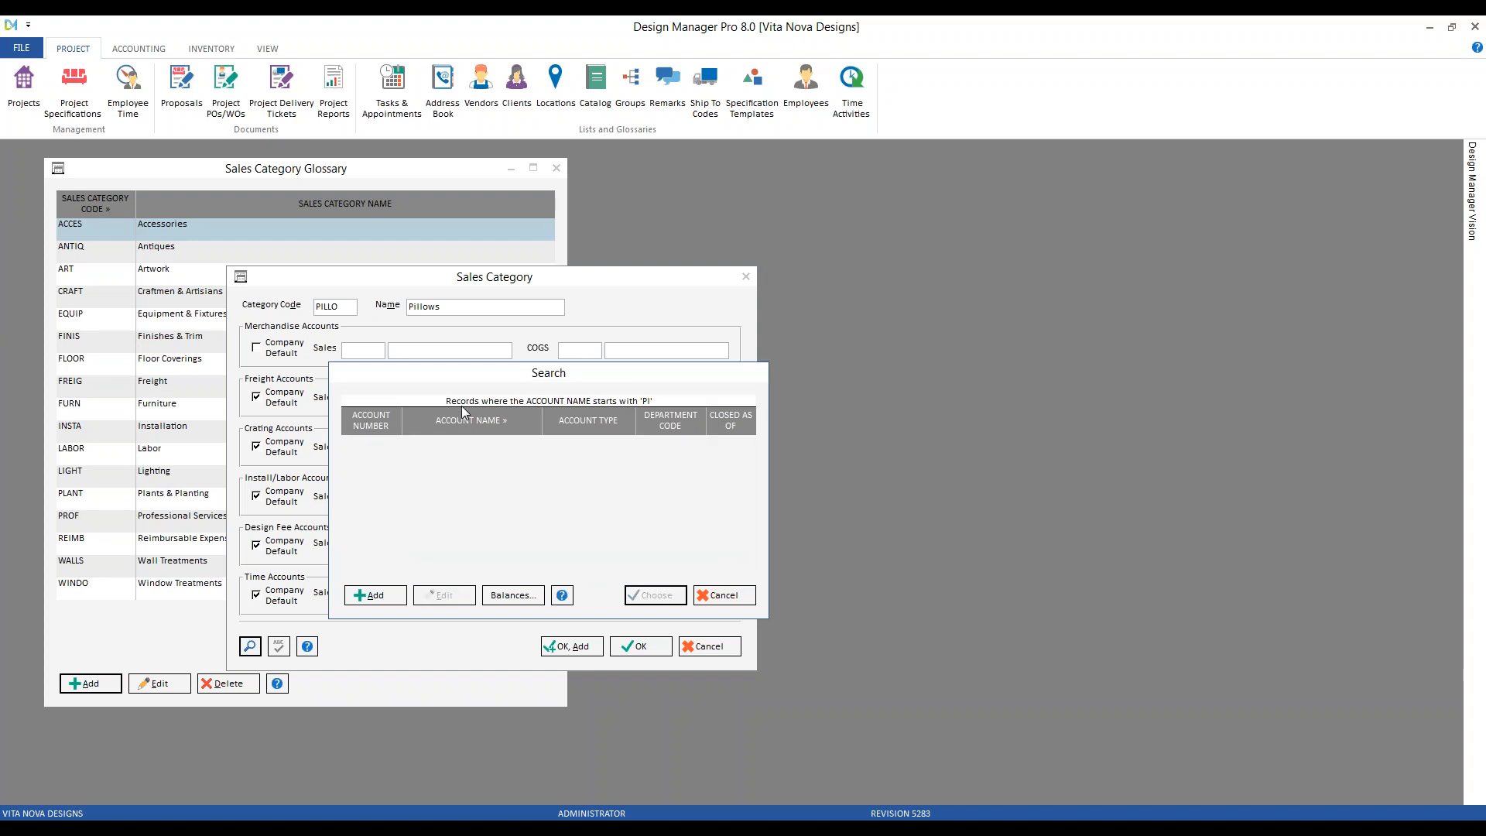
{"action": "key", "text": "BackSpace"}
{"action": "key", "text": "BackSpace"}
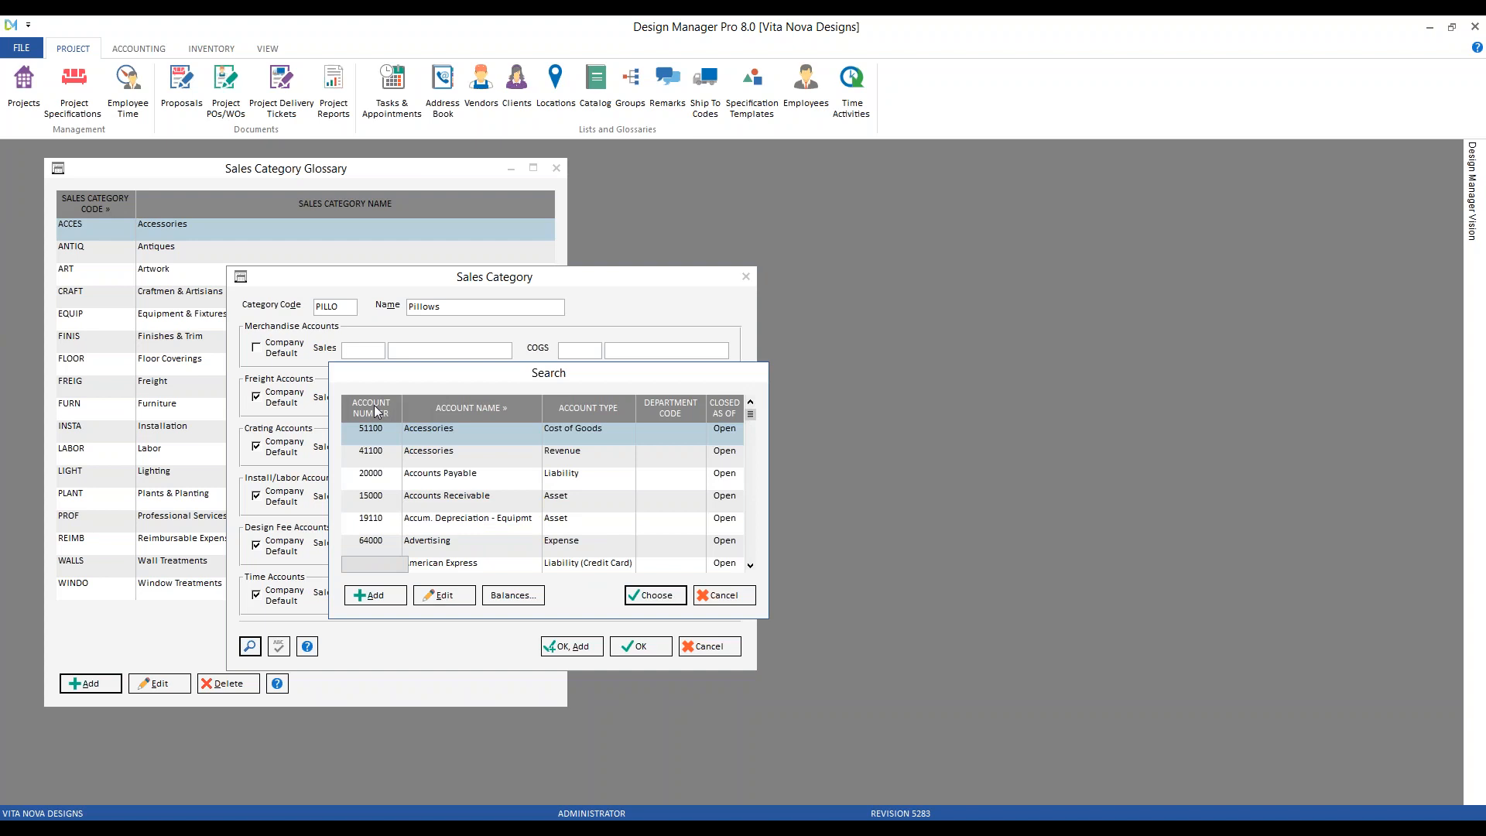
{"action": "left_click", "coordinate": [377, 412]}
Add general ledger account 41110 named Pillows with the Revenue type and continue to another new account
{"action": "left_click", "coordinate": [396, 597]}
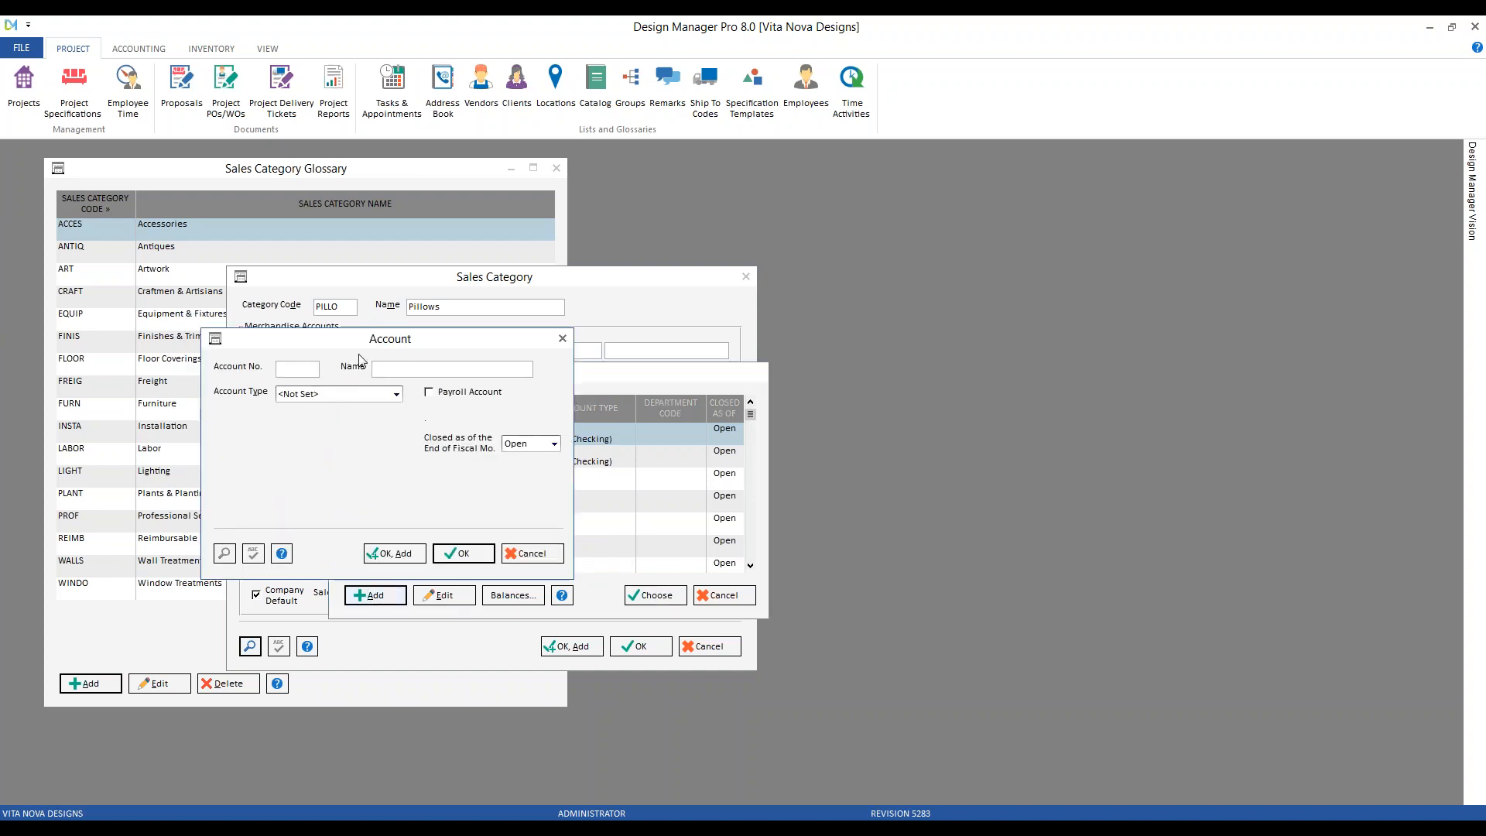
{"action": "type", "text": "4"}
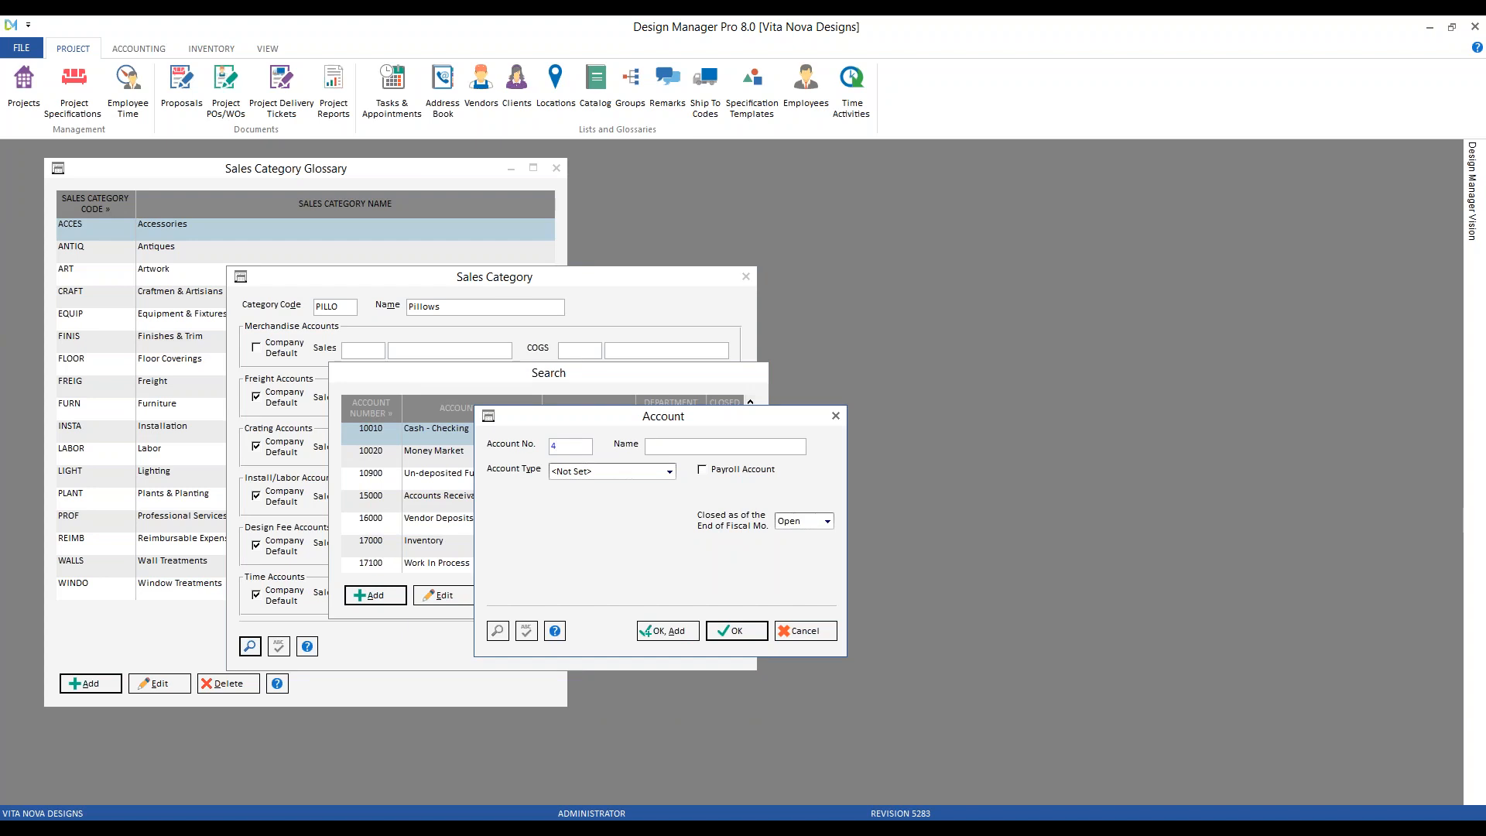
{"action": "type", "text": "1110"}
{"action": "key", "text": "Tab"}
{"action": "type", "text": "Pillows"}
{"action": "left_click", "coordinate": [610, 472]}
{"action": "left_click", "coordinate": [583, 551]}
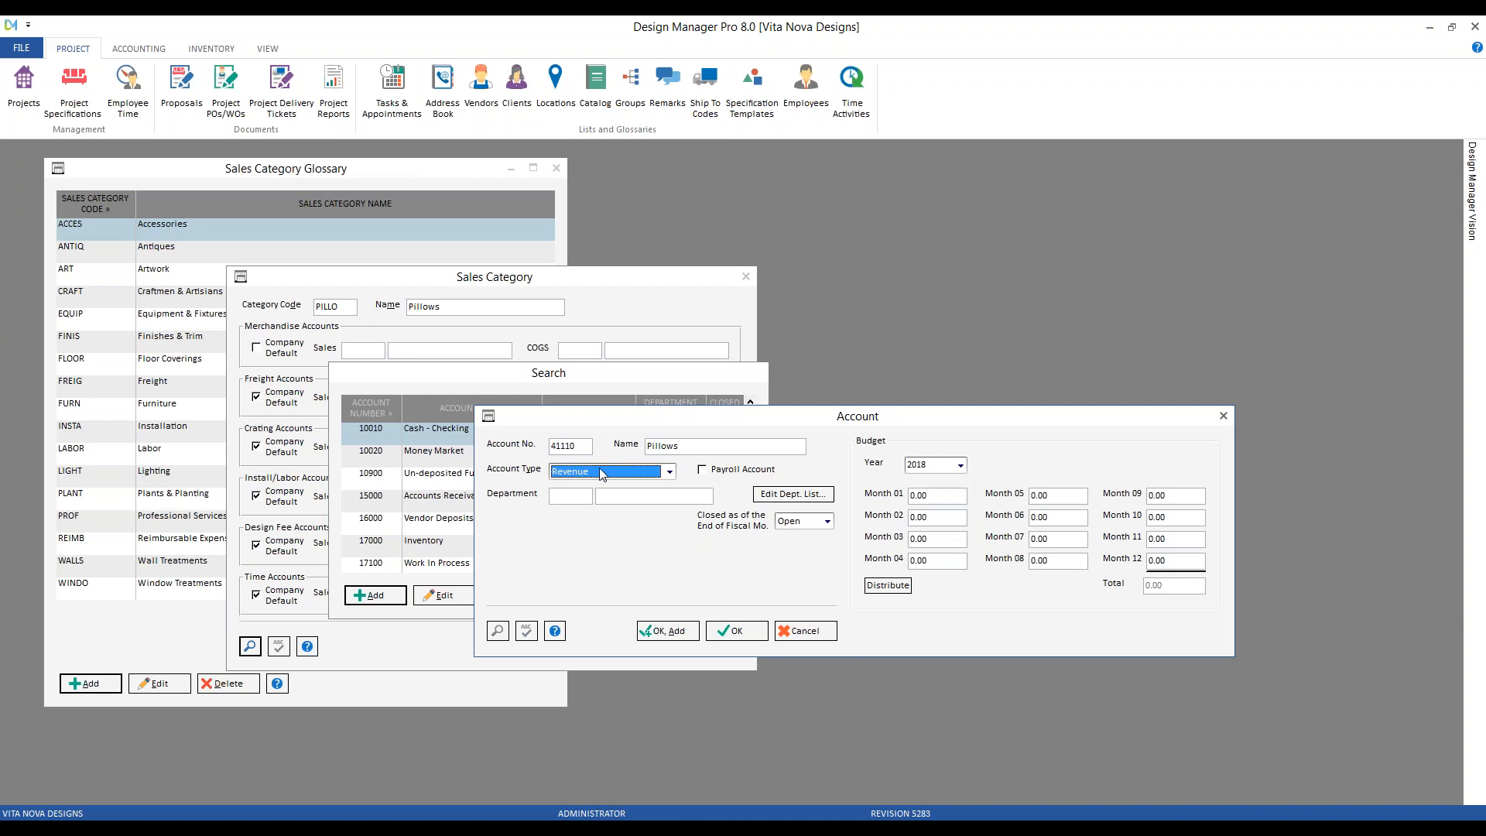
{"action": "left_click", "coordinate": [666, 633]}
Create general ledger account 51110 named Pillows with the Cost of Goods type
{"action": "type", "text": "511"}
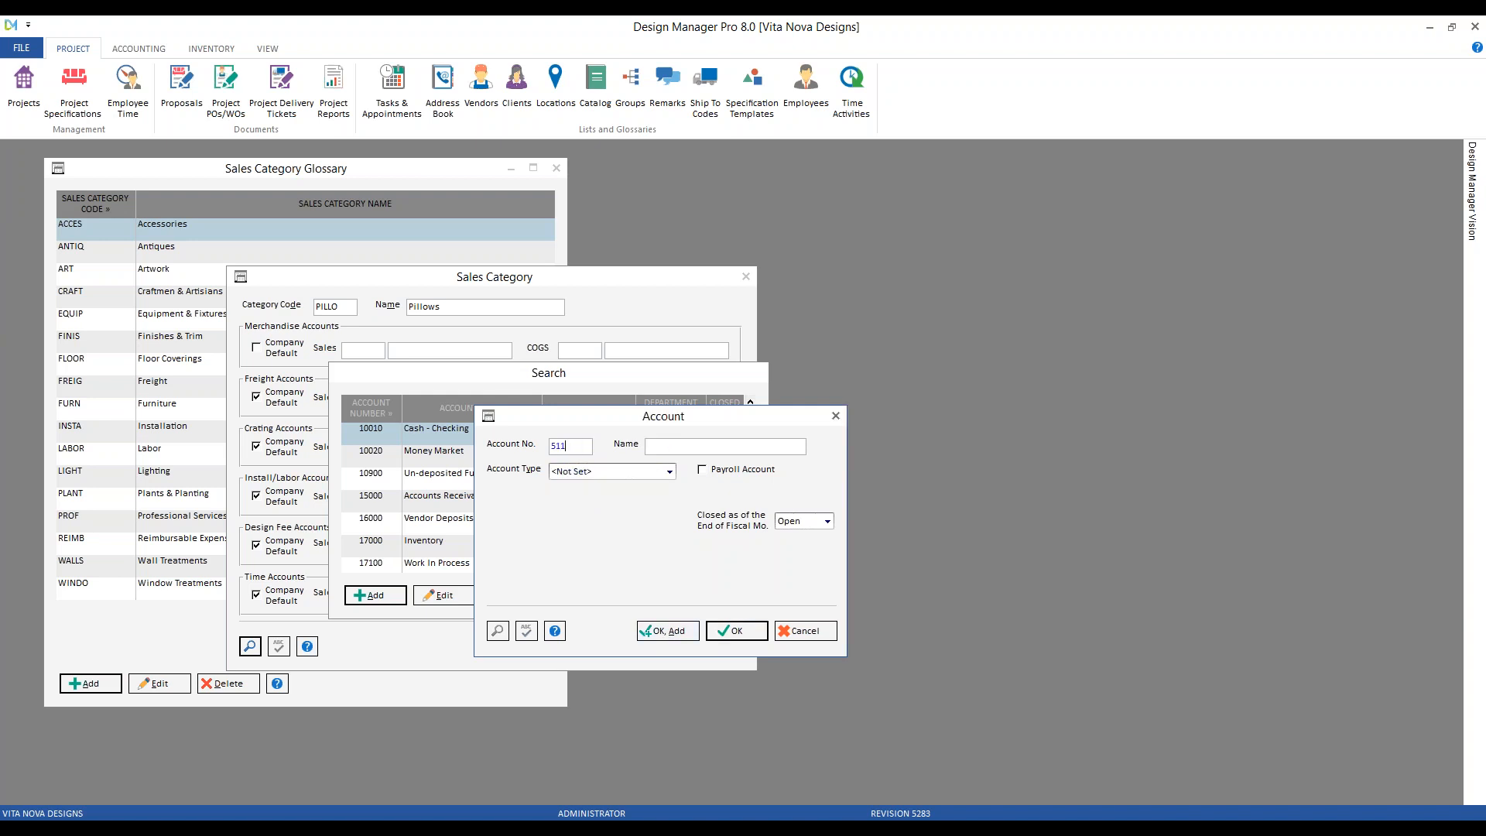
{"action": "type", "text": "10"}
{"action": "type", "text": "Pillows"}
{"action": "key", "text": "Tab"}
{"action": "key", "text": "c"}
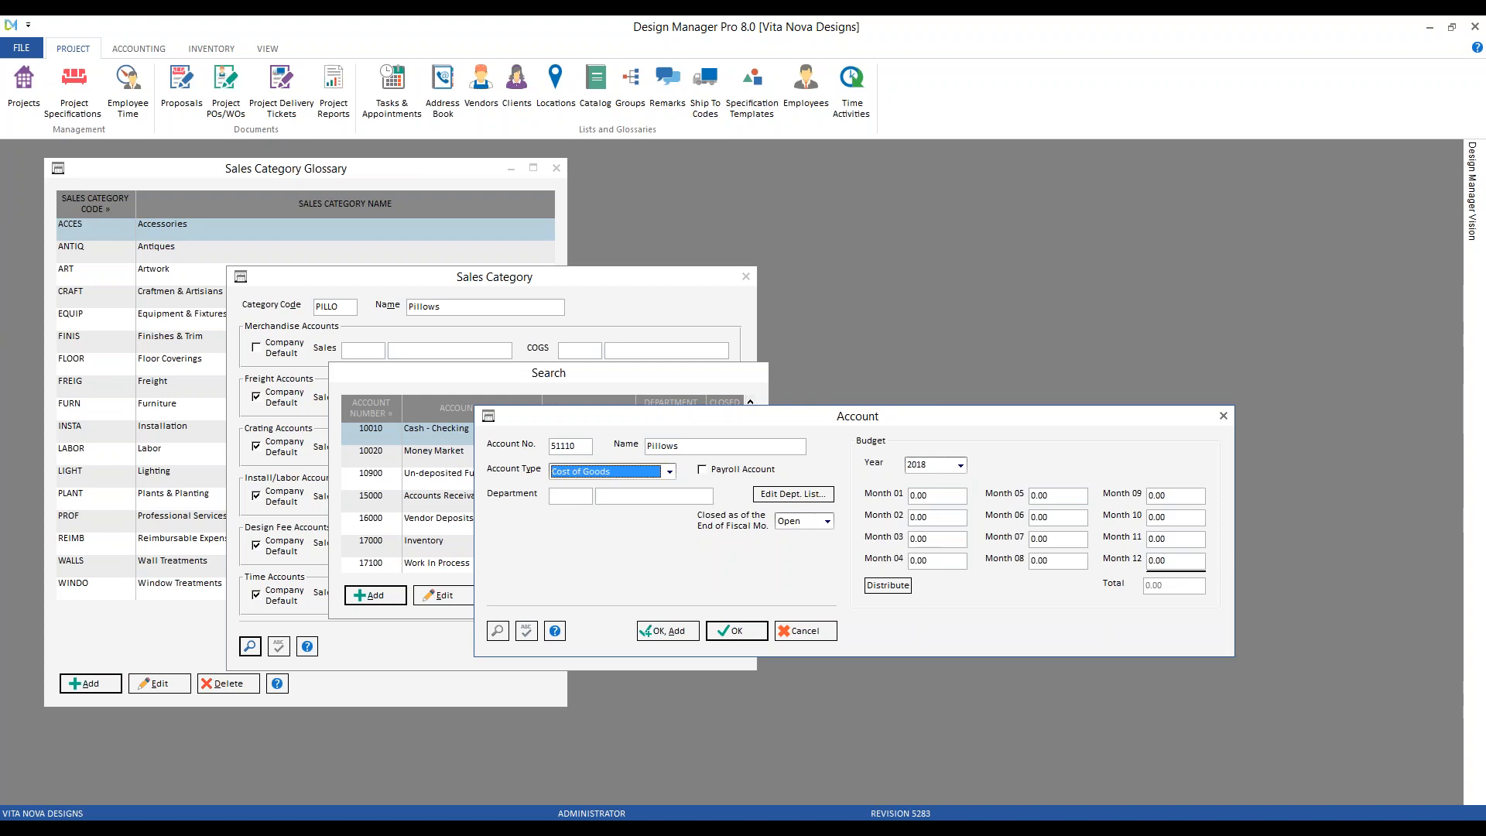
{"action": "left_click", "coordinate": [728, 632]}
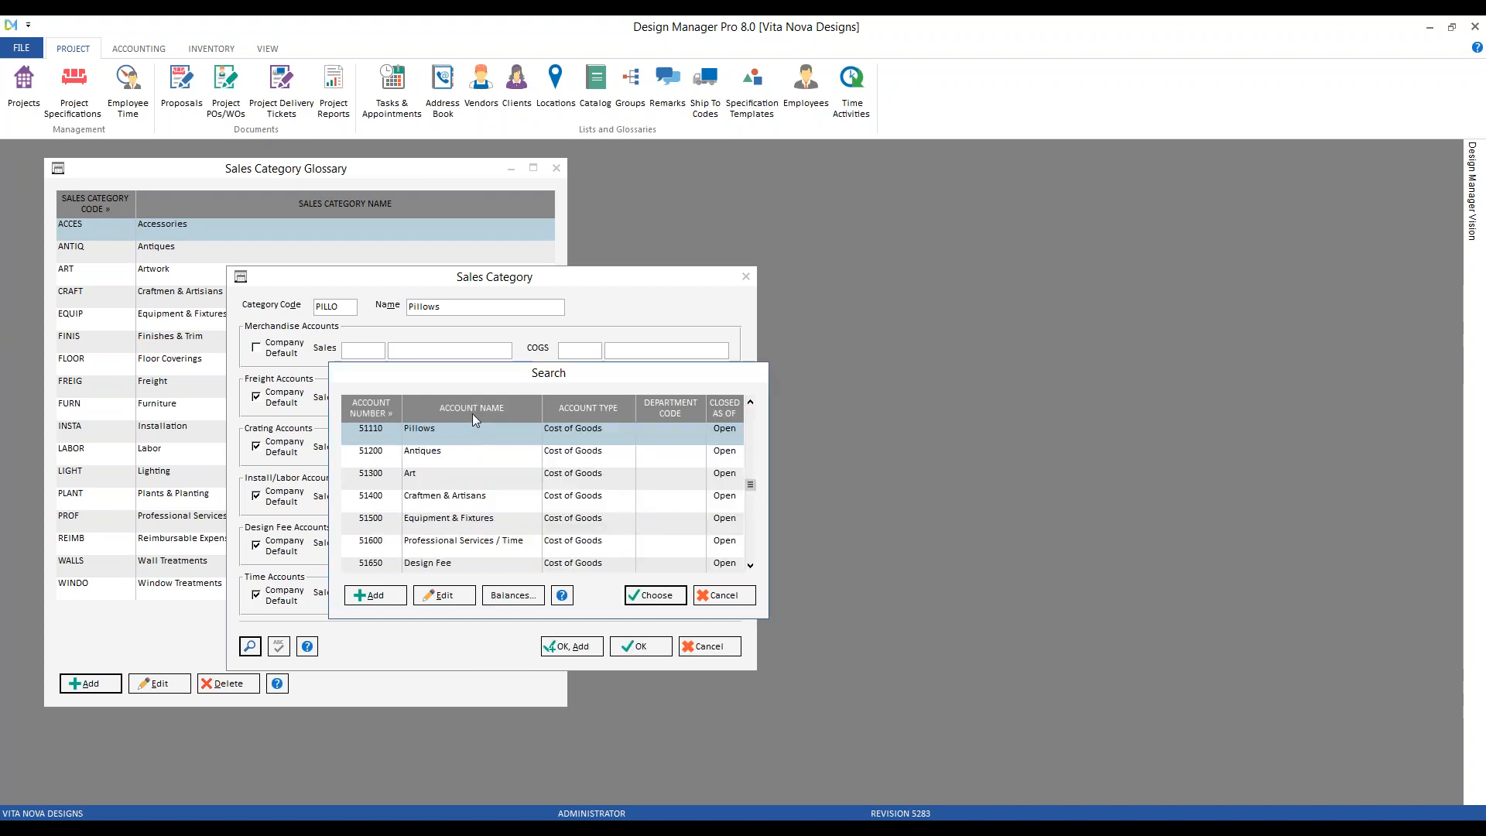
Find accounts starting with PIL and choose the Revenue account 41110 as the Pillows category's merchandise Sales account
{"action": "left_click", "coordinate": [473, 415]}
{"action": "type", "text": "PIL"}
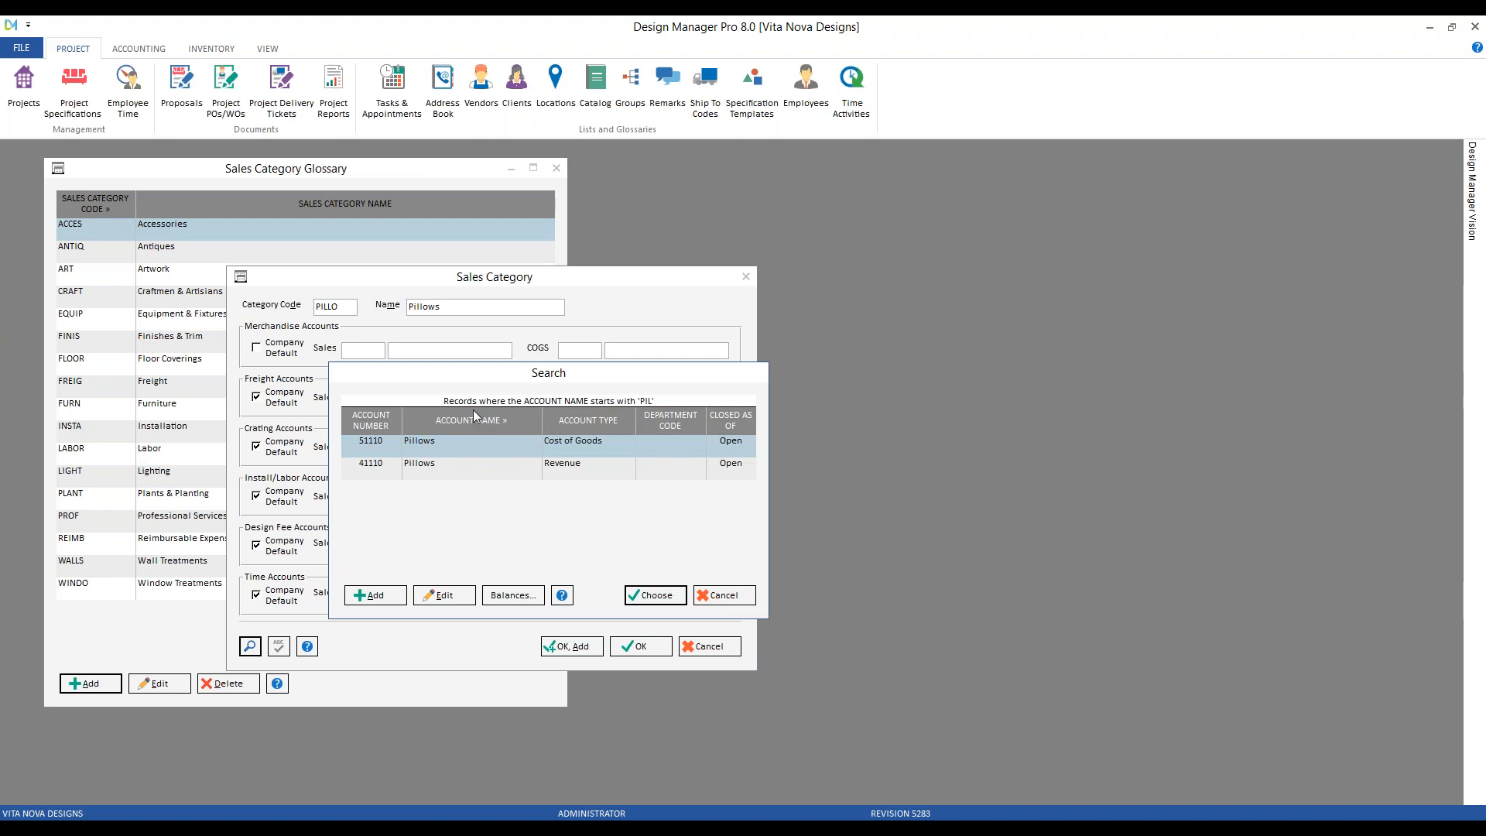
{"action": "left_click", "coordinate": [441, 469]}
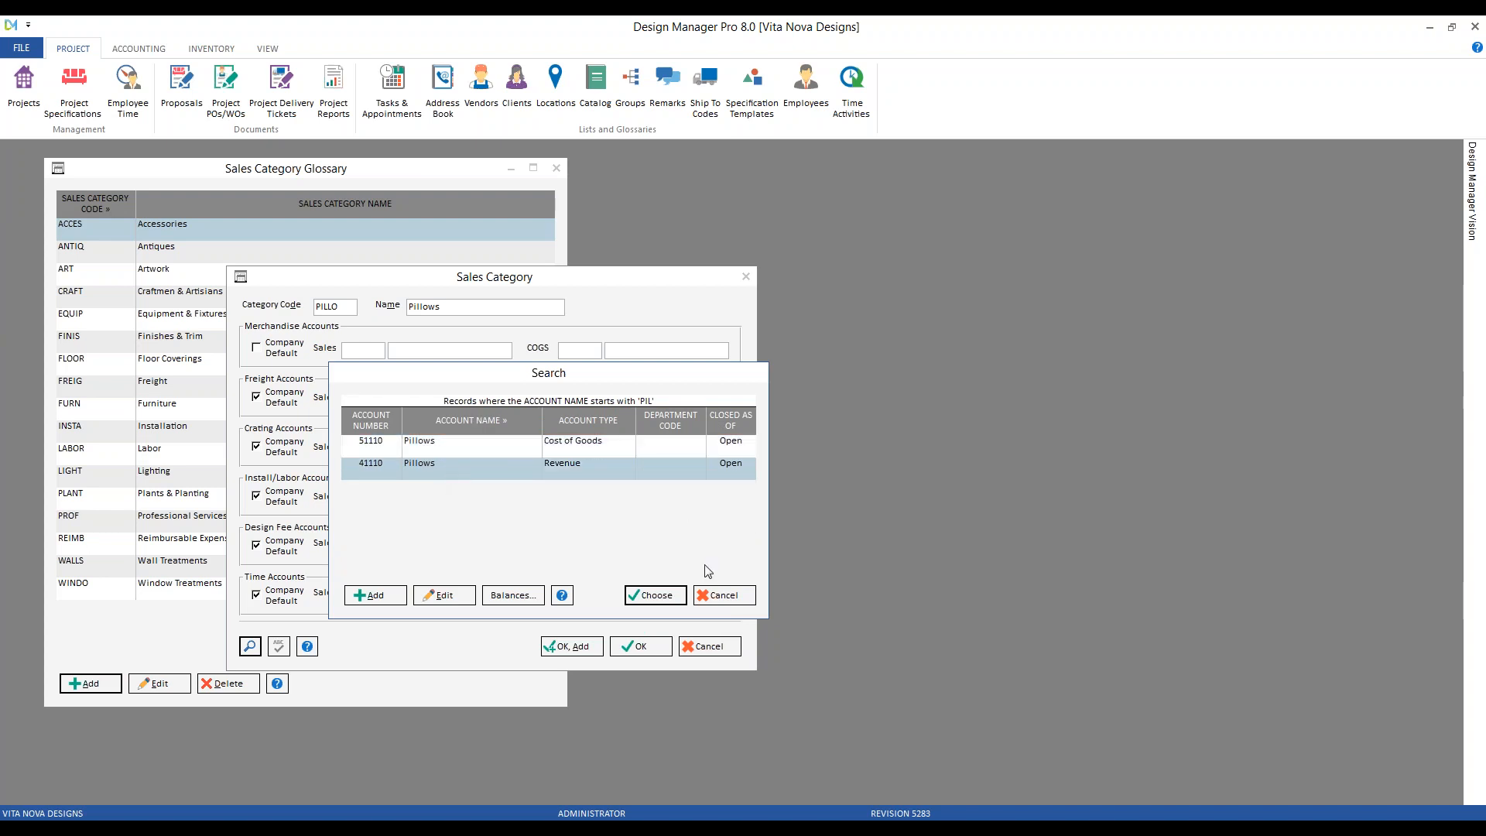
{"action": "left_click", "coordinate": [663, 596]}
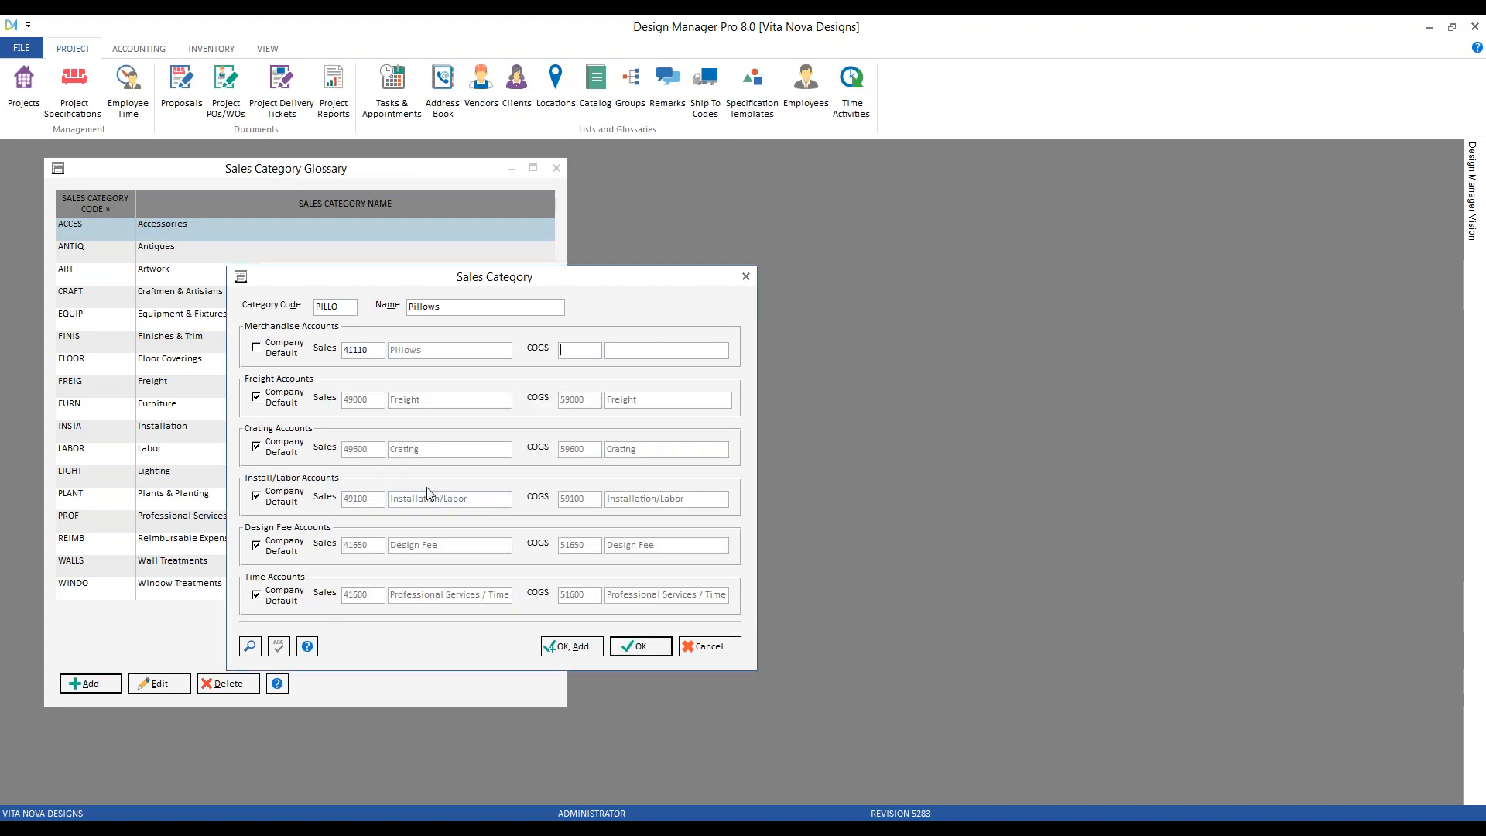
Set the merchandise COGS account to 51110, save the Pillows category and close the Sales Category Glossary
{"action": "type", "text": "51110"}
{"action": "key", "text": "Tab"}
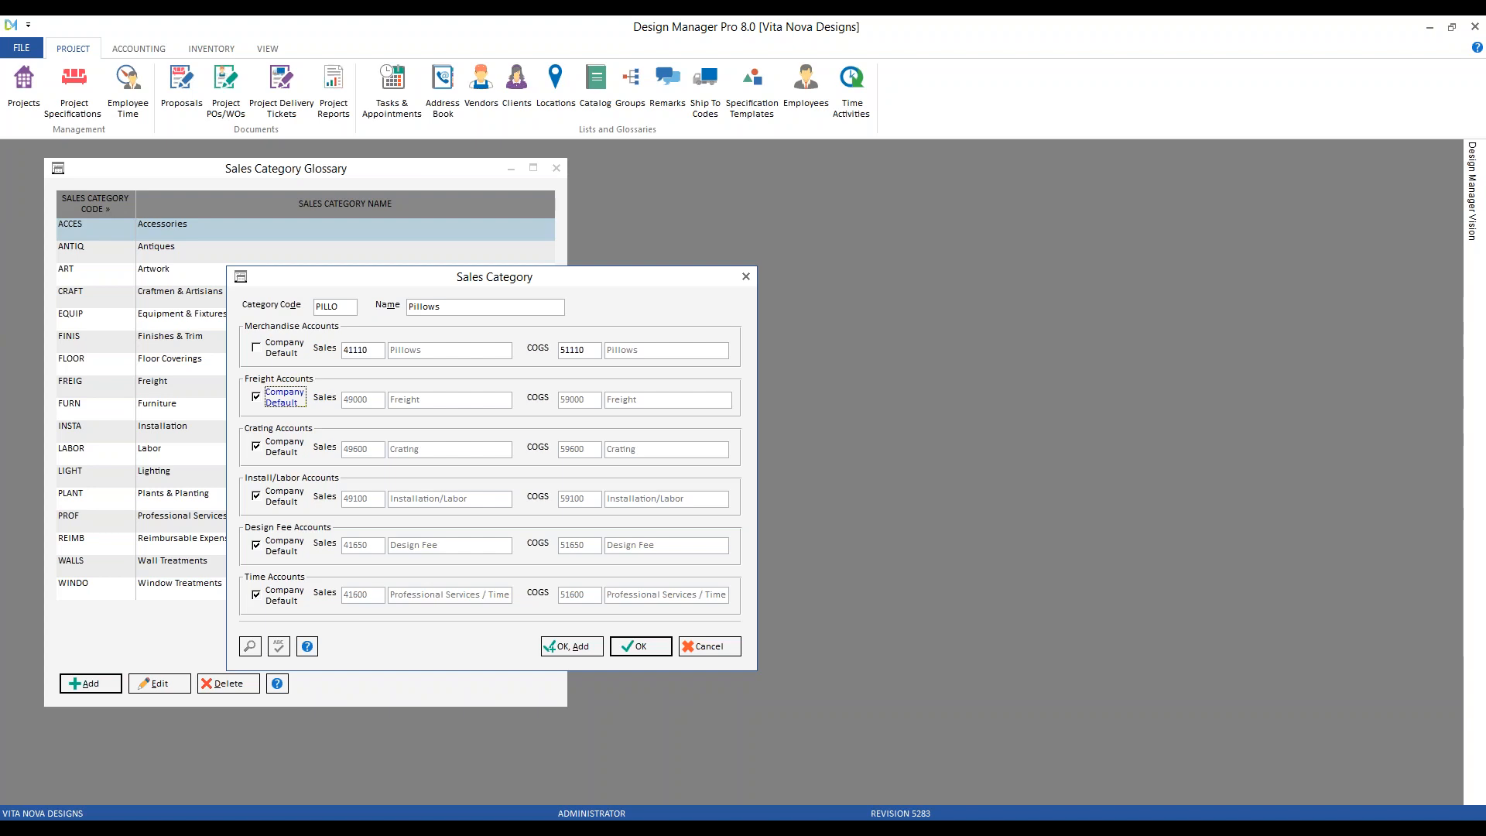
{"action": "left_click", "coordinate": [641, 647]}
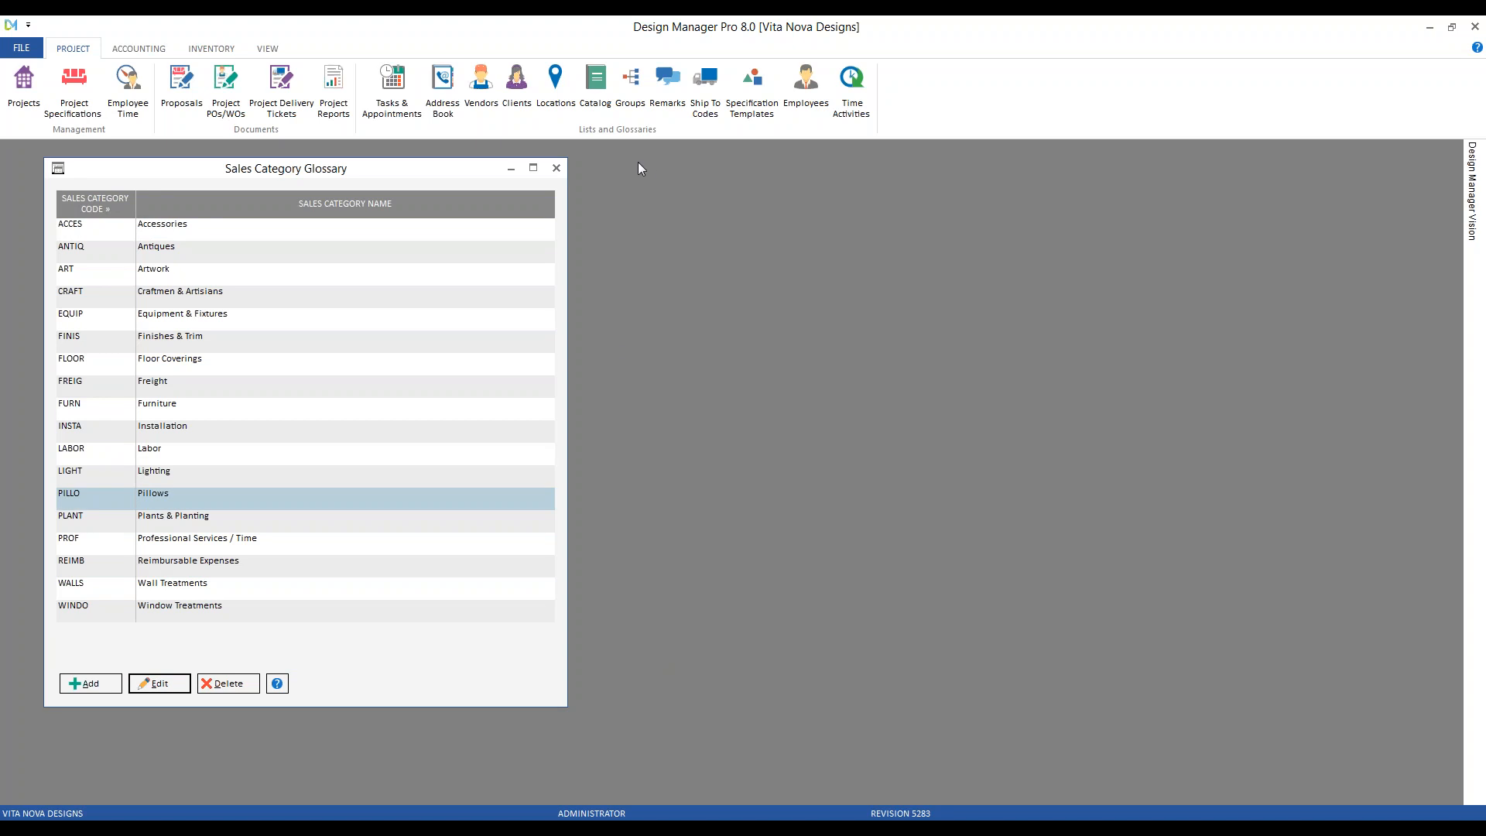
{"action": "left_click", "coordinate": [556, 168]}
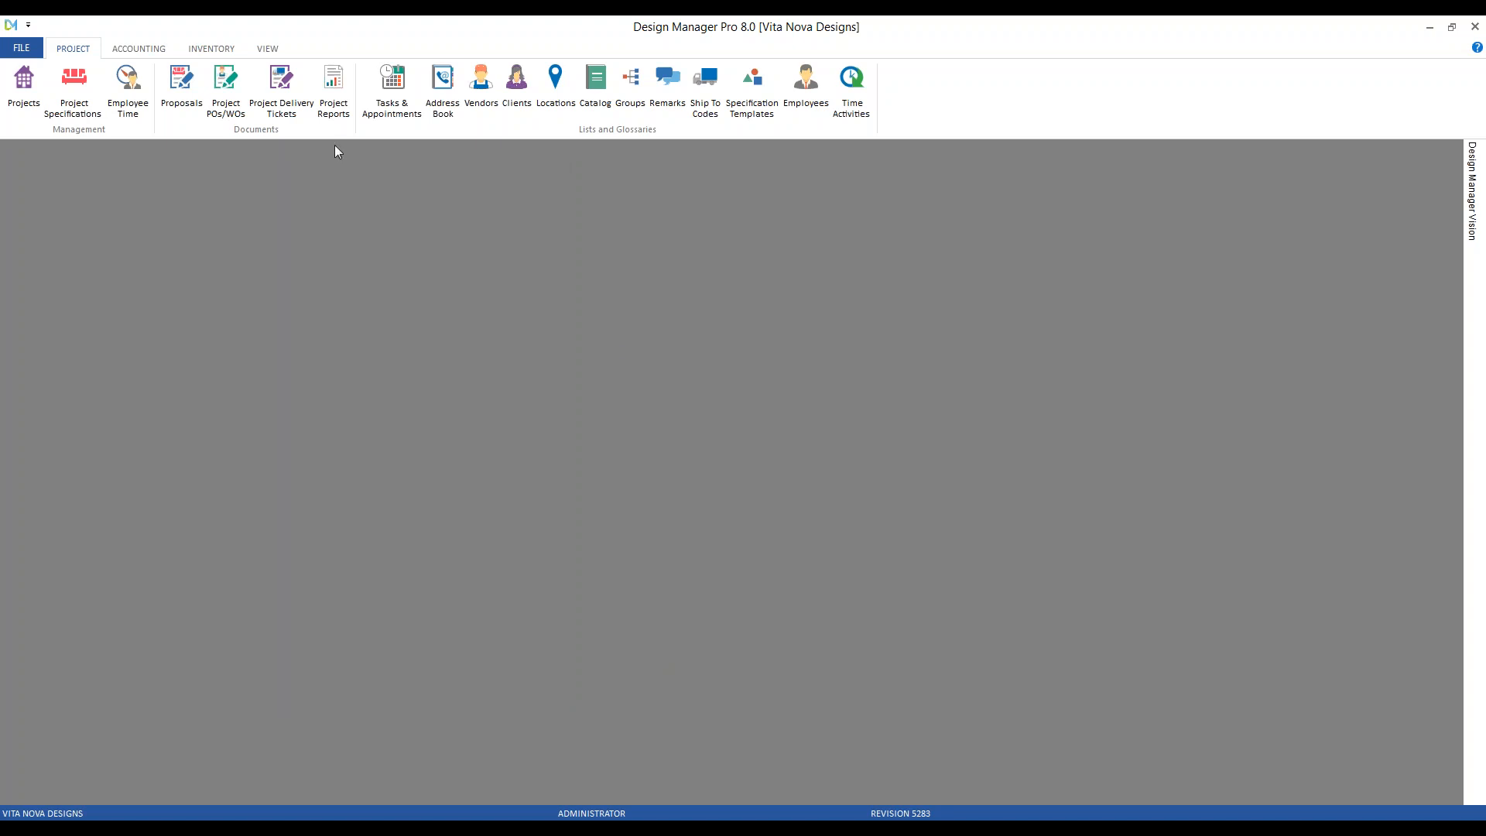
Open the favorite Monthly Income Statement report from the accounting financial statements
{"action": "left_click", "coordinate": [138, 48]}
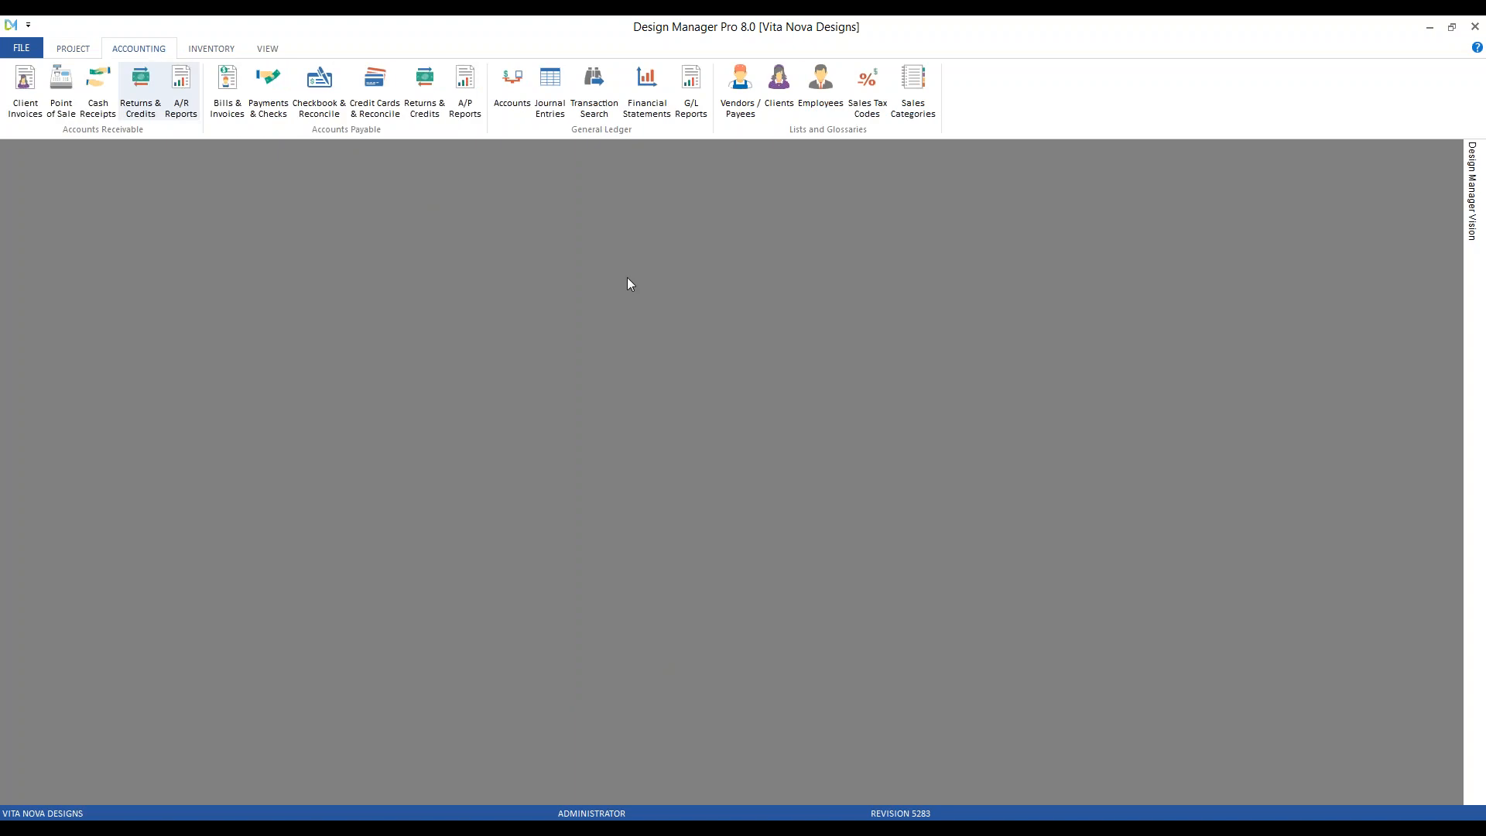
{"action": "left_click", "coordinate": [647, 96]}
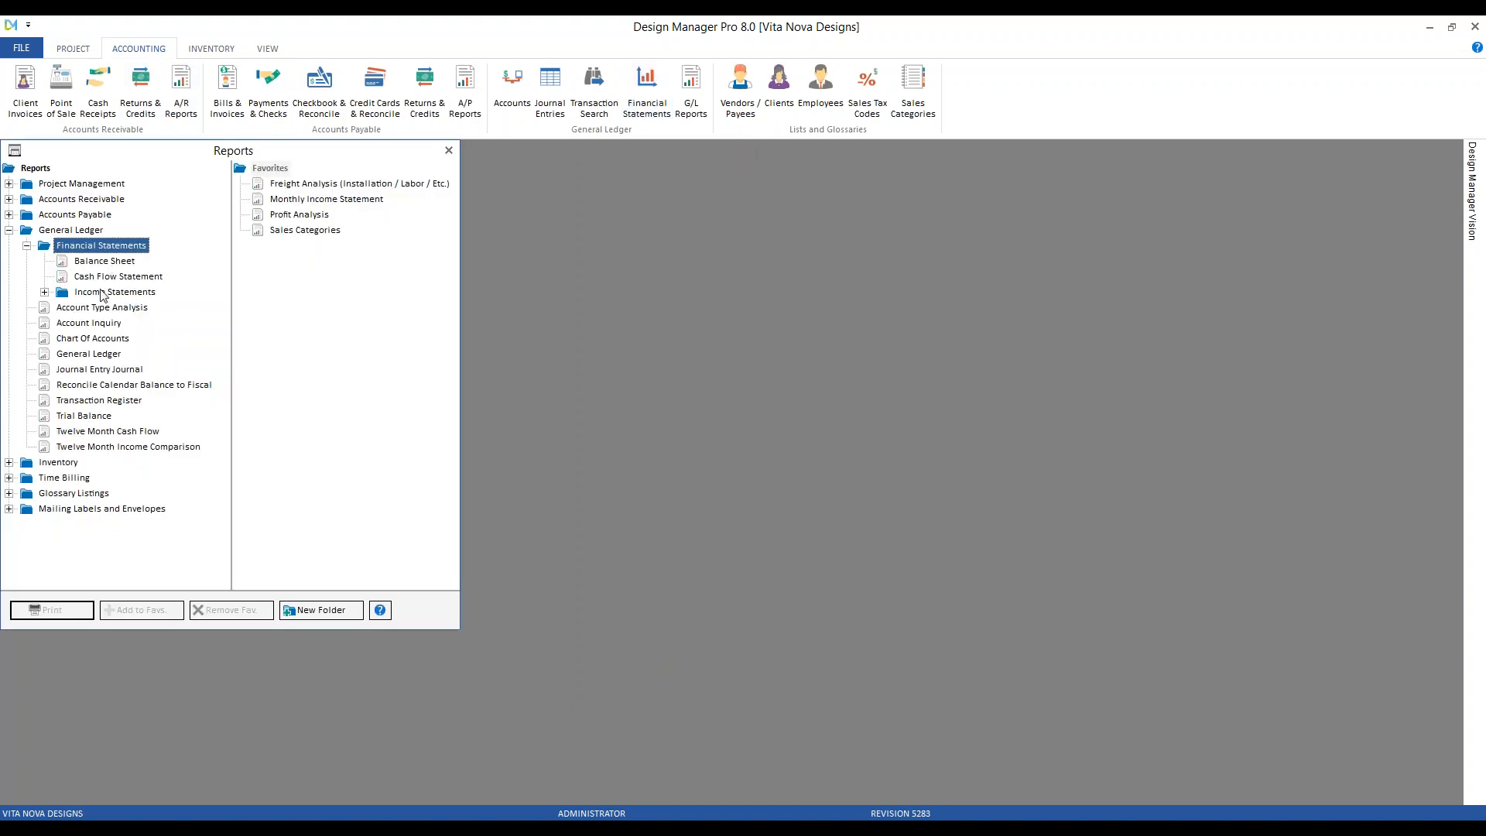
{"action": "left_click", "coordinate": [45, 292]}
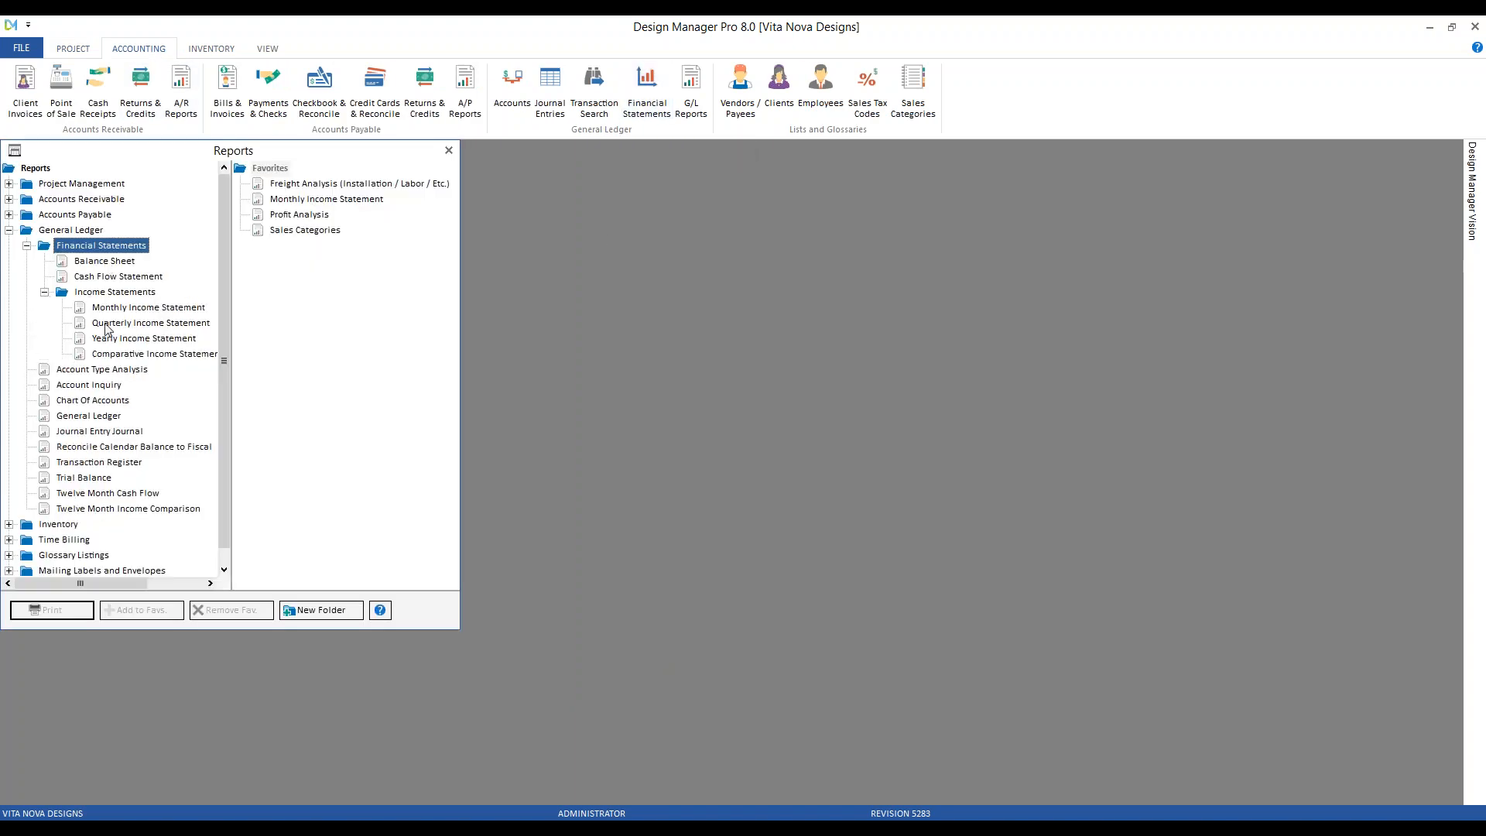
{"action": "left_click", "coordinate": [159, 307]}
{"action": "left_click", "coordinate": [315, 201]}
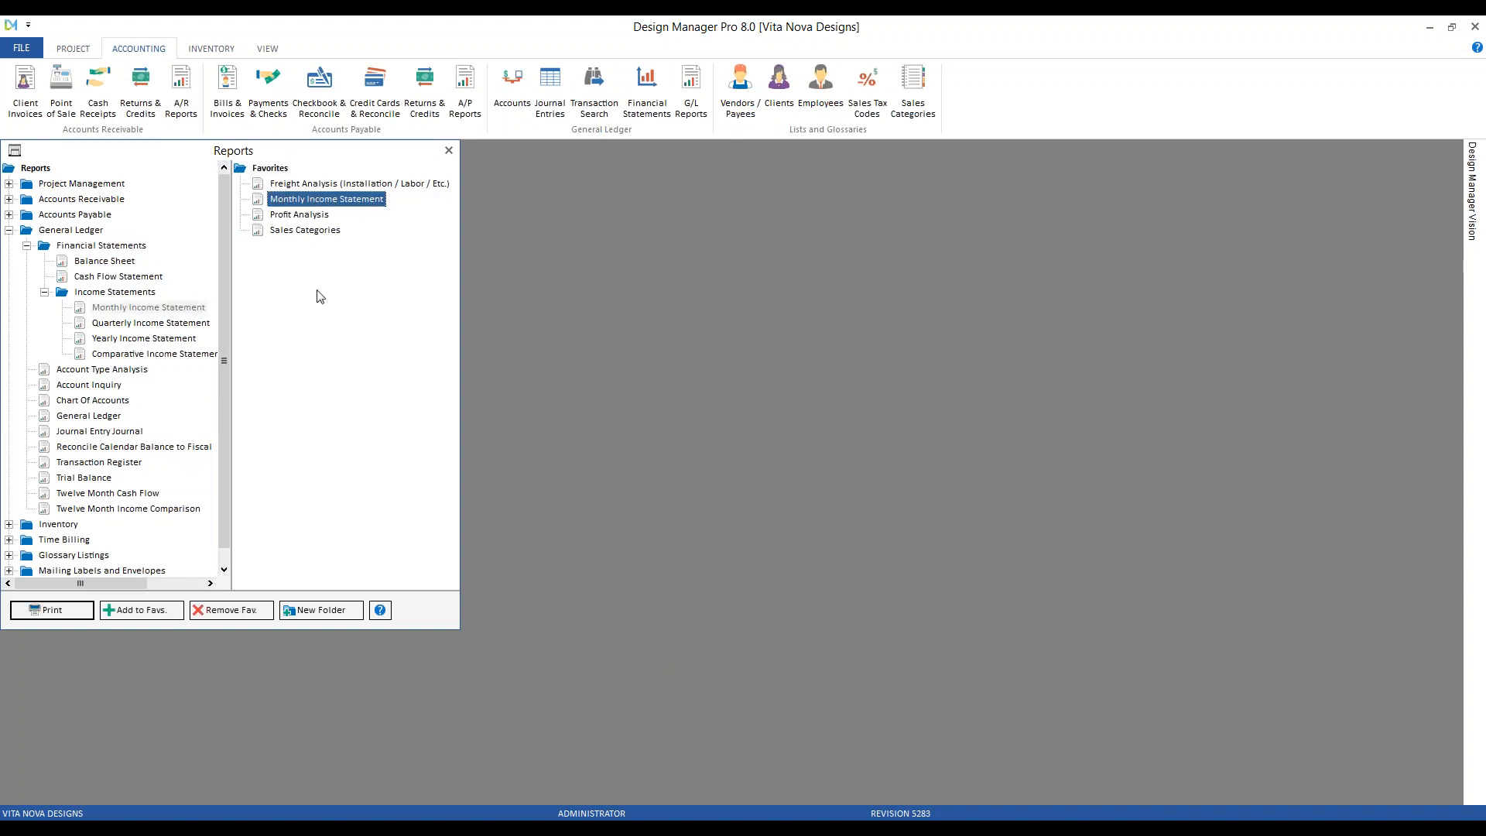
{"action": "left_click", "coordinate": [56, 613]}
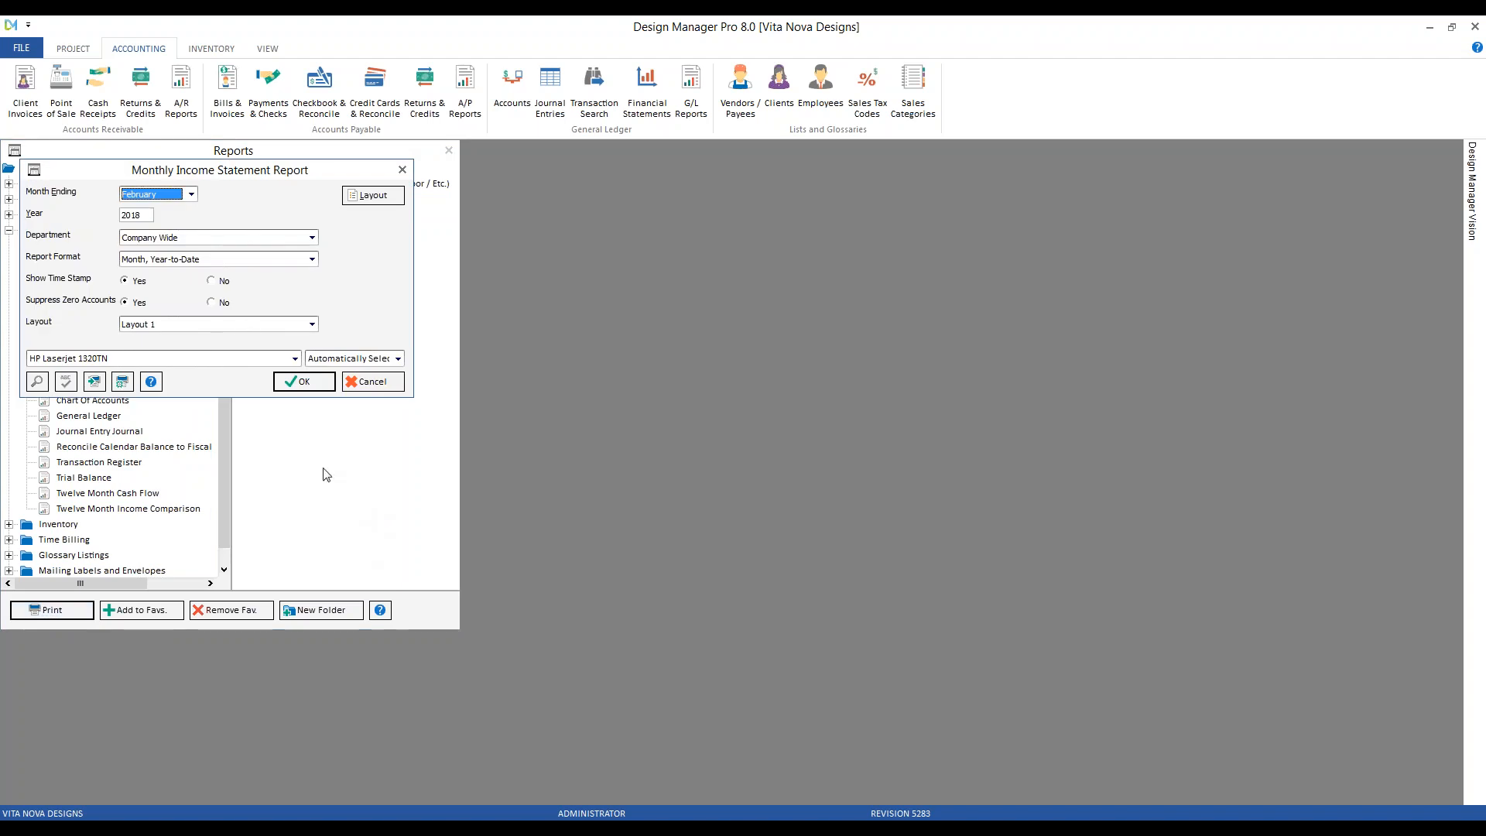
Preview the Monthly Income Statement with zero accounts not suppressed, look through its Sales accounts, then close the preview
{"action": "left_click", "coordinate": [212, 303]}
{"action": "left_click", "coordinate": [322, 387]}
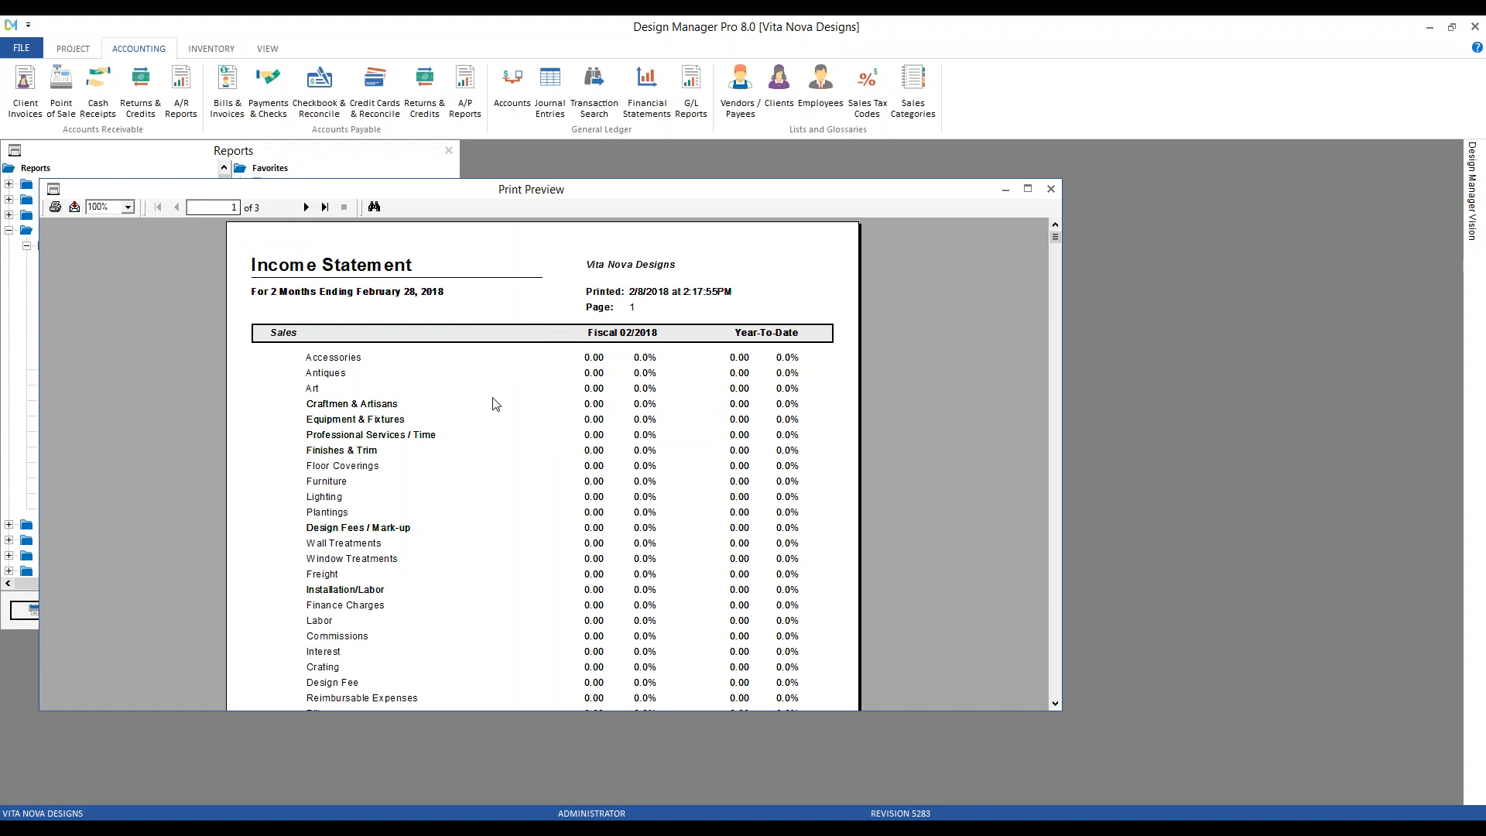
{"action": "scroll", "coordinate": [492, 403], "scroll_direction": "down", "scroll_amount": 3}
{"action": "scroll", "coordinate": [492, 404], "scroll_direction": "down", "scroll_amount": 2}
{"action": "scroll", "coordinate": [493, 404], "scroll_direction": "up", "scroll_amount": 5}
{"action": "left_click", "coordinate": [1051, 189]}
Move the reports list aside and open item 0030, Artwork for Guest Bedroom One, from project CAR01's specifications
{"action": "left_click_drag", "start_coordinate": [276, 147], "coordinate": [1225, 153]}
{"action": "left_click", "coordinate": [74, 85]}
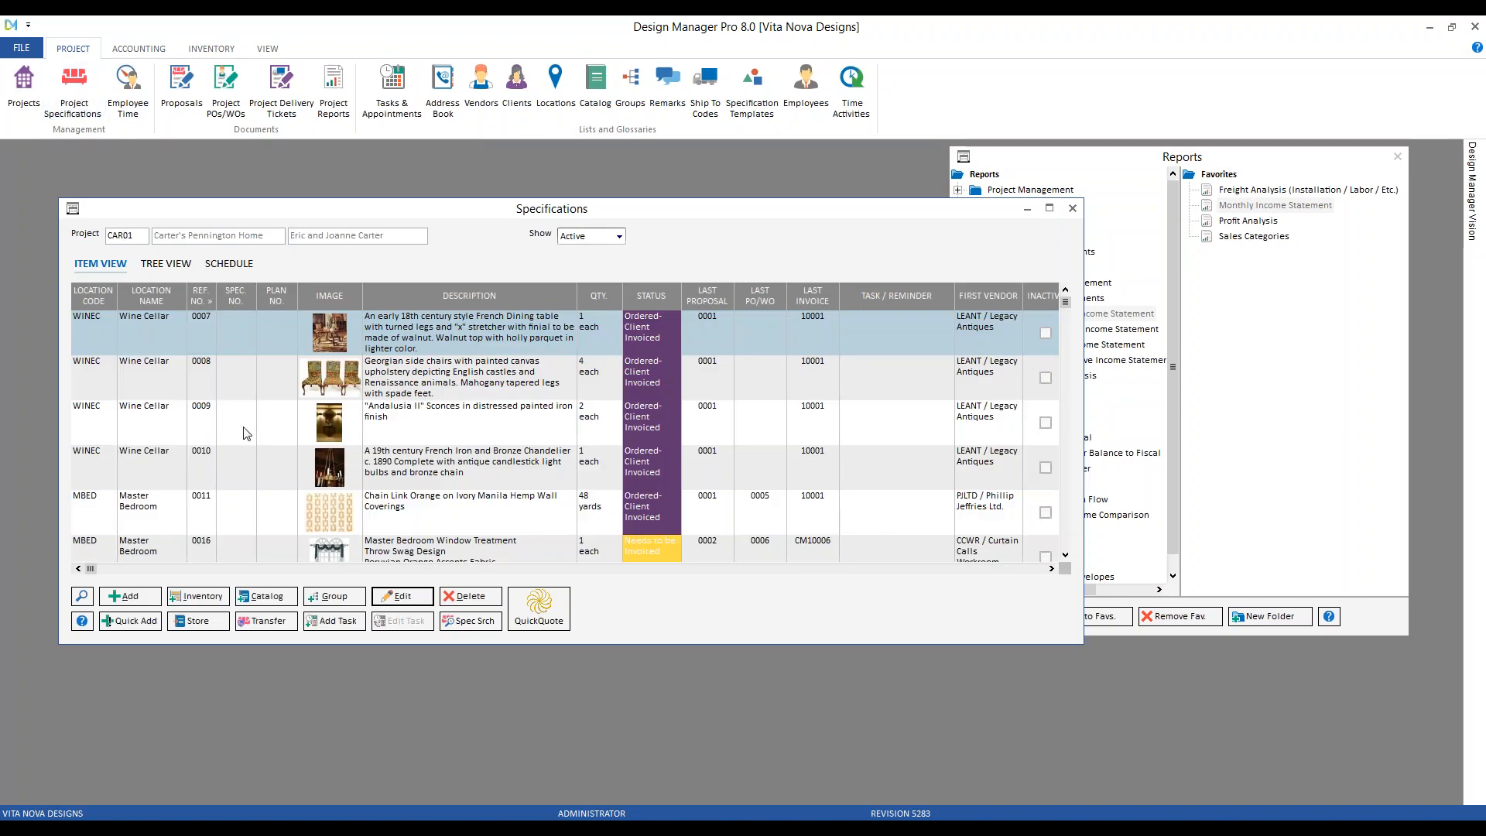
{"action": "scroll", "coordinate": [246, 433], "scroll_direction": "down", "scroll_amount": 5}
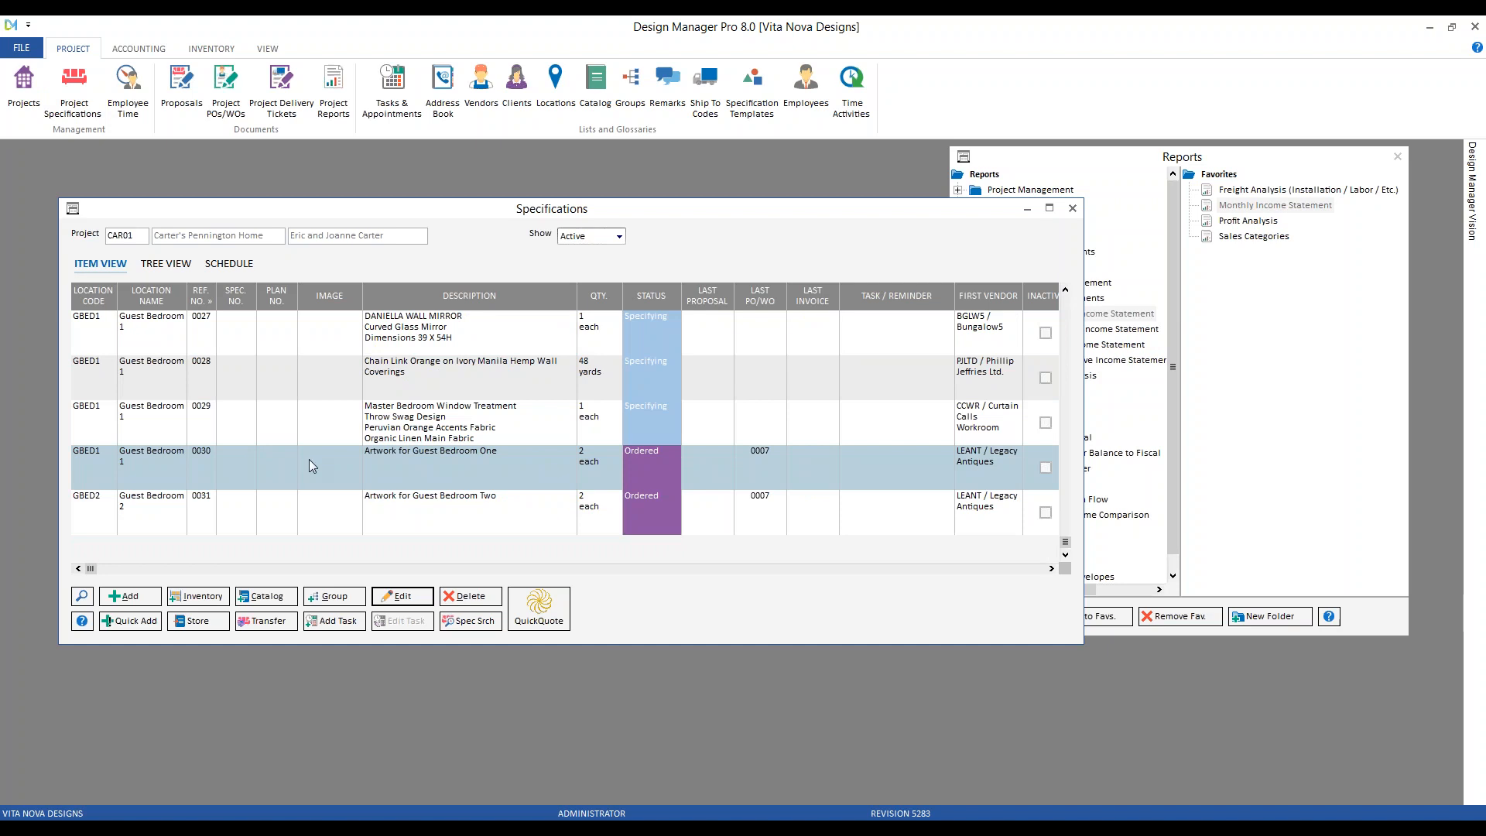
{"action": "double_click", "coordinate": [481, 466]}
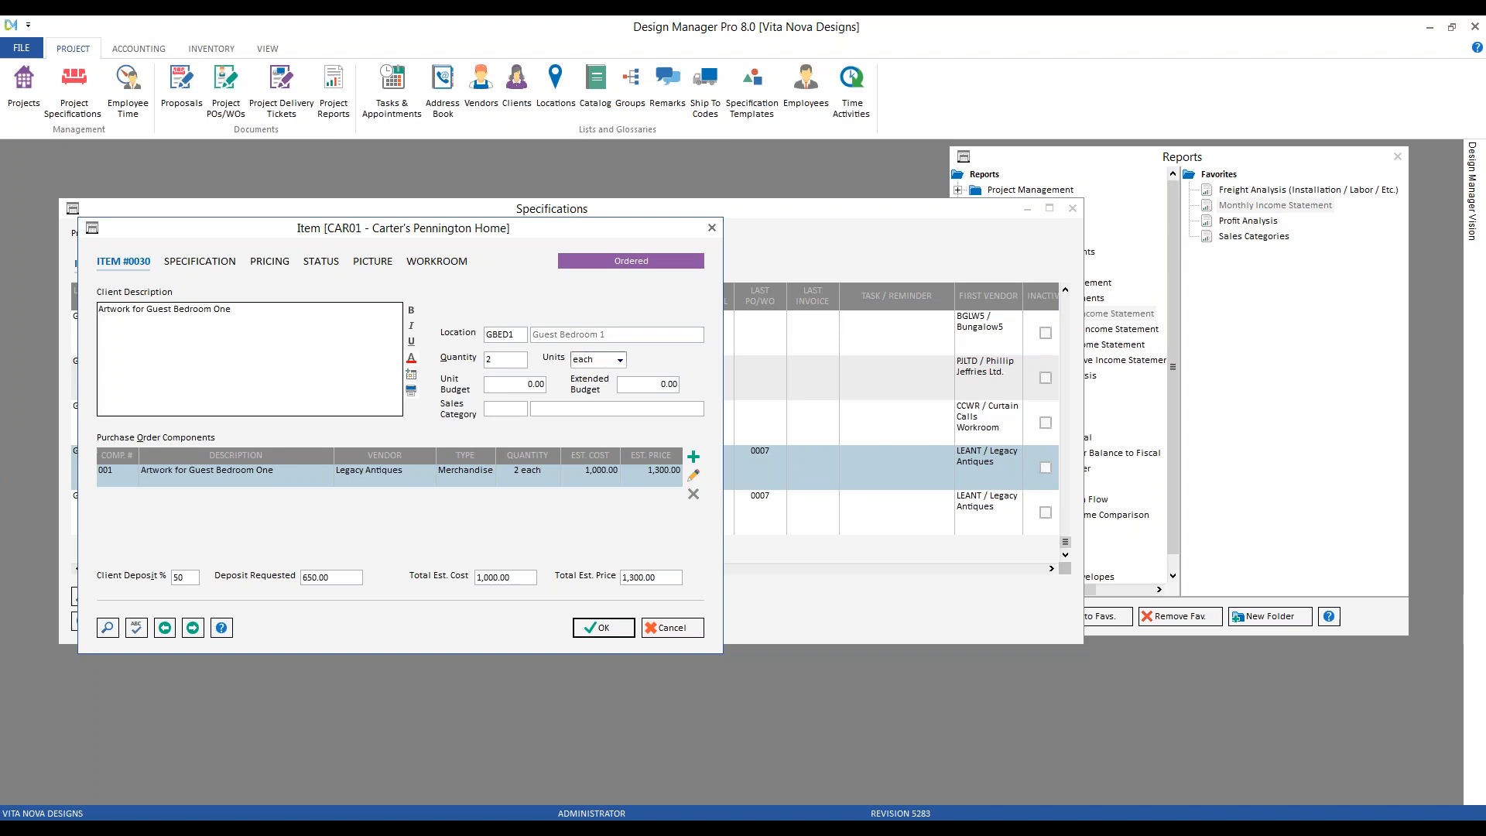
Check the sales category of the item after 0030, then cancel the item and close the project specifications
{"action": "left_click", "coordinate": [192, 627]}
{"action": "left_click", "coordinate": [672, 627]}
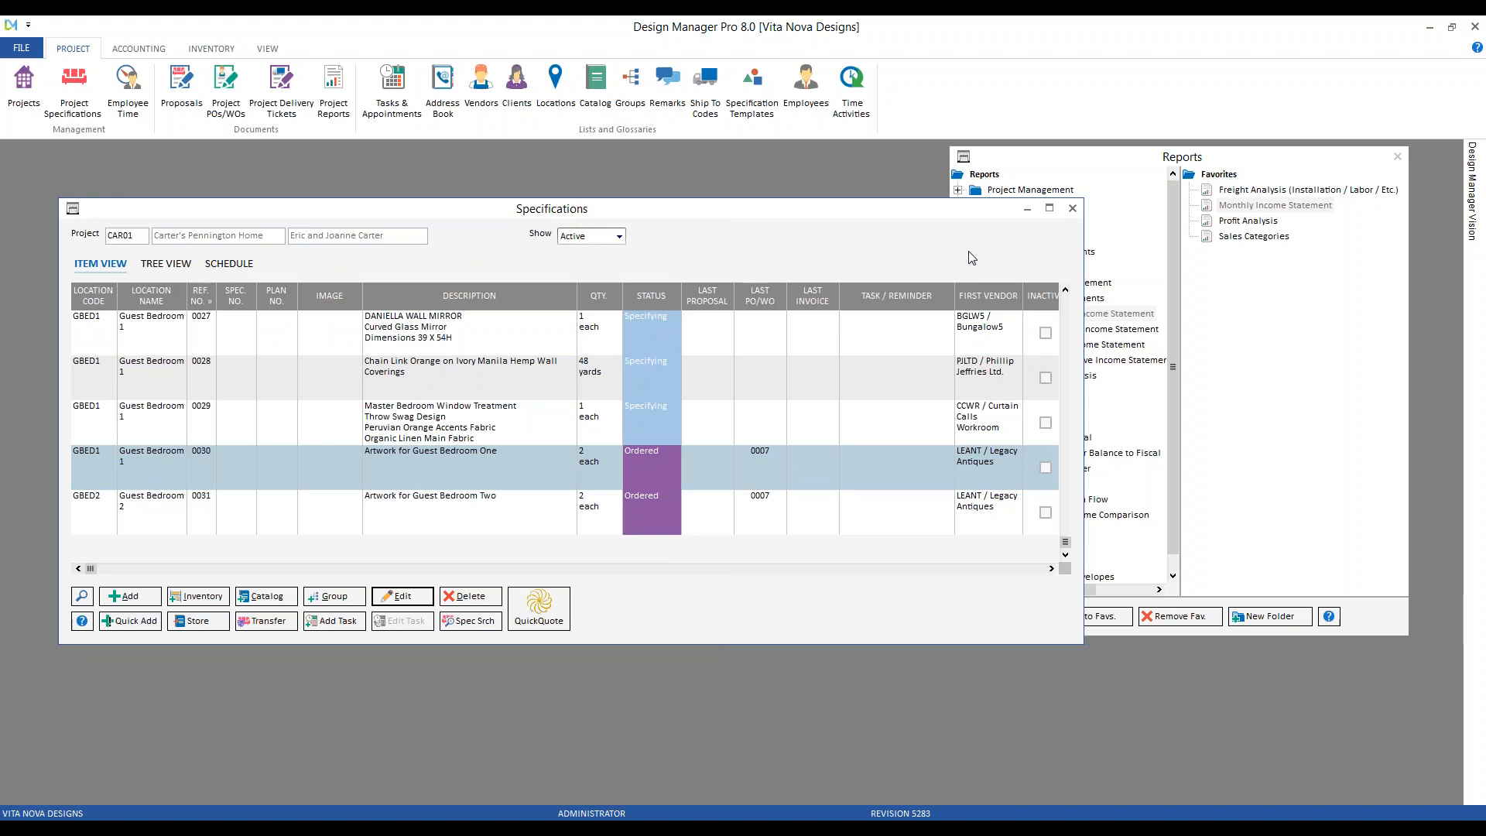
{"action": "left_click", "coordinate": [1073, 208]}
Start a new client invoice for project CAR01 and sort its items by reference number in descending order
{"action": "left_click", "coordinate": [139, 48]}
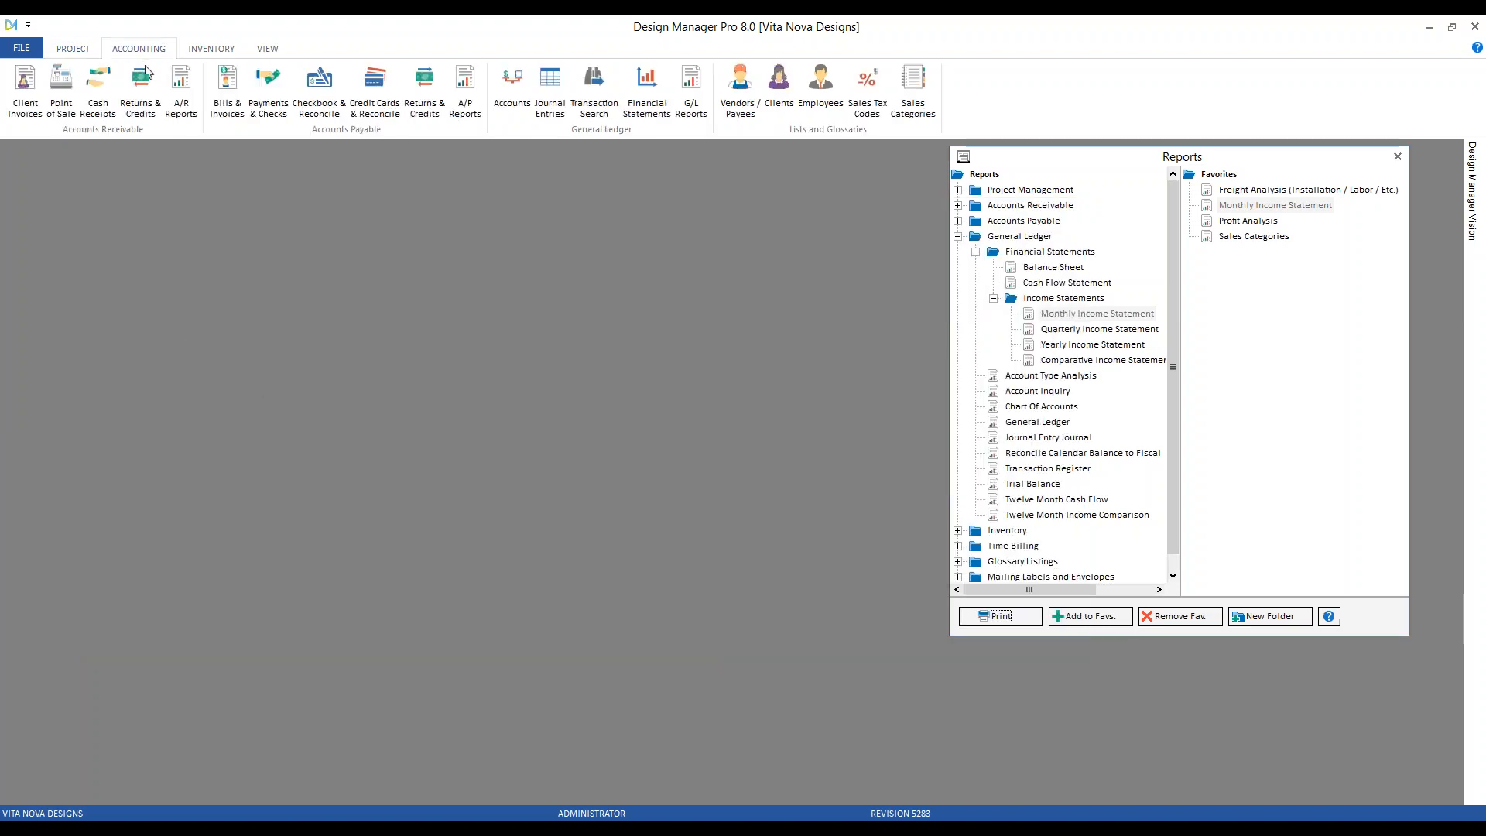
{"action": "left_click", "coordinate": [25, 89]}
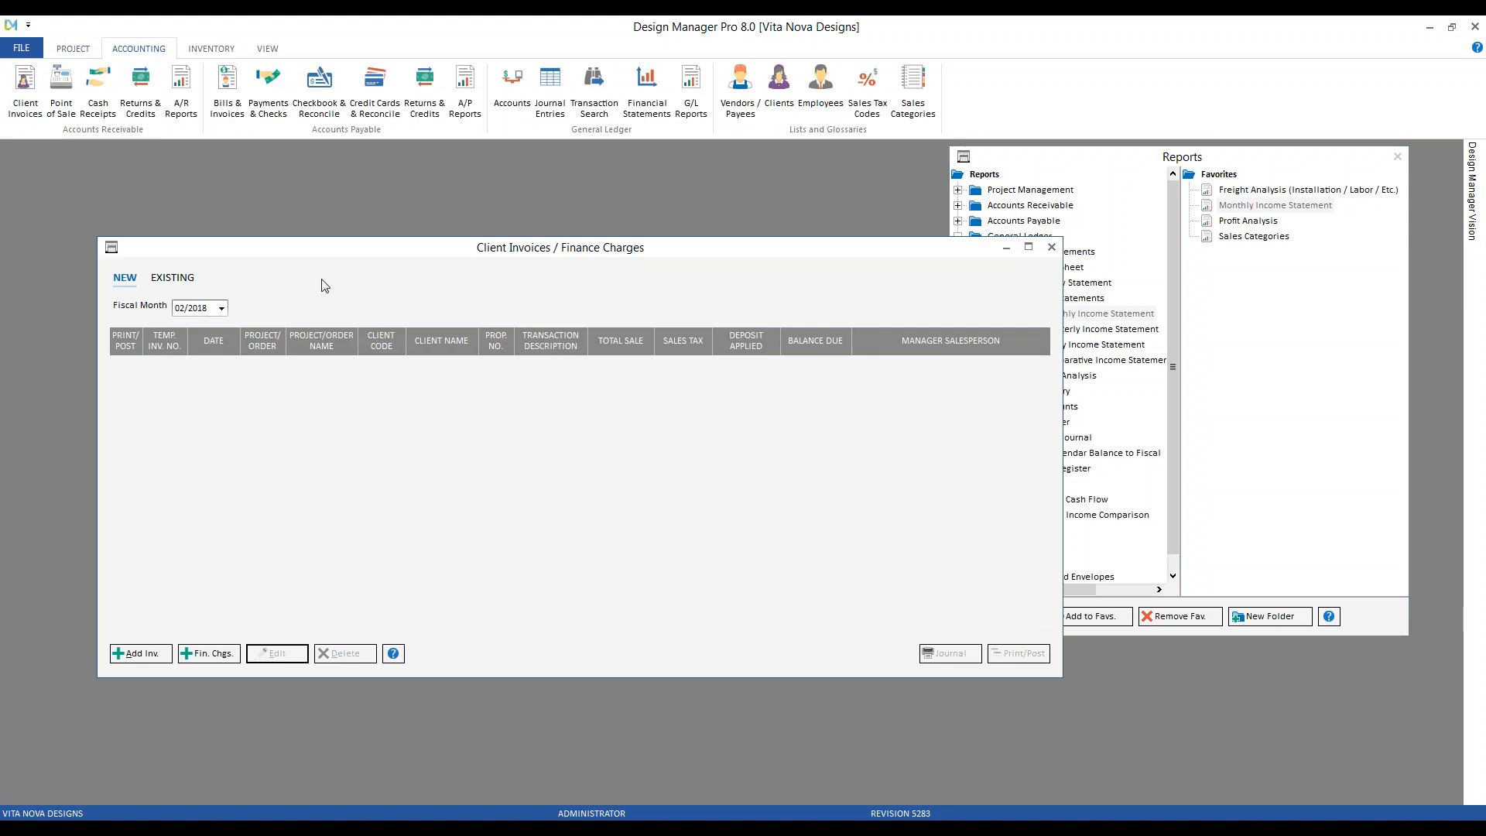
{"action": "left_click_drag", "start_coordinate": [303, 246], "coordinate": [224, 171]}
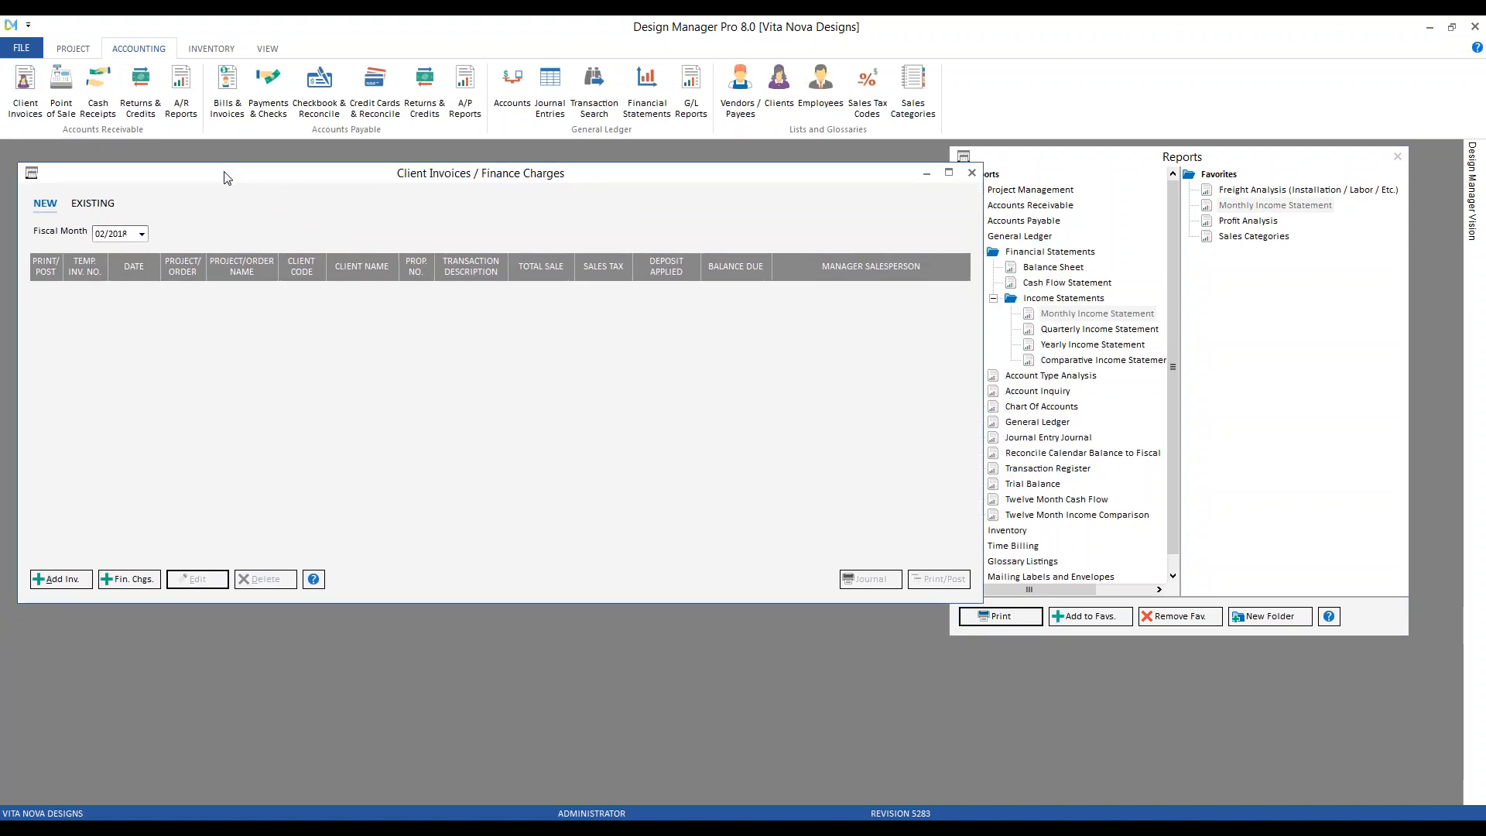
{"action": "left_click", "coordinate": [61, 579]}
{"action": "type", "text": "CAR01"}
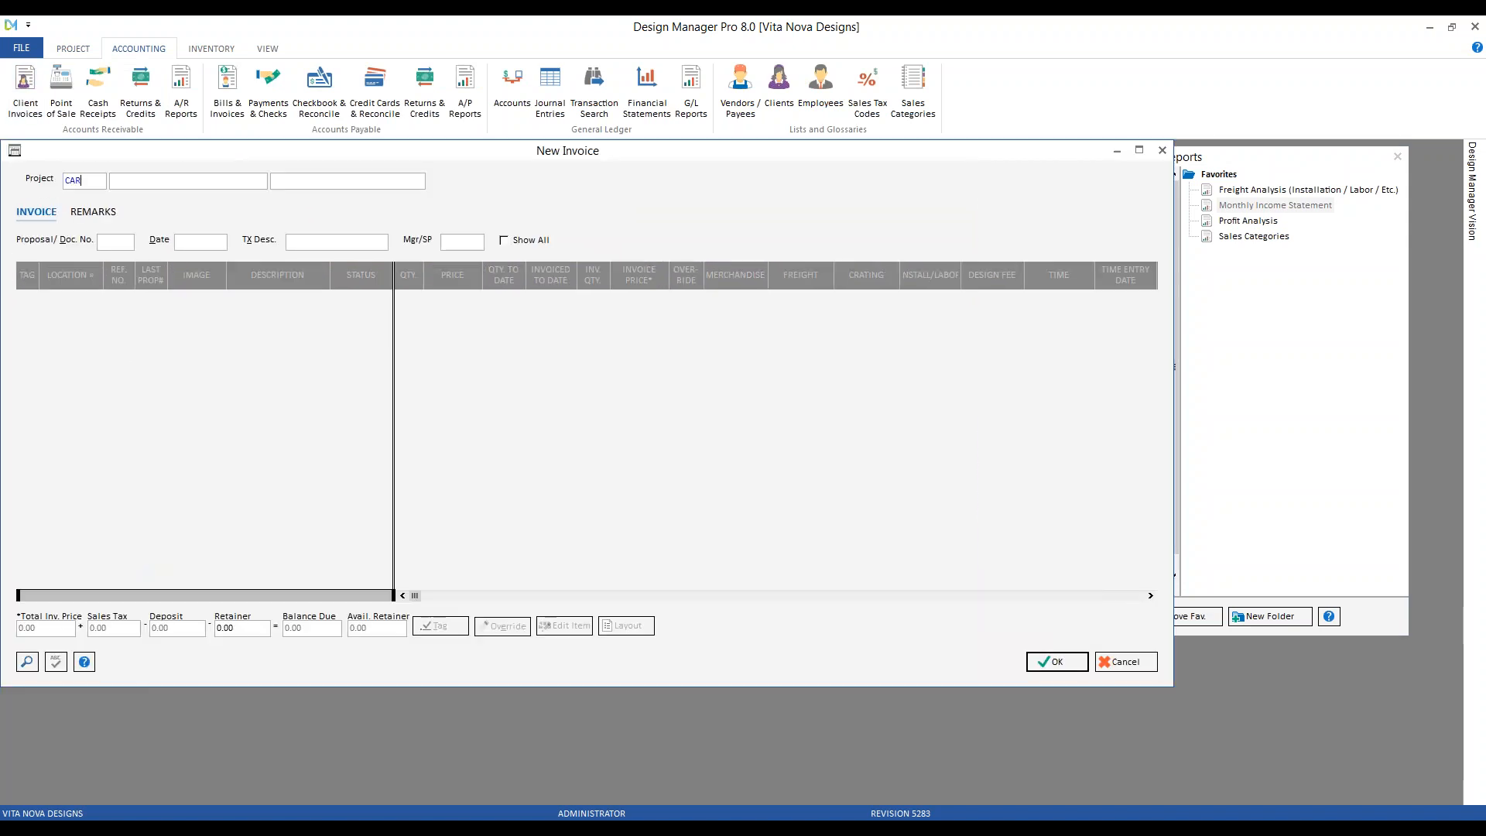
{"action": "left_click", "coordinate": [127, 275]}
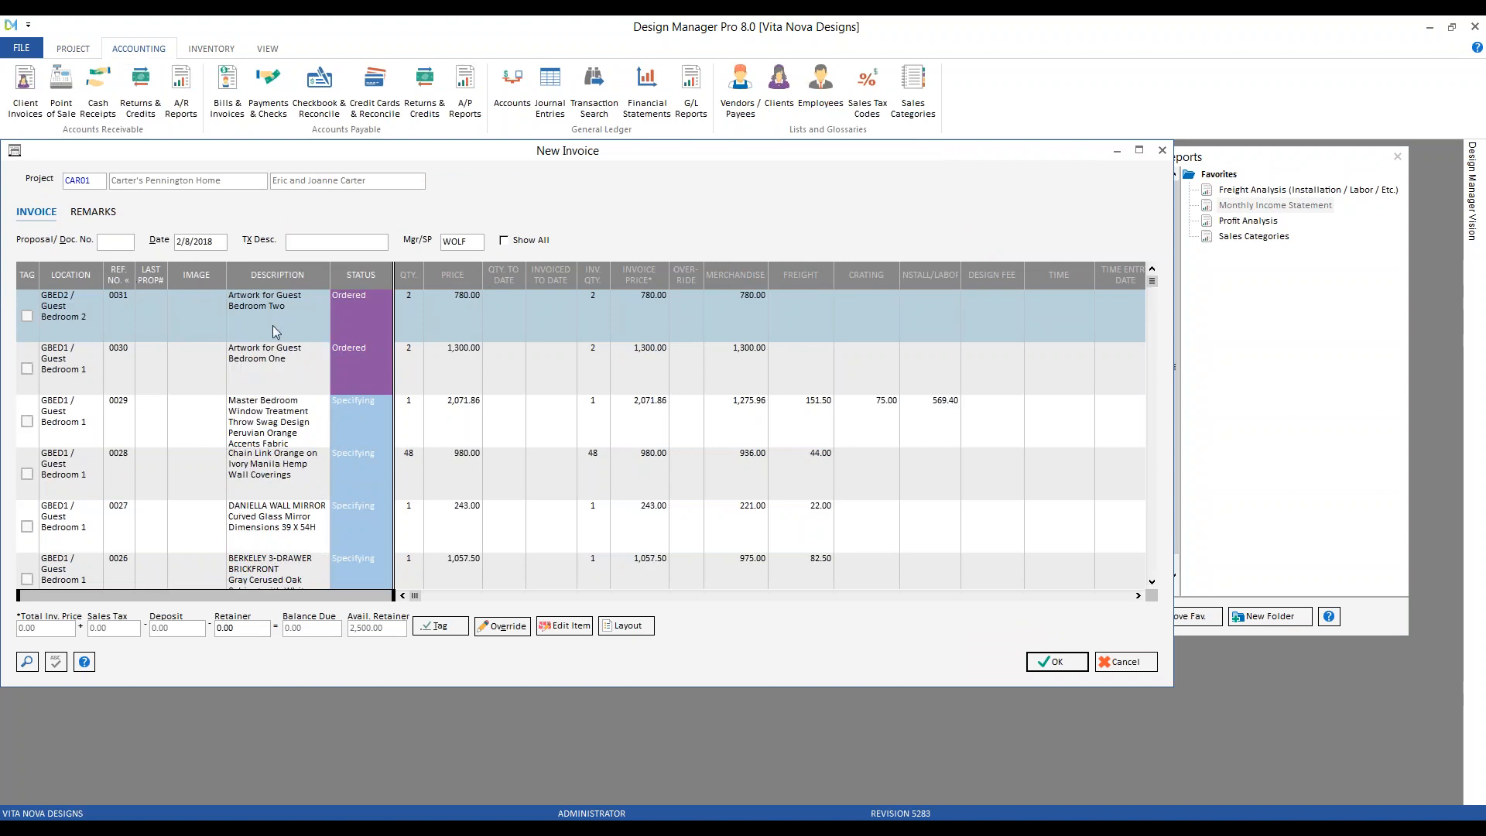
Tag items 0031 and 0030, enter "sales category example" as the transaction description, and save the invoice
{"action": "left_click", "coordinate": [28, 314]}
{"action": "left_click", "coordinate": [27, 368]}
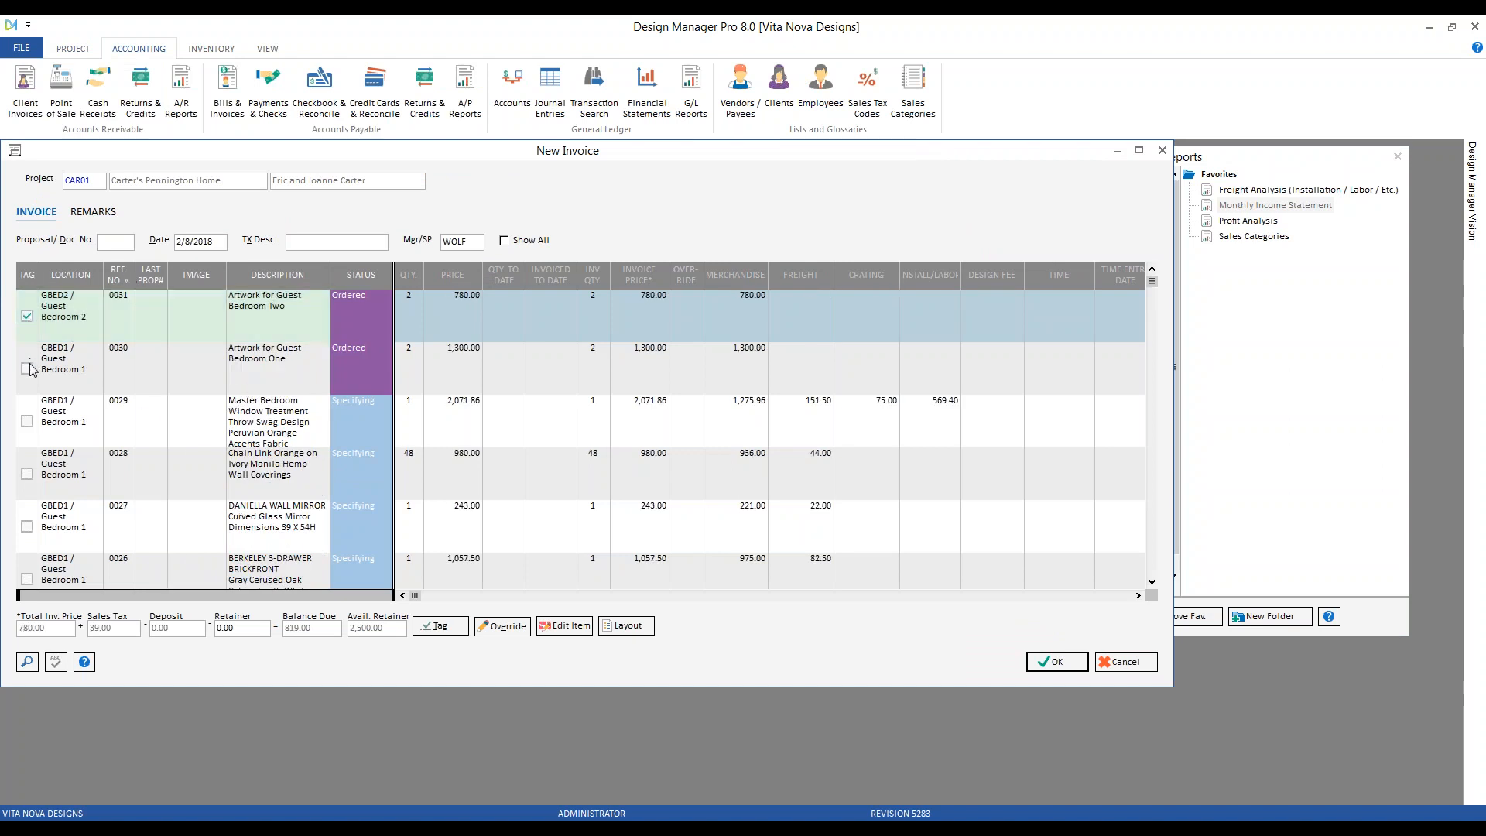
{"action": "left_click", "coordinate": [348, 242]}
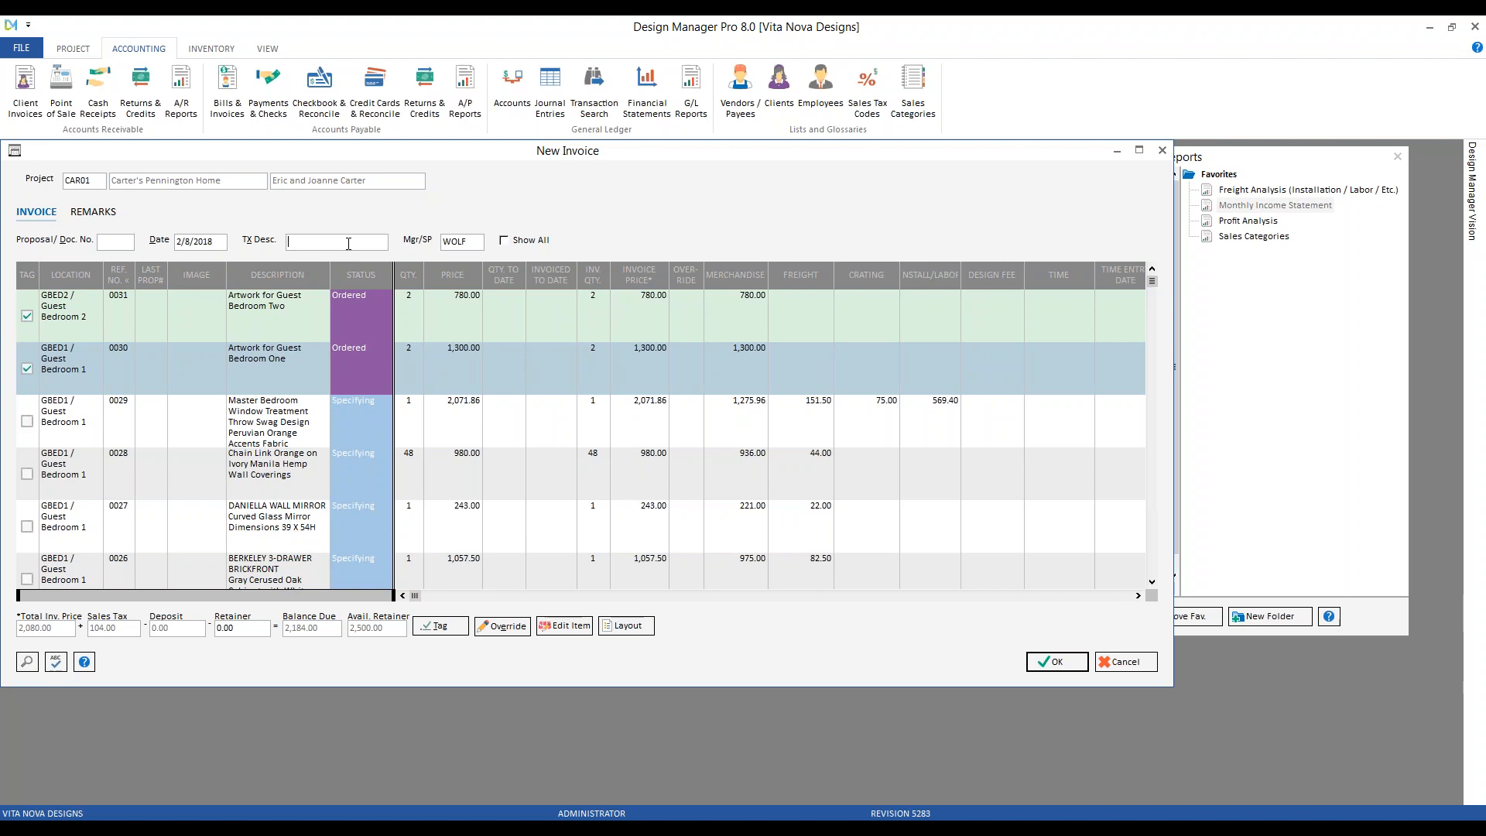
{"action": "left_click", "coordinate": [349, 243]}
{"action": "type", "text": "sales category exam"}
{"action": "key", "text": "BackSpace"}
{"action": "type", "text": "ample"}
{"action": "left_click", "coordinate": [1054, 663]}
Print the new invoice to preview in the Modern style, accept posting it into fiscal 02/2018, and close the client invoices
{"action": "left_click", "coordinate": [939, 580]}
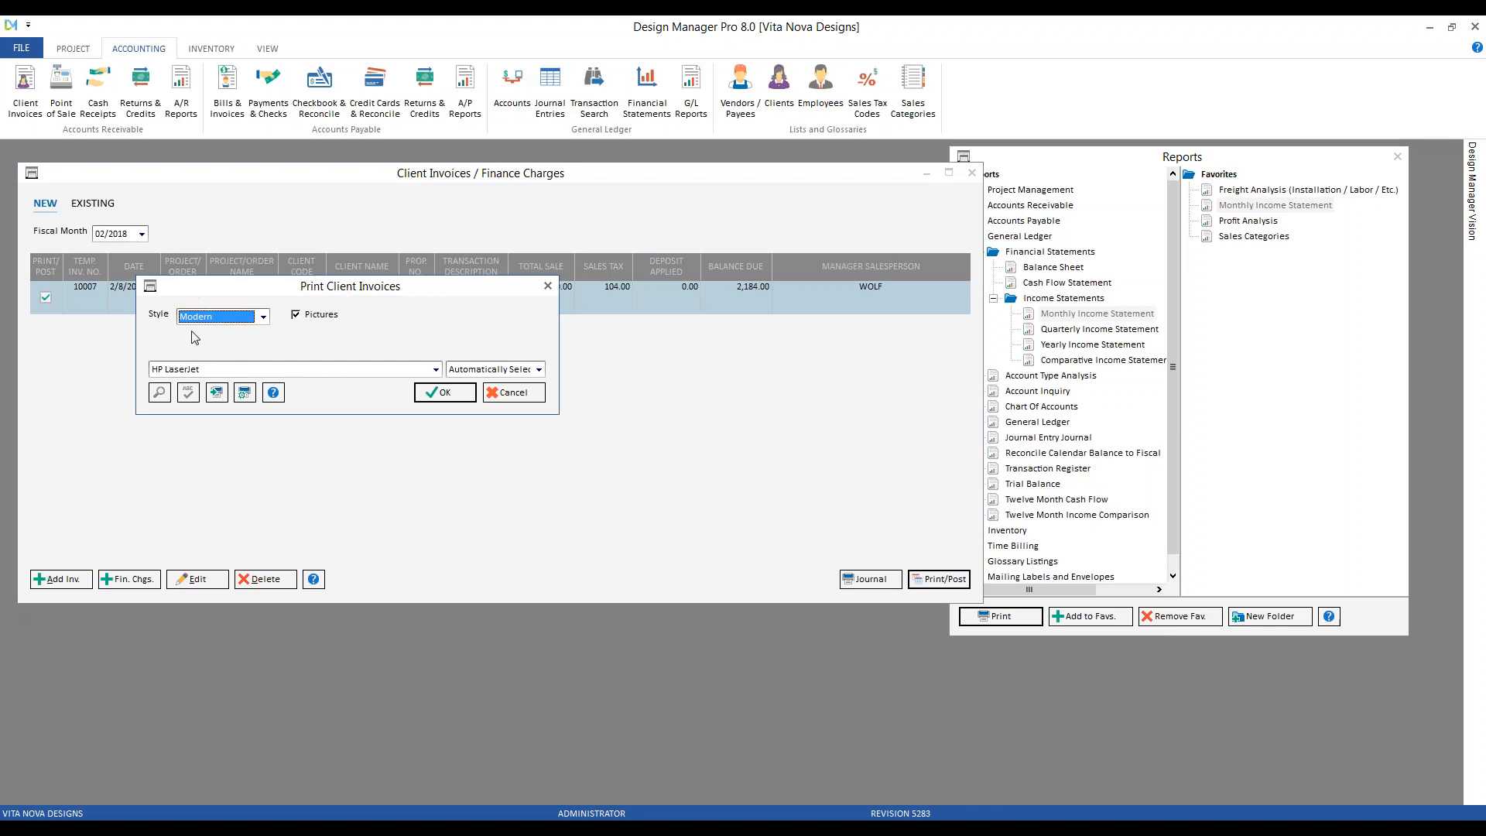
{"action": "left_click", "coordinate": [460, 394]}
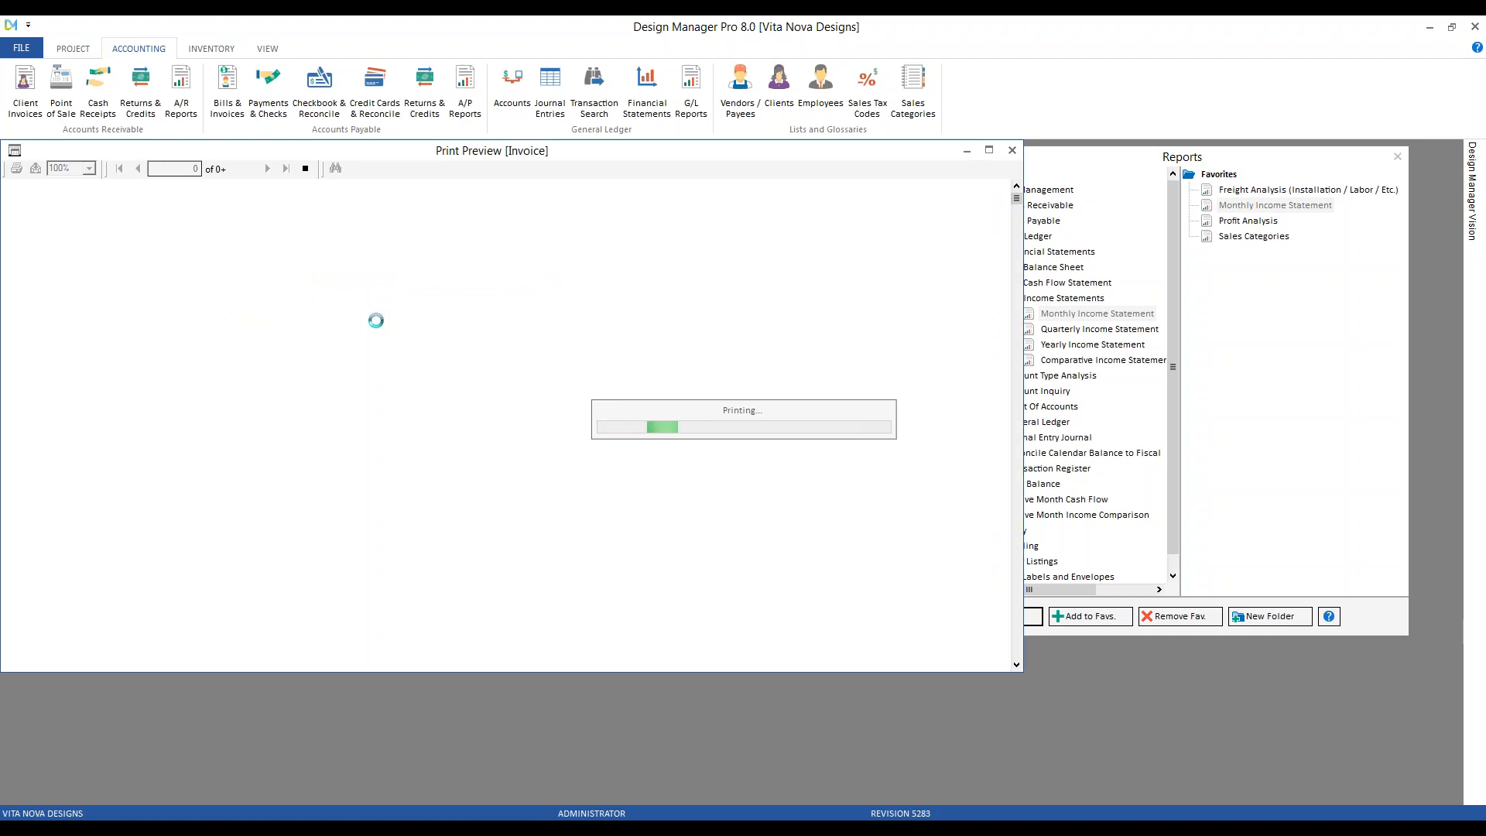
{"action": "scroll", "coordinate": [330, 321], "scroll_direction": "down", "scroll_amount": 3}
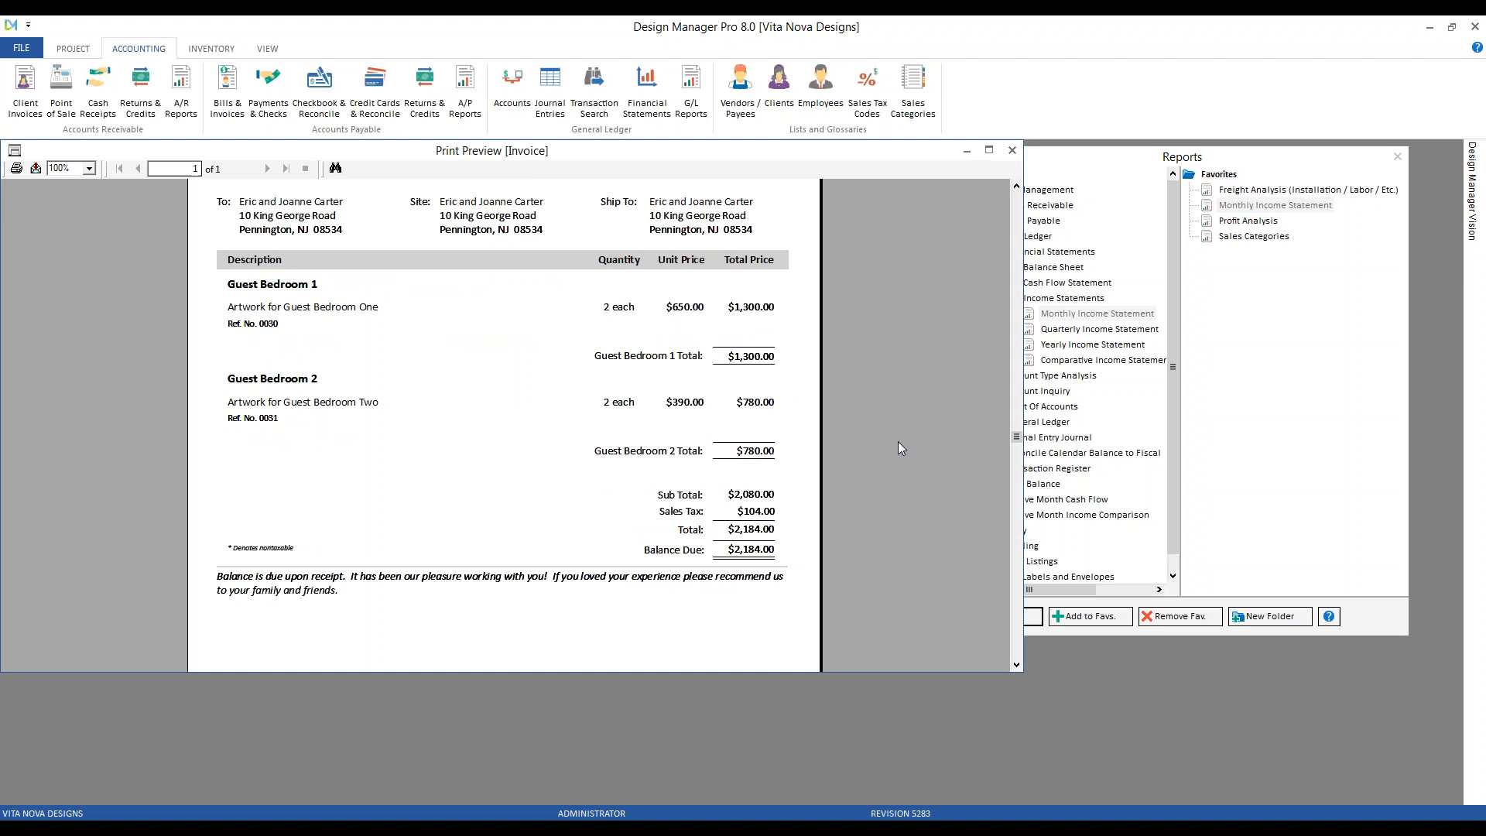
{"action": "left_click", "coordinate": [1013, 151]}
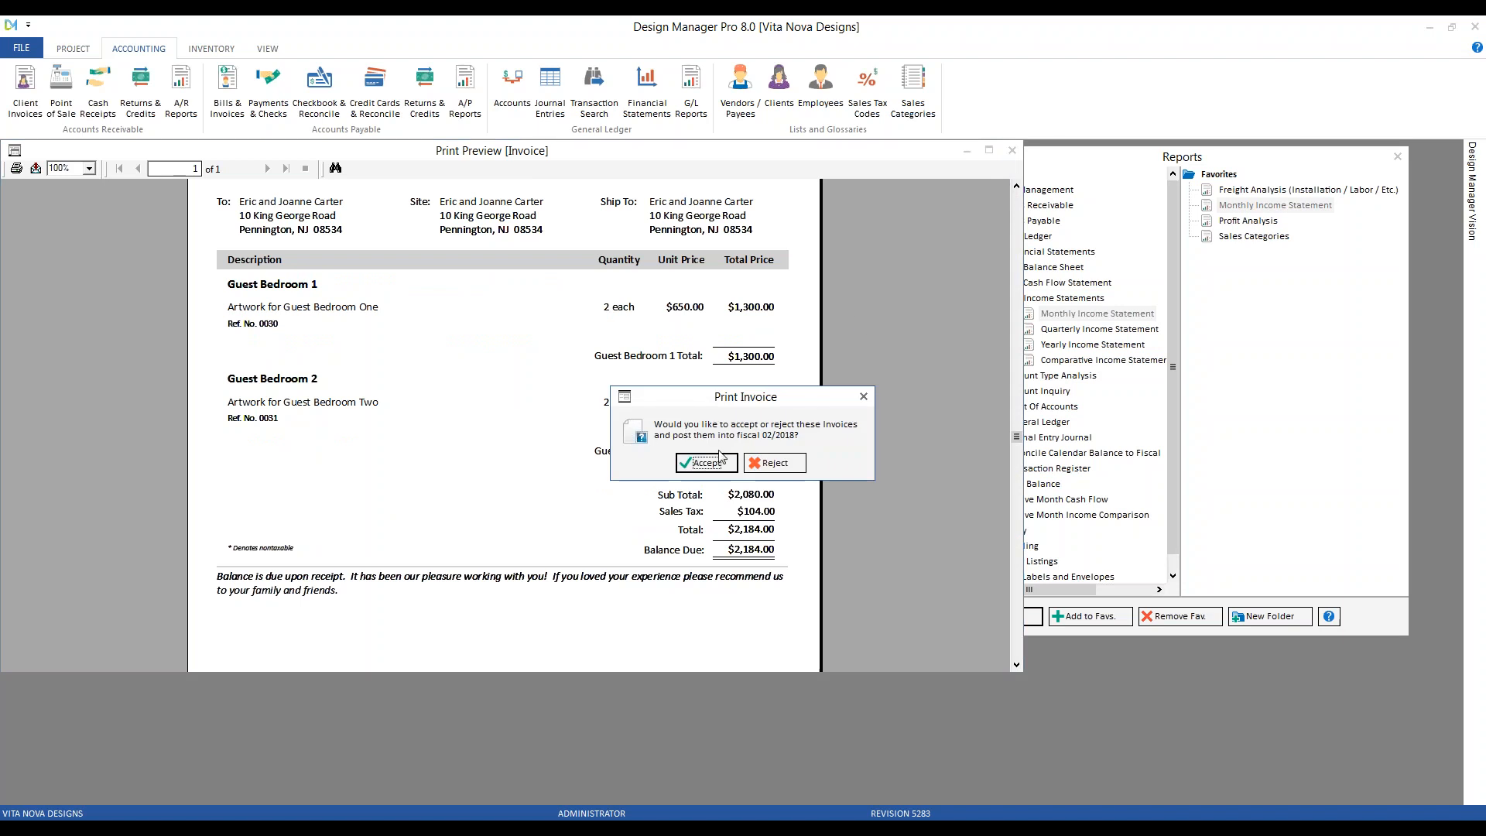
{"action": "left_click", "coordinate": [707, 464]}
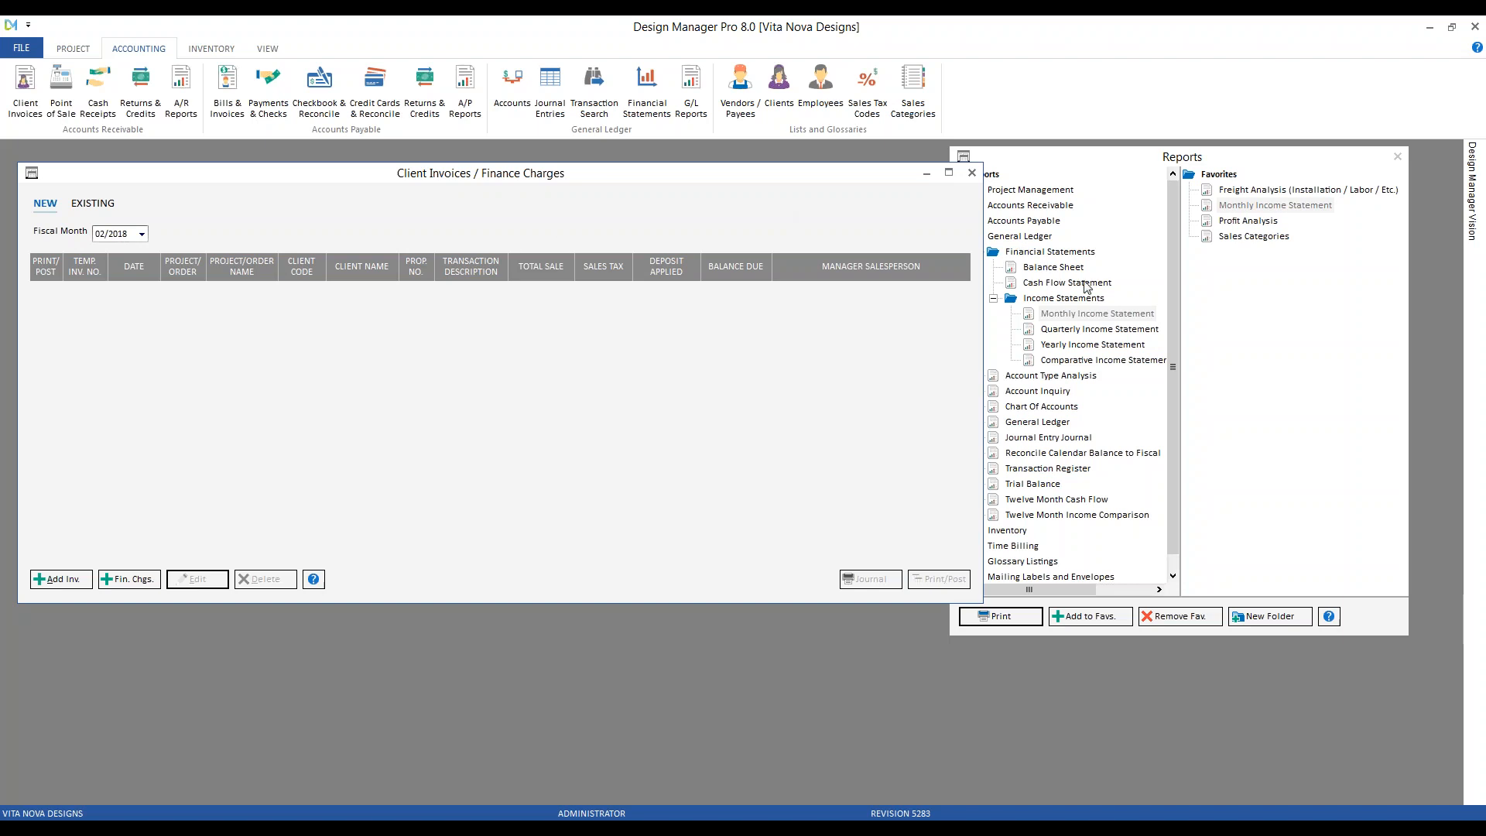
{"action": "left_click", "coordinate": [972, 173]}
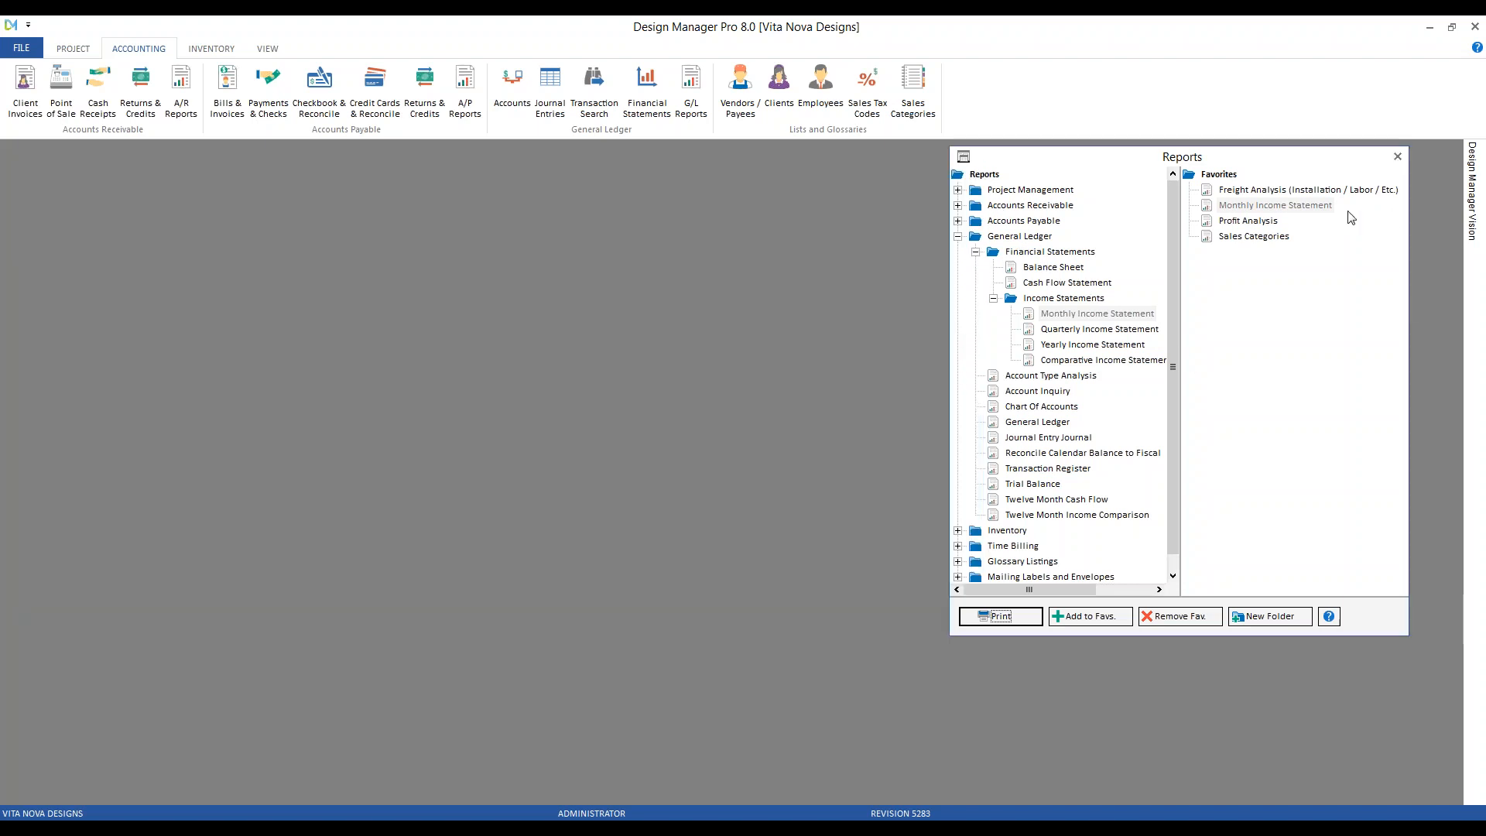
Preview the February 2018 Monthly Income Statement at 150% and examine the Art and Furniture lines under Sales
{"action": "left_click", "coordinate": [1305, 208]}
{"action": "double_click", "coordinate": [1306, 208]}
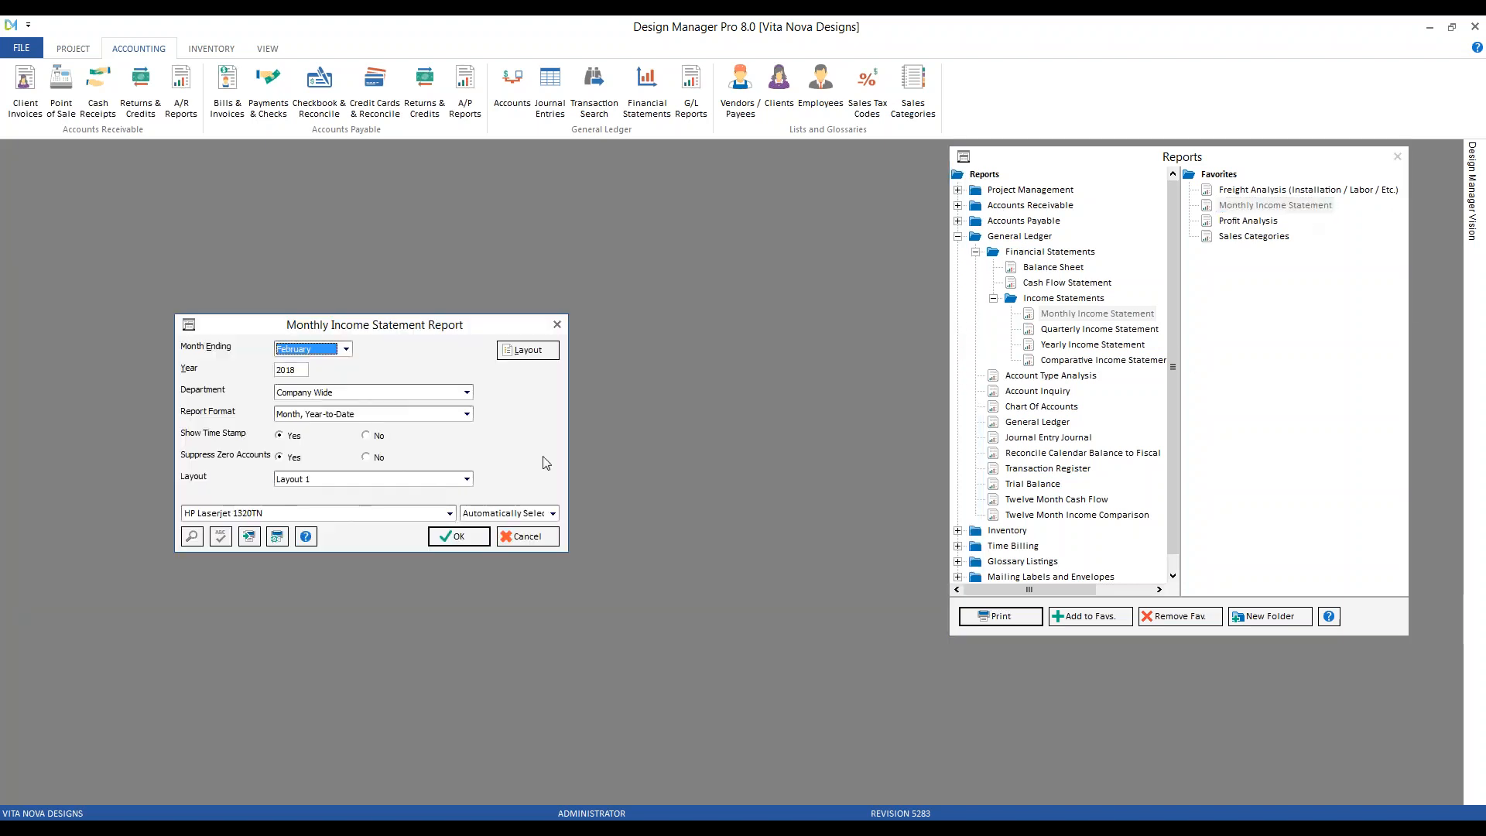
{"action": "left_click", "coordinate": [475, 539]}
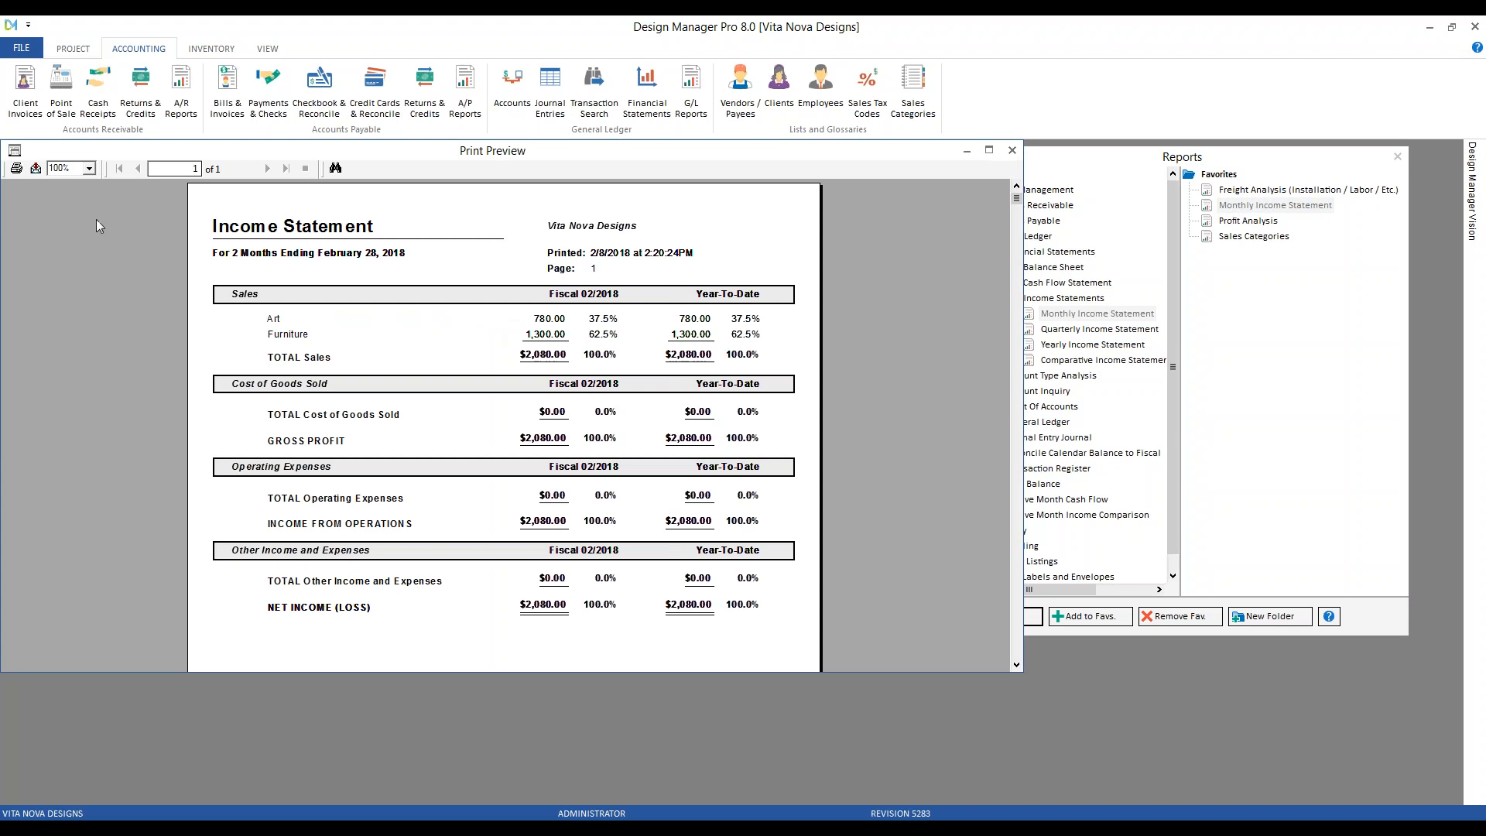
{"action": "left_click", "coordinate": [89, 168]}
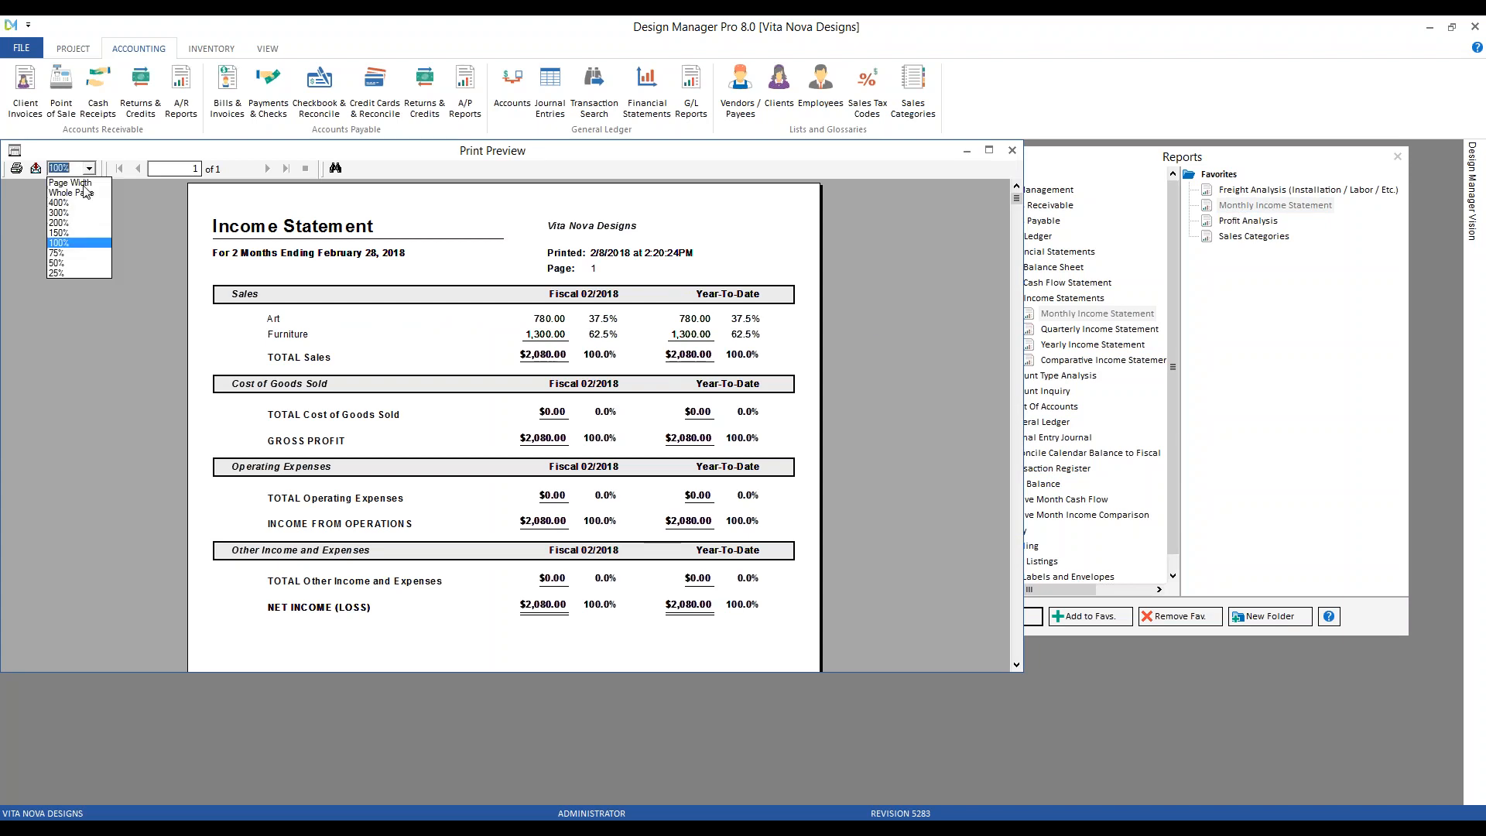
{"action": "left_click", "coordinate": [75, 233]}
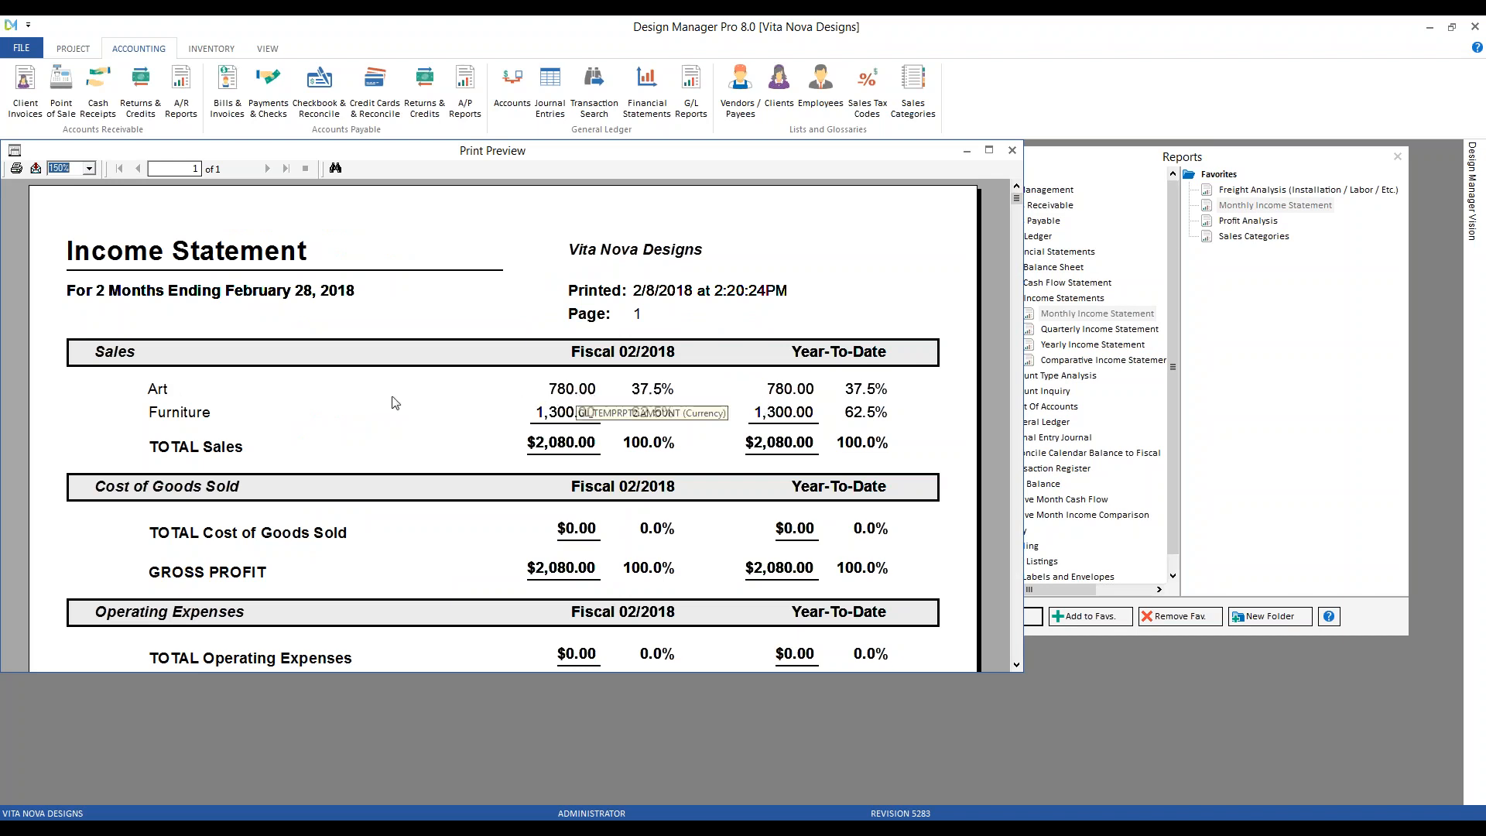
{"action": "left_click", "coordinate": [168, 391]}
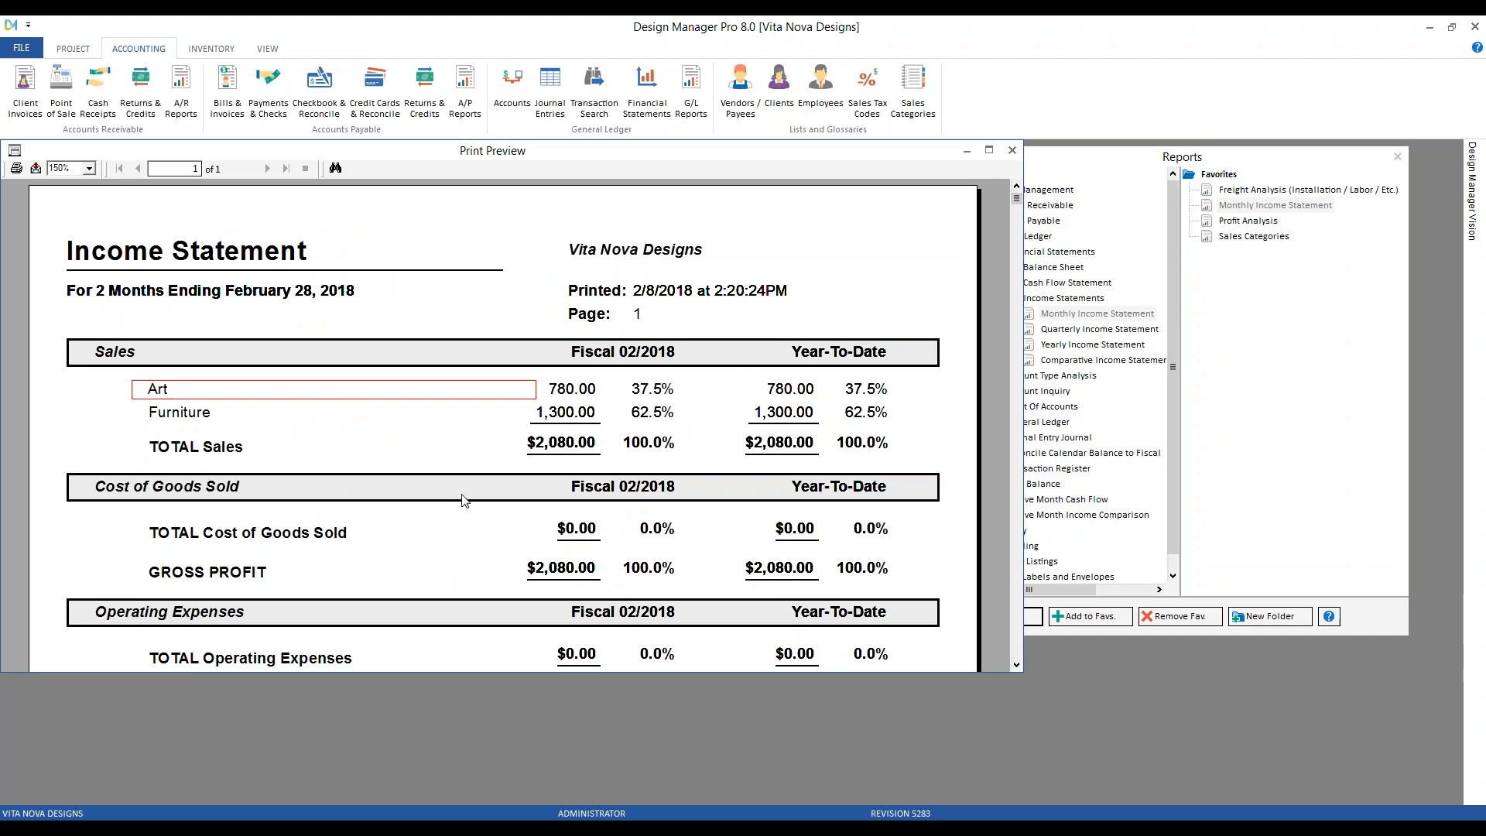
{"action": "left_click", "coordinate": [566, 413]}
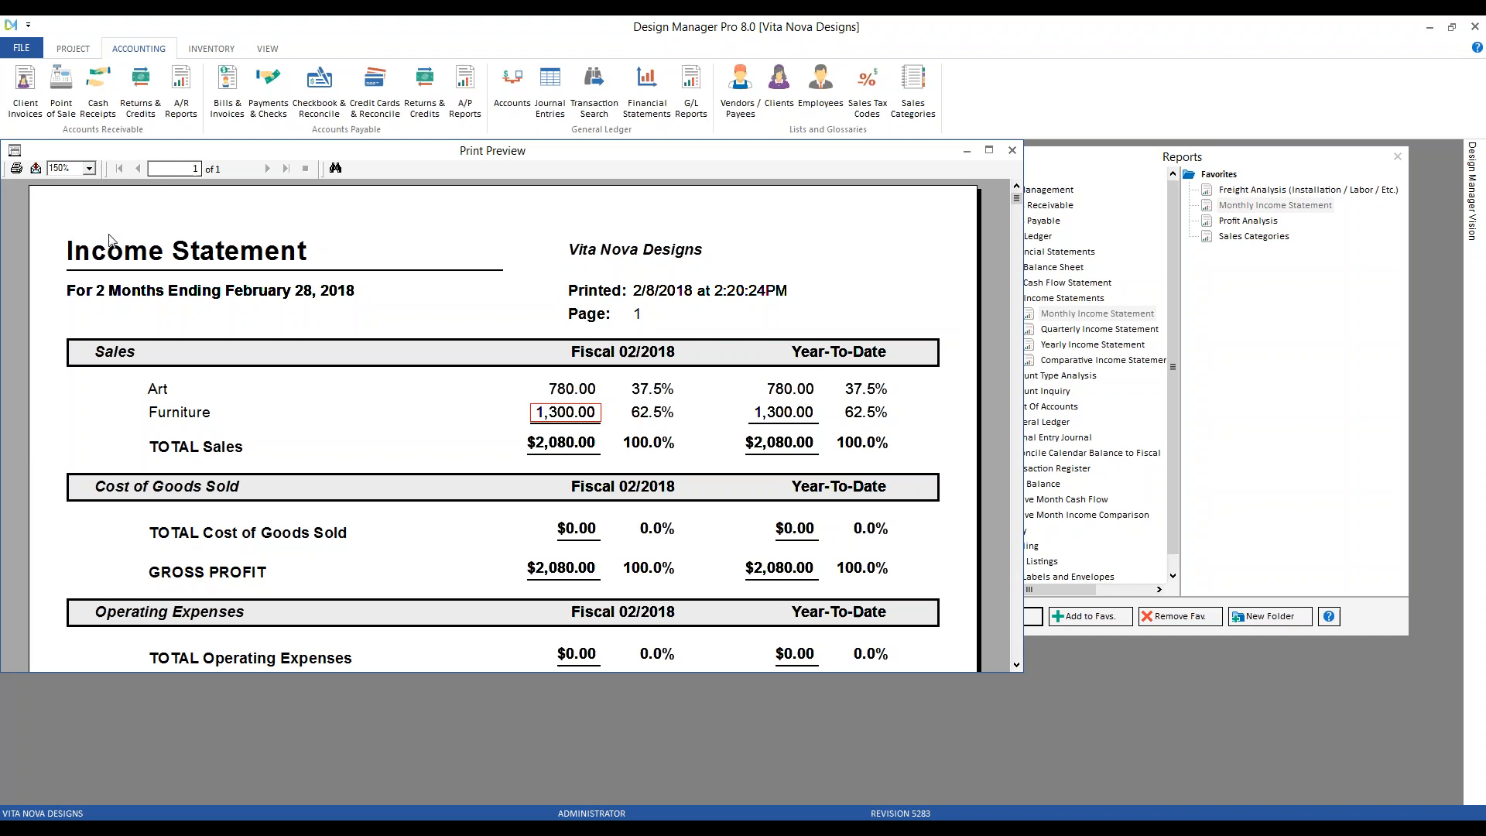
Open item 0030, Artwork for Guest Bedroom One, from project CAR01's specifications, keeping the income statement preview open behind
{"action": "left_click", "coordinate": [90, 51]}
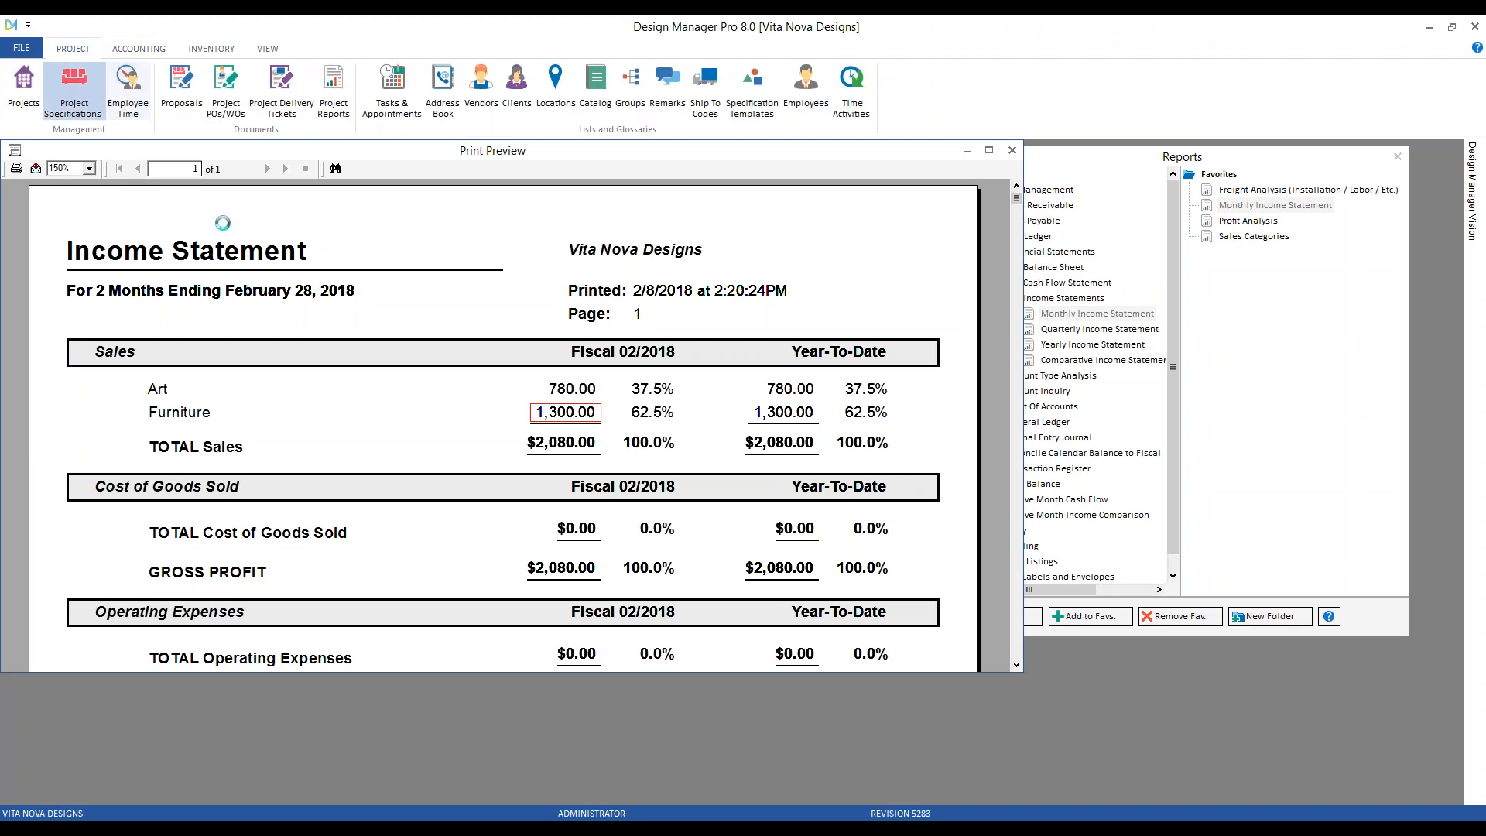
{"action": "left_click", "coordinate": [73, 86]}
{"action": "type", "text": "CAR"}
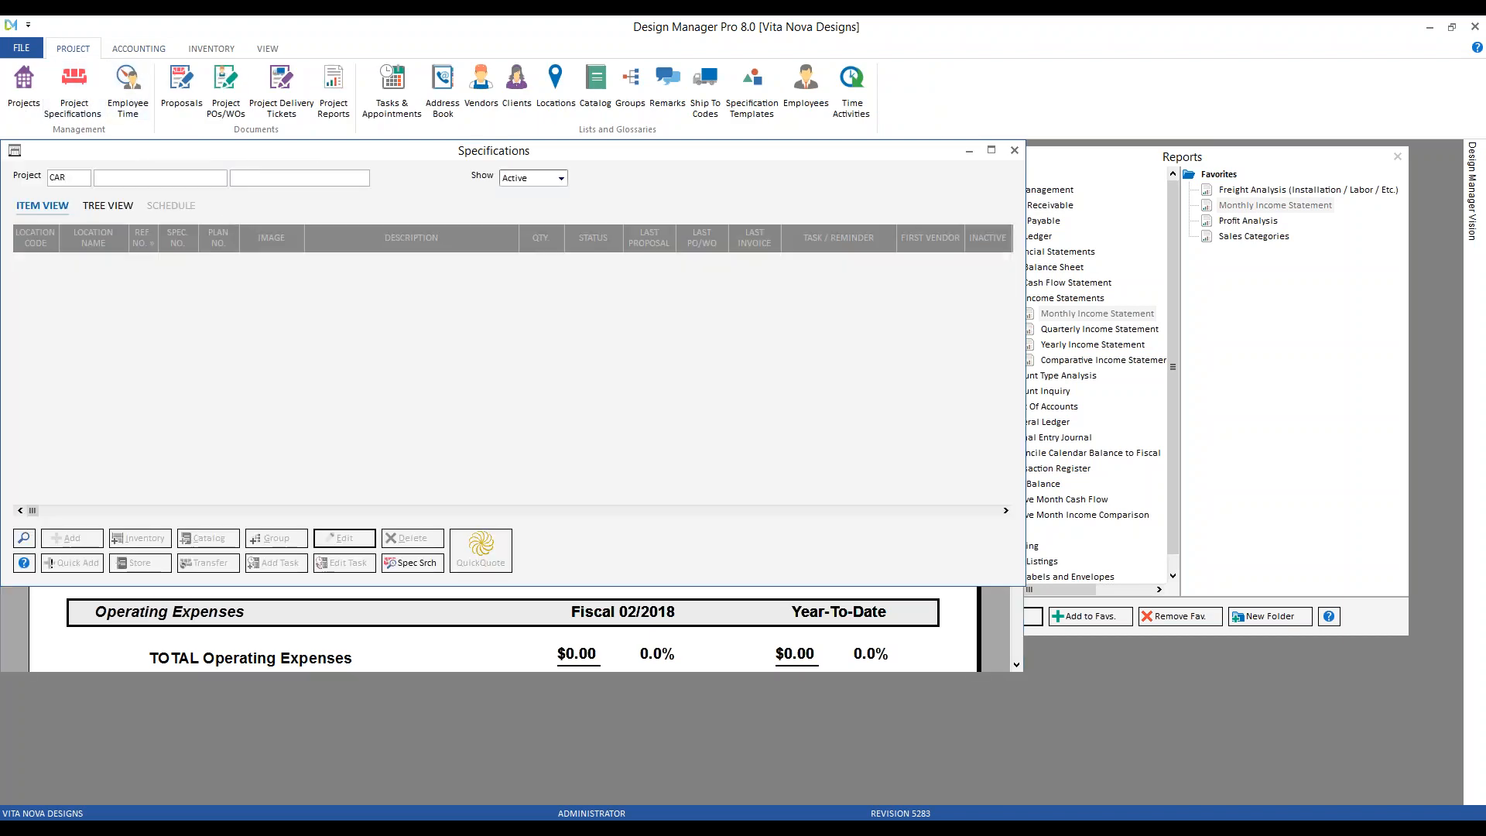
{"action": "type", "text": "01"}
{"action": "left_click", "coordinate": [140, 241]}
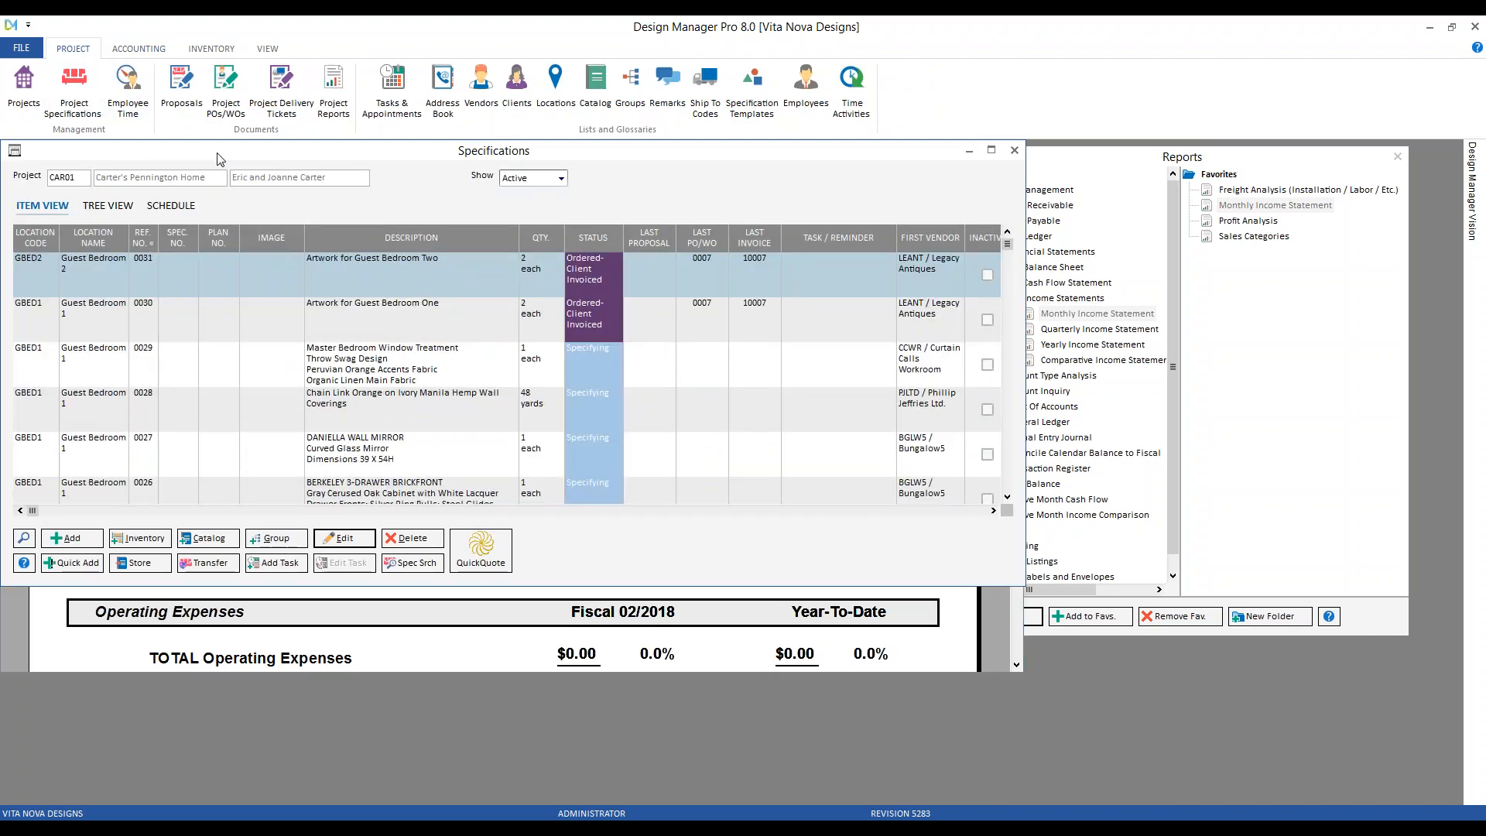
{"action": "left_click_drag", "start_coordinate": [218, 153], "coordinate": [460, 303]}
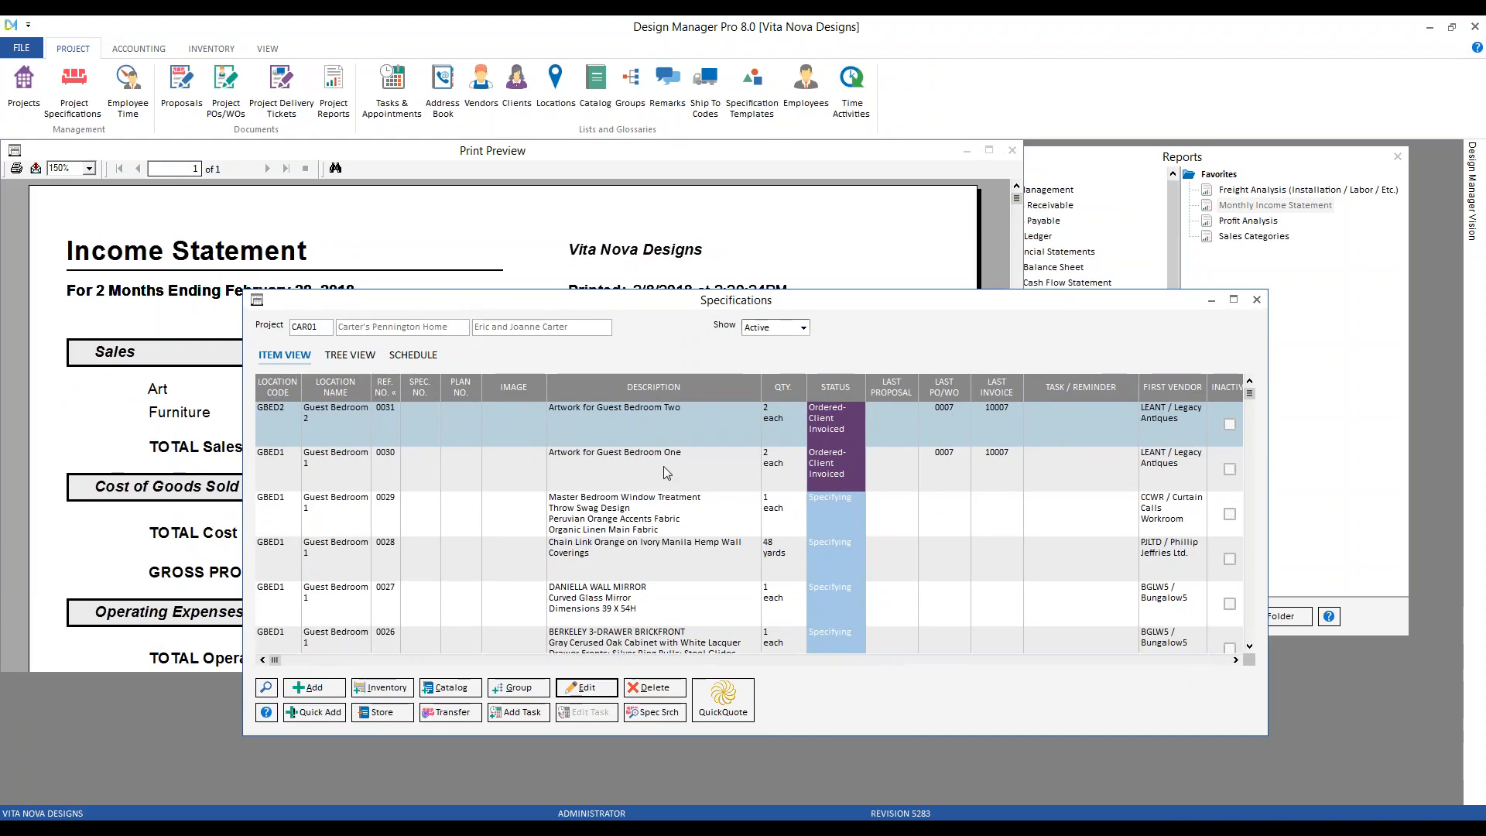
{"action": "double_click", "coordinate": [663, 466]}
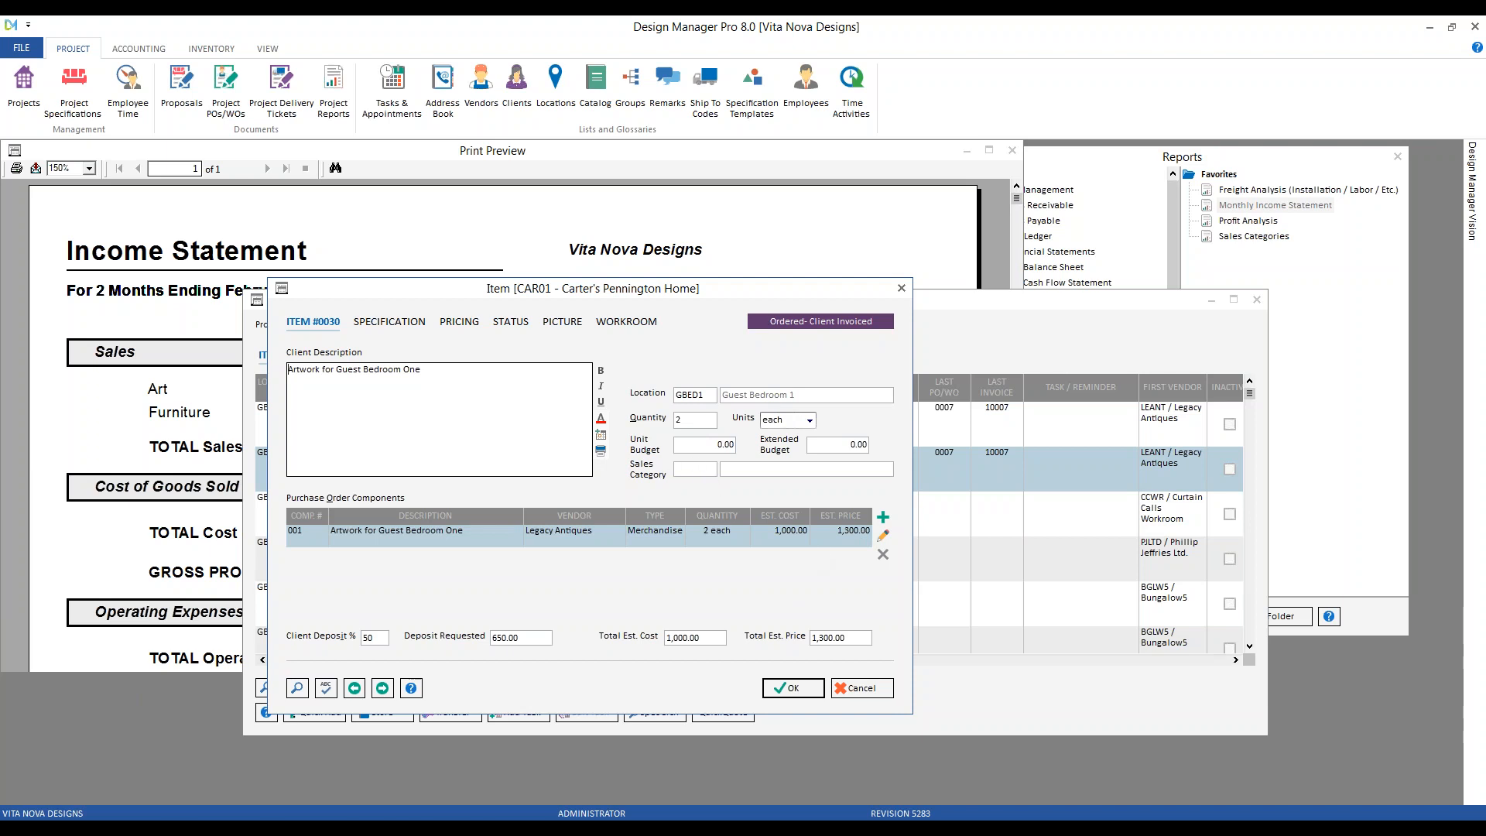
Review the default Sales and COGS accounts in Company Information, then leave without changes
{"action": "left_click", "coordinate": [160, 373]}
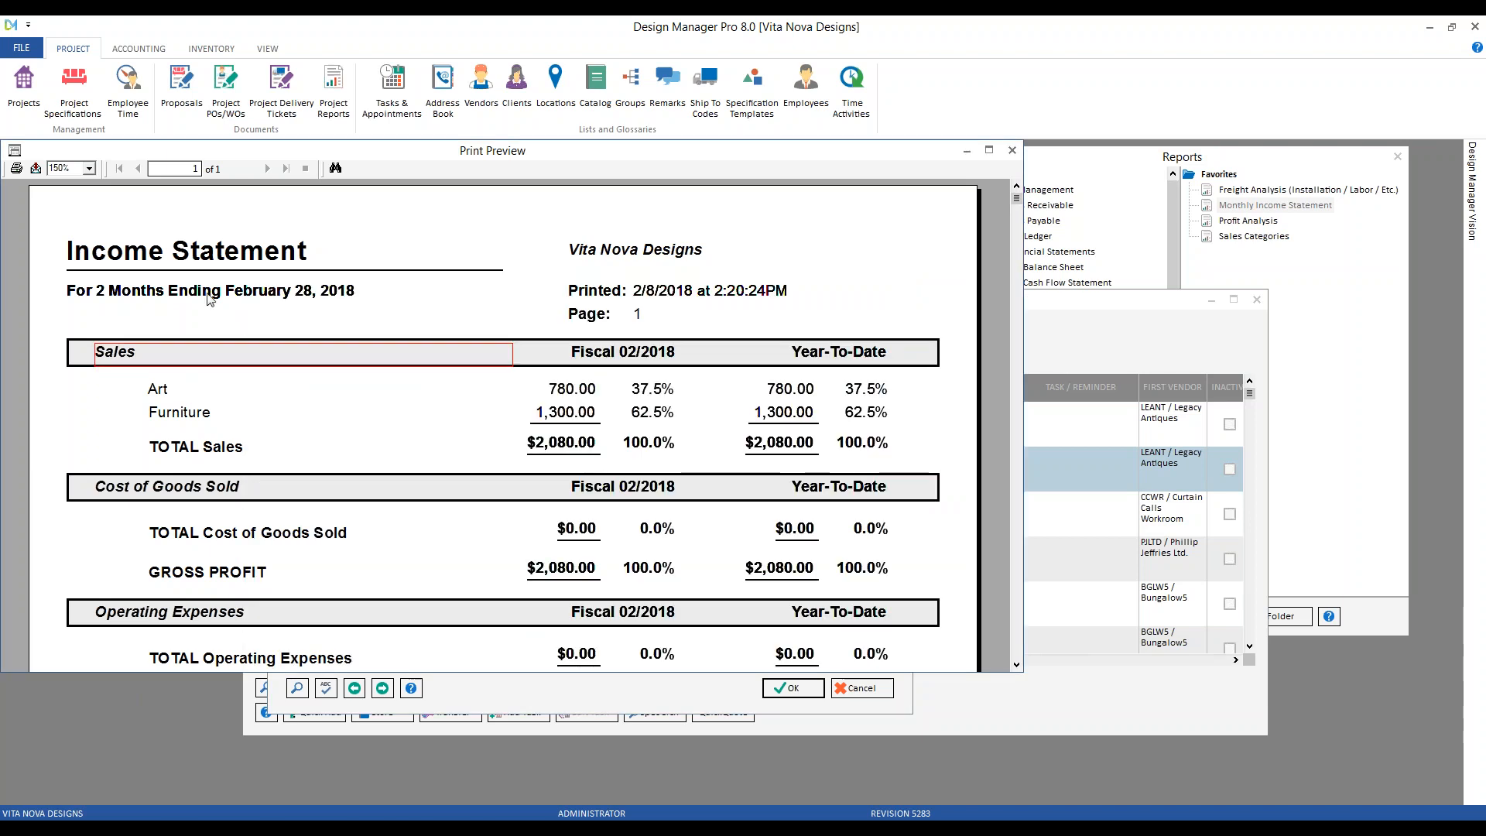
{"action": "left_click", "coordinate": [26, 50]}
{"action": "left_click", "coordinate": [47, 90]}
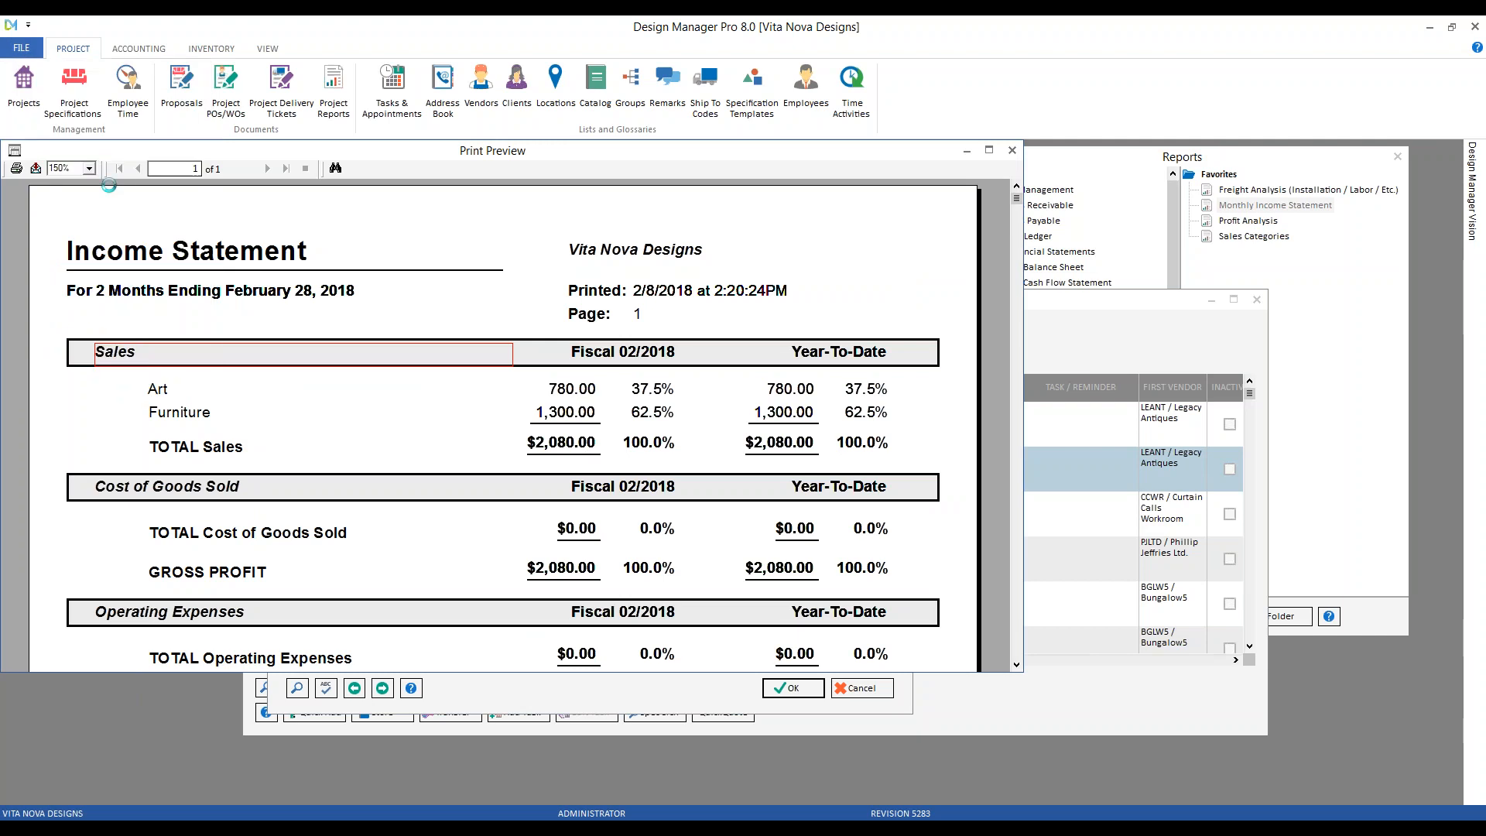
{"action": "left_click", "coordinate": [142, 220]}
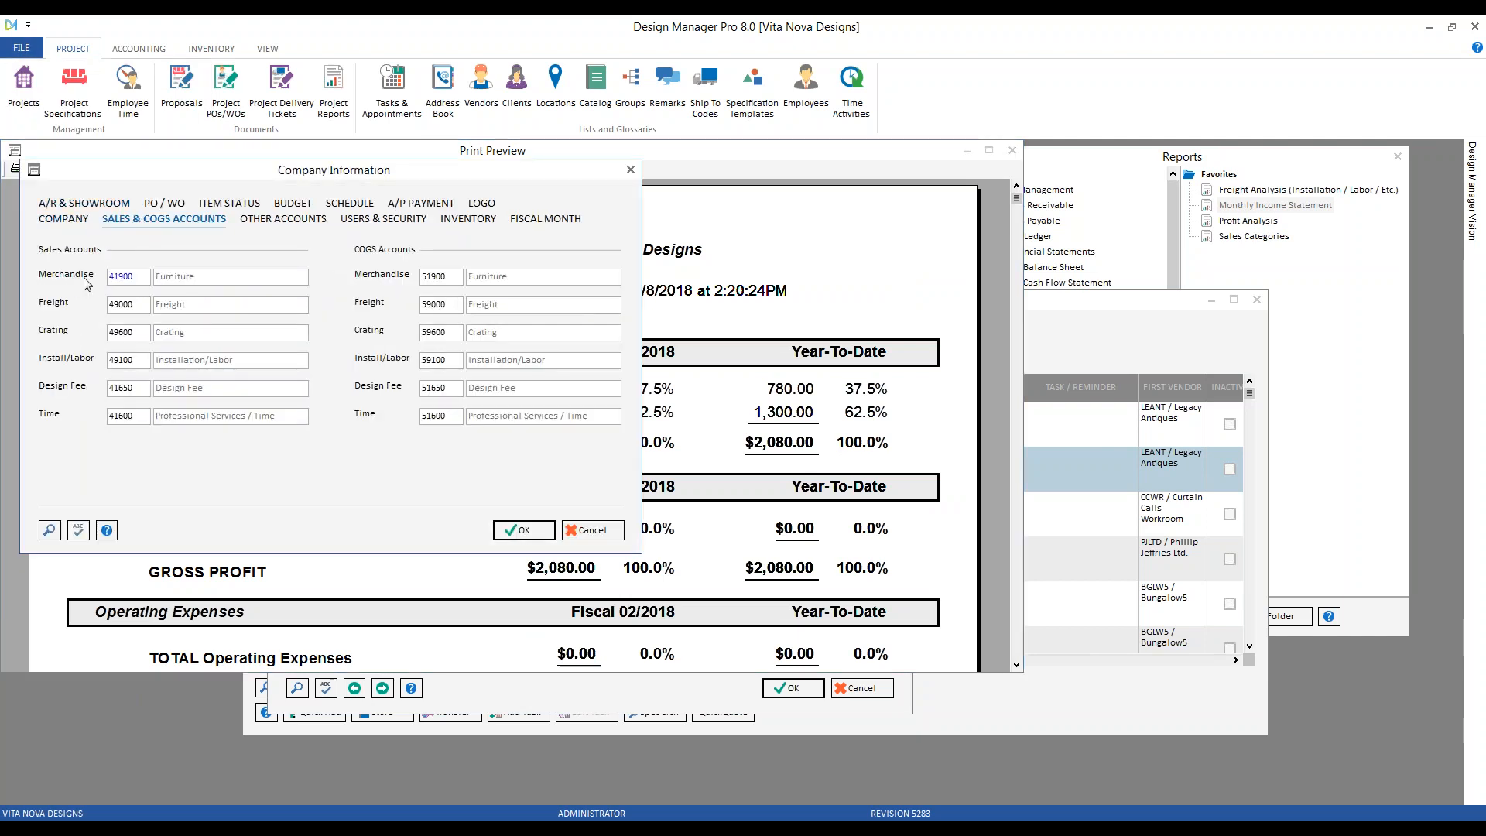
{"action": "left_click", "coordinate": [594, 531]}
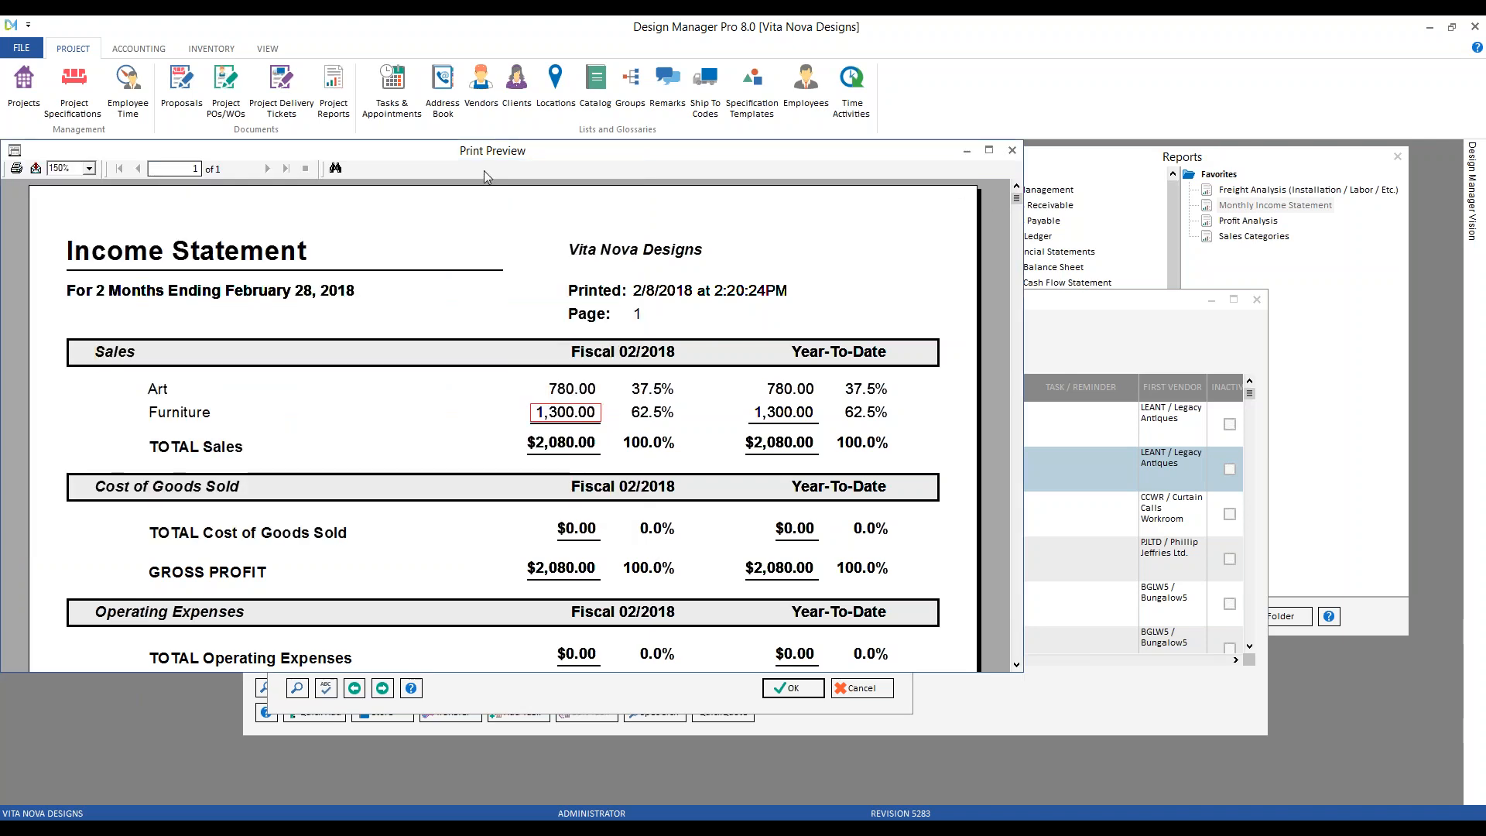
Move the income statement preview lower in the workspace and bring the item 0030 window in front of it
{"action": "left_click_drag", "start_coordinate": [481, 155], "coordinate": [499, 184]}
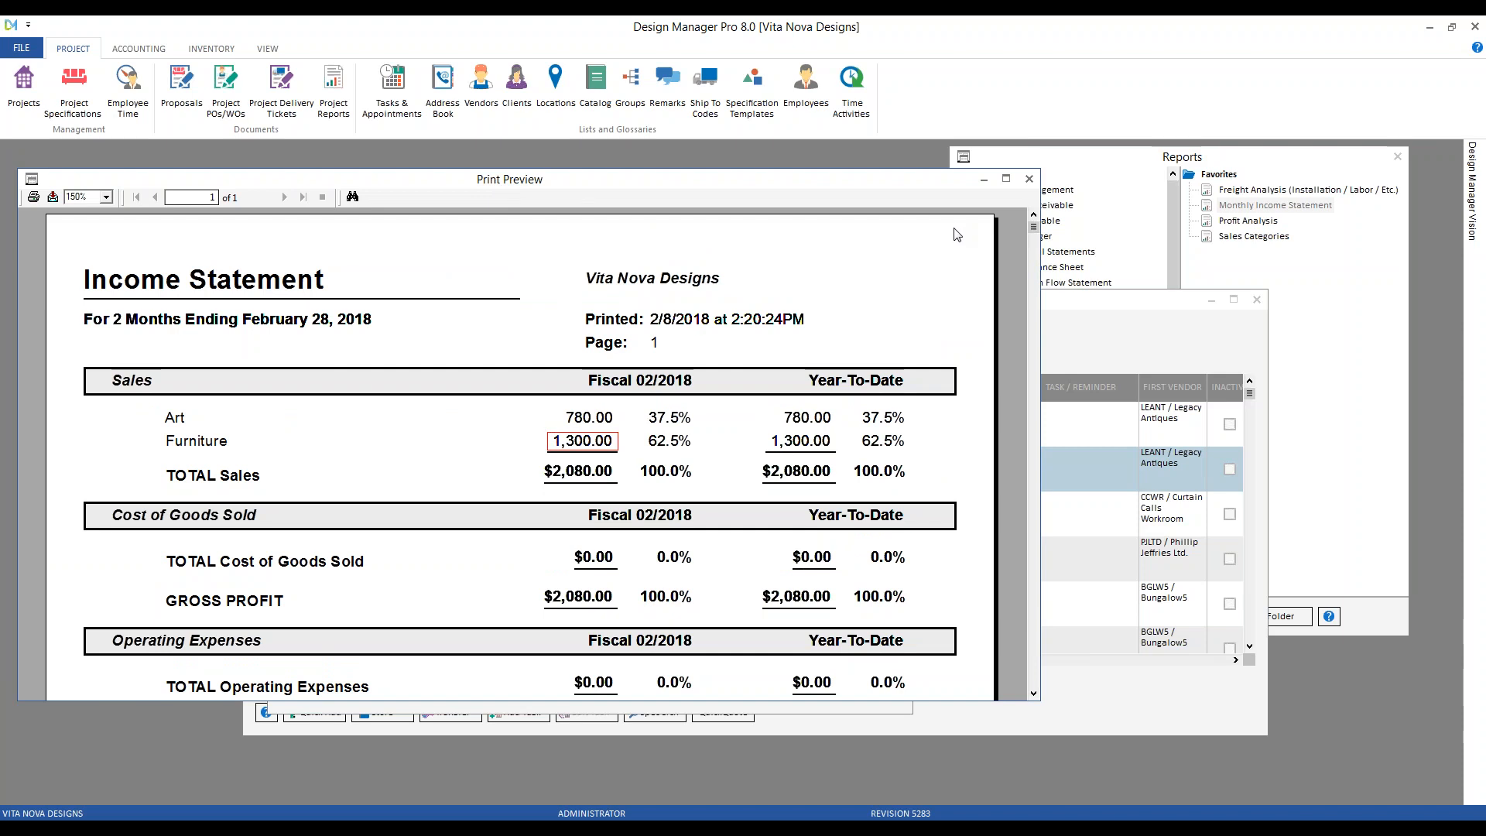
{"action": "left_click", "coordinate": [1055, 331]}
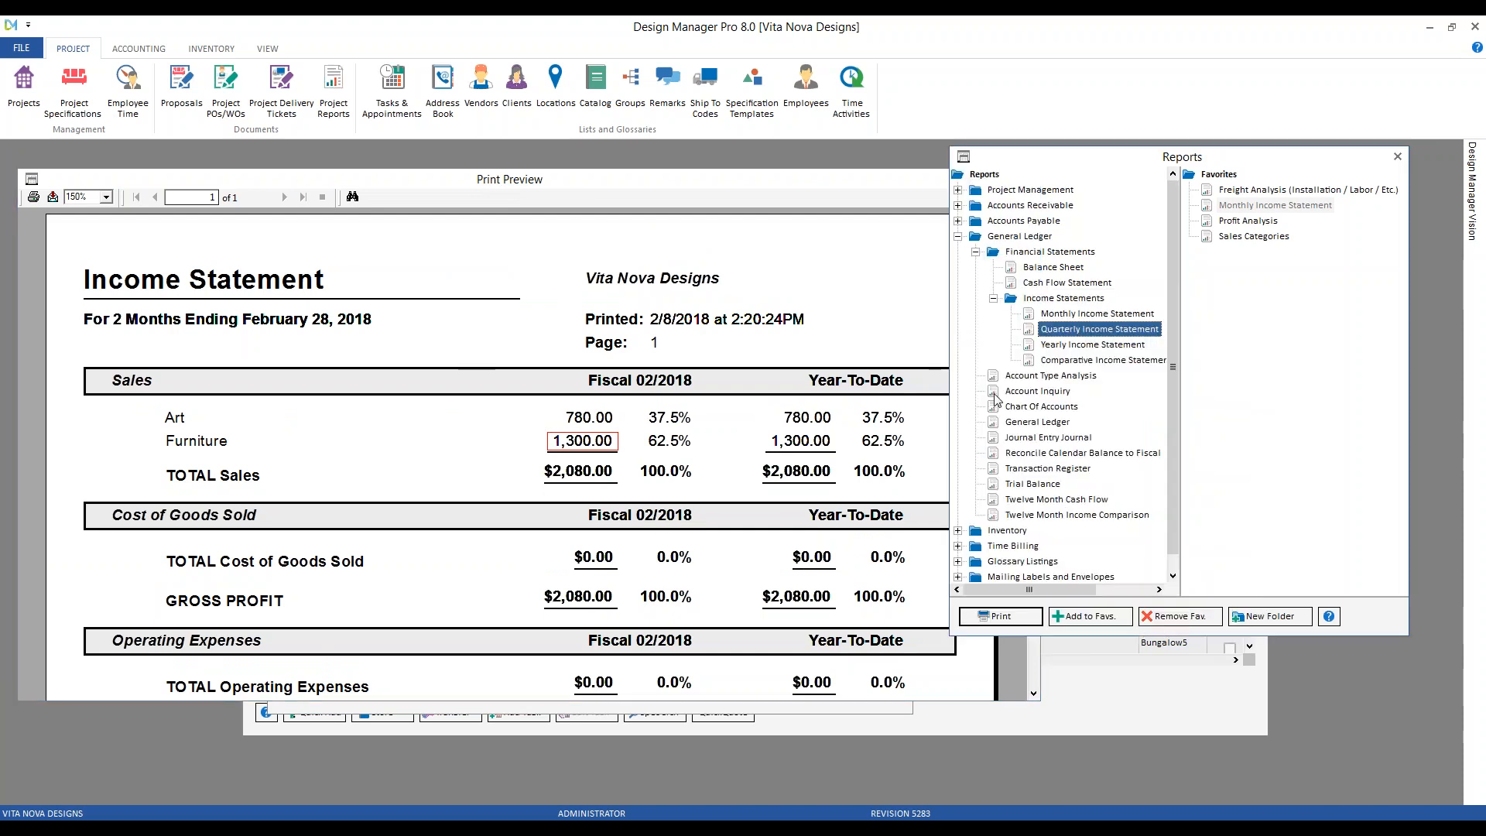
{"action": "left_click", "coordinate": [867, 183]}
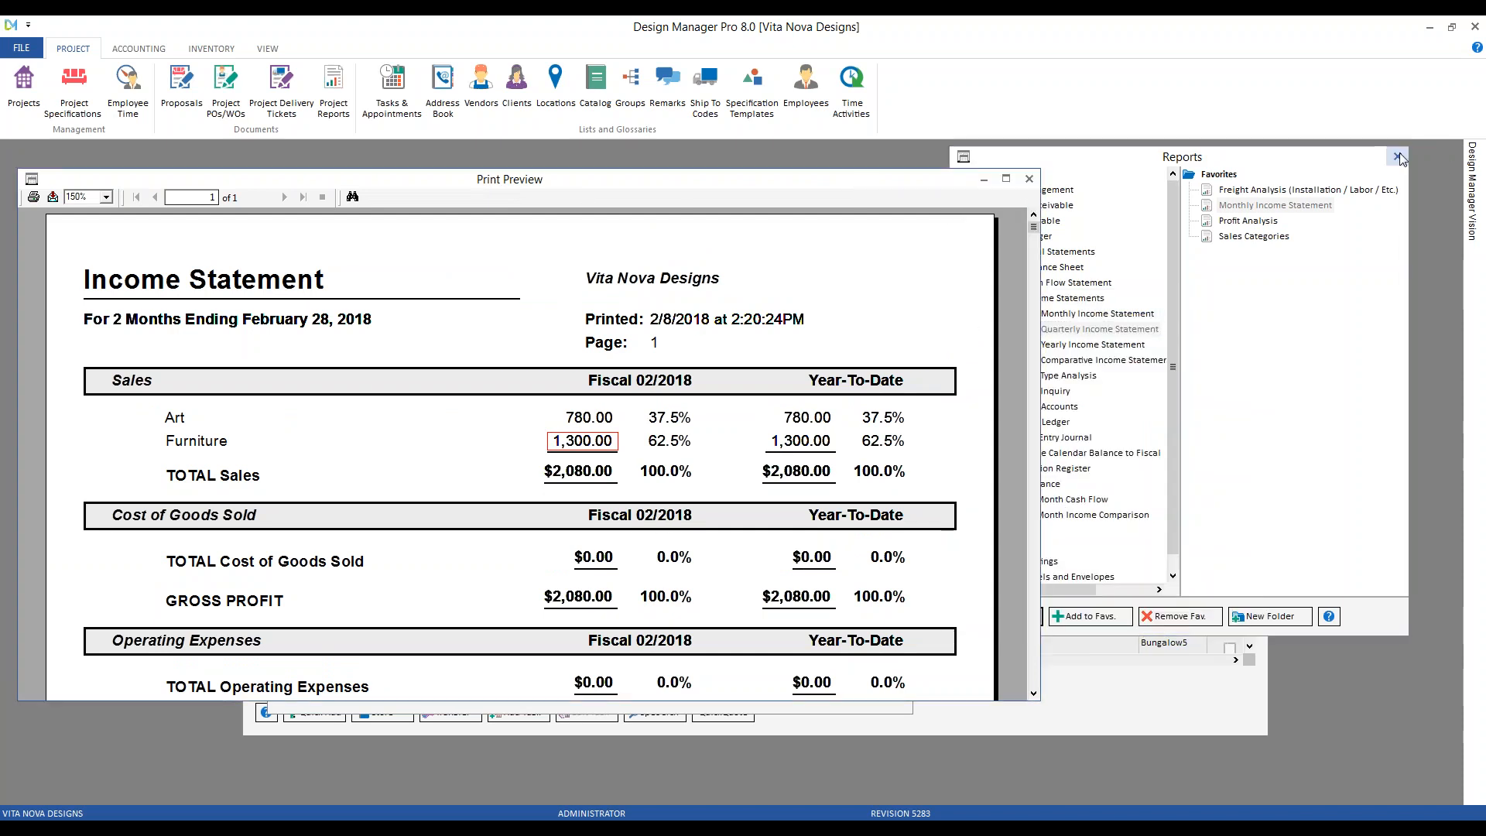
{"action": "left_click_drag", "start_coordinate": [783, 191], "coordinate": [809, 305]}
{"action": "left_click", "coordinate": [721, 281]}
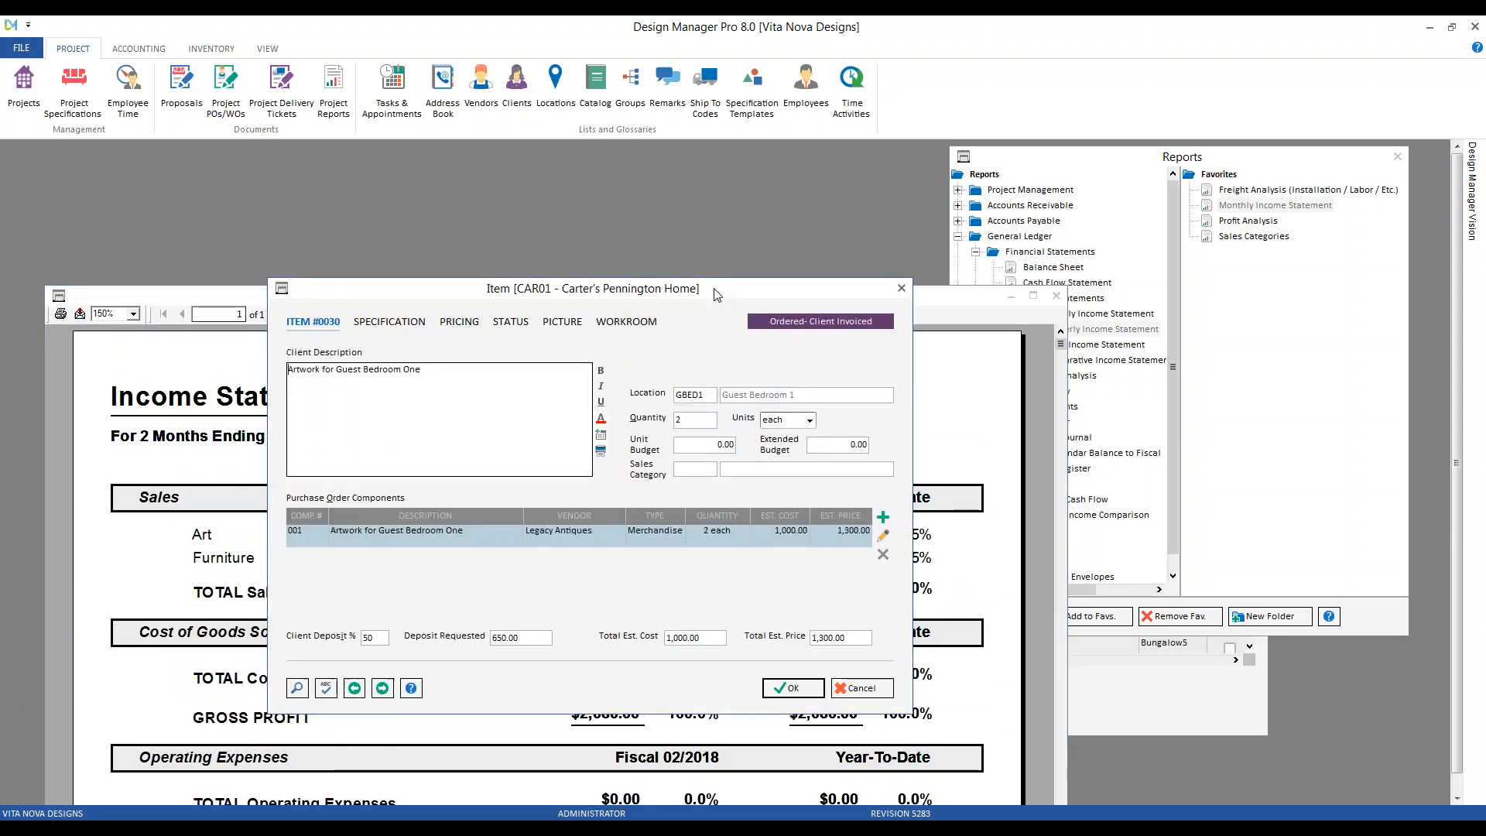
Review the Sales and COGS accounts of item 0031's ART sales category, then leave the category and item without changes
{"action": "left_click", "coordinate": [382, 688]}
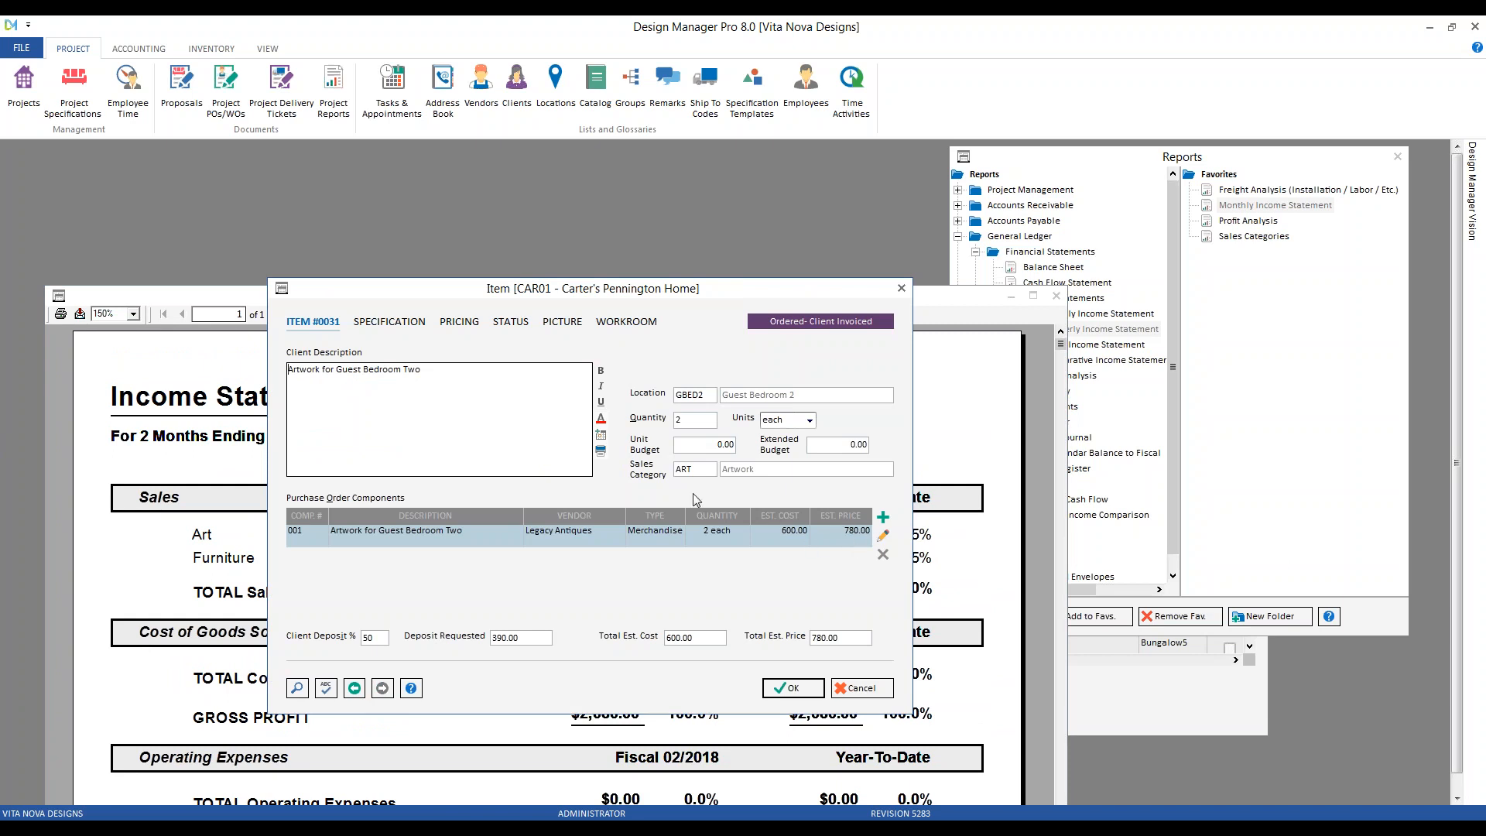
{"action": "left_click", "coordinate": [694, 468]}
{"action": "left_click", "coordinate": [297, 687]}
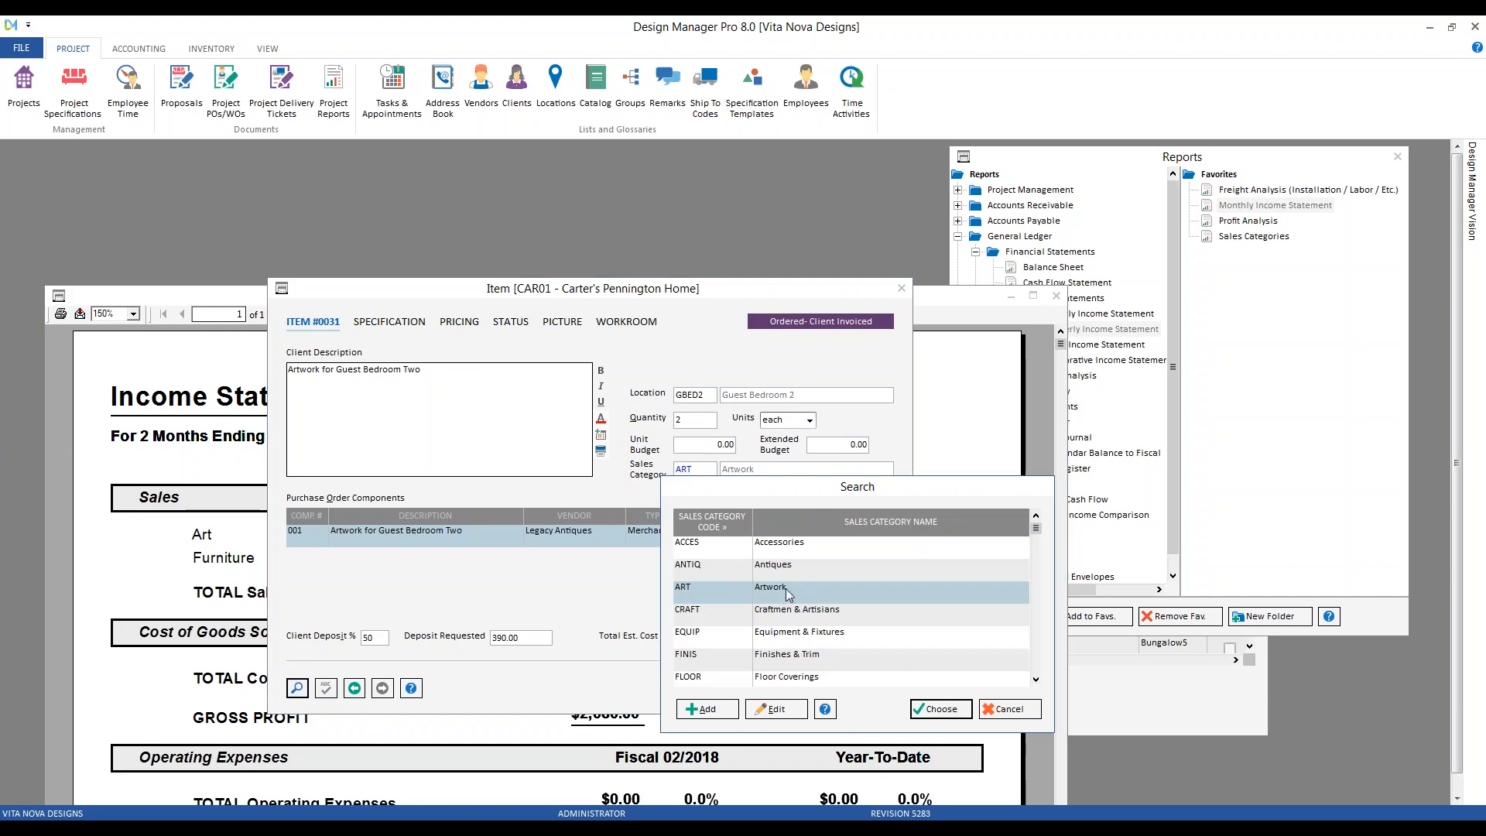
{"action": "left_click", "coordinate": [775, 708]}
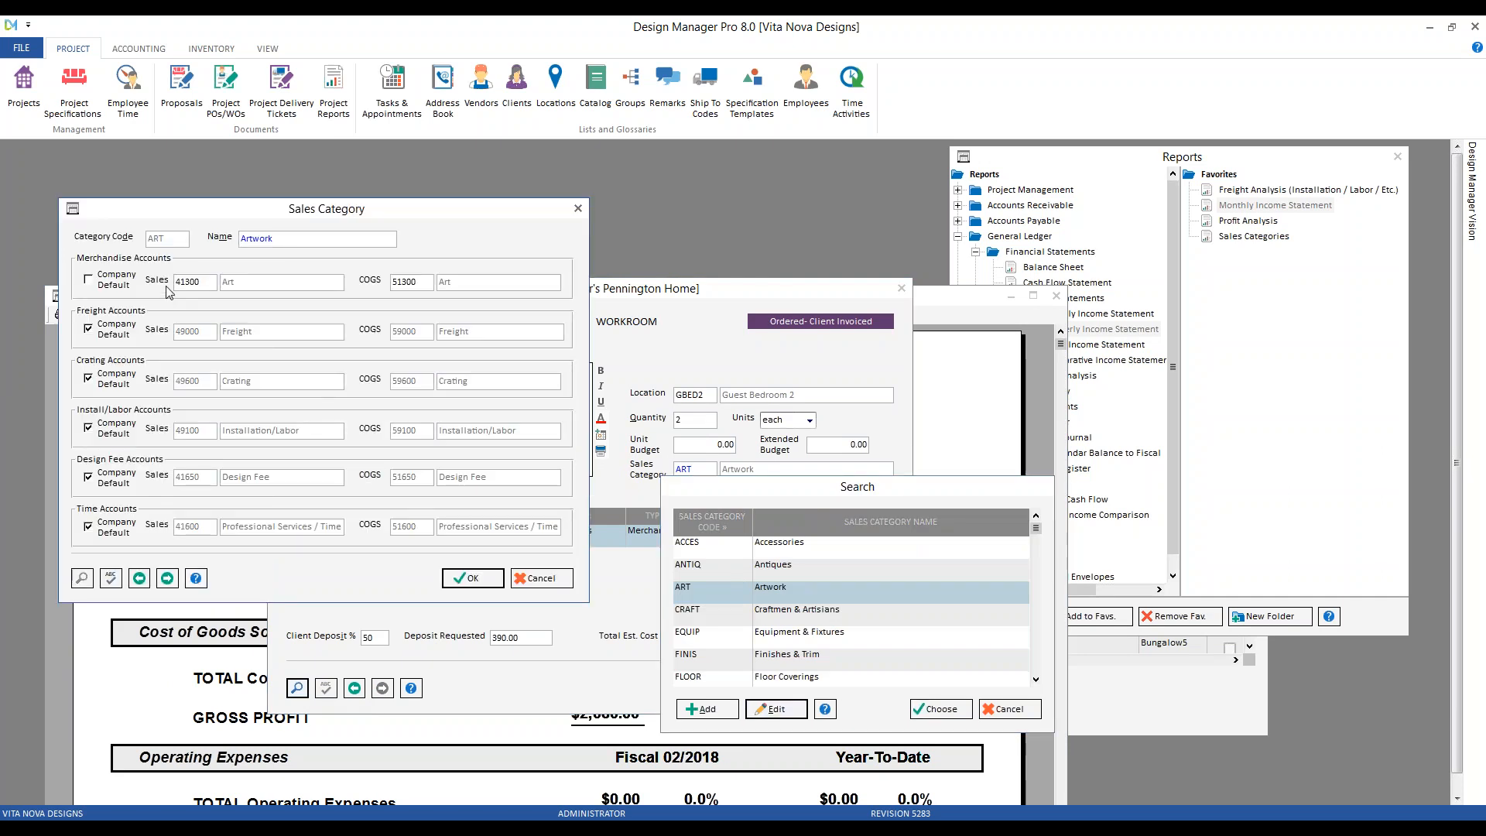
{"action": "left_click", "coordinate": [554, 581]}
{"action": "left_click", "coordinate": [1010, 709]}
{"action": "left_click", "coordinate": [855, 689]}
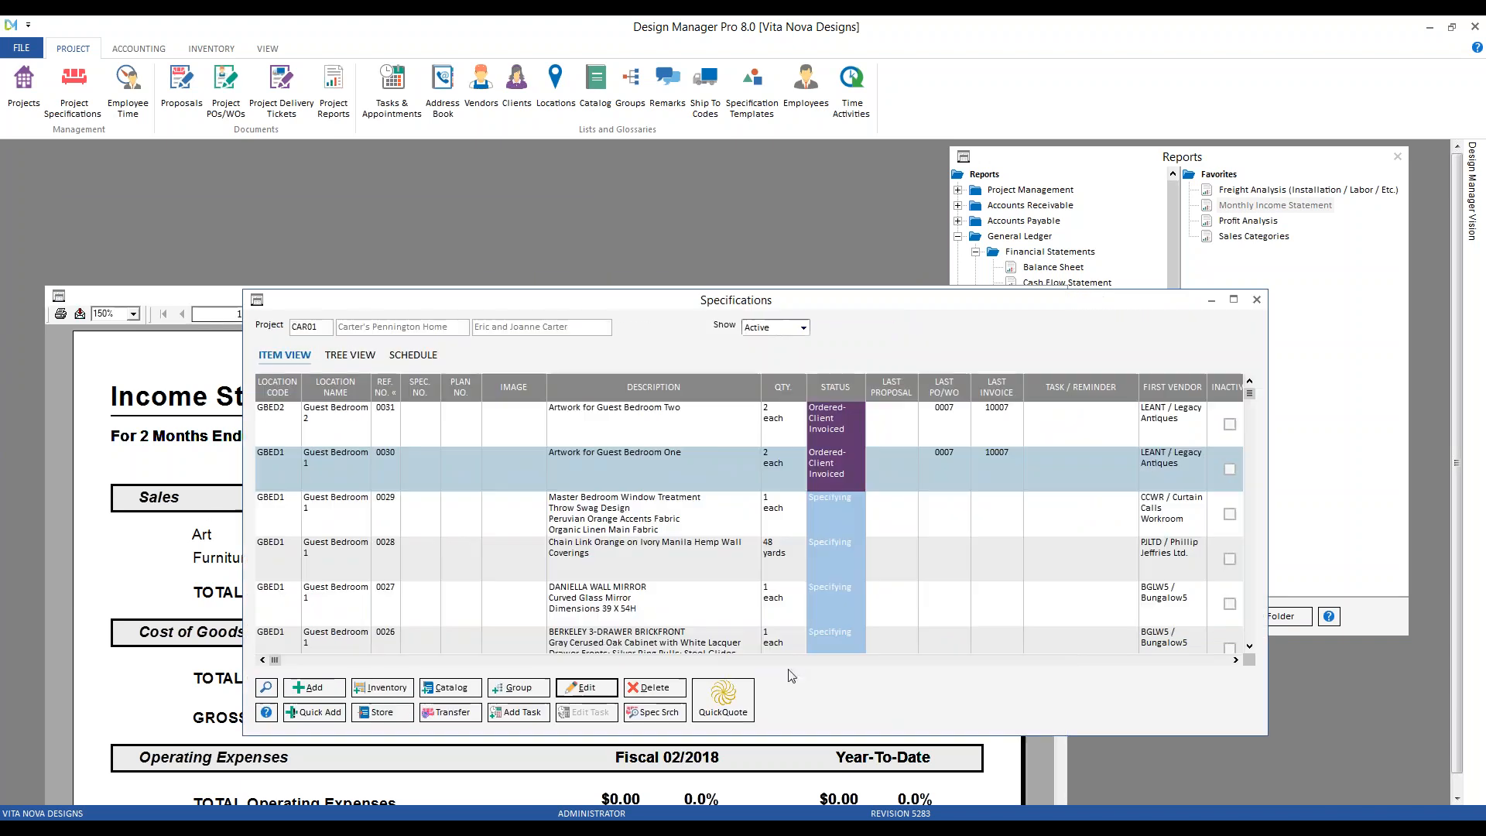
Re-examine the Art line under Sales in the income statement preview, then close the preview and the Specifications window
{"action": "left_click", "coordinate": [208, 509]}
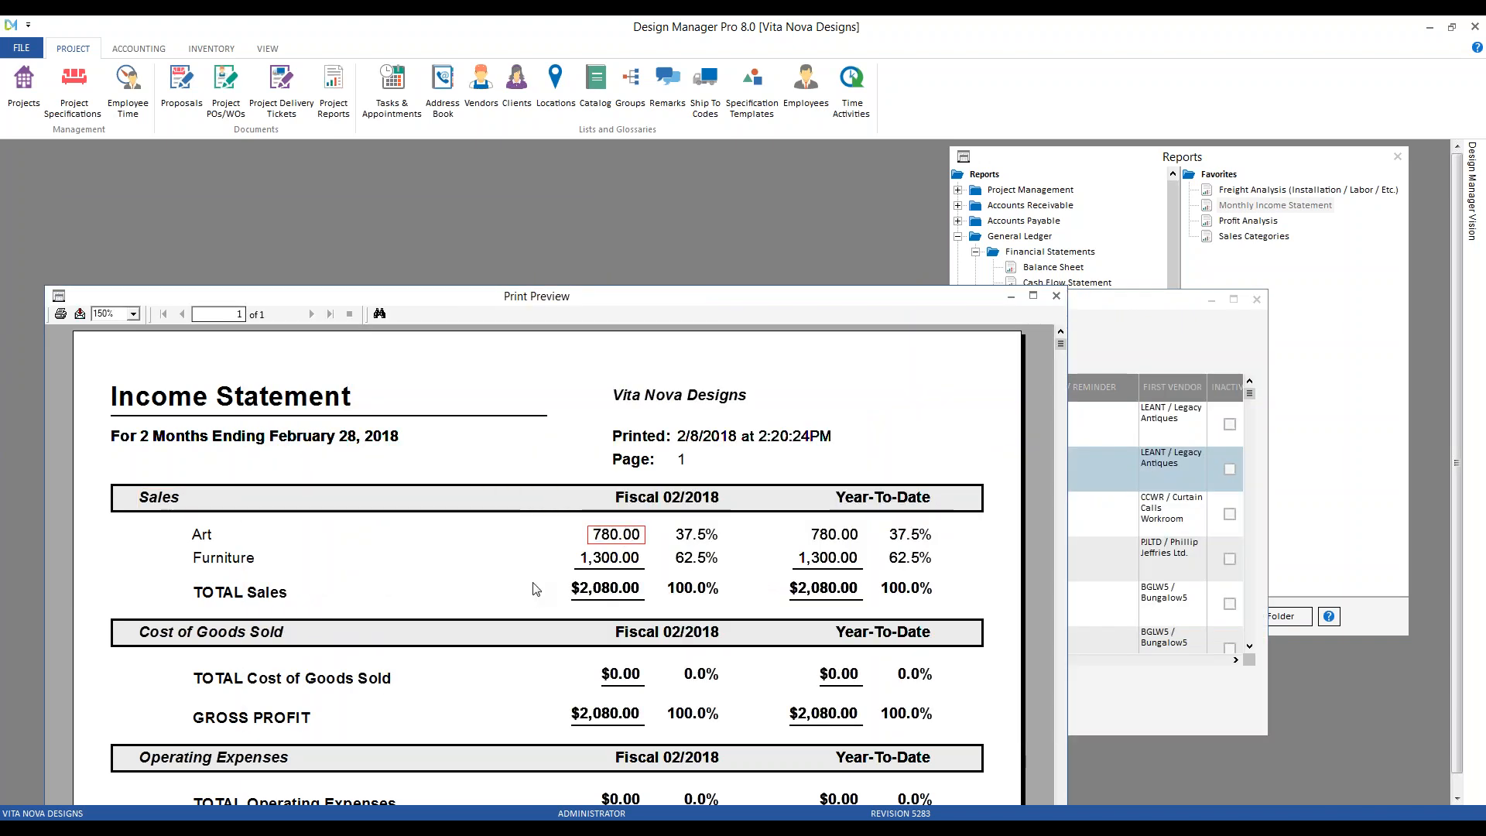
{"action": "left_click_drag", "start_coordinate": [509, 302], "coordinate": [500, 197]}
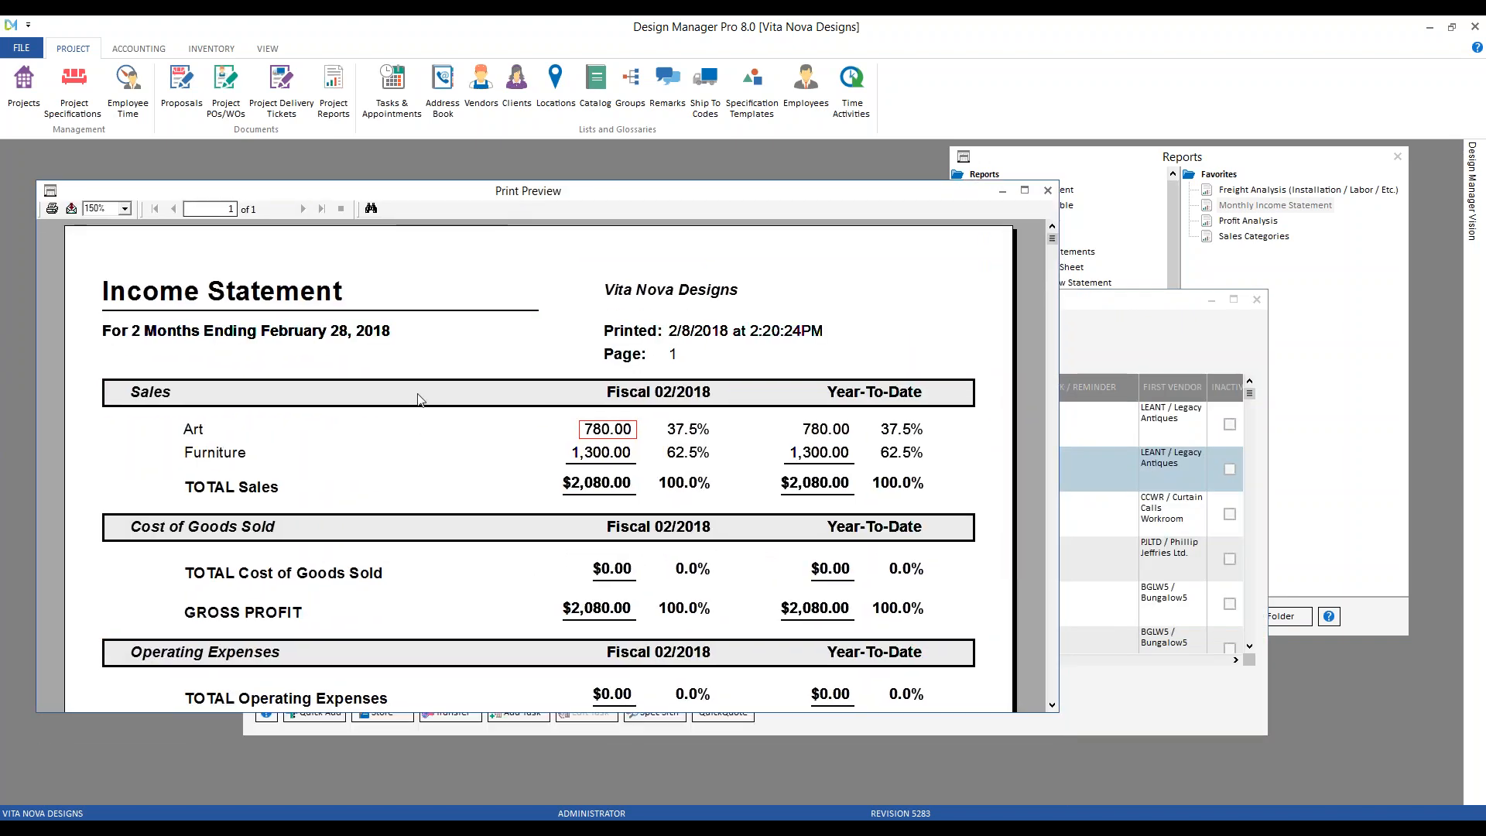
{"action": "left_click", "coordinate": [1048, 190]}
{"action": "left_click", "coordinate": [1252, 301]}
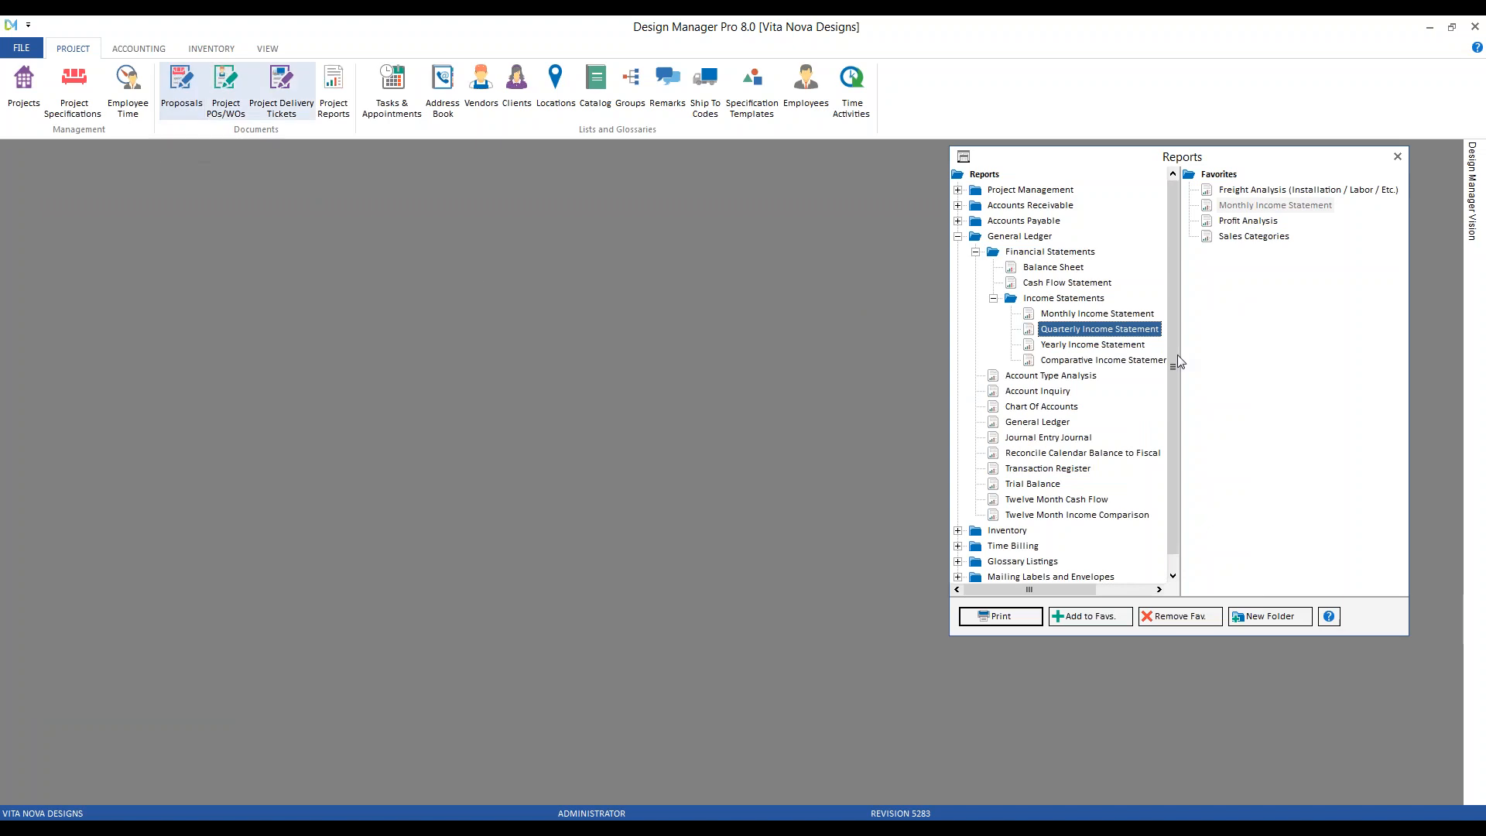
Preview the February 2018 Monthly Income Statement without suppressing zero accounts, examine Cost of Goods Sold, and close it
{"action": "double_click", "coordinate": [1257, 207]}
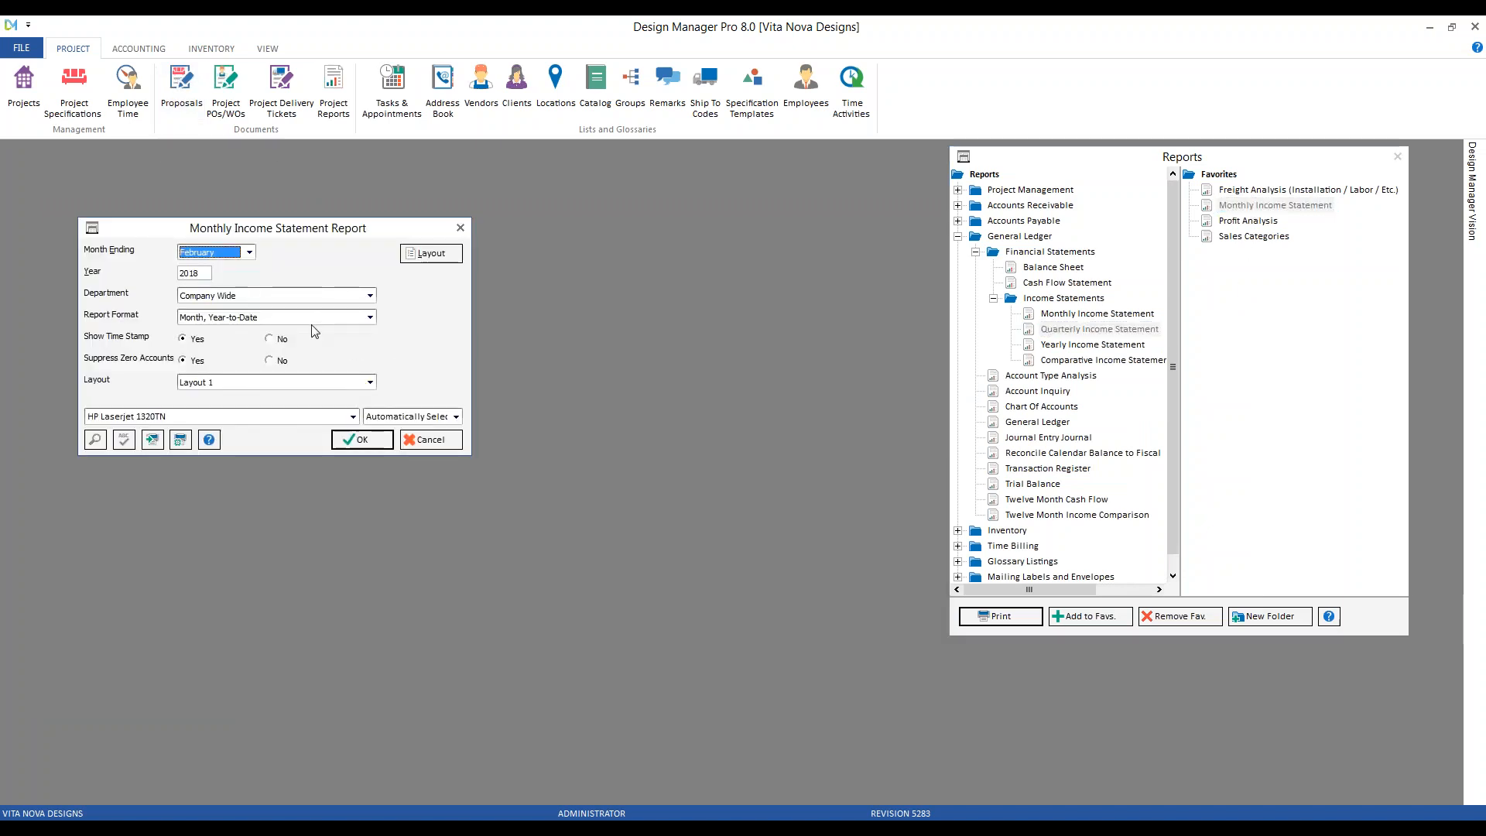
{"action": "left_click", "coordinate": [281, 361]}
{"action": "left_click", "coordinate": [368, 443]}
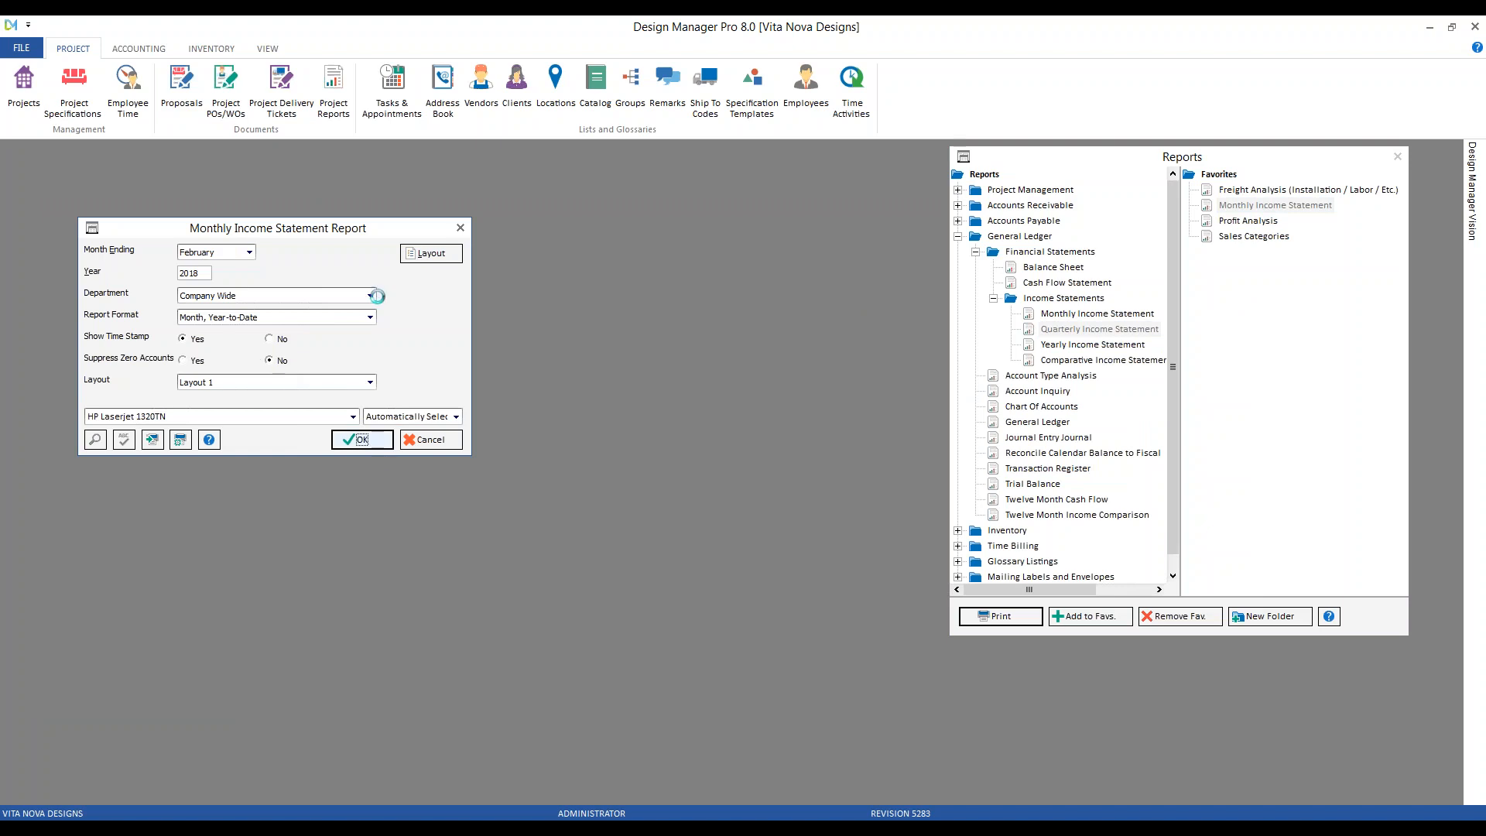
{"action": "scroll", "coordinate": [436, 462], "scroll_direction": "down", "scroll_amount": 6}
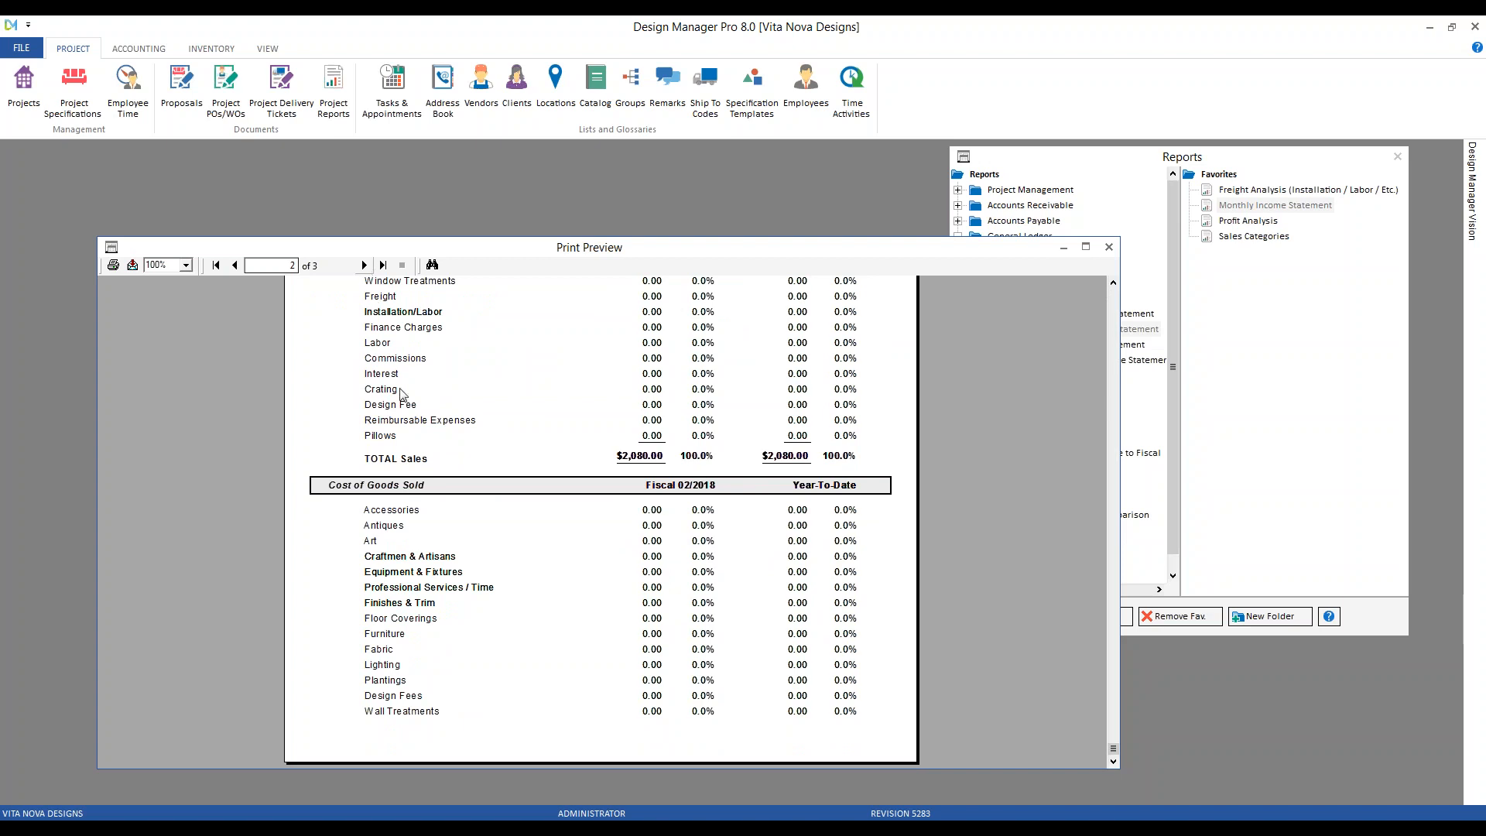
{"action": "scroll", "coordinate": [446, 471], "scroll_direction": "down", "scroll_amount": 6}
{"action": "scroll", "coordinate": [446, 471], "scroll_direction": "up", "scroll_amount": 4}
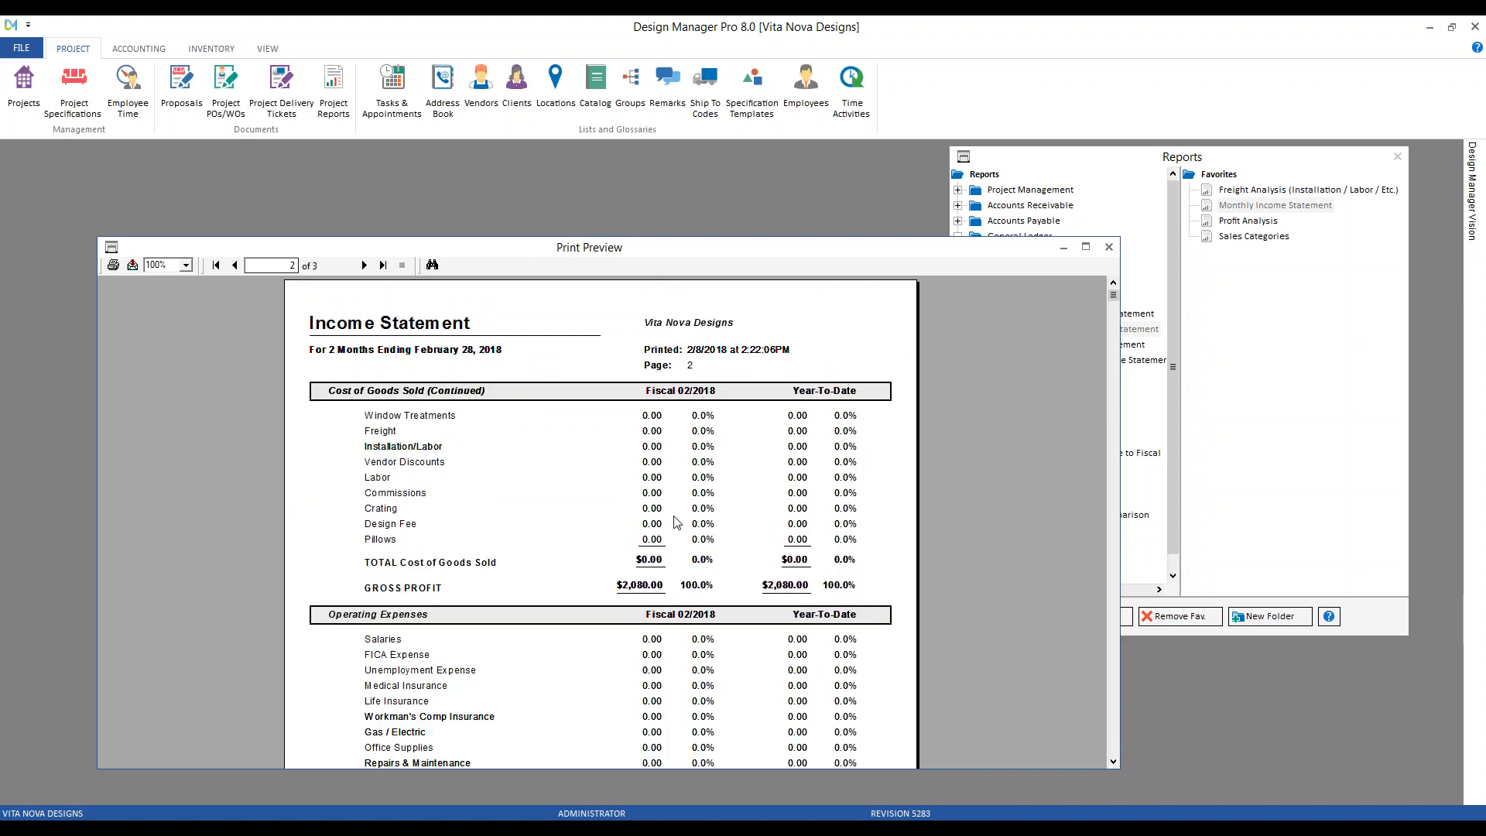
{"action": "left_click", "coordinate": [1109, 247]}
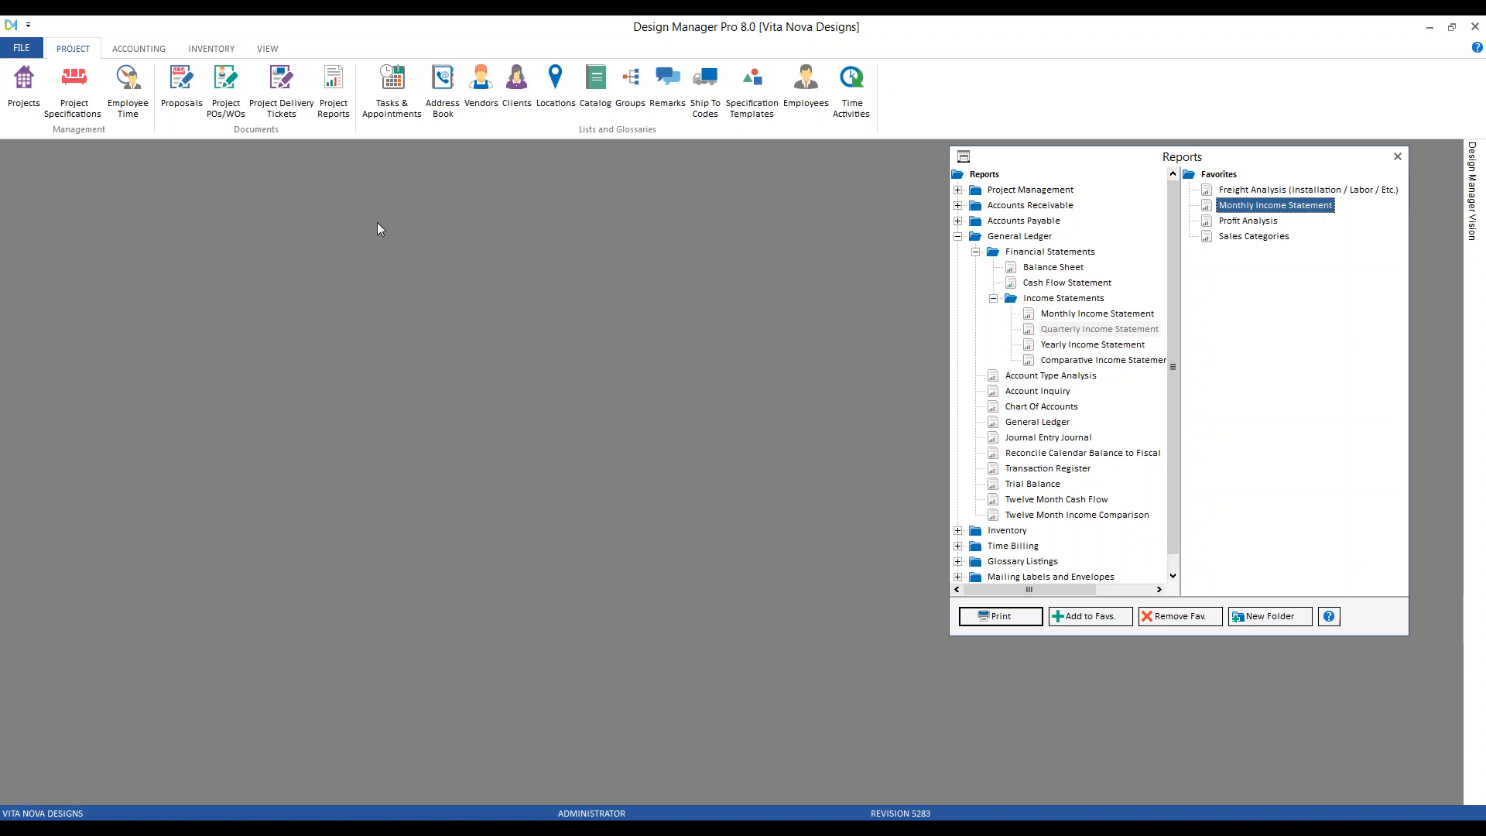
Add a vendor invoice for project CAR01's Legacy Antiques purchase order and check both guest bedroom artwork lines
{"action": "left_click", "coordinate": [139, 48]}
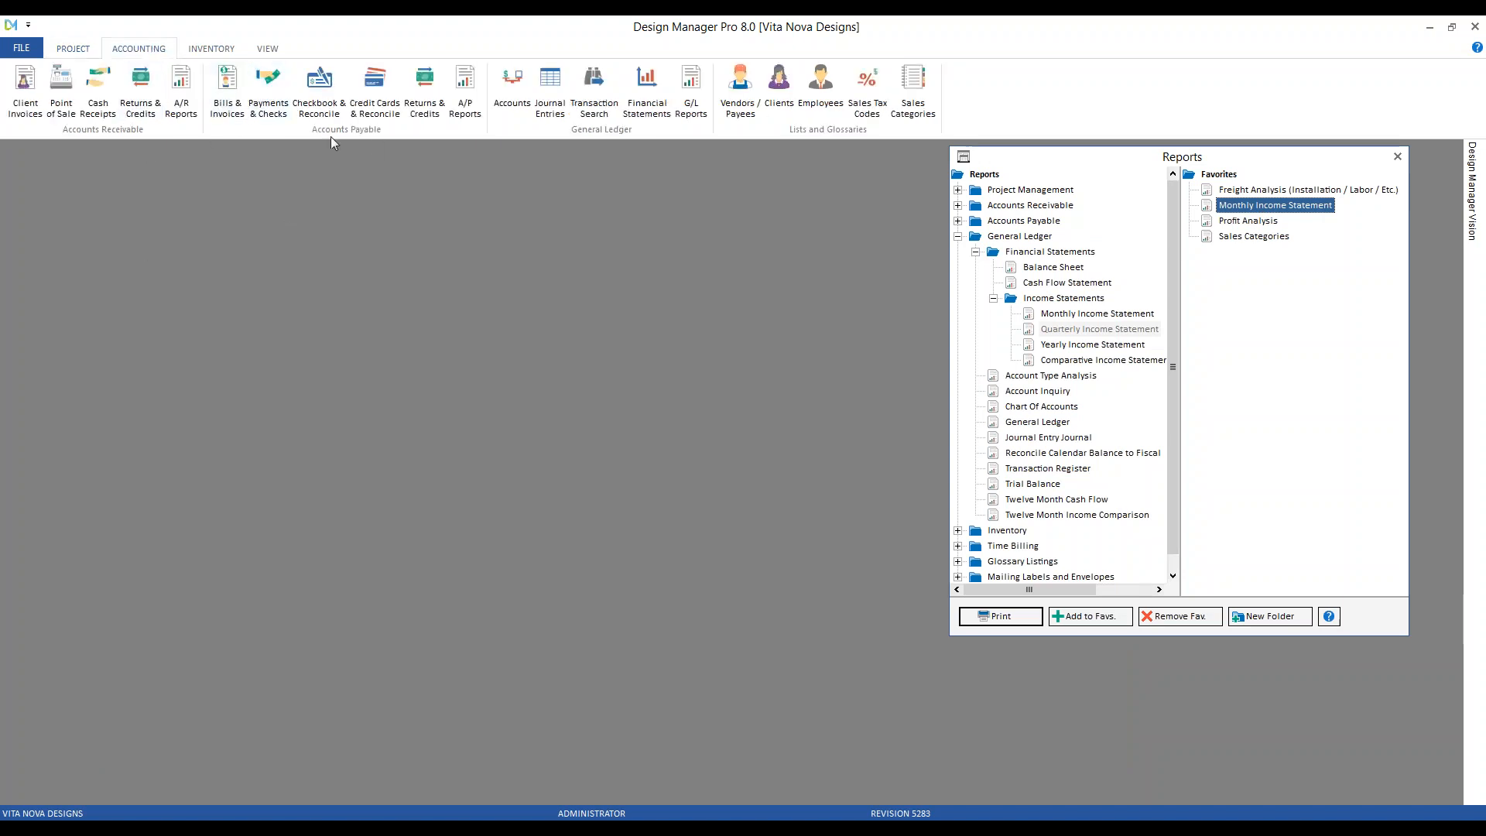
{"action": "left_click", "coordinate": [227, 91]}
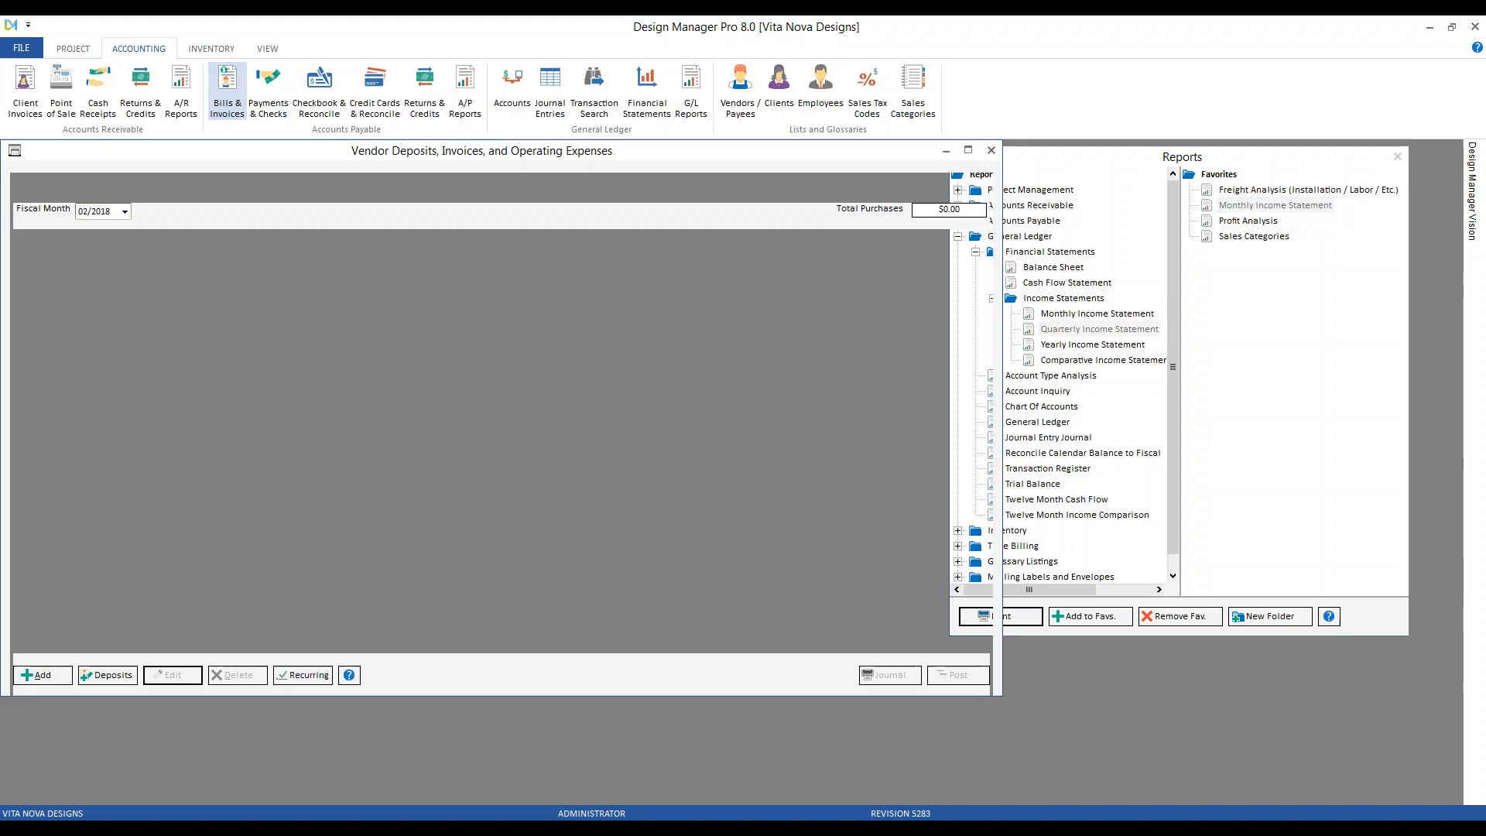
{"action": "left_click", "coordinate": [43, 675]}
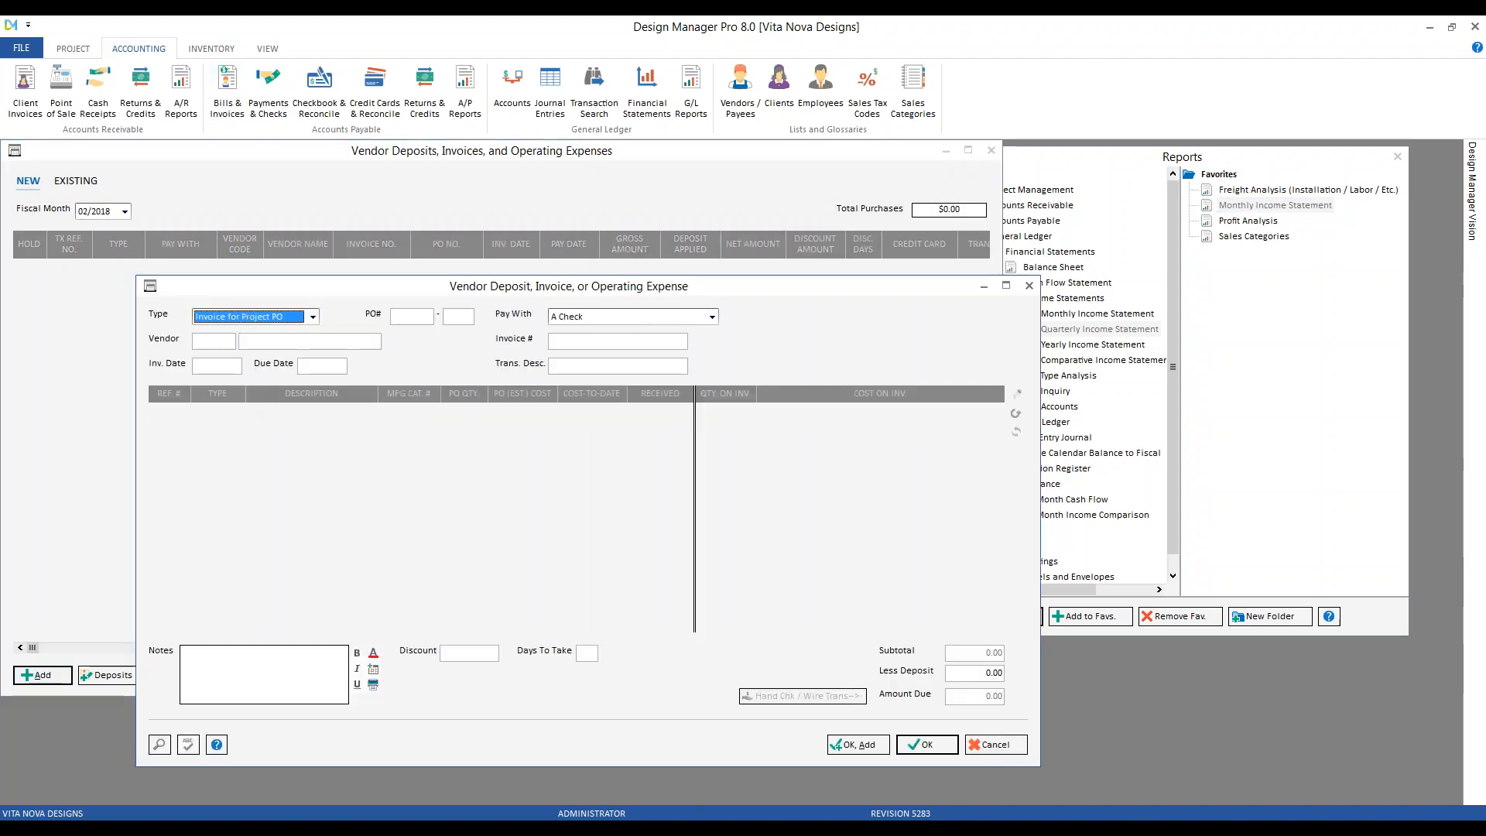
{"action": "type", "text": "CAR0"}
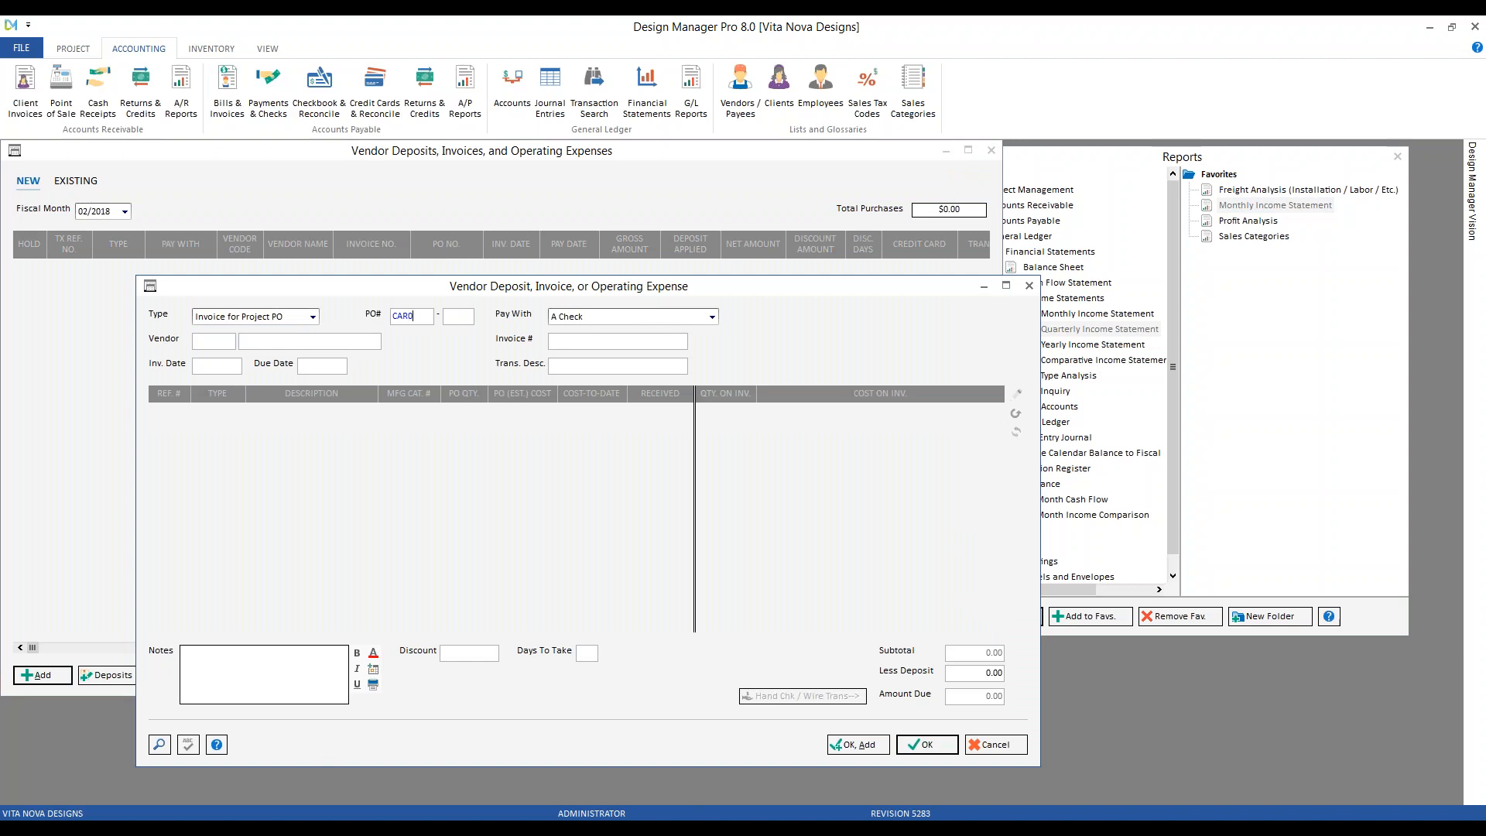
{"action": "type", "text": "1-0007"}
{"action": "key", "text": "Tab"}
{"action": "left_click", "coordinate": [415, 430]}
{"action": "left_click", "coordinate": [410, 417]}
{"action": "left_click", "coordinate": [413, 431]}
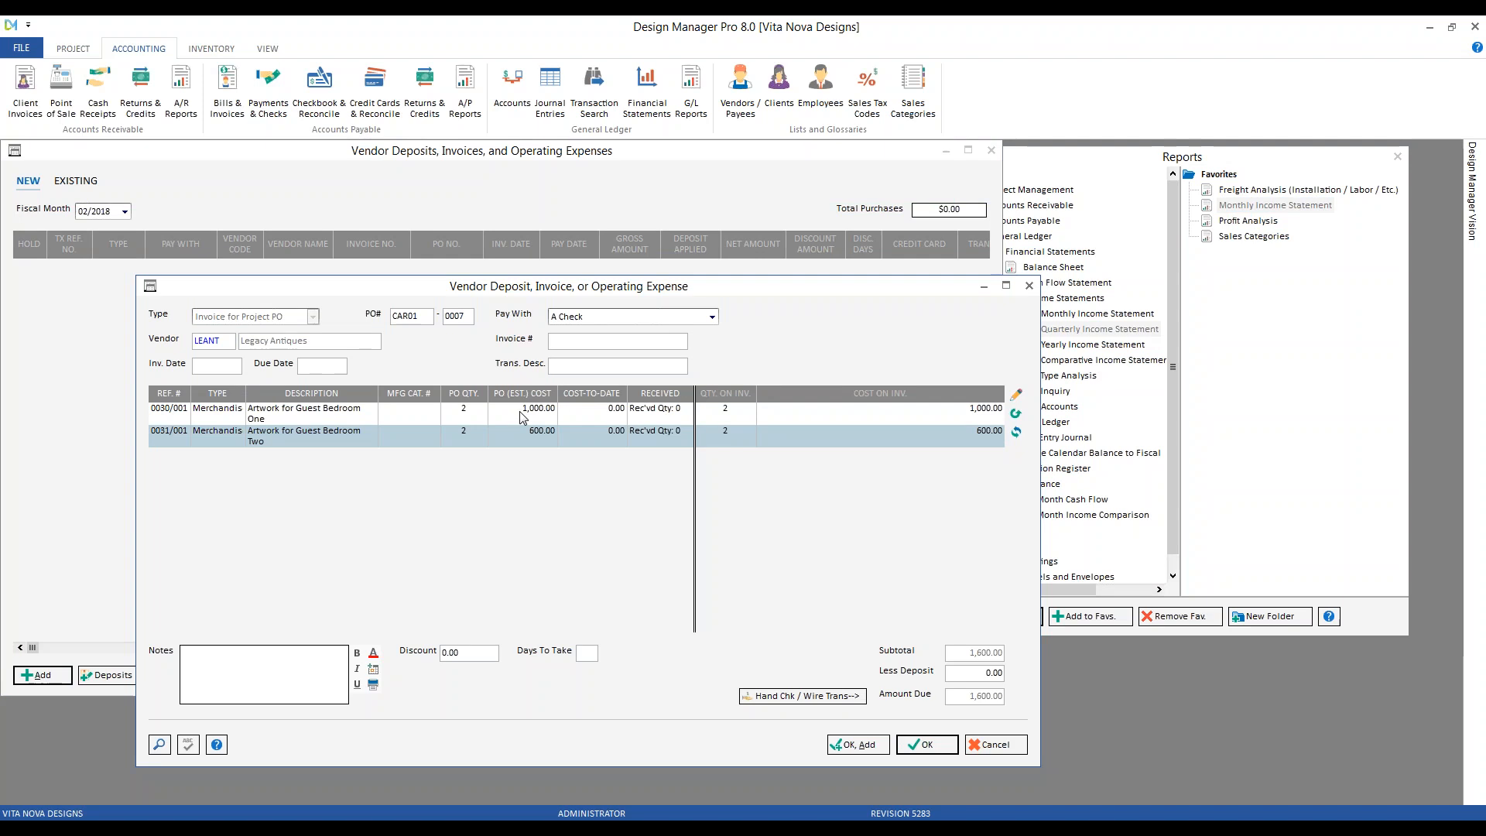
{"action": "left_click", "coordinate": [519, 411]}
{"action": "left_click", "coordinate": [525, 436]}
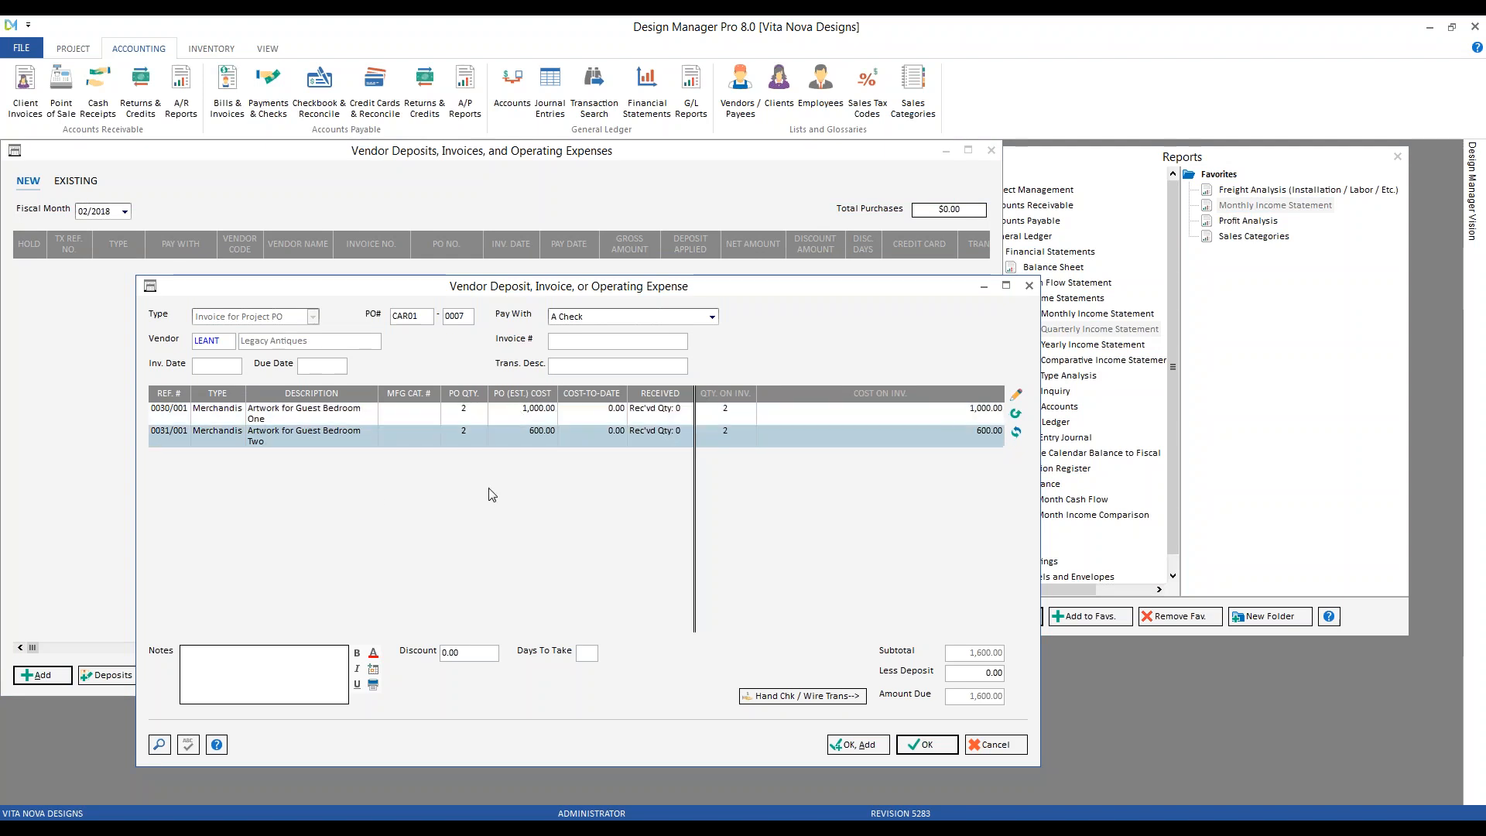
Enter "sales category example" as the invoice number and transaction description, with invoice date 2/8/2018 and due date 3/5/2018
{"action": "left_click", "coordinate": [577, 341]}
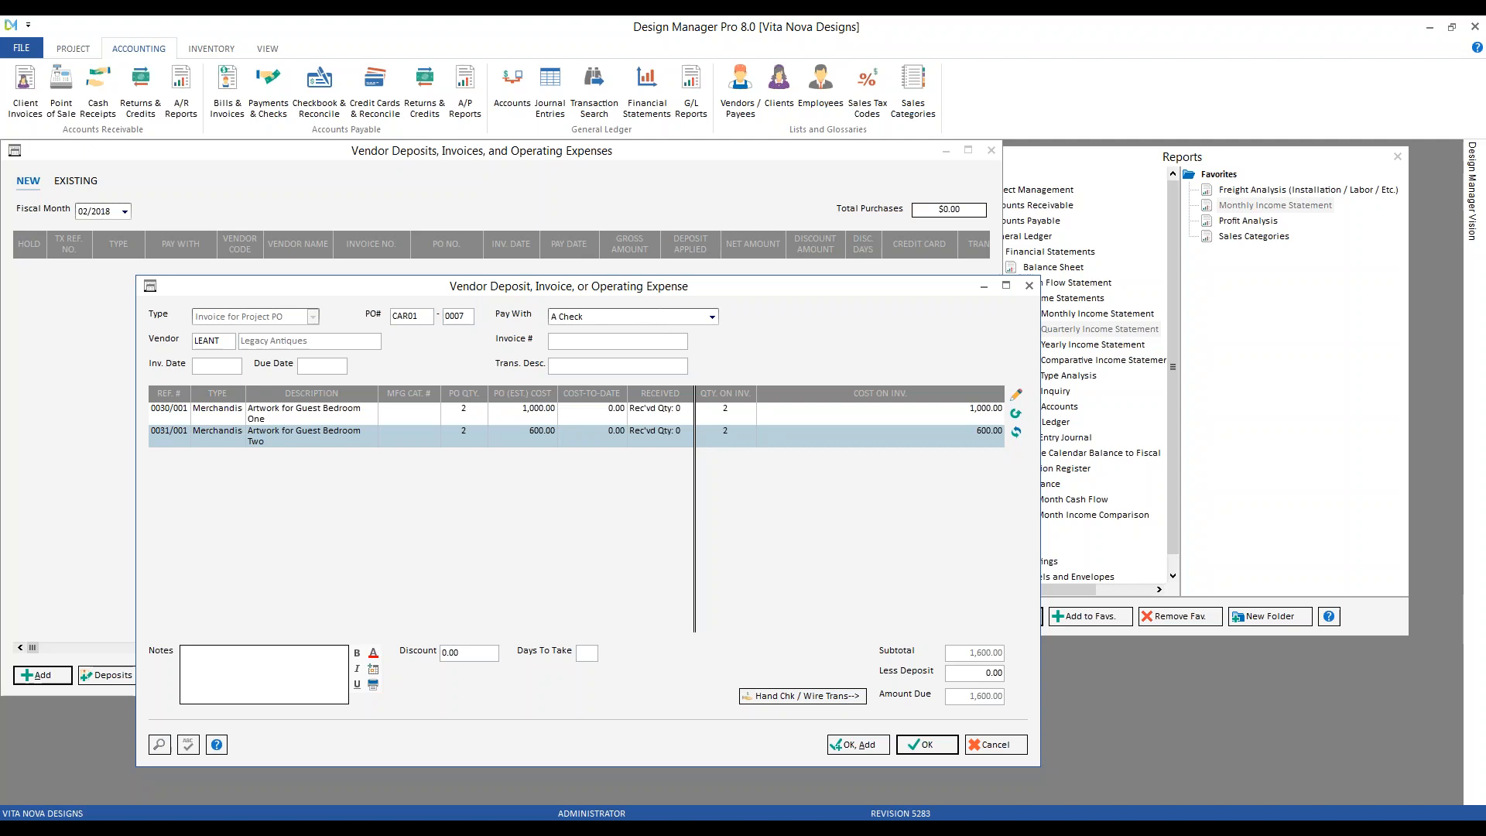
{"action": "type", "text": "sales category exam"}
{"action": "key", "text": "Tab"}
{"action": "key", "text": "ctrl+c"}
{"action": "key", "text": "F2"}
{"action": "key", "text": "Return"}
{"action": "key", "text": "Tab"}
{"action": "key", "text": "Tab"}
{"action": "key", "text": "ctrl+v"}
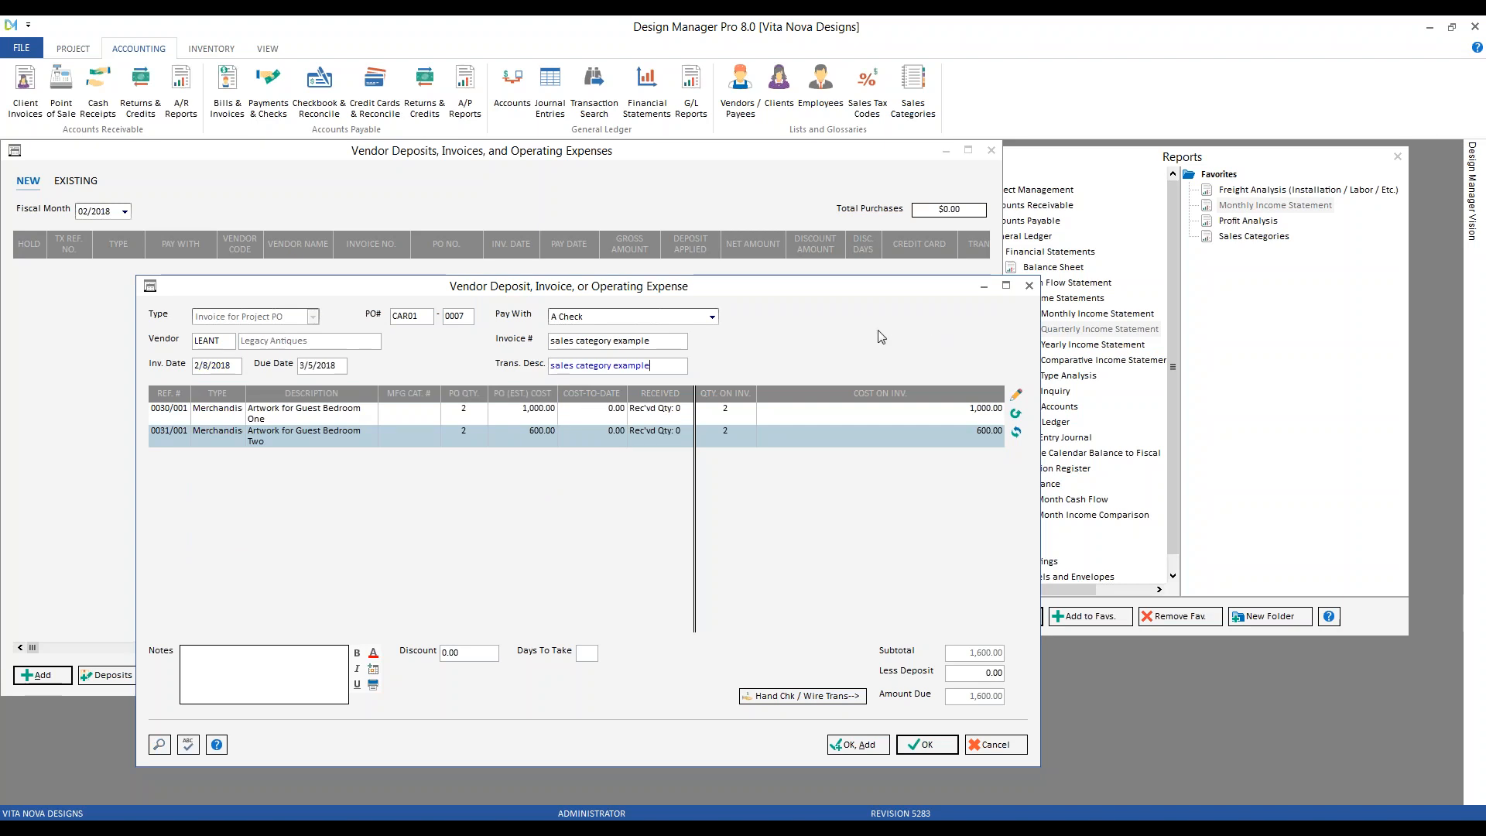
Save the Legacy Antiques vendor invoice, post it to fiscal month 02/2018, and close the vendor invoices window
{"action": "left_click", "coordinate": [933, 746]}
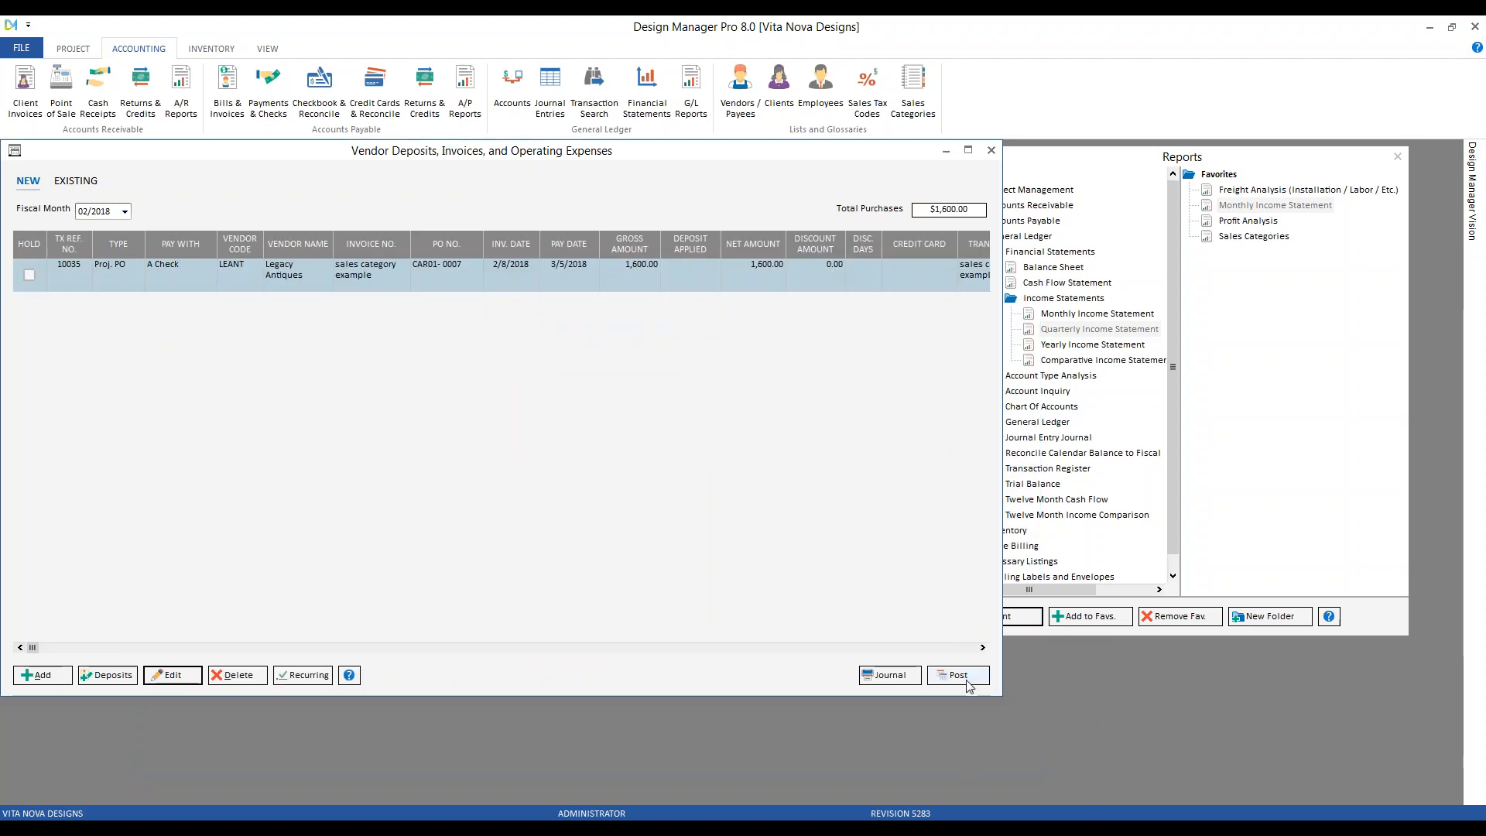
{"action": "left_click", "coordinate": [967, 680]}
{"action": "left_click", "coordinate": [803, 481]}
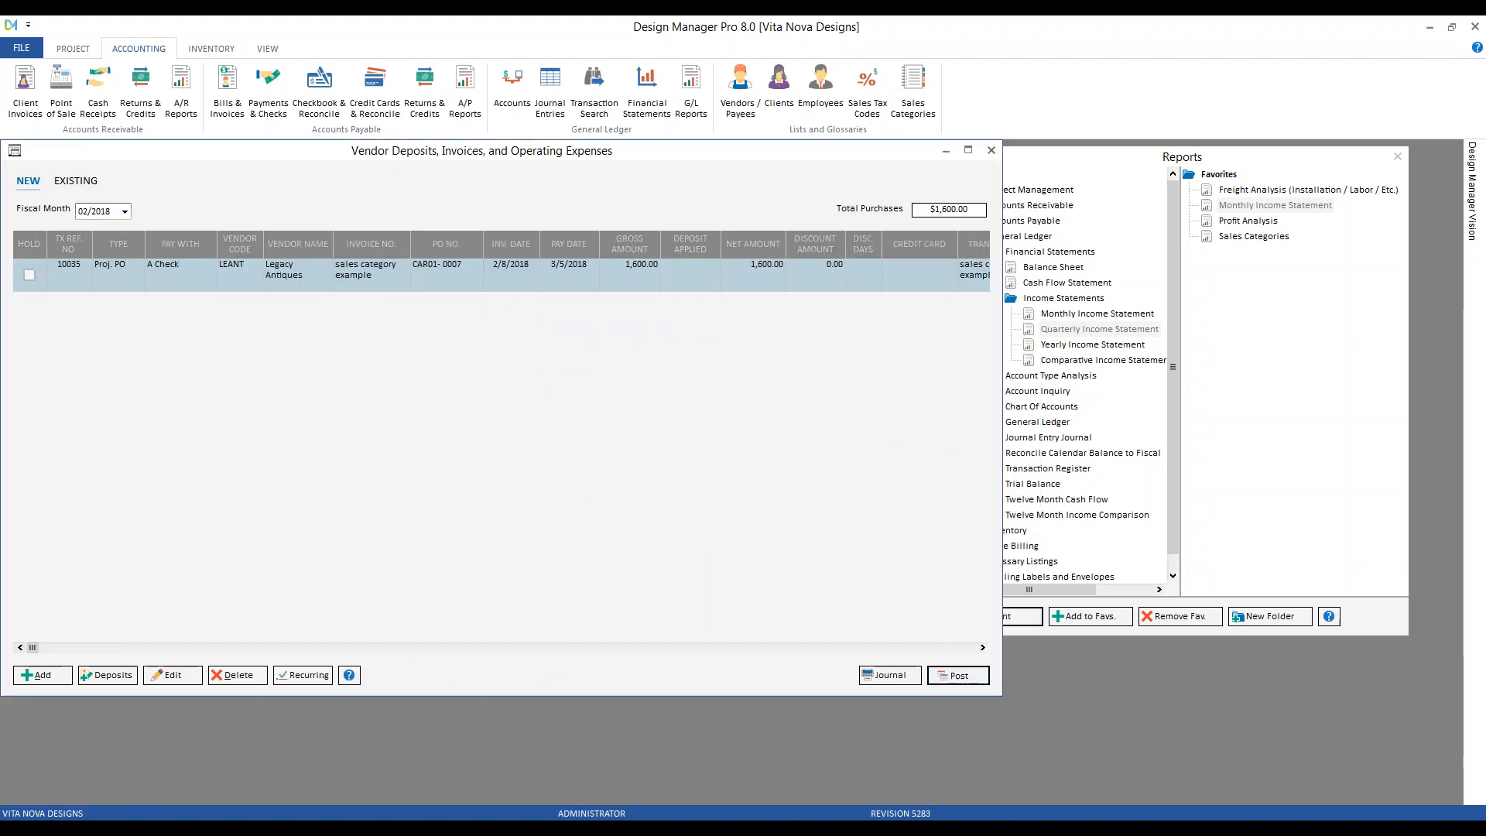
{"action": "left_click", "coordinate": [993, 151]}
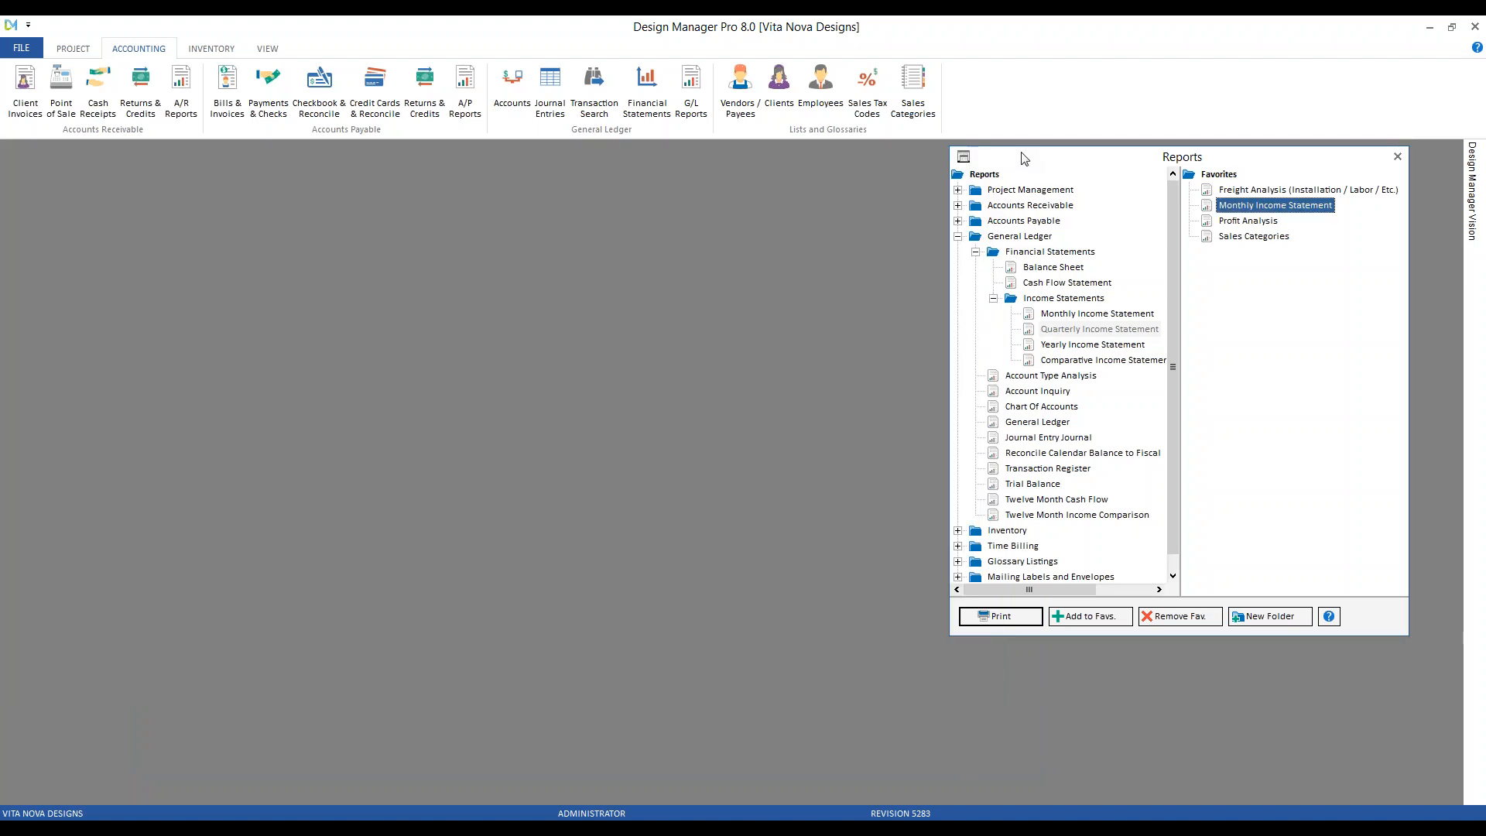
Preview the February 2018 Monthly Income Statement again with zero accounts shown, and compare Art and Furniture under Sales and Cost of Goods Sold
{"action": "double_click", "coordinate": [1291, 206]}
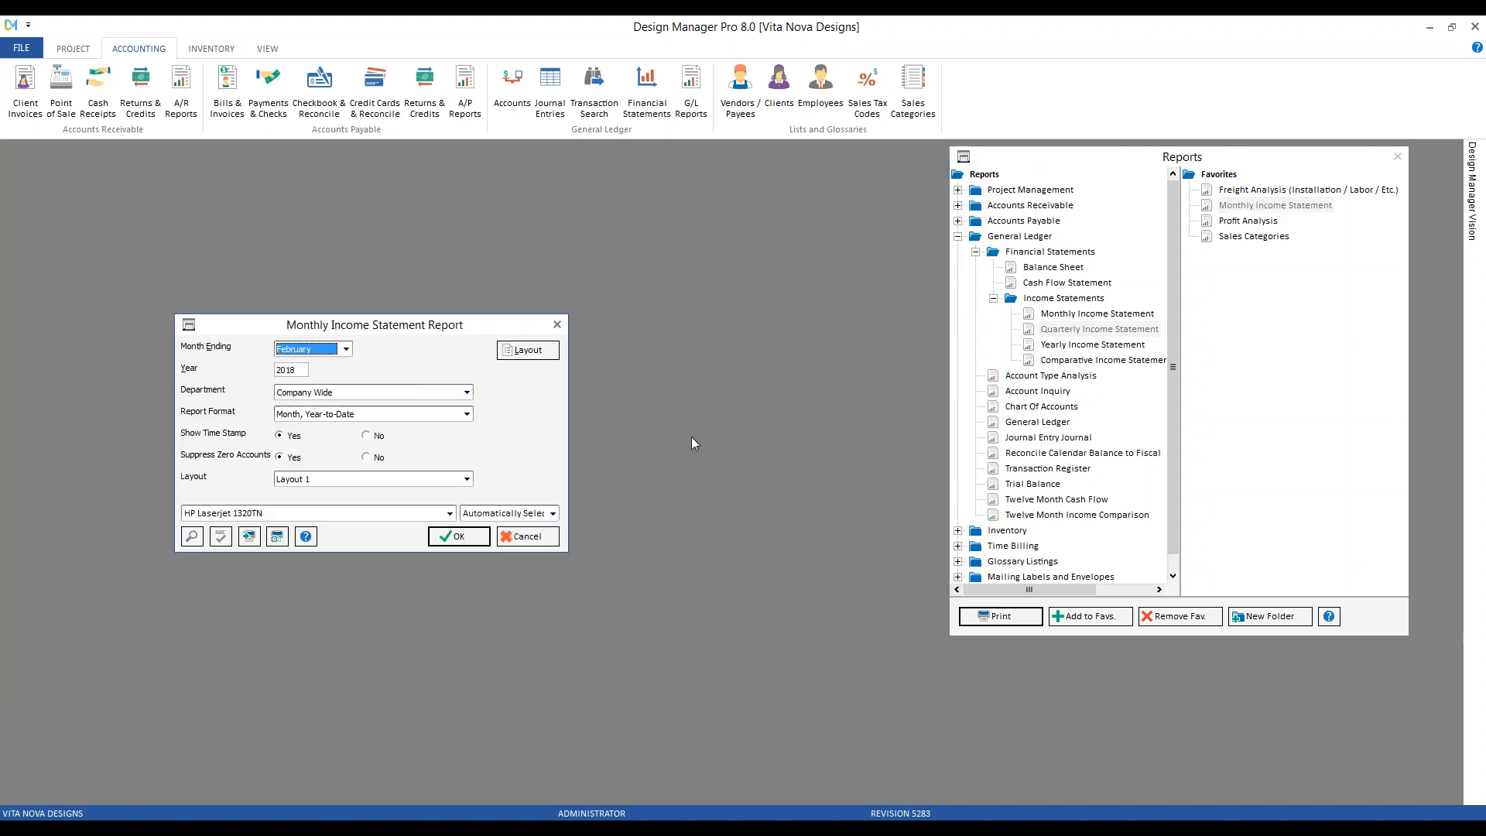
{"action": "left_click", "coordinate": [380, 459]}
{"action": "left_click", "coordinate": [459, 536]}
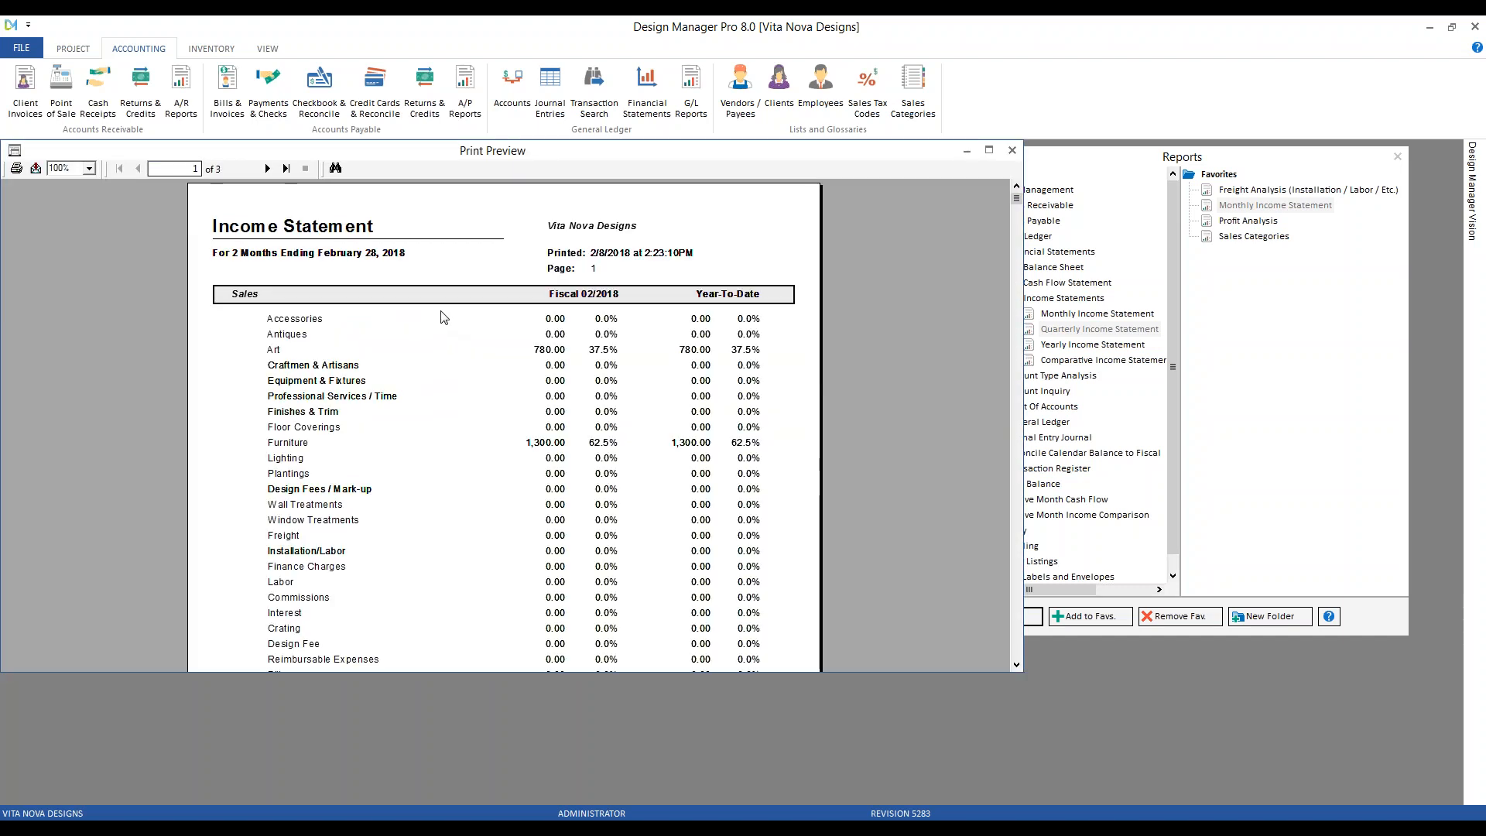
{"action": "scroll", "coordinate": [445, 319], "scroll_direction": "down", "scroll_amount": 2}
{"action": "scroll", "coordinate": [463, 398], "scroll_direction": "down", "scroll_amount": 1}
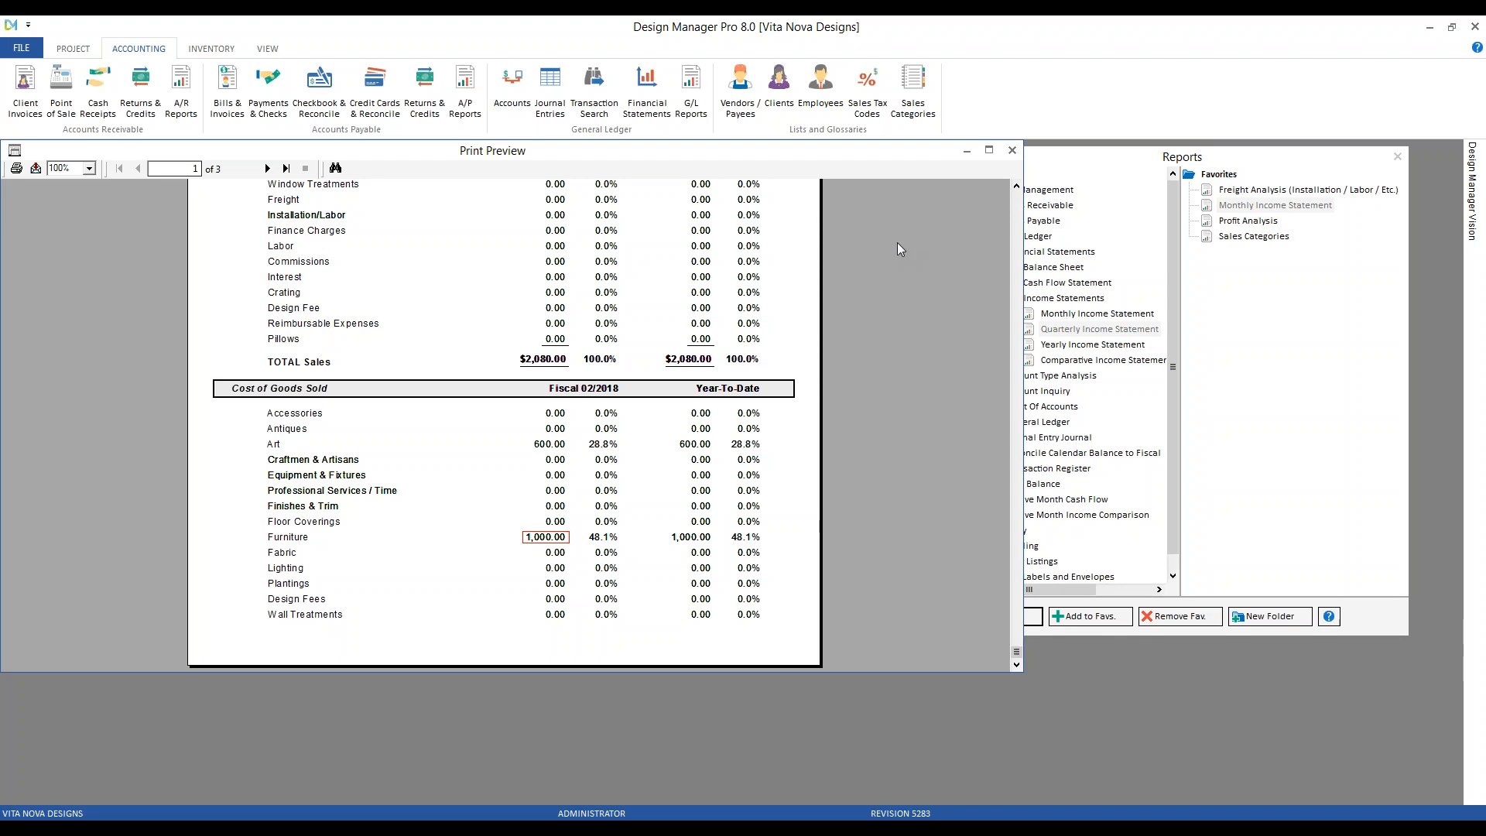
{"action": "left_click", "coordinate": [1012, 150]}
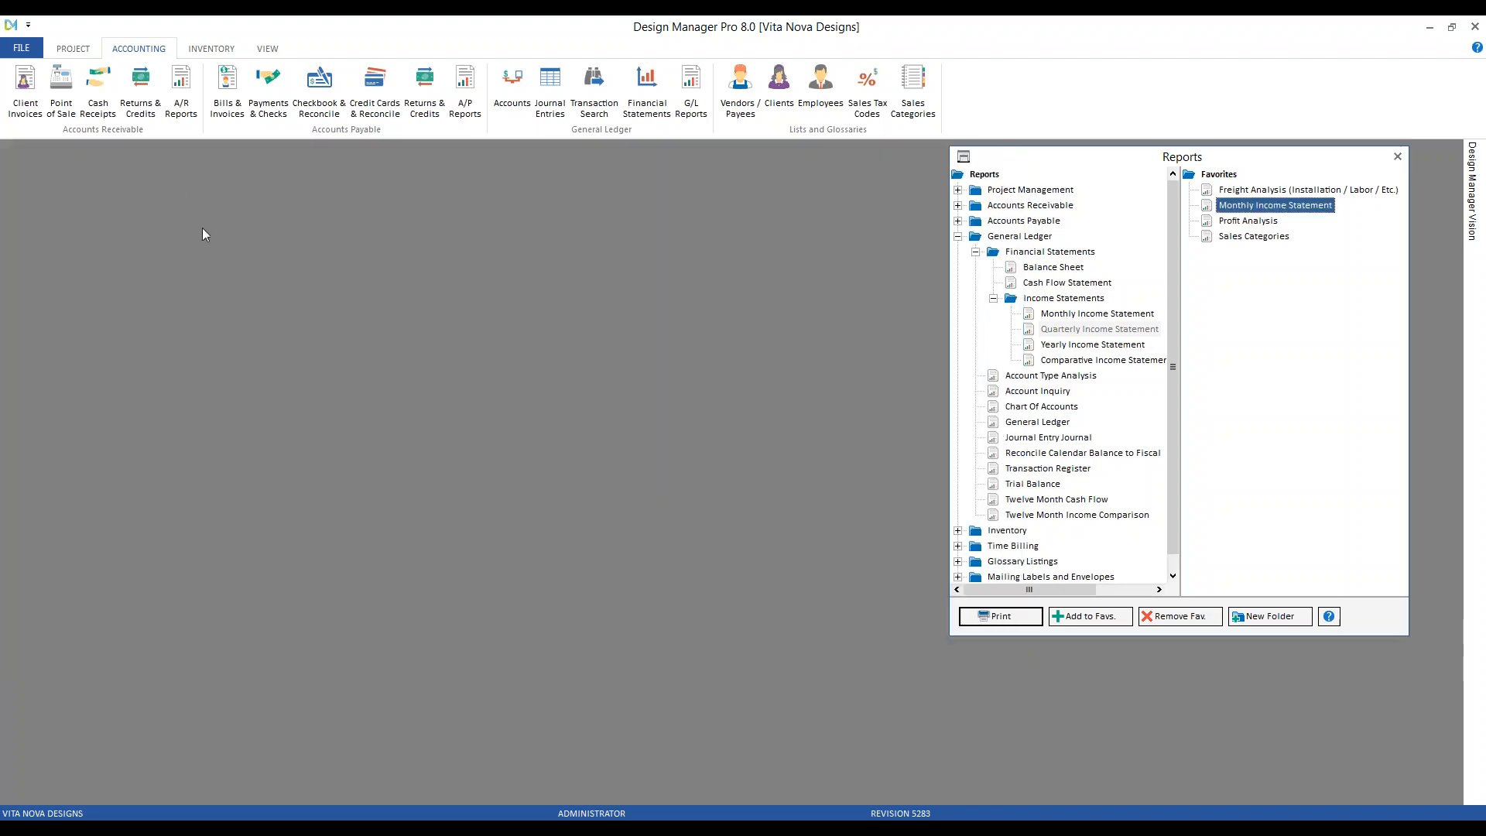
Locate the Sales Categories report among the glossary listings and preview the full listing sorted by code at 150%
{"action": "left_click", "coordinate": [958, 236]}
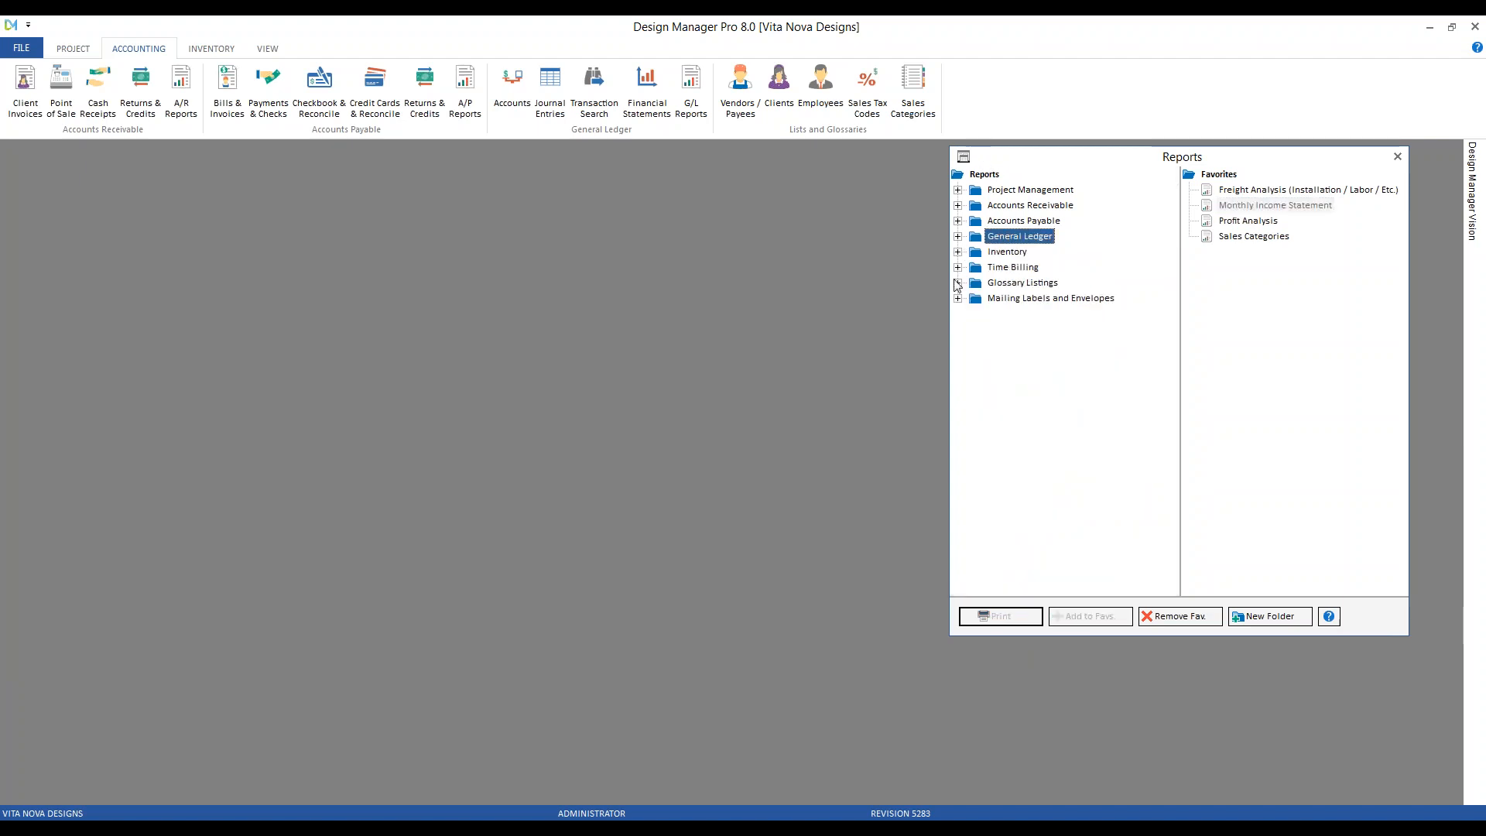
{"action": "left_click", "coordinate": [958, 282]}
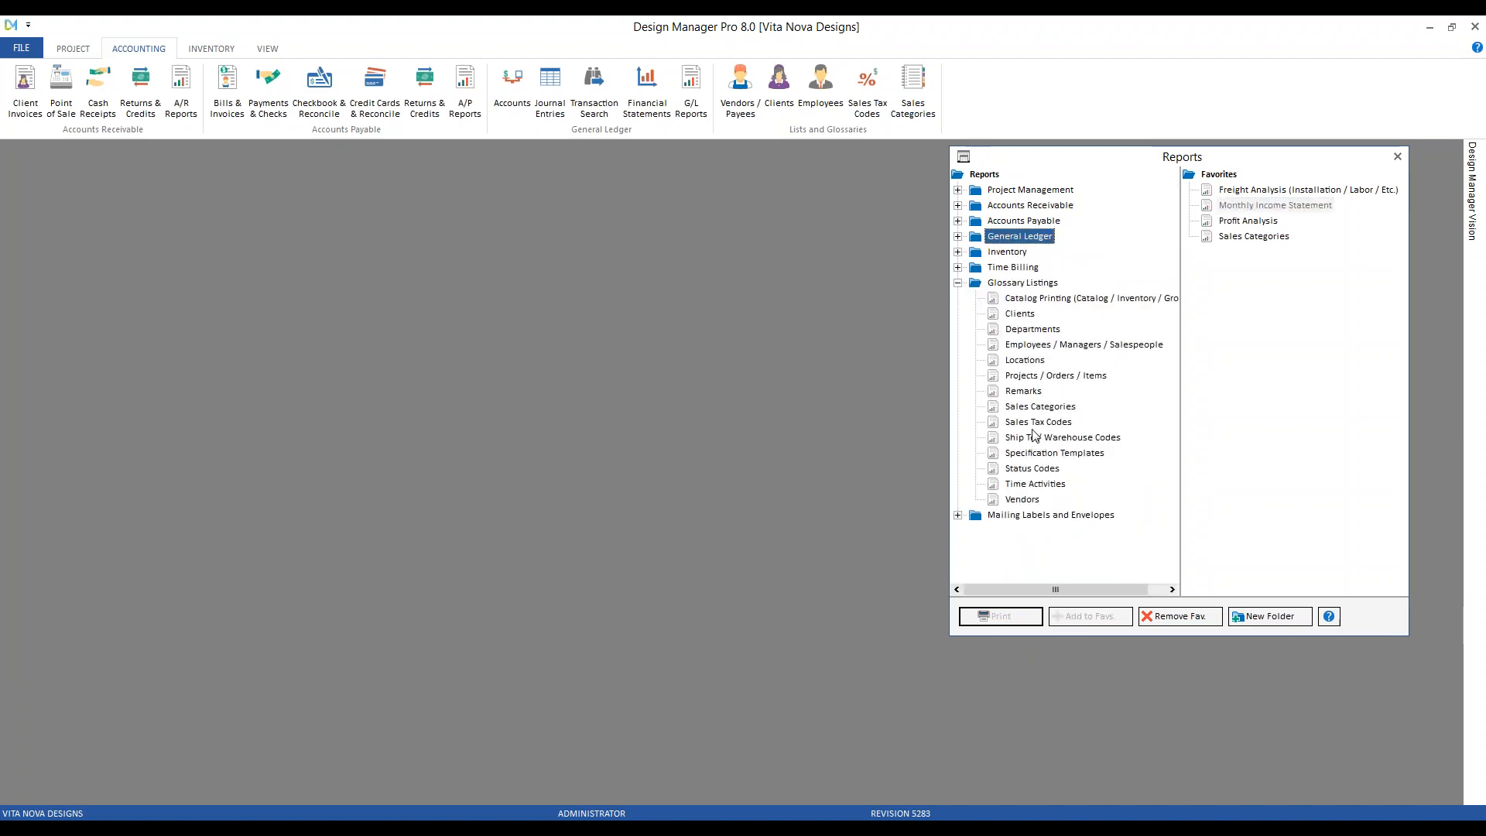
{"action": "left_click", "coordinate": [1059, 410]}
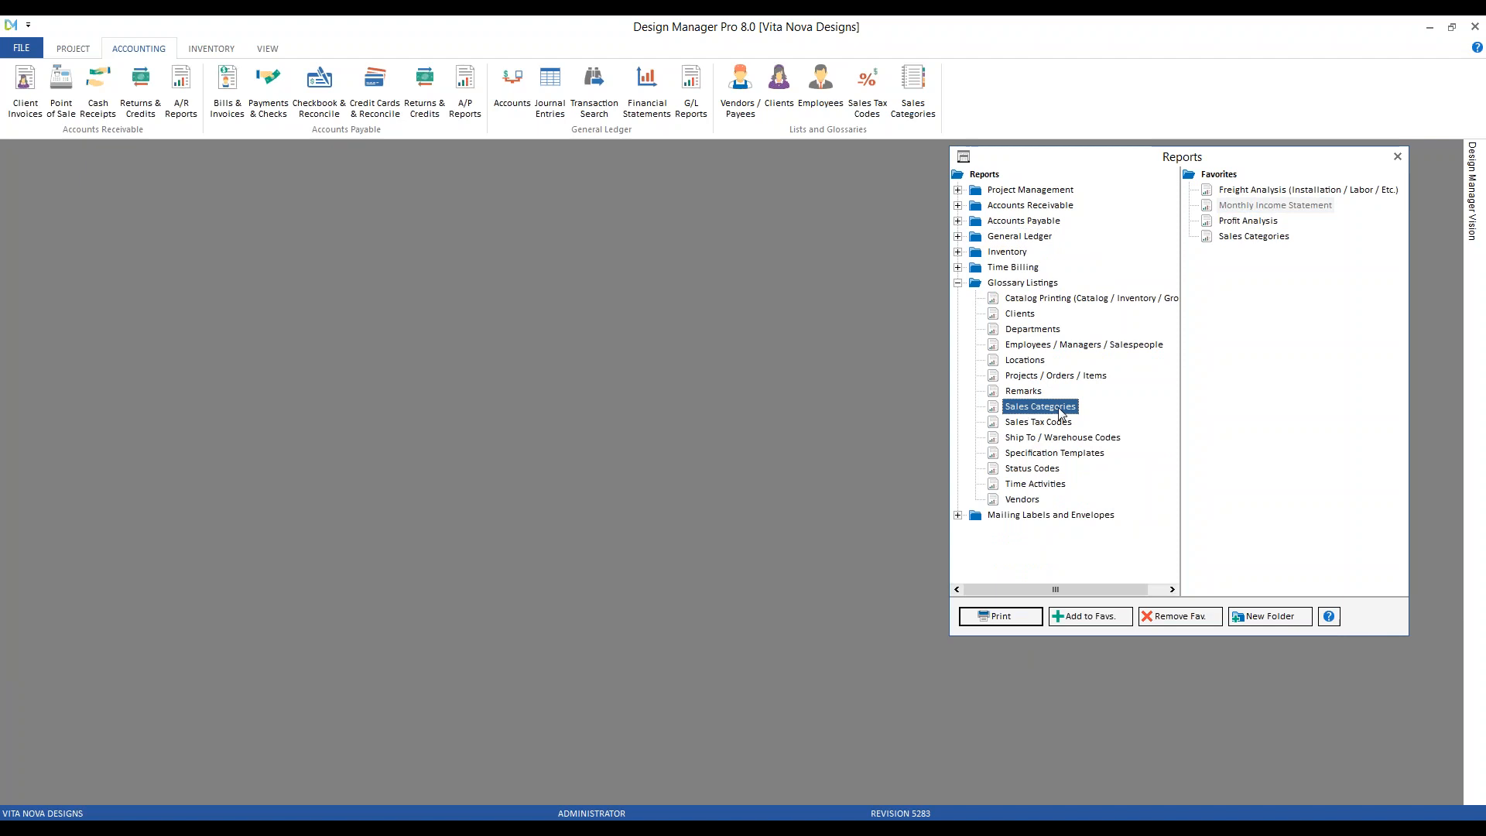
{"action": "left_click", "coordinate": [1254, 238]}
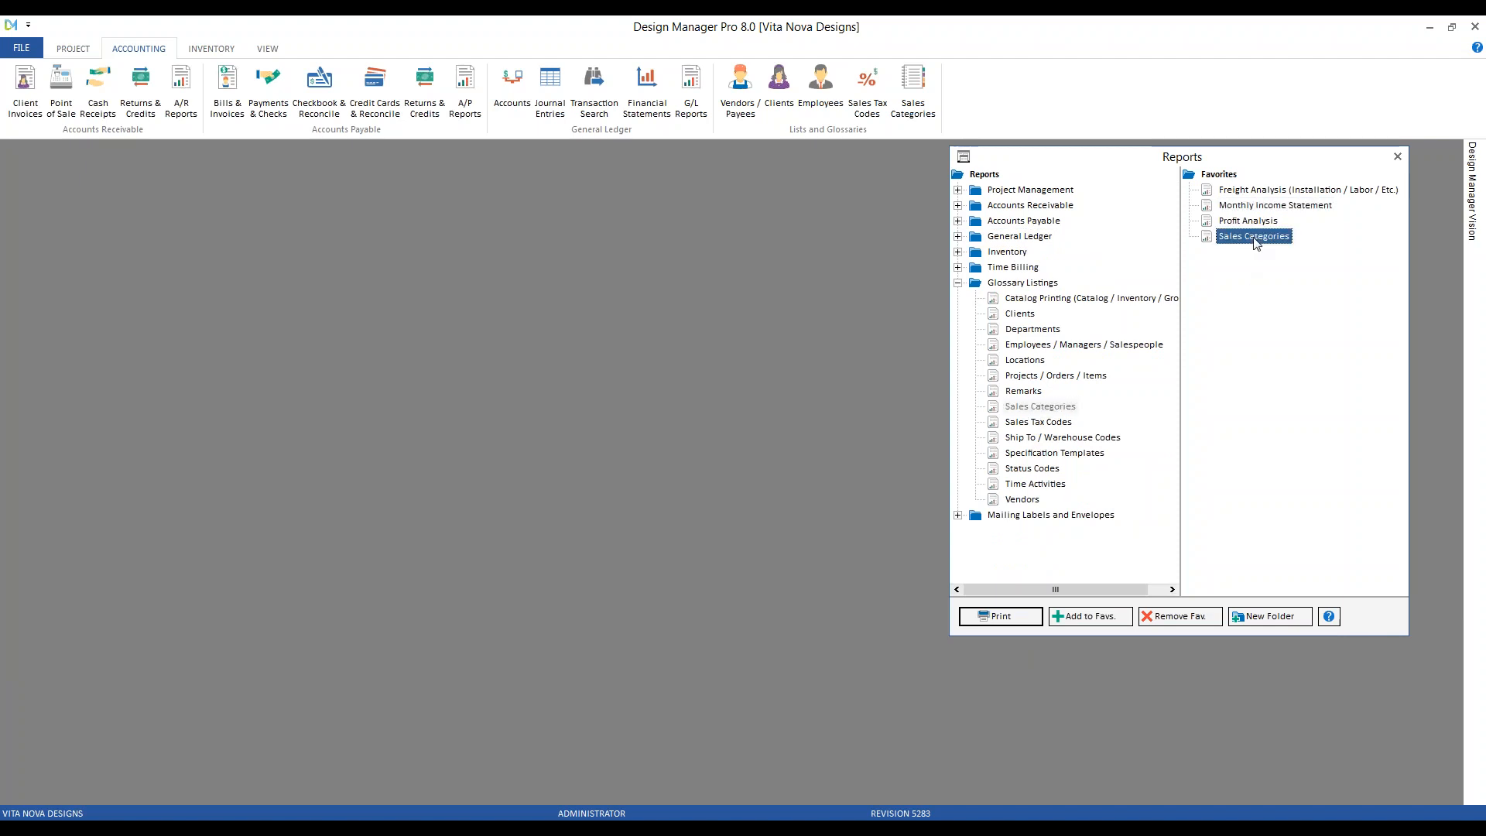
{"action": "double_click", "coordinate": [1254, 237]}
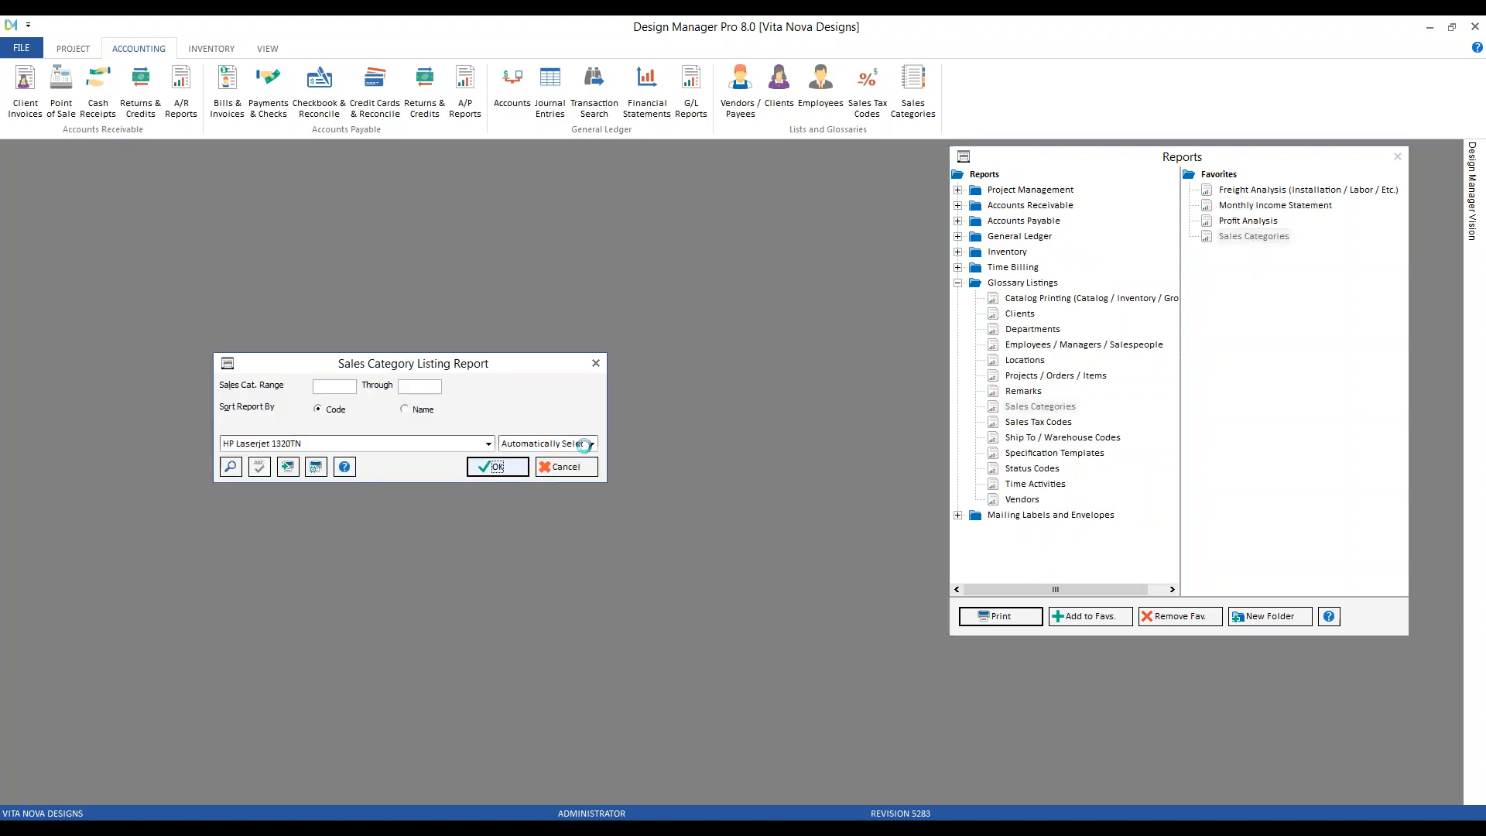
{"action": "key", "text": "Return"}
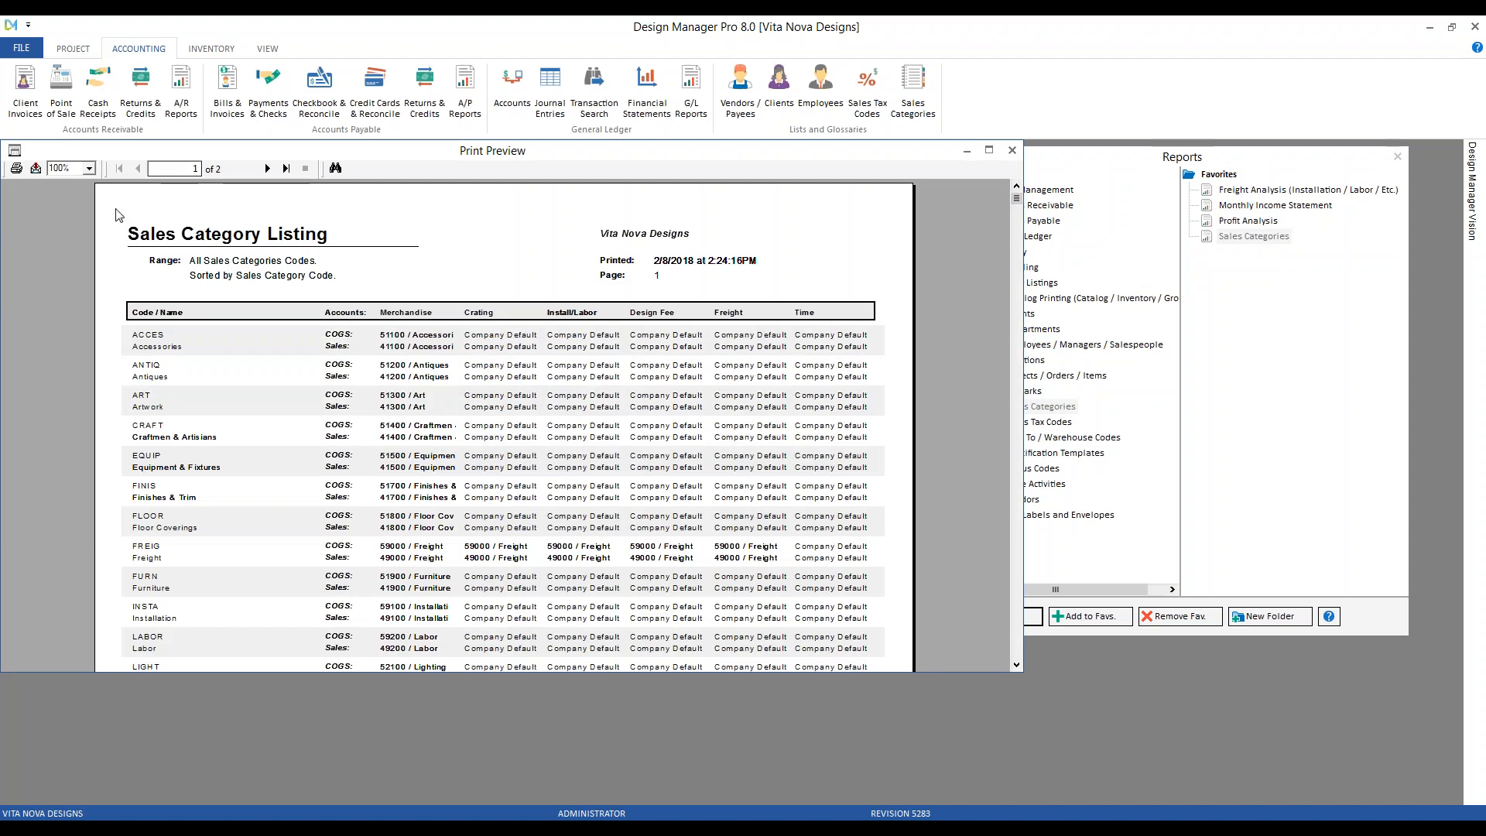
{"action": "left_click", "coordinate": [89, 168]}
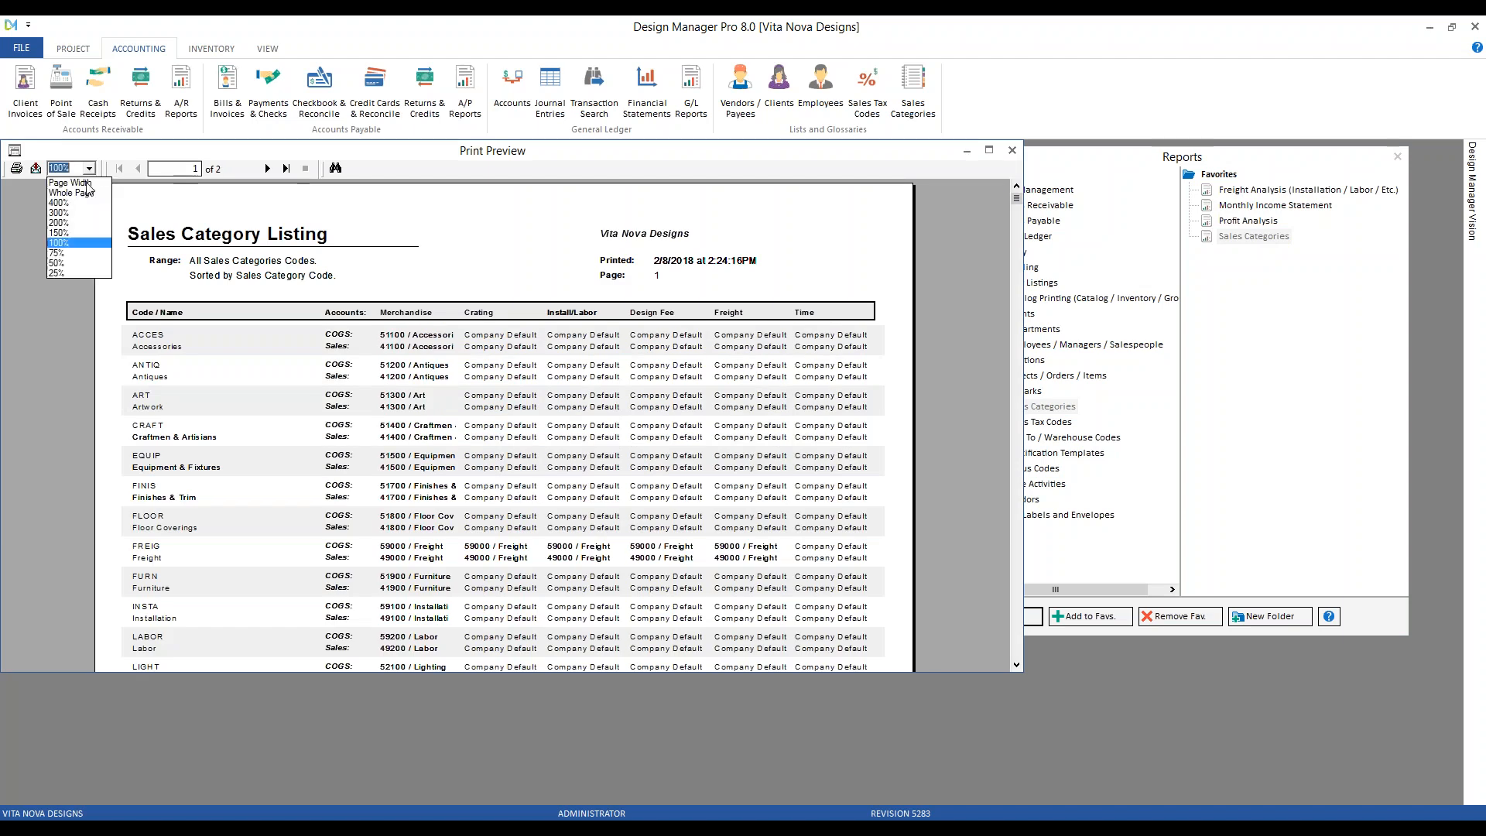
{"action": "left_click", "coordinate": [82, 233]}
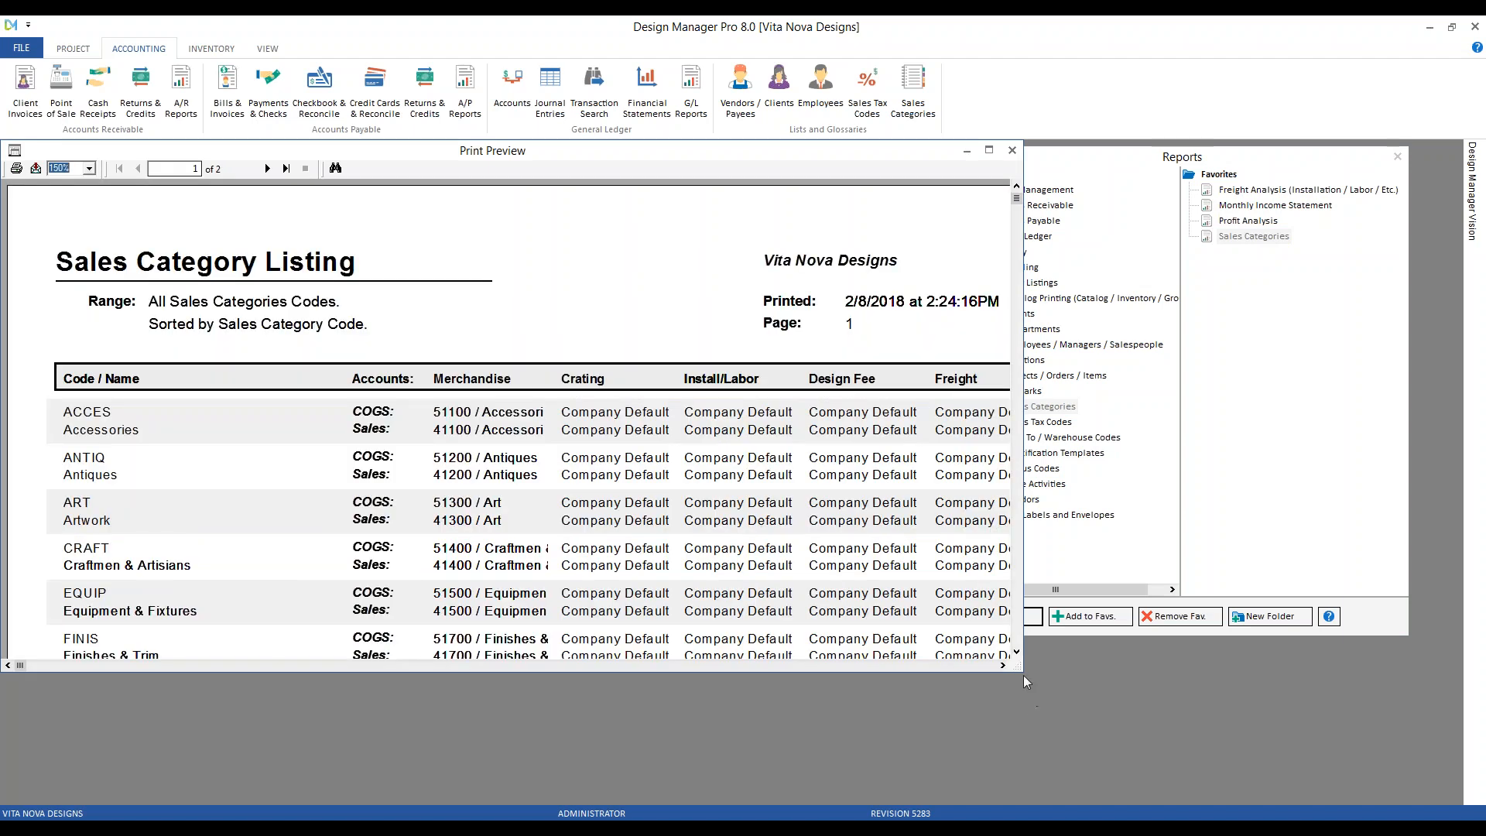
Enlarge the Sales Category Listing preview, review the COGS and Sales accounts of each category on both pages, and close it
{"action": "left_click_drag", "start_coordinate": [1022, 672], "coordinate": [1316, 799]}
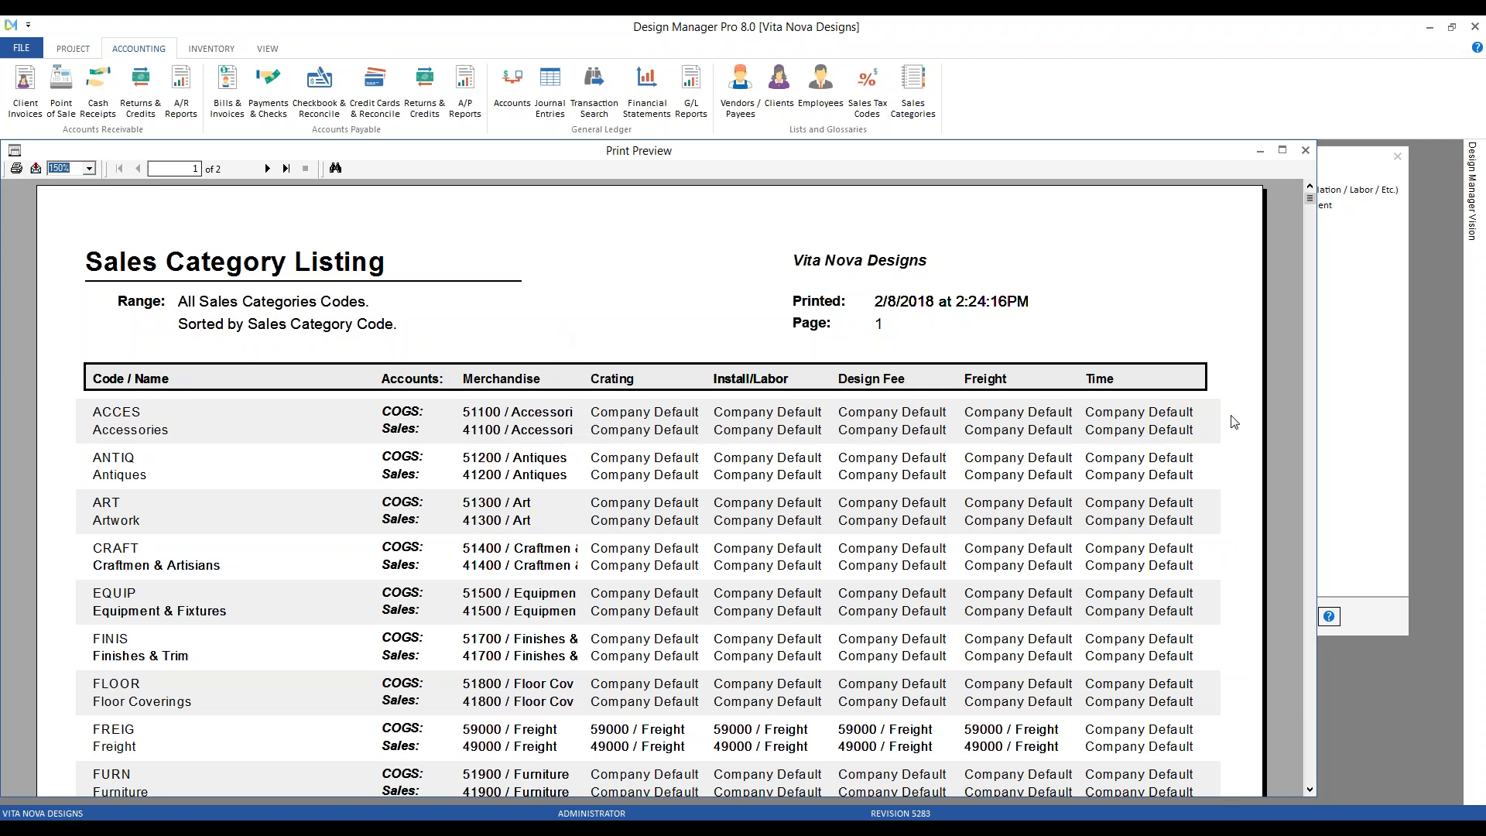
{"action": "scroll", "coordinate": [674, 256], "scroll_direction": "down", "scroll_amount": 5}
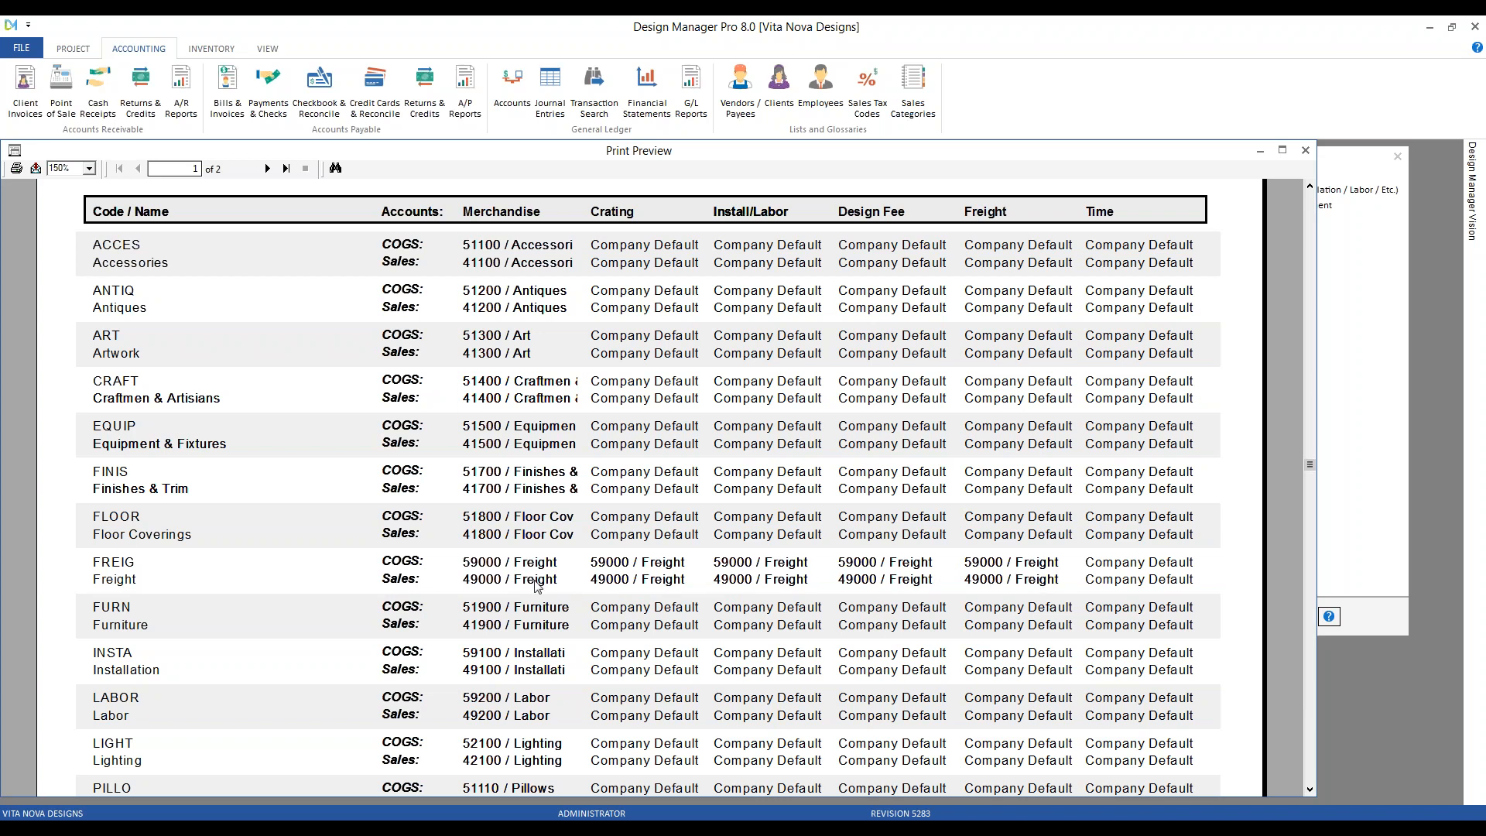
{"action": "scroll", "coordinate": [320, 511], "scroll_direction": "down", "scroll_amount": 3}
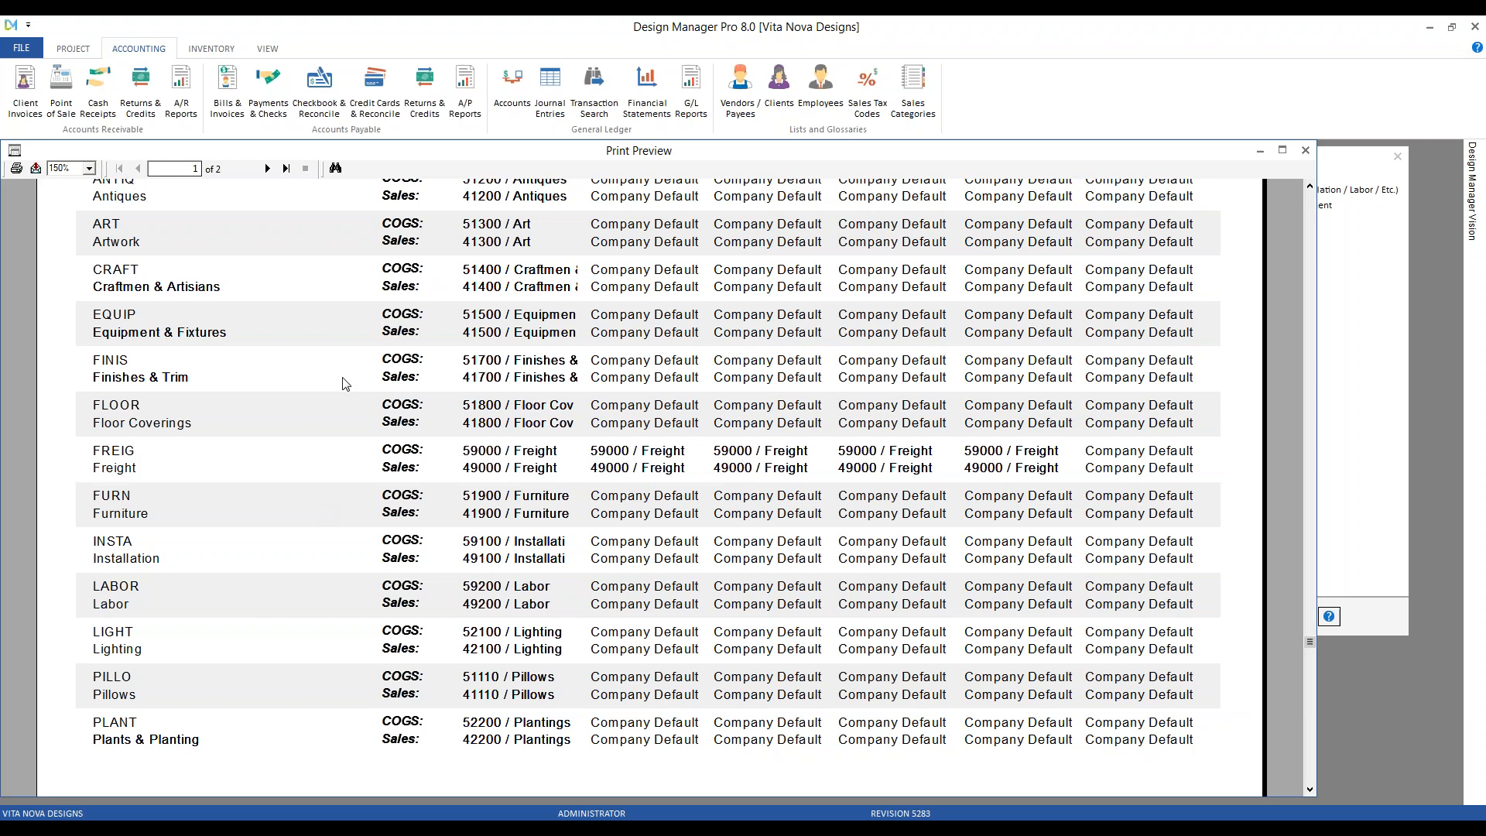
{"action": "left_click", "coordinate": [267, 168]}
{"action": "scroll", "coordinate": [268, 406], "scroll_direction": "up", "scroll_amount": 3}
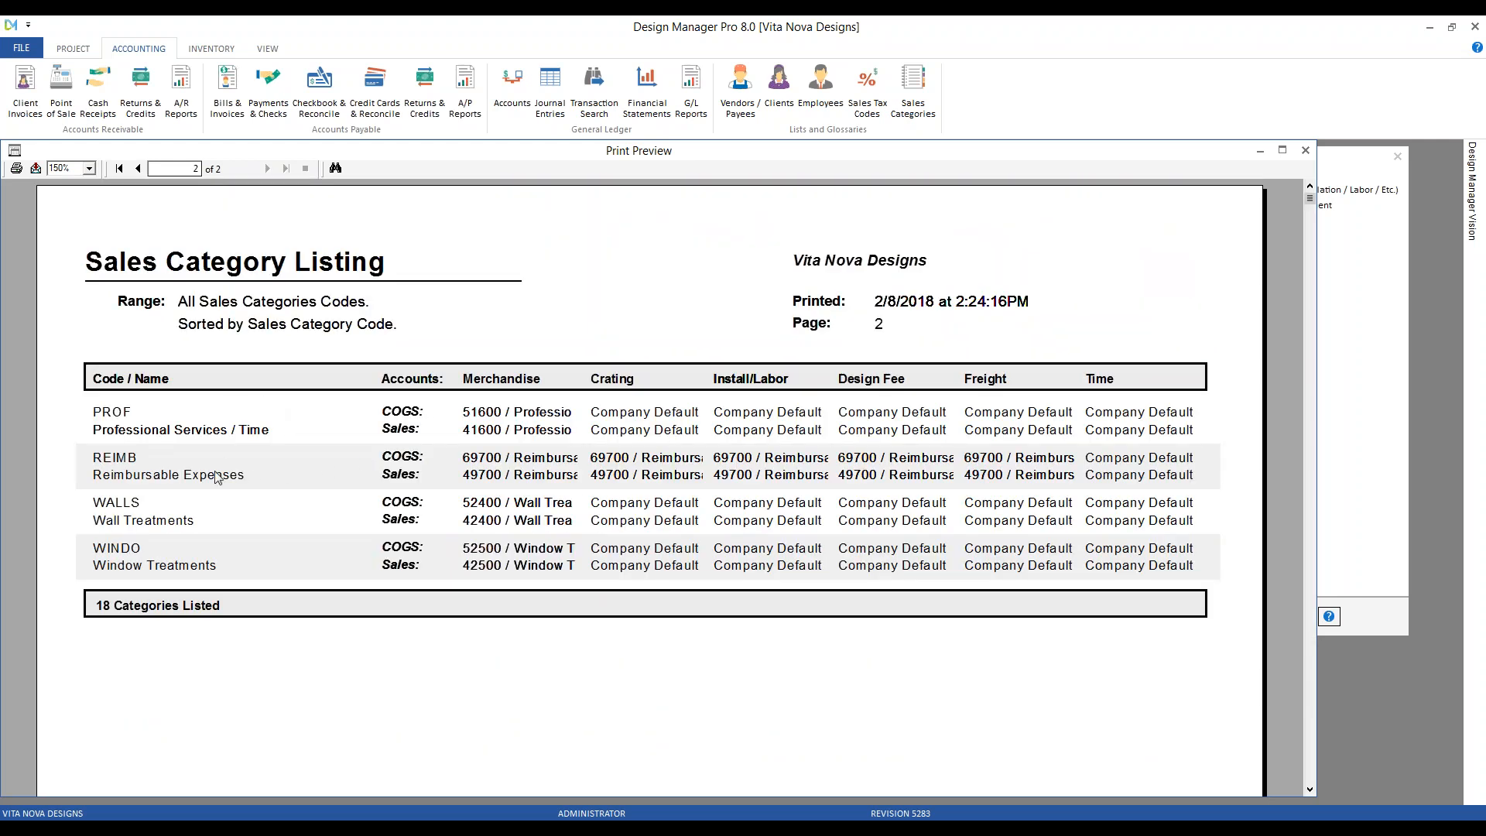
{"action": "left_click", "coordinate": [529, 478]}
{"action": "left_click", "coordinate": [492, 460]}
{"action": "left_click", "coordinate": [1305, 152]}
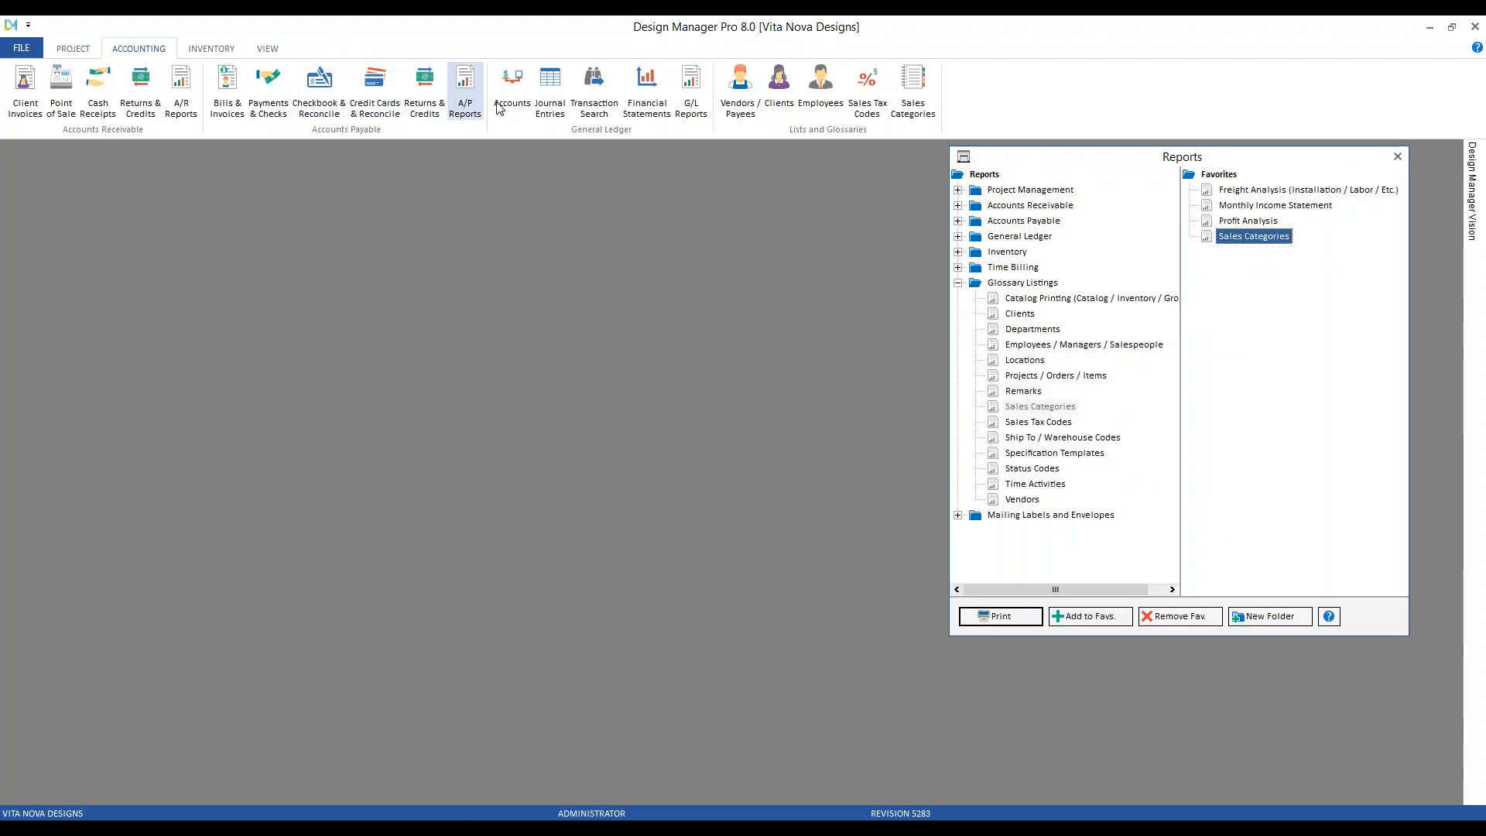
Open the account glossary and examine the numbering of the asset, liability and equity accounts up to the first revenue account
{"action": "left_click", "coordinate": [512, 87]}
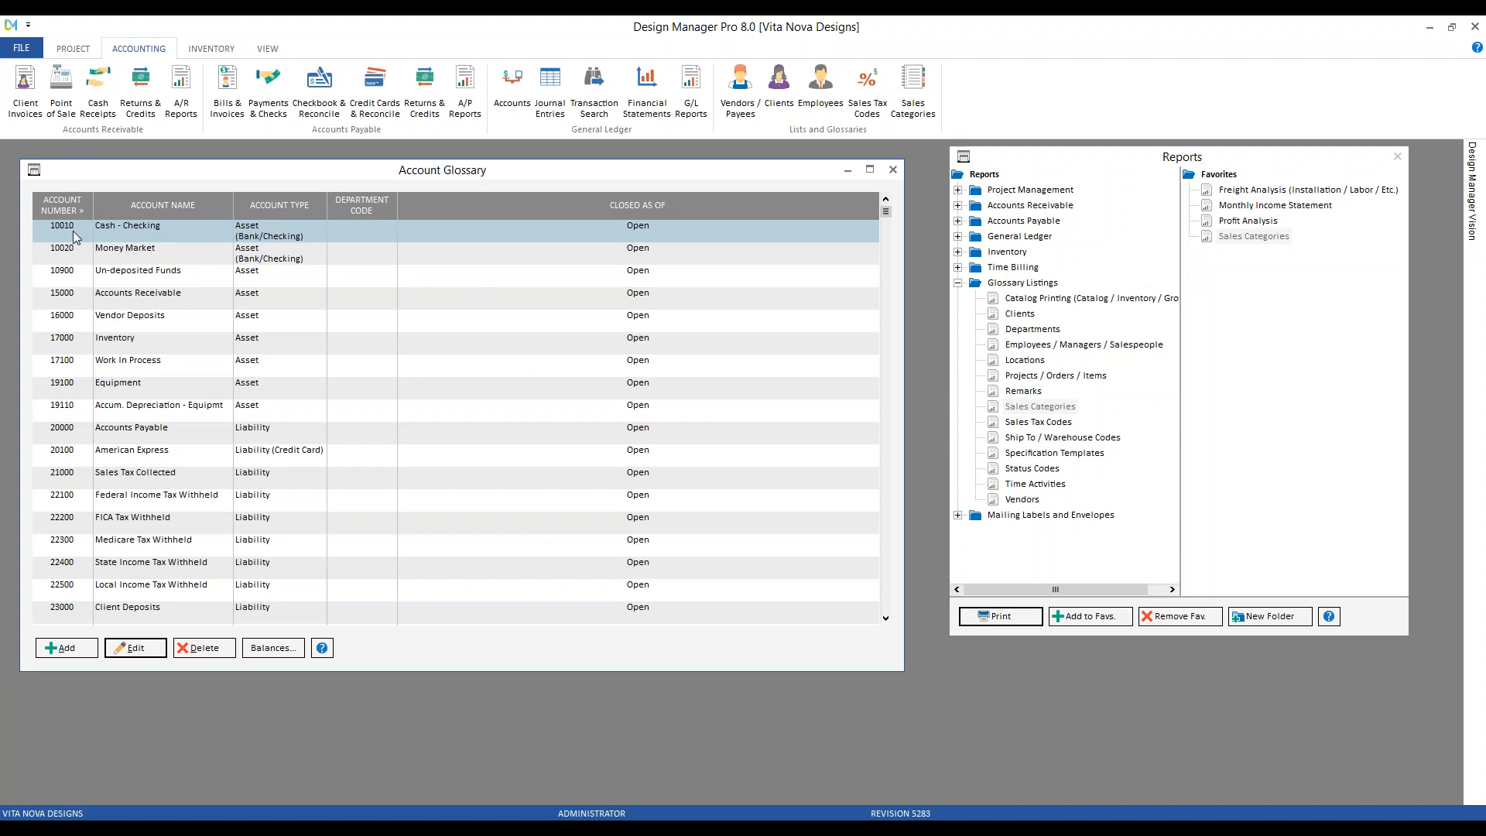
{"action": "left_click", "coordinate": [208, 435]}
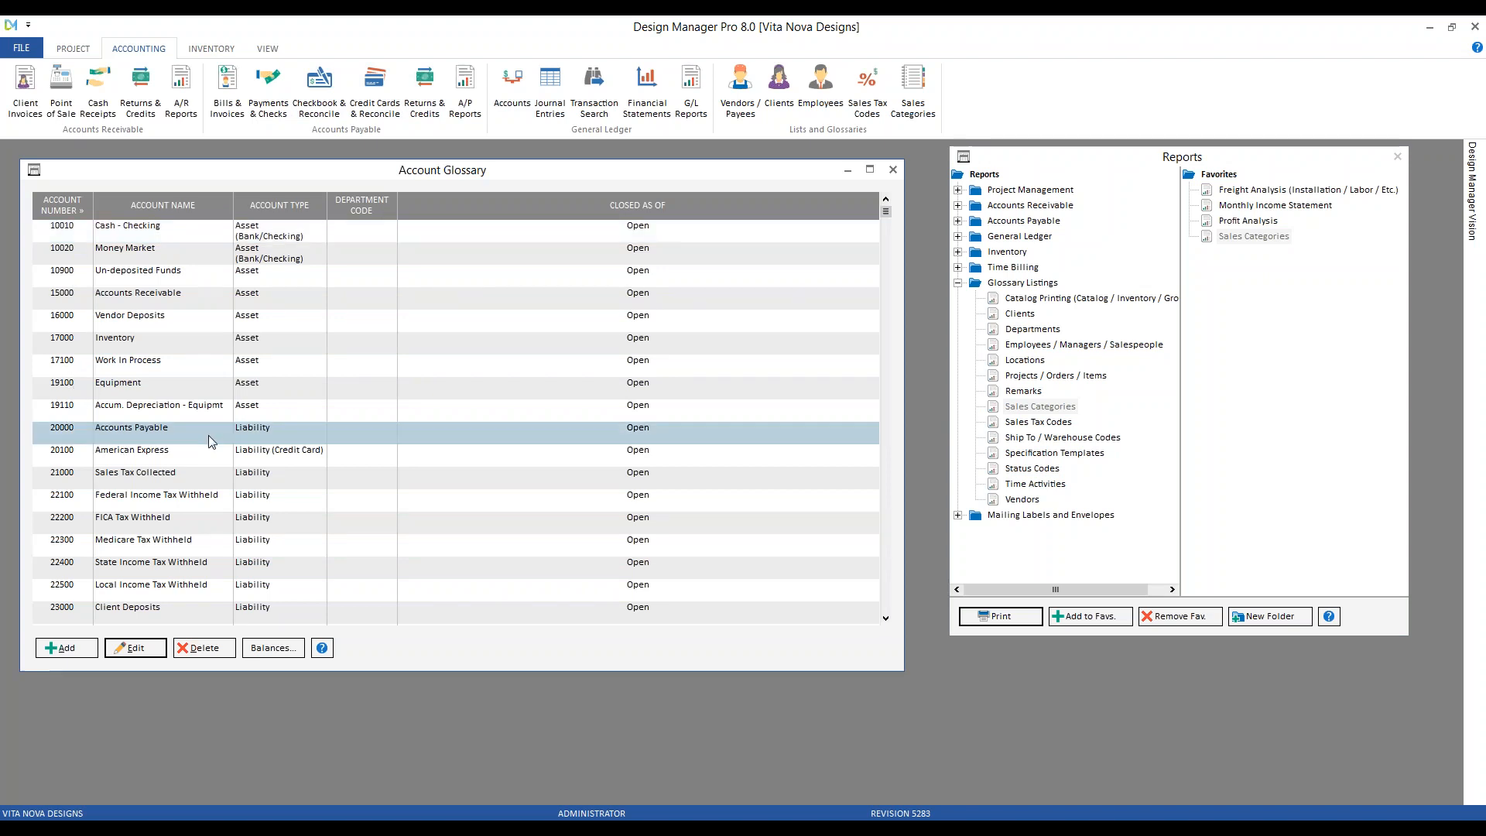
{"action": "scroll", "coordinate": [217, 440], "scroll_direction": "down", "scroll_amount": 1}
{"action": "scroll", "coordinate": [219, 441], "scroll_direction": "down", "scroll_amount": 1}
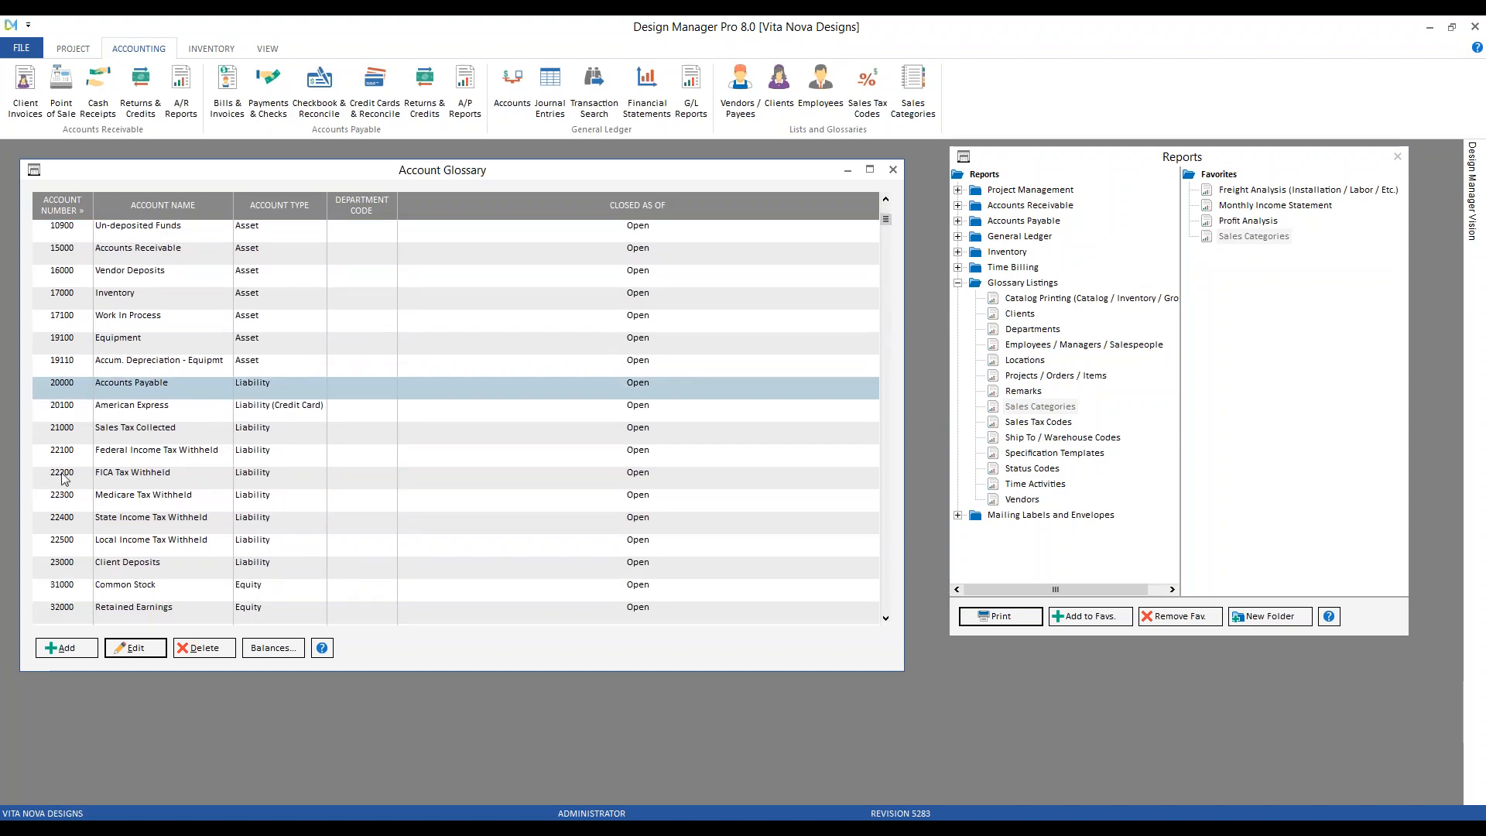
{"action": "scroll", "coordinate": [155, 473], "scroll_direction": "down", "scroll_amount": 1}
{"action": "scroll", "coordinate": [156, 474], "scroll_direction": "down", "scroll_amount": 2}
{"action": "left_click", "coordinate": [190, 524]}
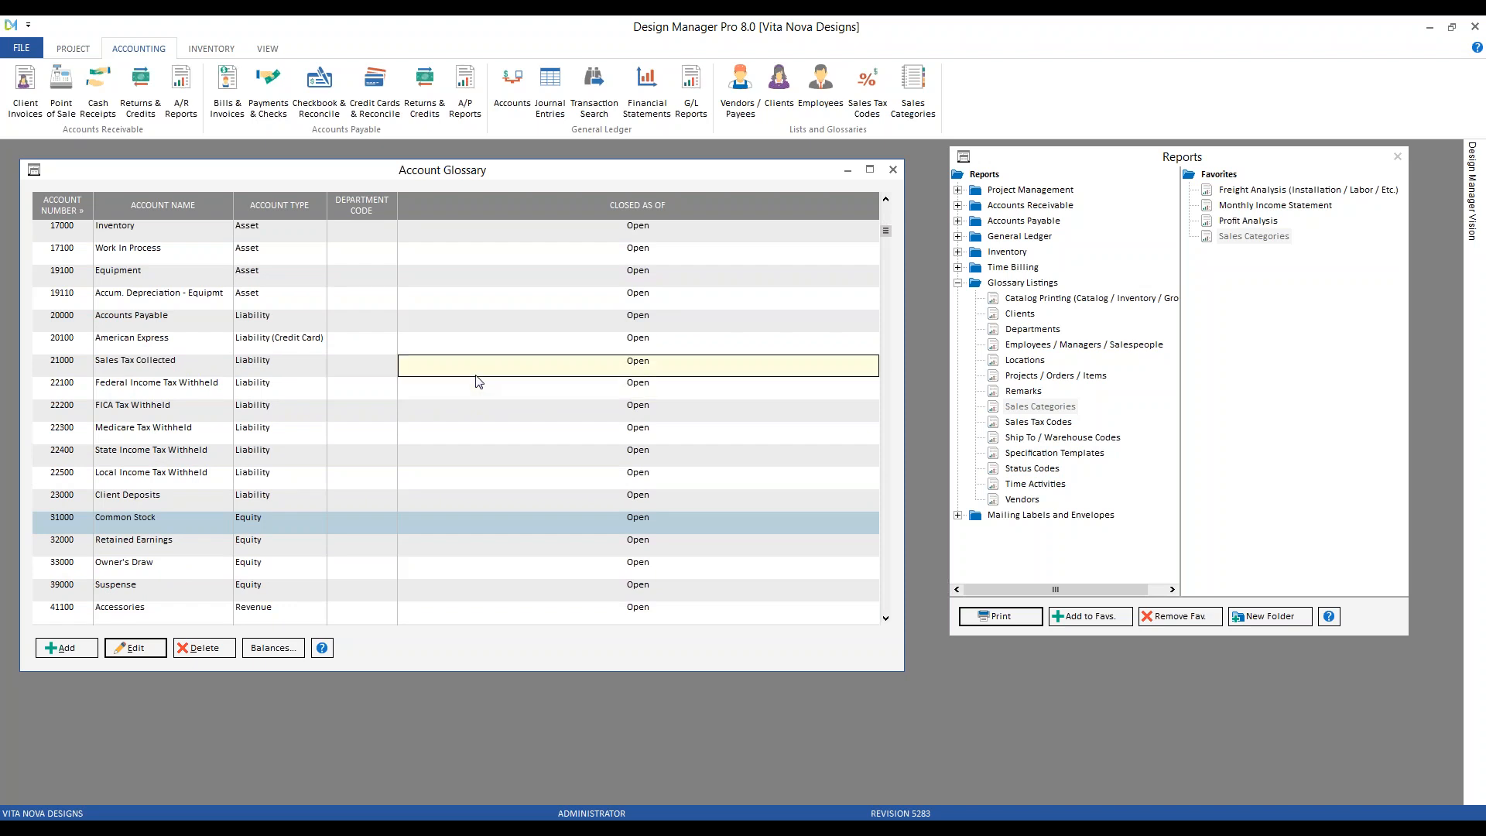
Review the default Other Accounts in the company information without changing them, and close the account glossary
{"action": "left_click", "coordinate": [22, 49]}
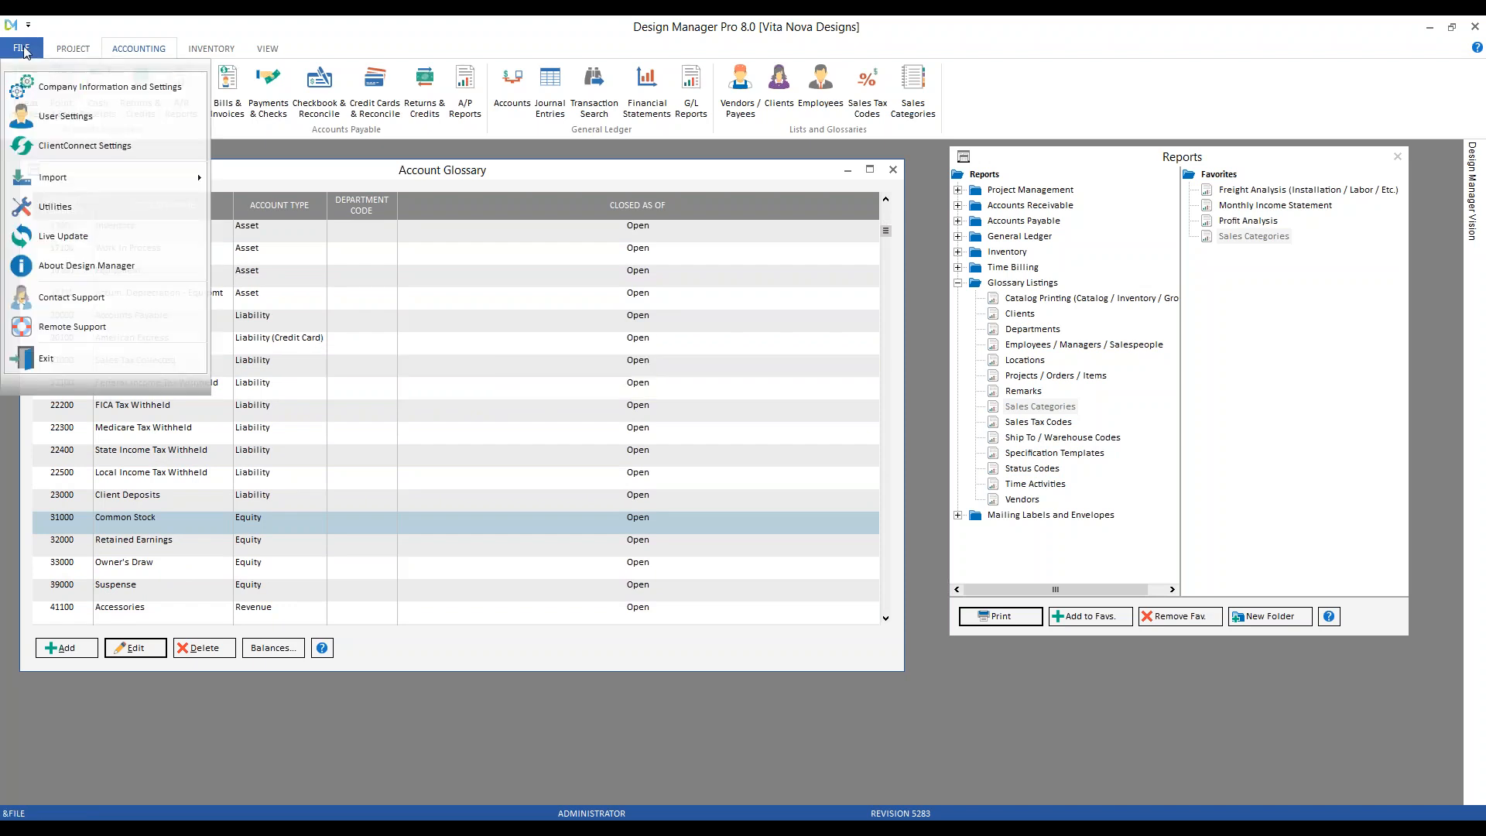
{"action": "left_click", "coordinate": [63, 89]}
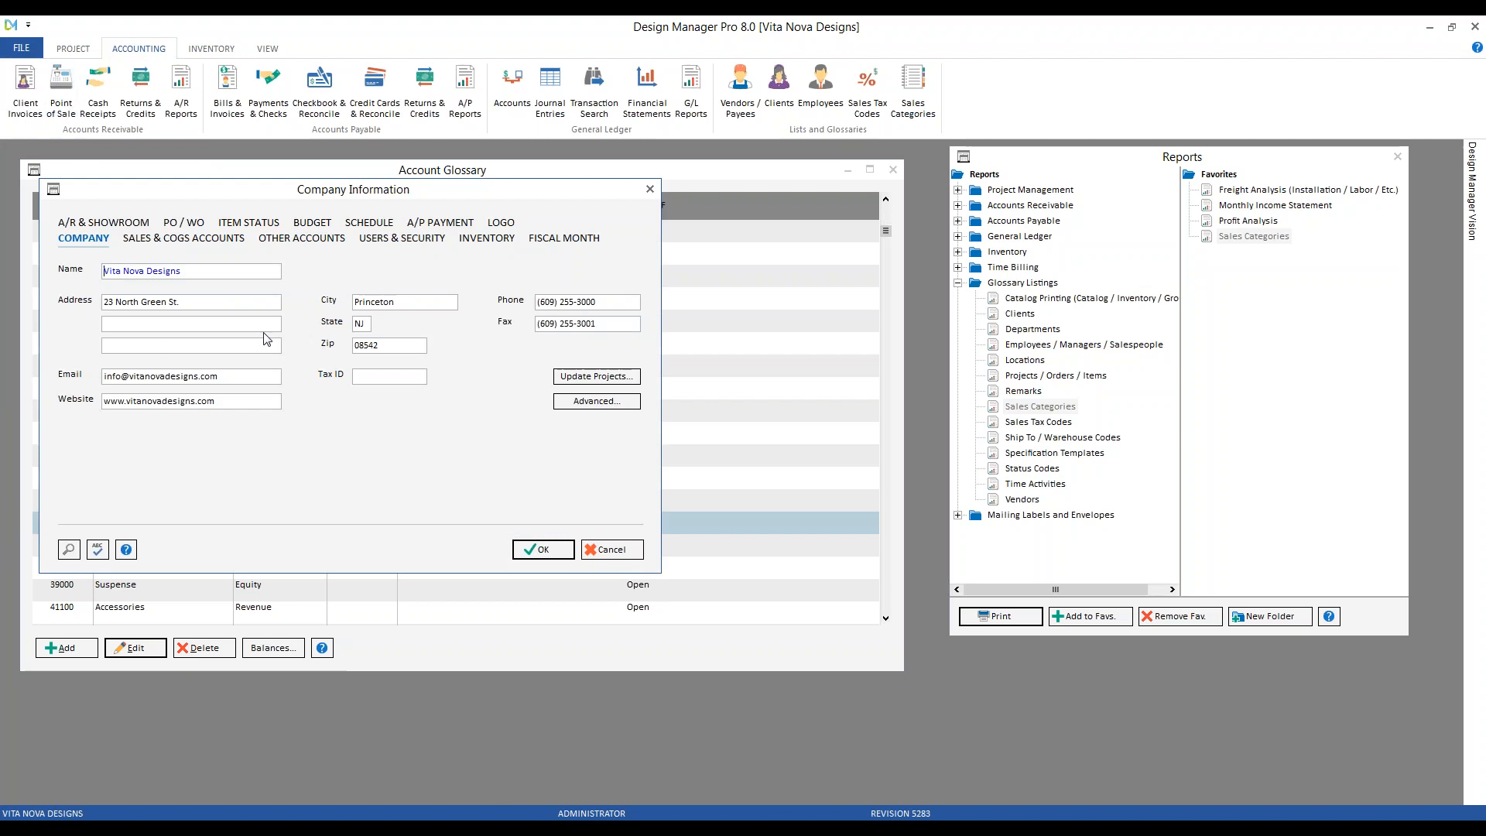
{"action": "left_click", "coordinate": [302, 239]}
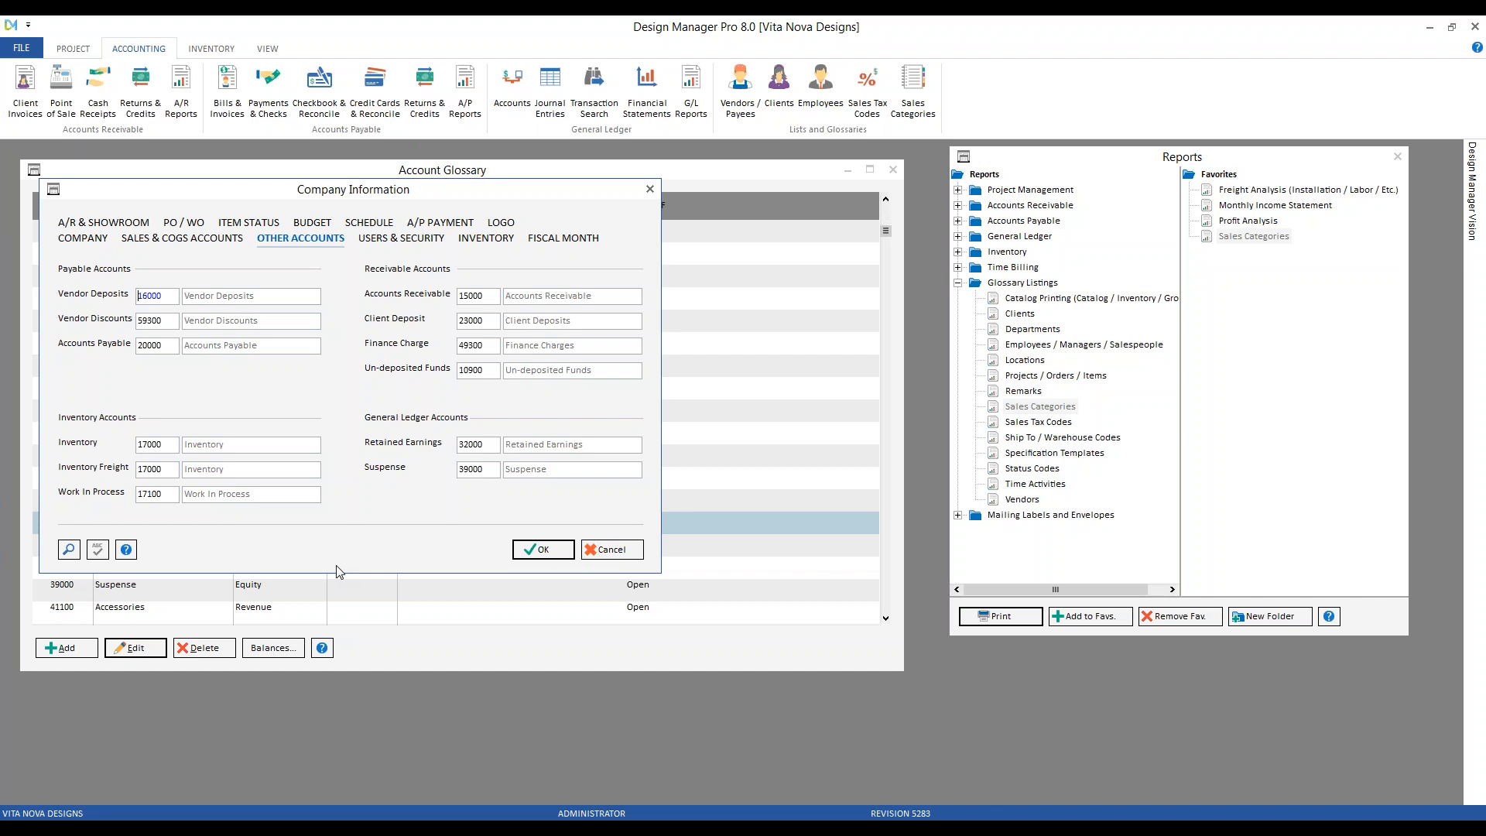
{"action": "left_click", "coordinate": [612, 550]}
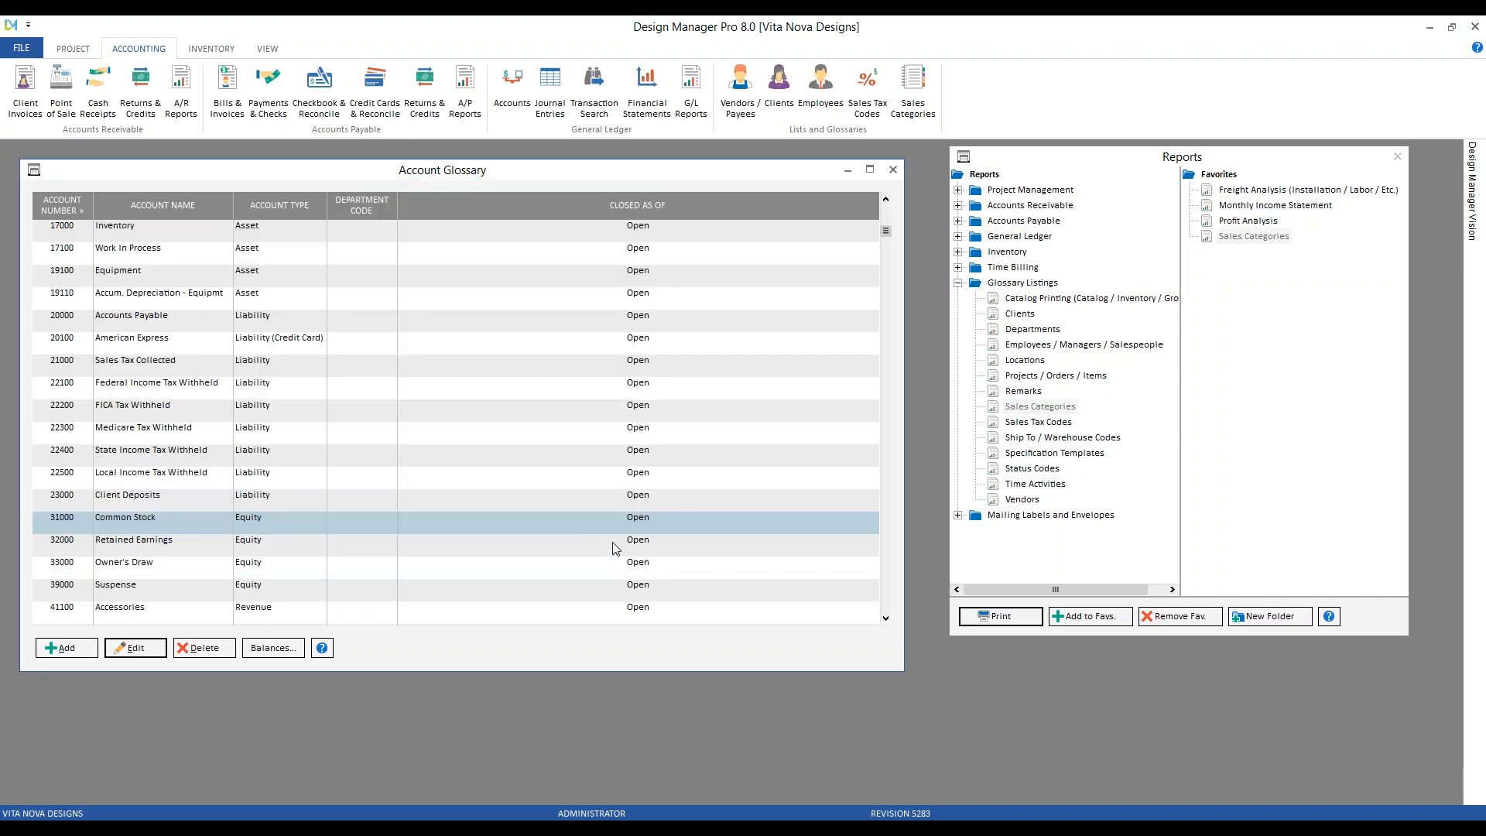
{"action": "left_click", "coordinate": [893, 169]}
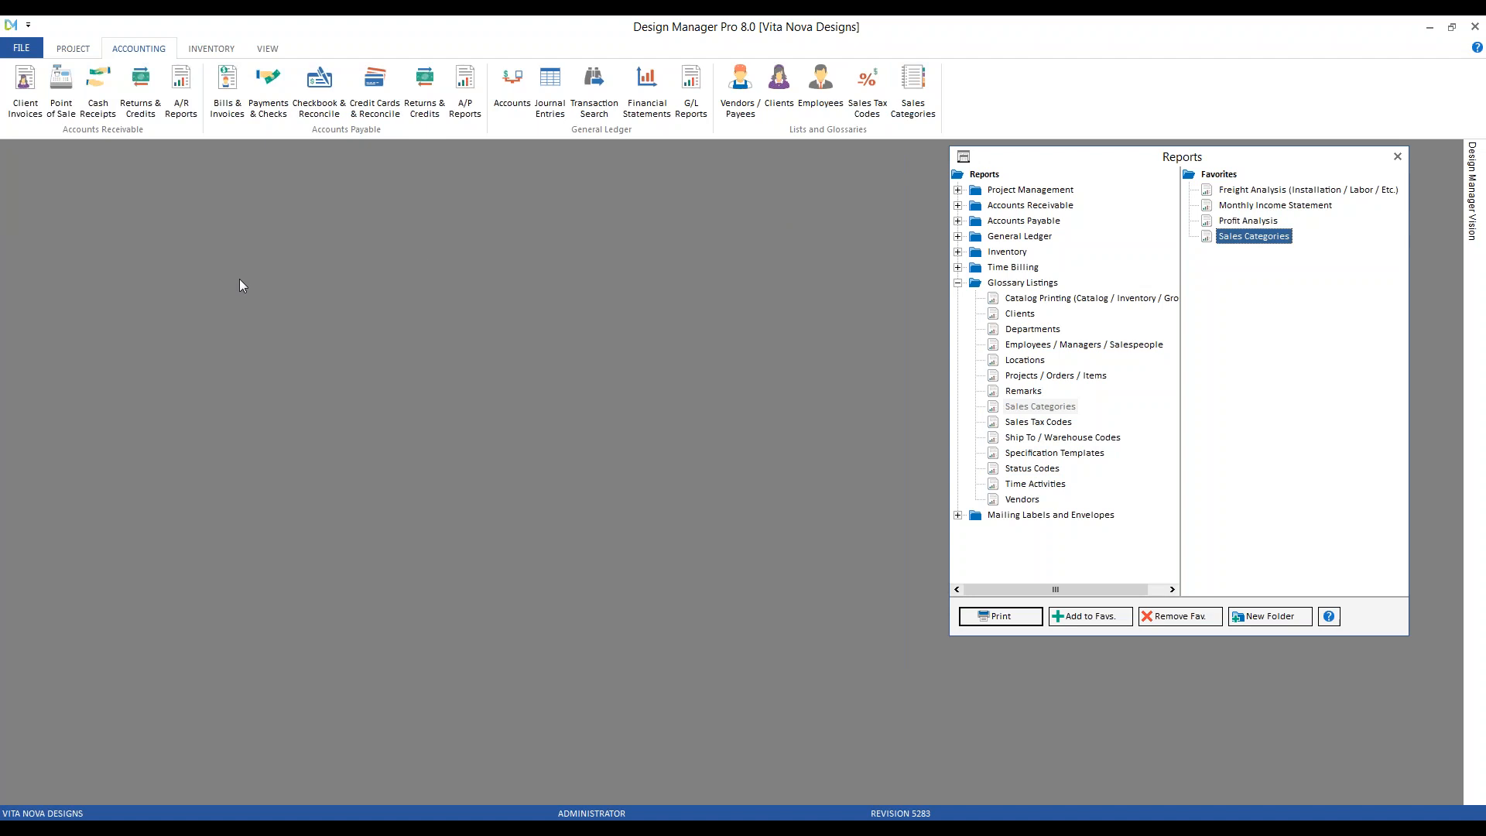
Enable Require Sales Cat. in the company's advanced general options and save the company settings
{"action": "left_click", "coordinate": [21, 49]}
{"action": "left_click", "coordinate": [74, 88]}
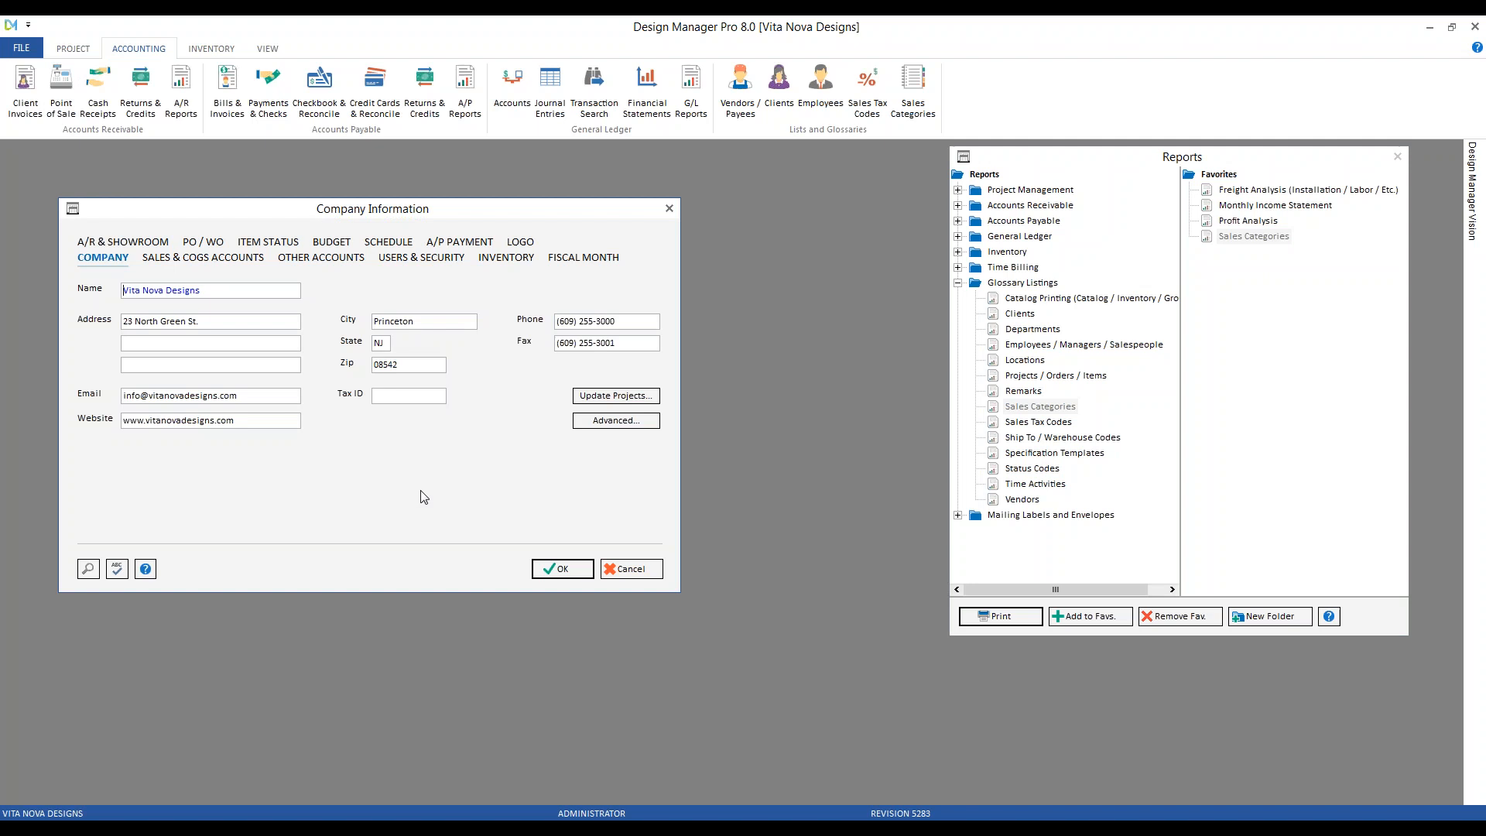
{"action": "left_click", "coordinate": [611, 421]}
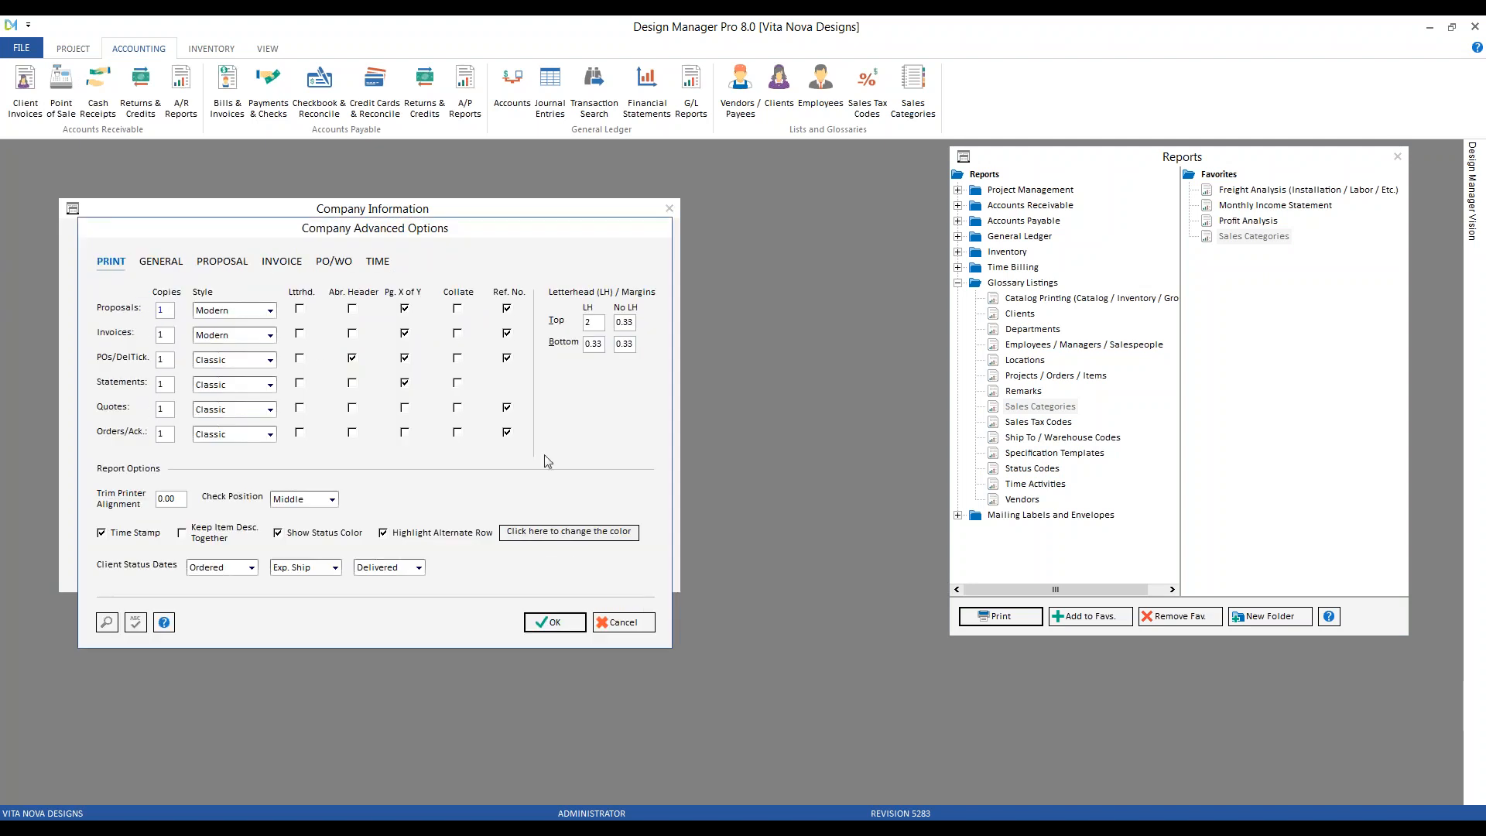
{"action": "left_click", "coordinate": [164, 268]}
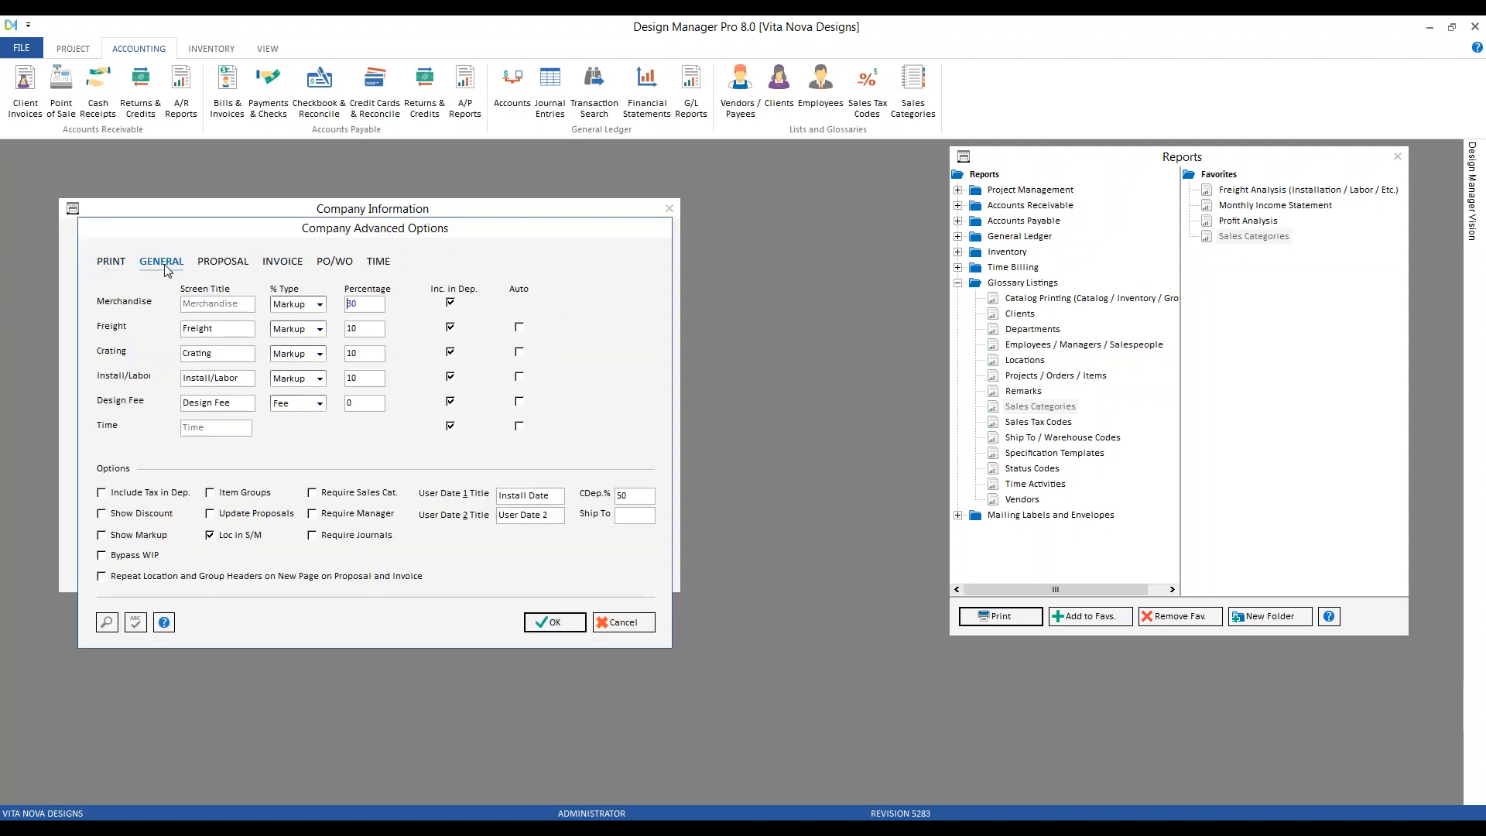
{"action": "left_click", "coordinate": [341, 495]}
{"action": "left_click", "coordinate": [548, 625]}
{"action": "left_click", "coordinate": [563, 569]}
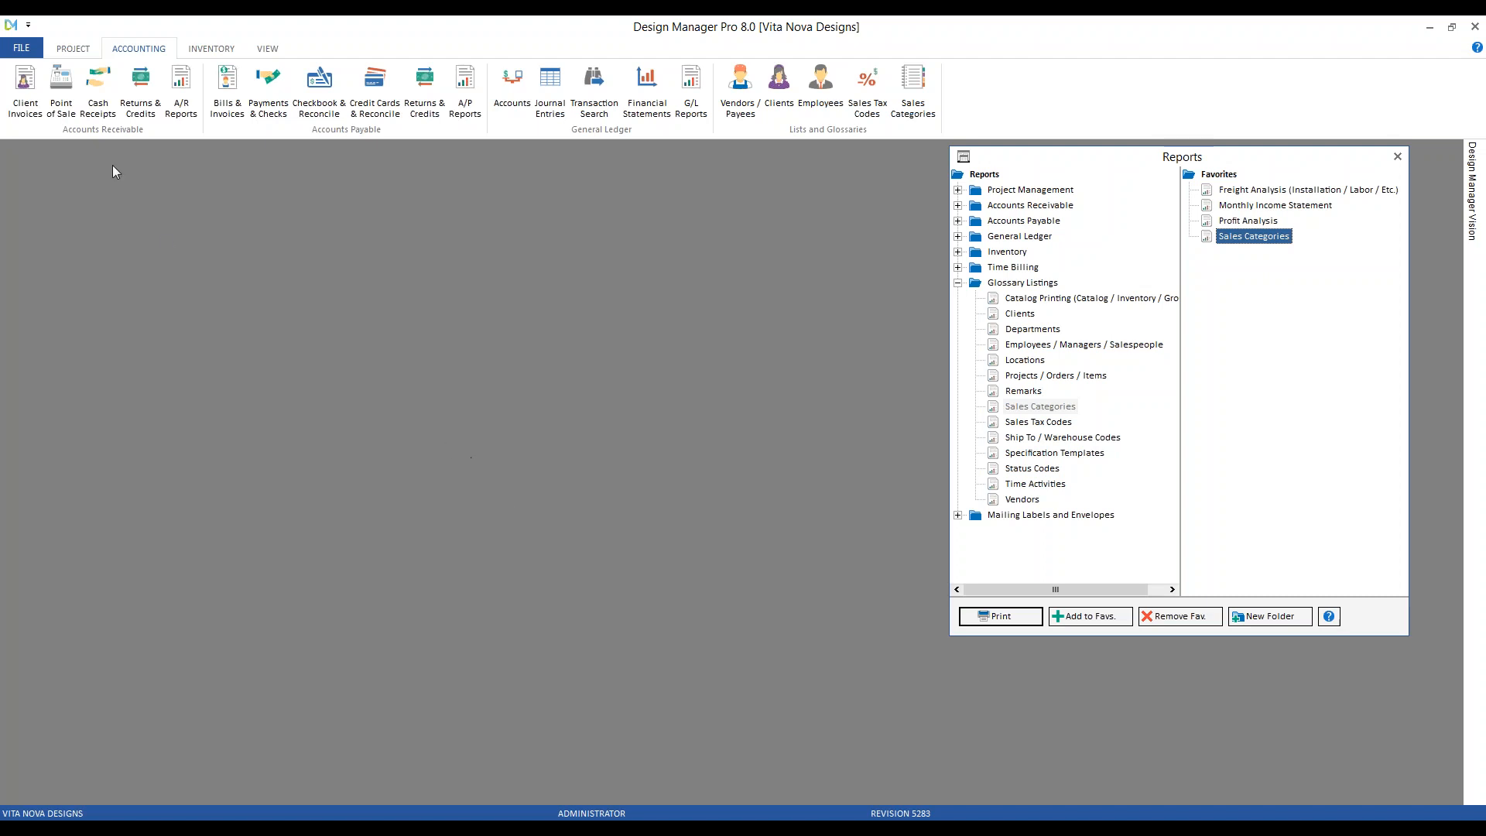
Open the specifications of project CAR01, sort the items by reference number in descending order, and show All items
{"action": "left_click", "coordinate": [76, 48]}
{"action": "left_click", "coordinate": [95, 86]}
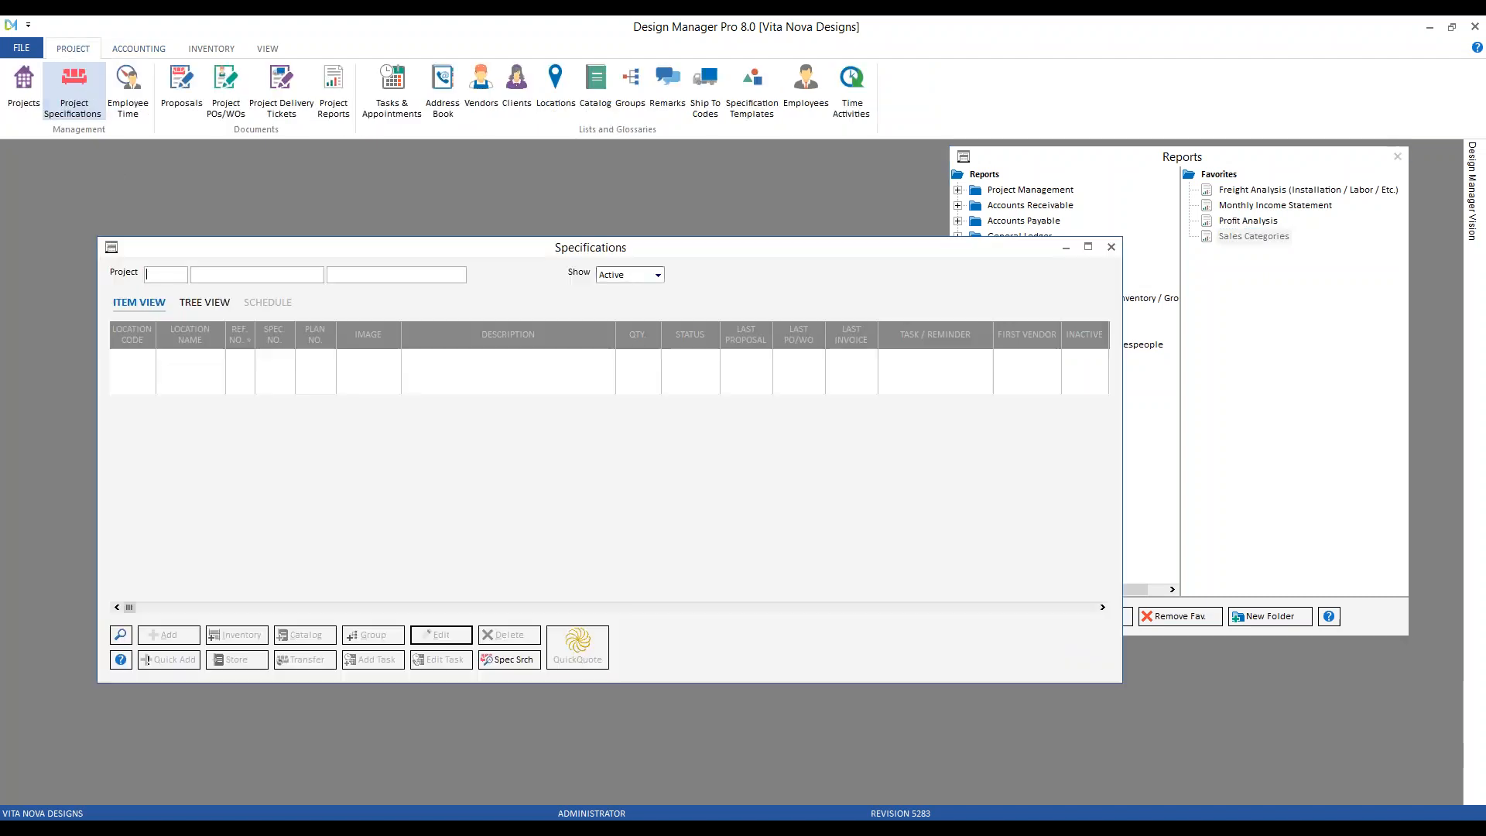
{"action": "type", "text": "01"}
{"action": "key", "text": "Tab"}
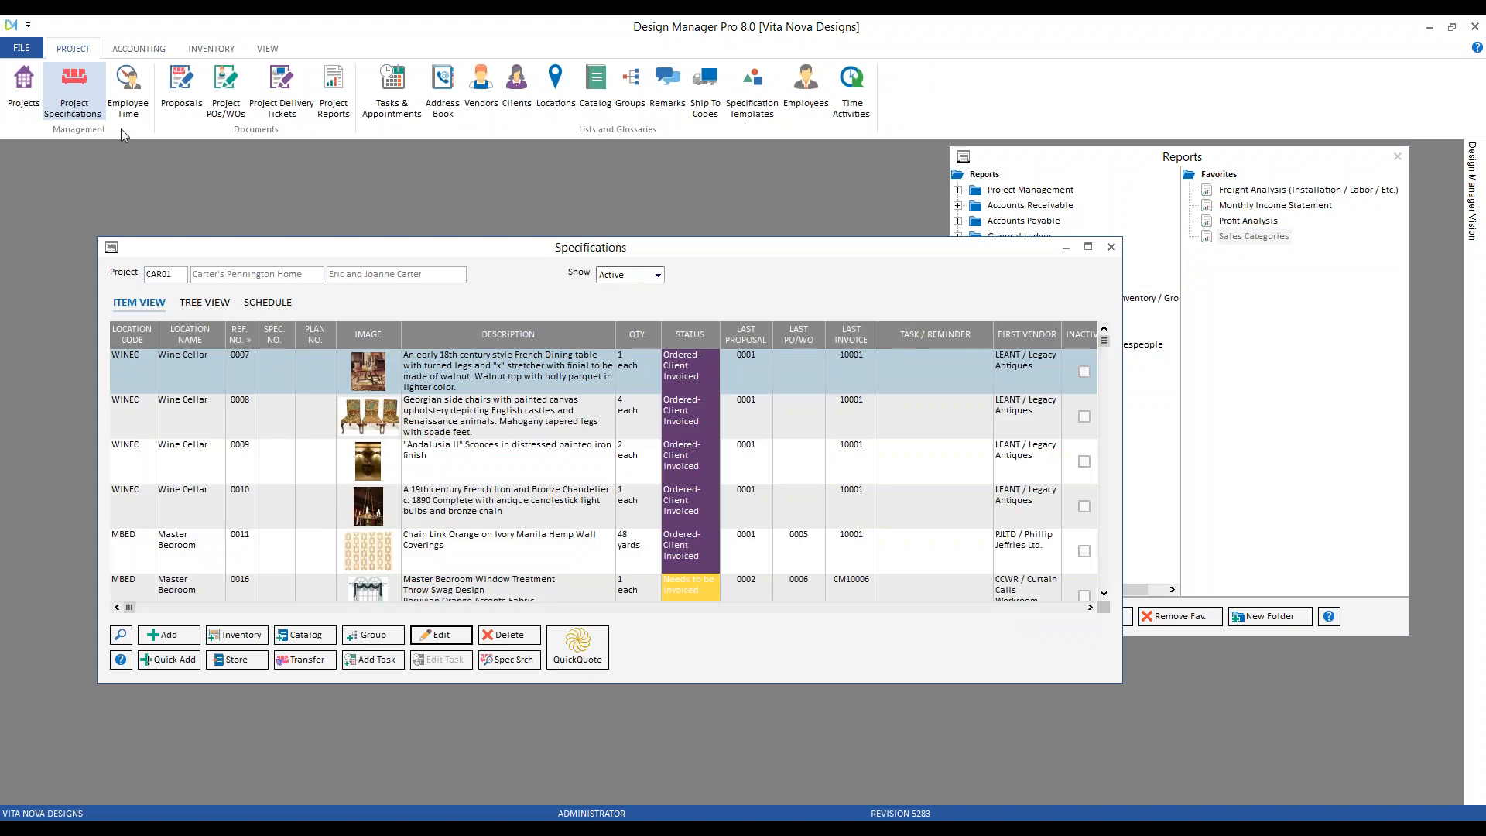
{"action": "left_click", "coordinate": [245, 341]}
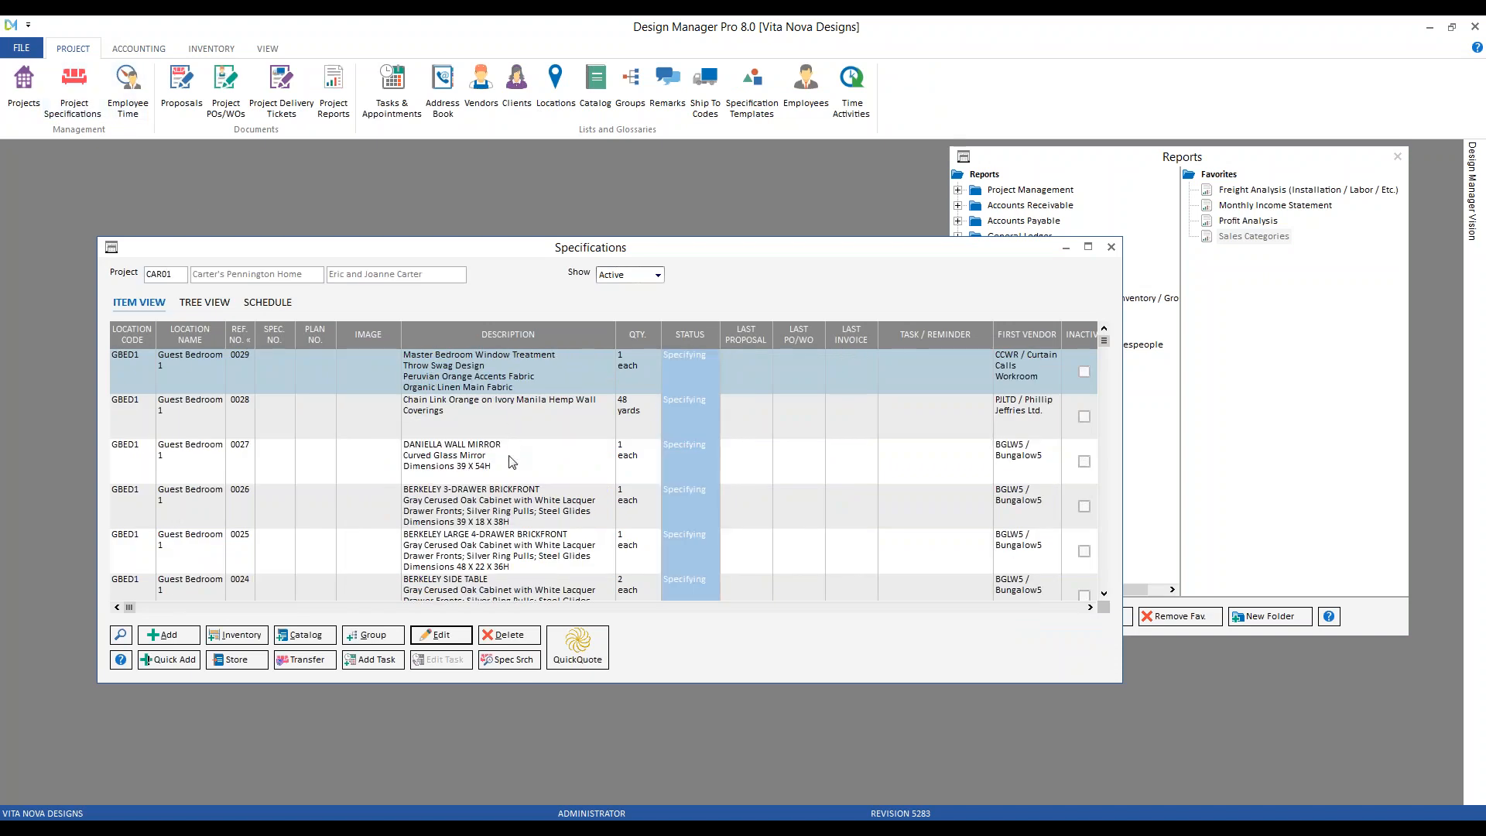
{"action": "left_click", "coordinate": [656, 275]}
{"action": "left_click", "coordinate": [626, 322]}
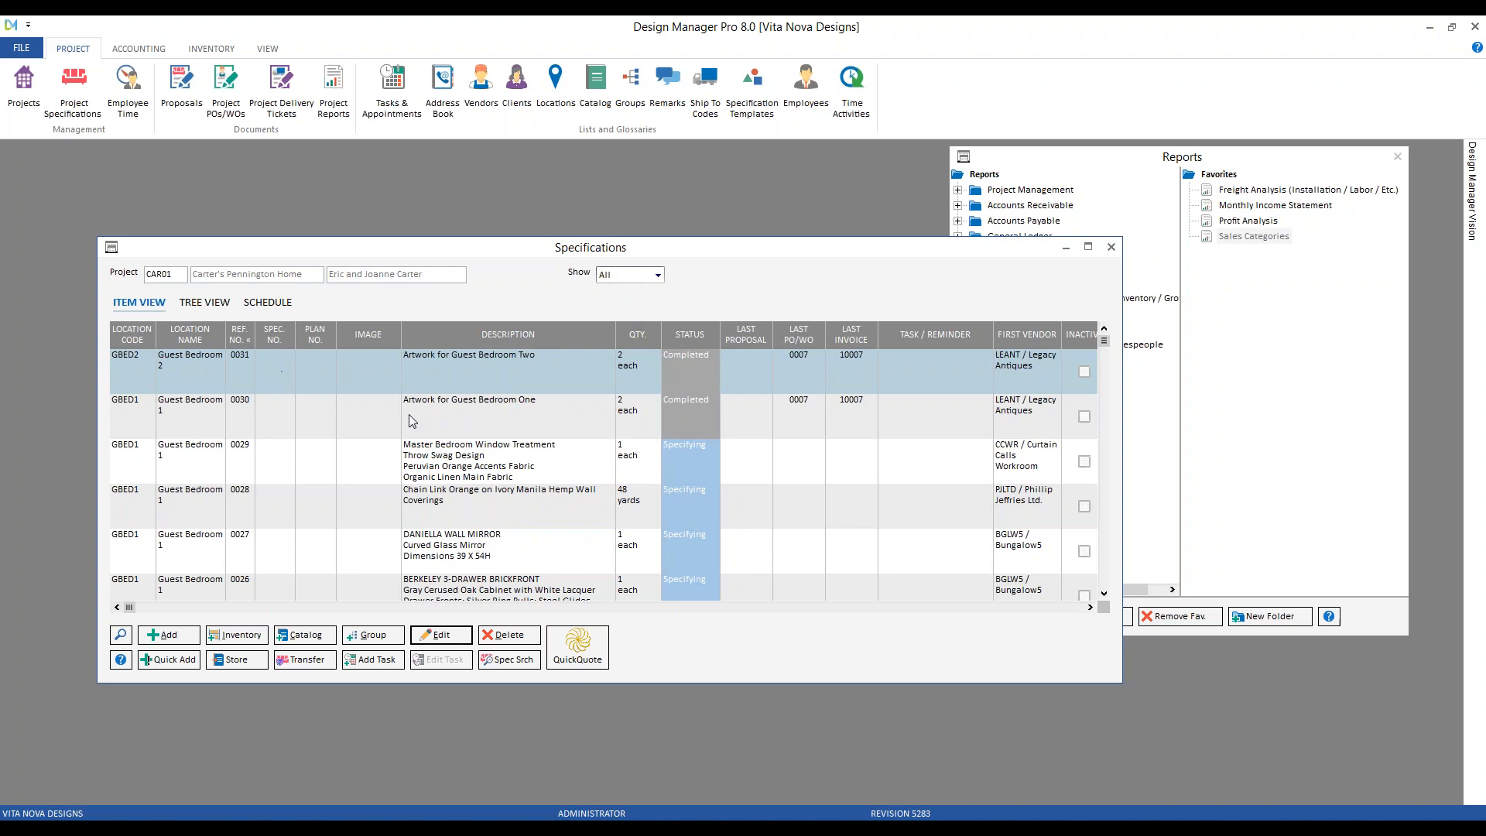
Try to save item 0030, Artwork for Guest Bedroom One, without a sales category, assign it the ART category and save it
{"action": "double_click", "coordinate": [528, 406]}
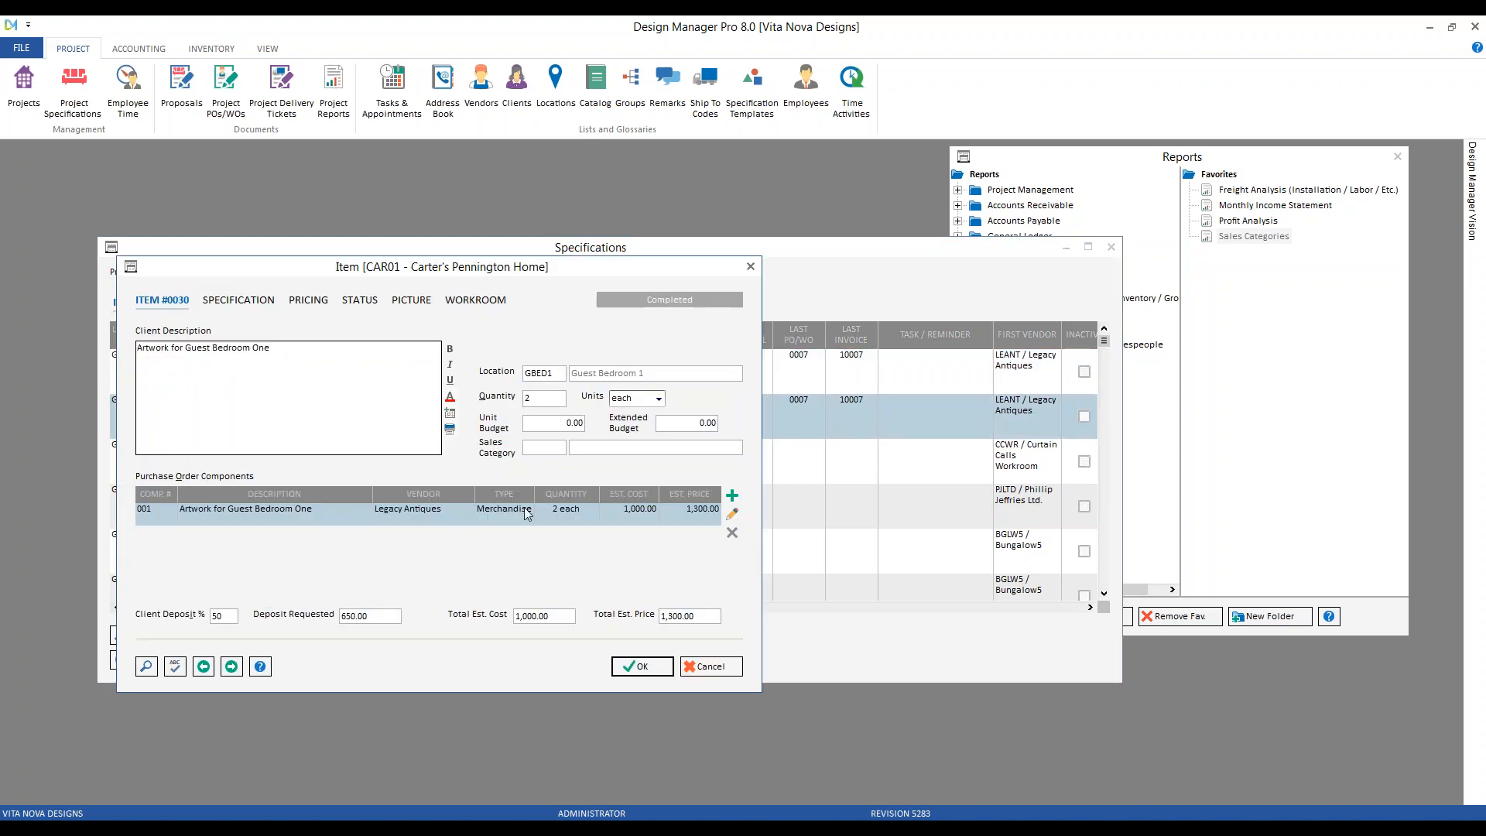
{"action": "left_click", "coordinate": [647, 664]}
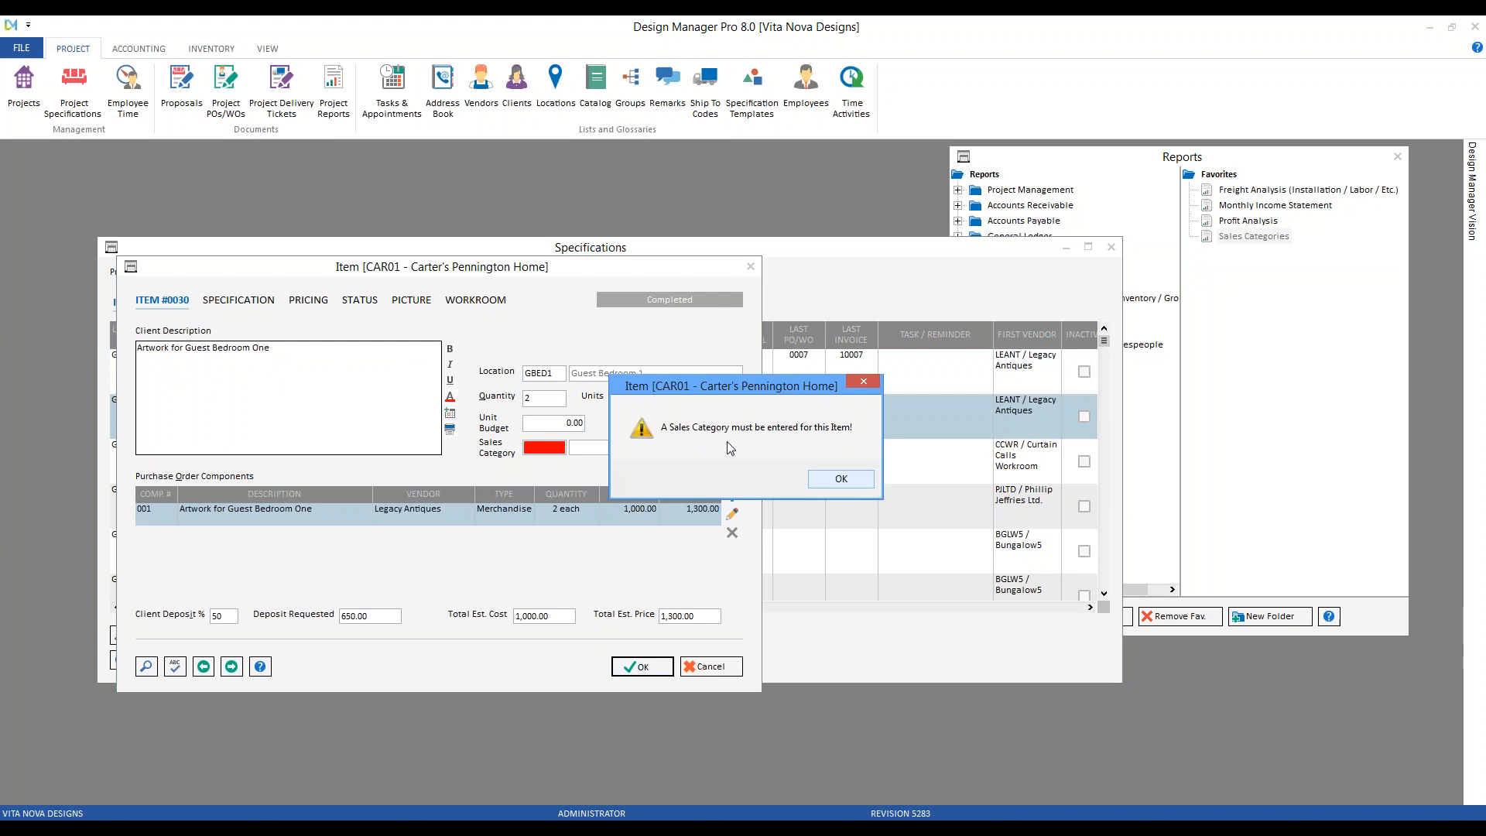
{"action": "left_click", "coordinate": [842, 480]}
{"action": "type", "text": "ART"}
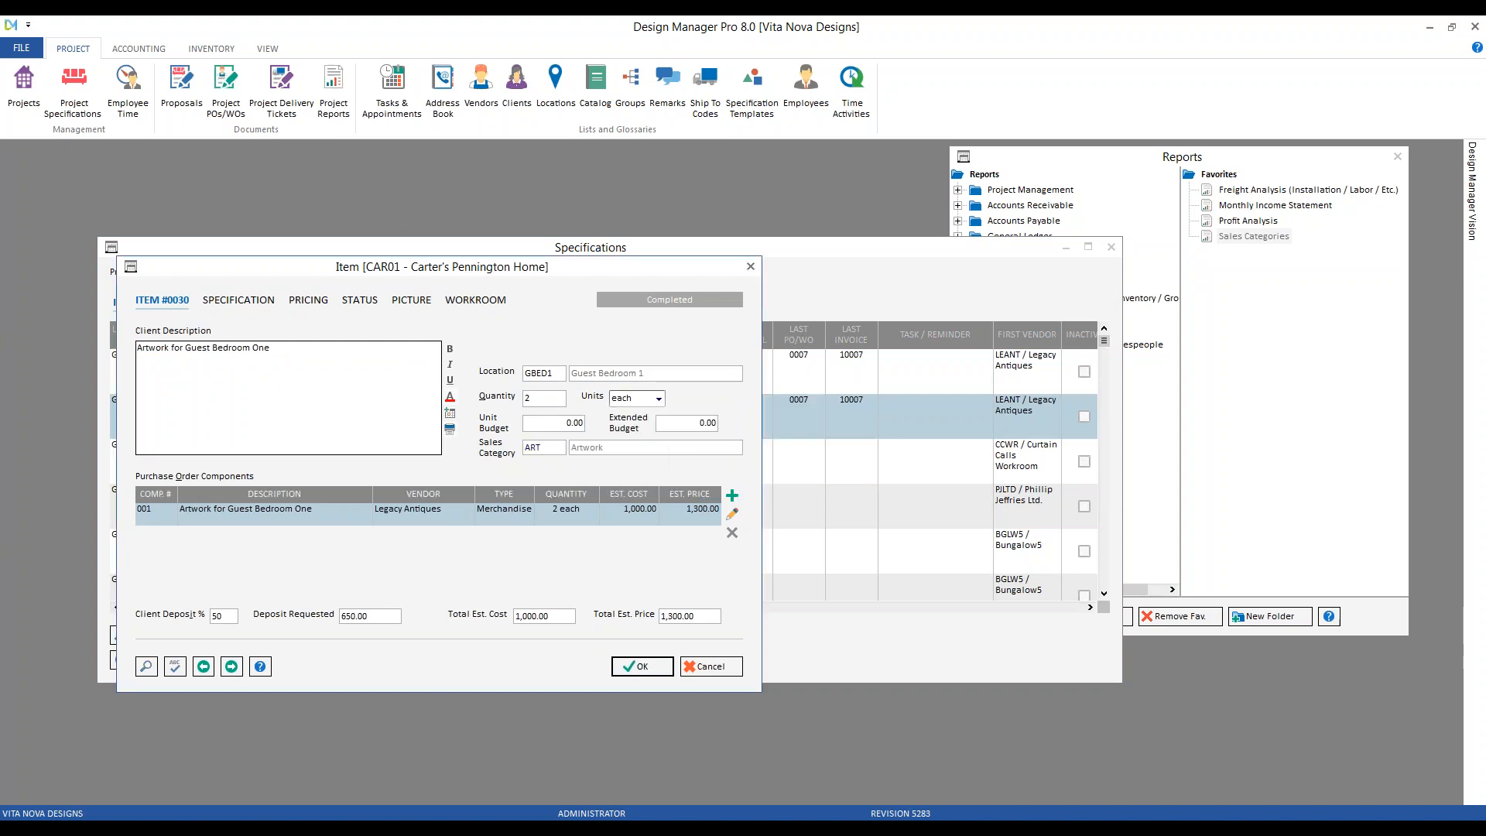
{"action": "left_click", "coordinate": [654, 666]}
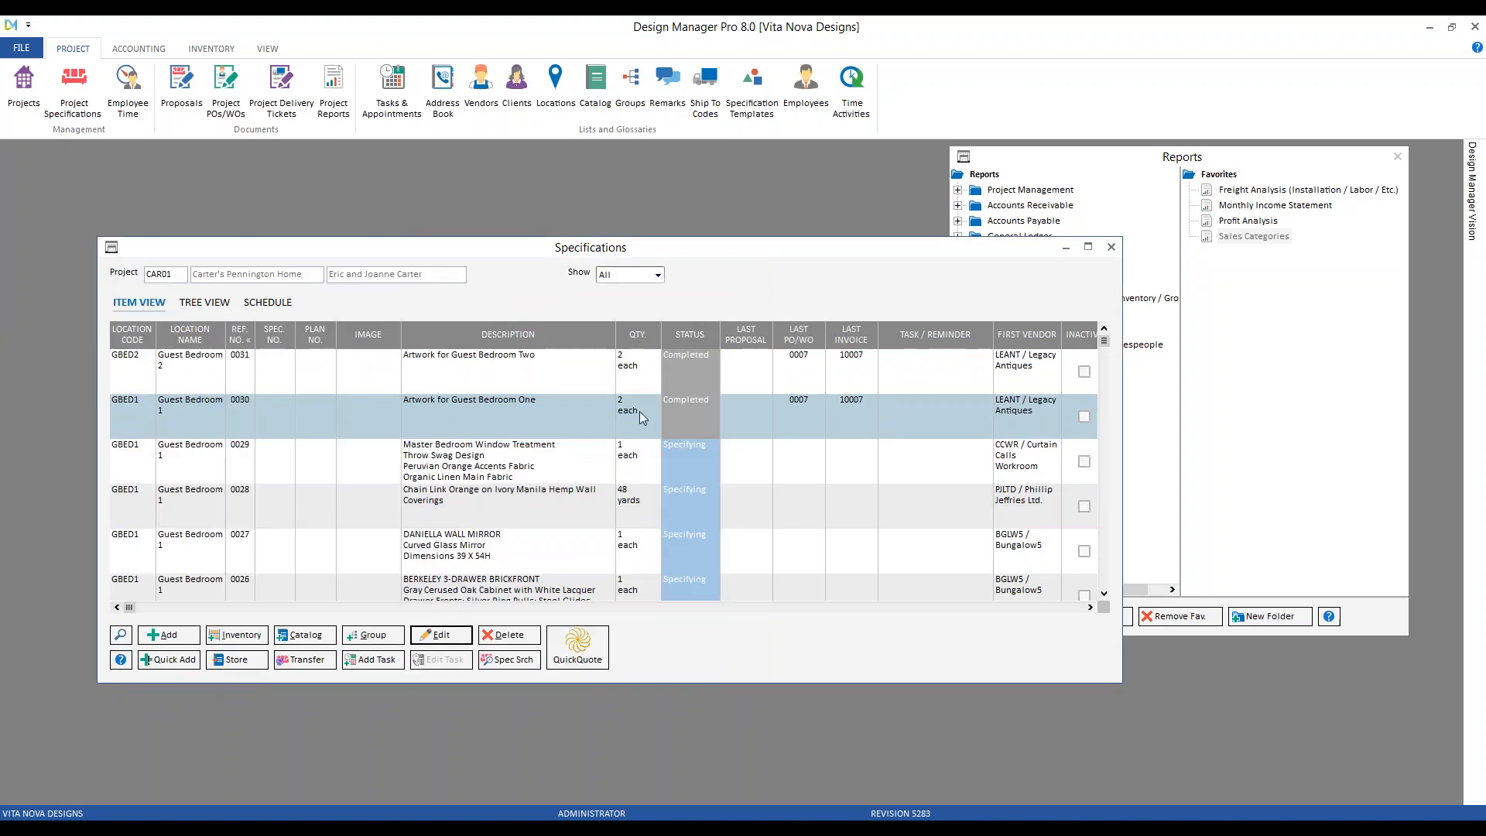
{"action": "left_click", "coordinate": [636, 412]}
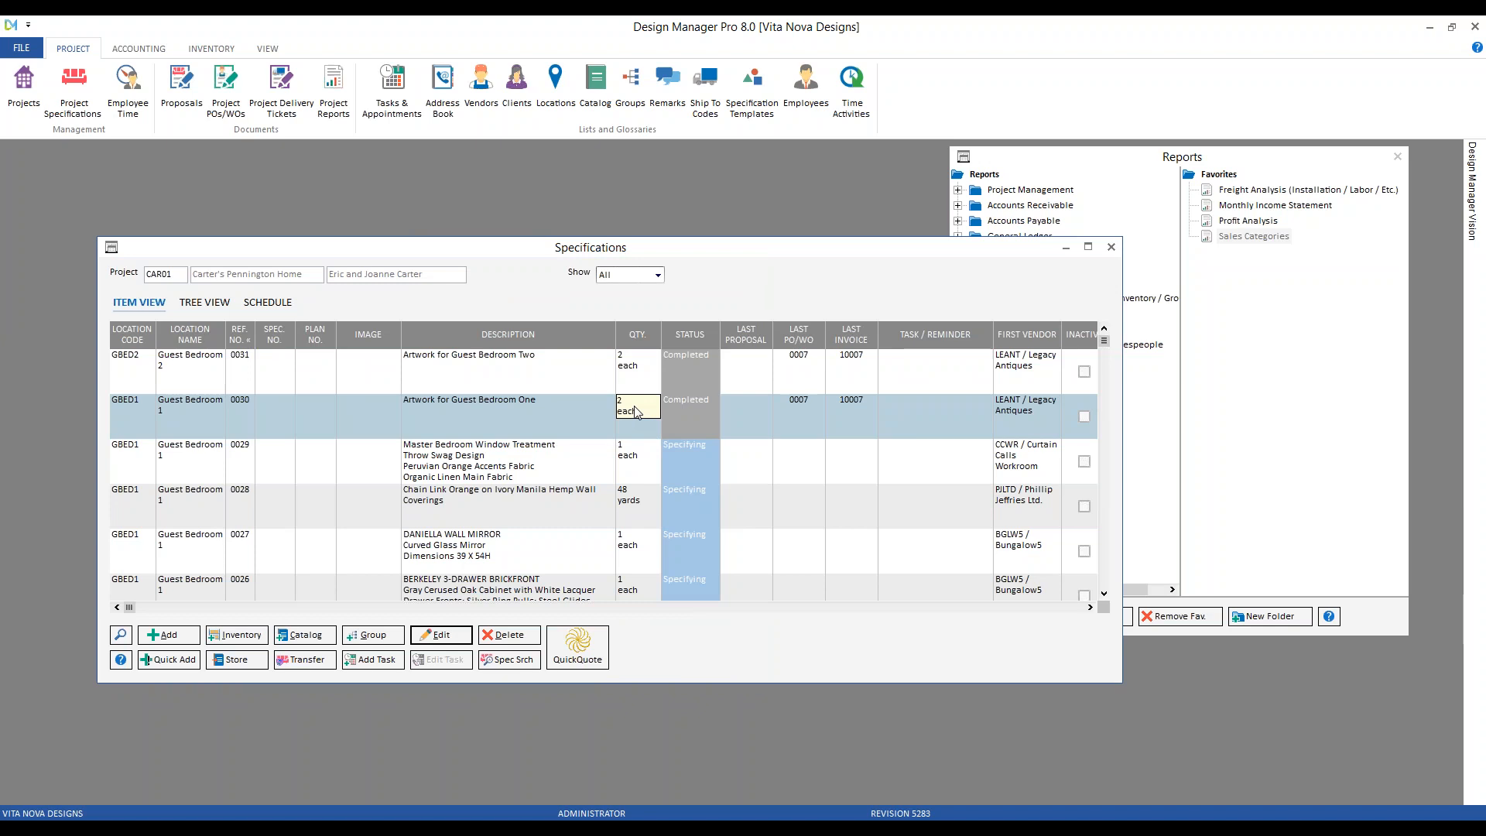
Review the company's default Sales & COGS accounts without changing them, and close the project specifications
{"action": "left_click", "coordinate": [21, 47]}
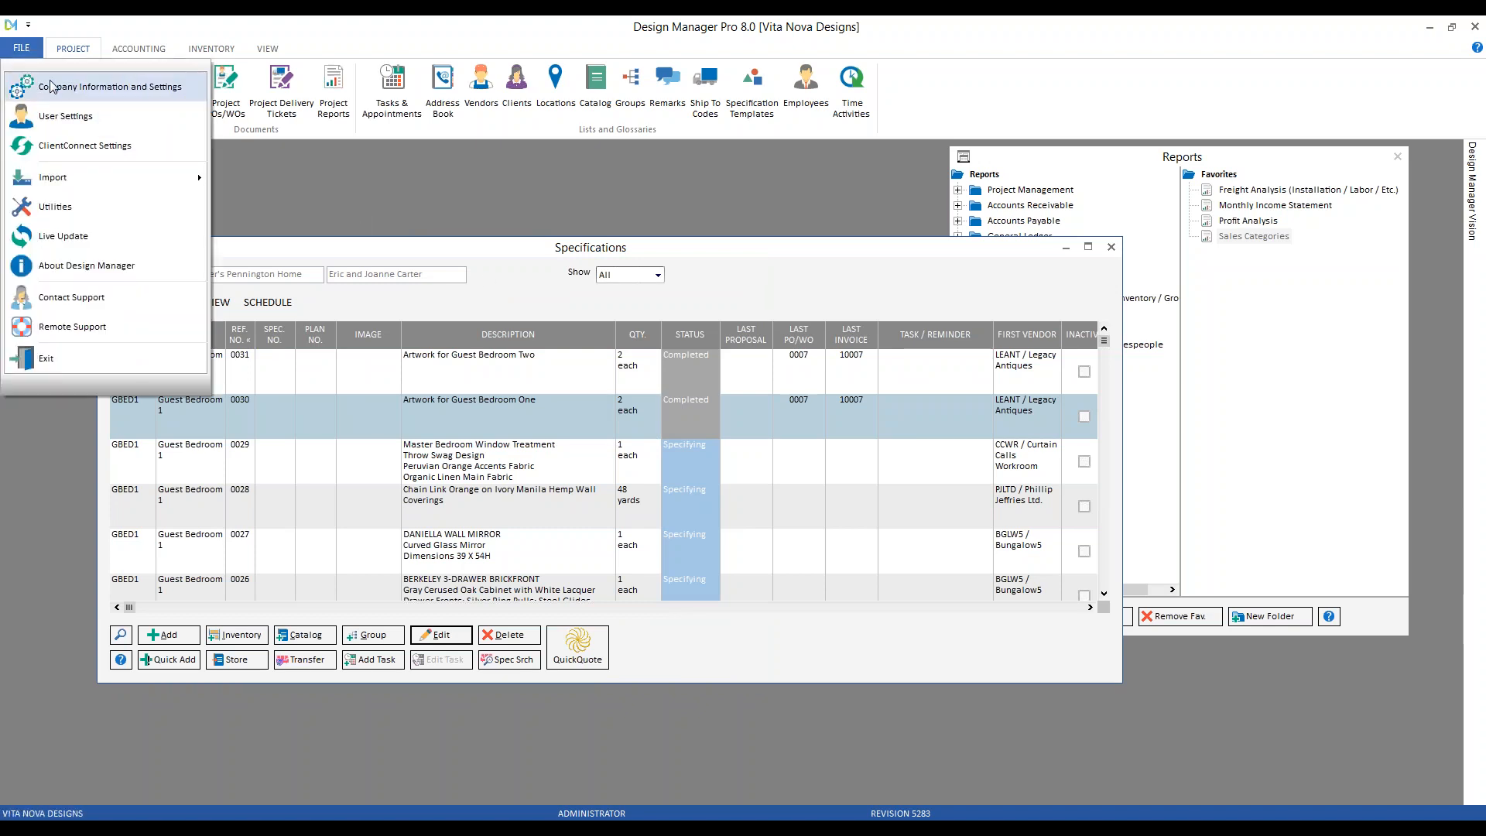
{"action": "left_click", "coordinate": [51, 85]}
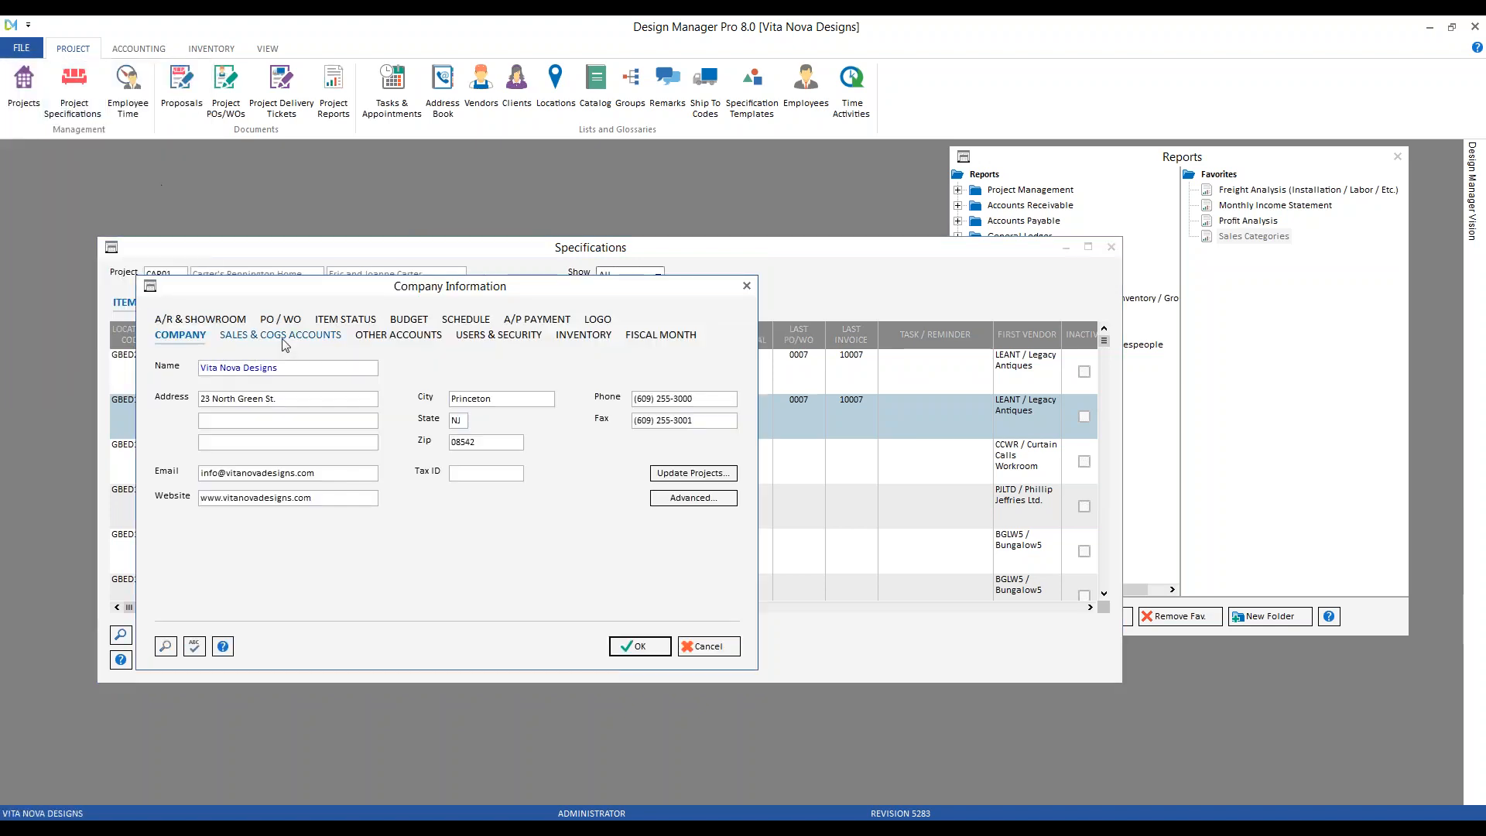
{"action": "left_click", "coordinate": [280, 338]}
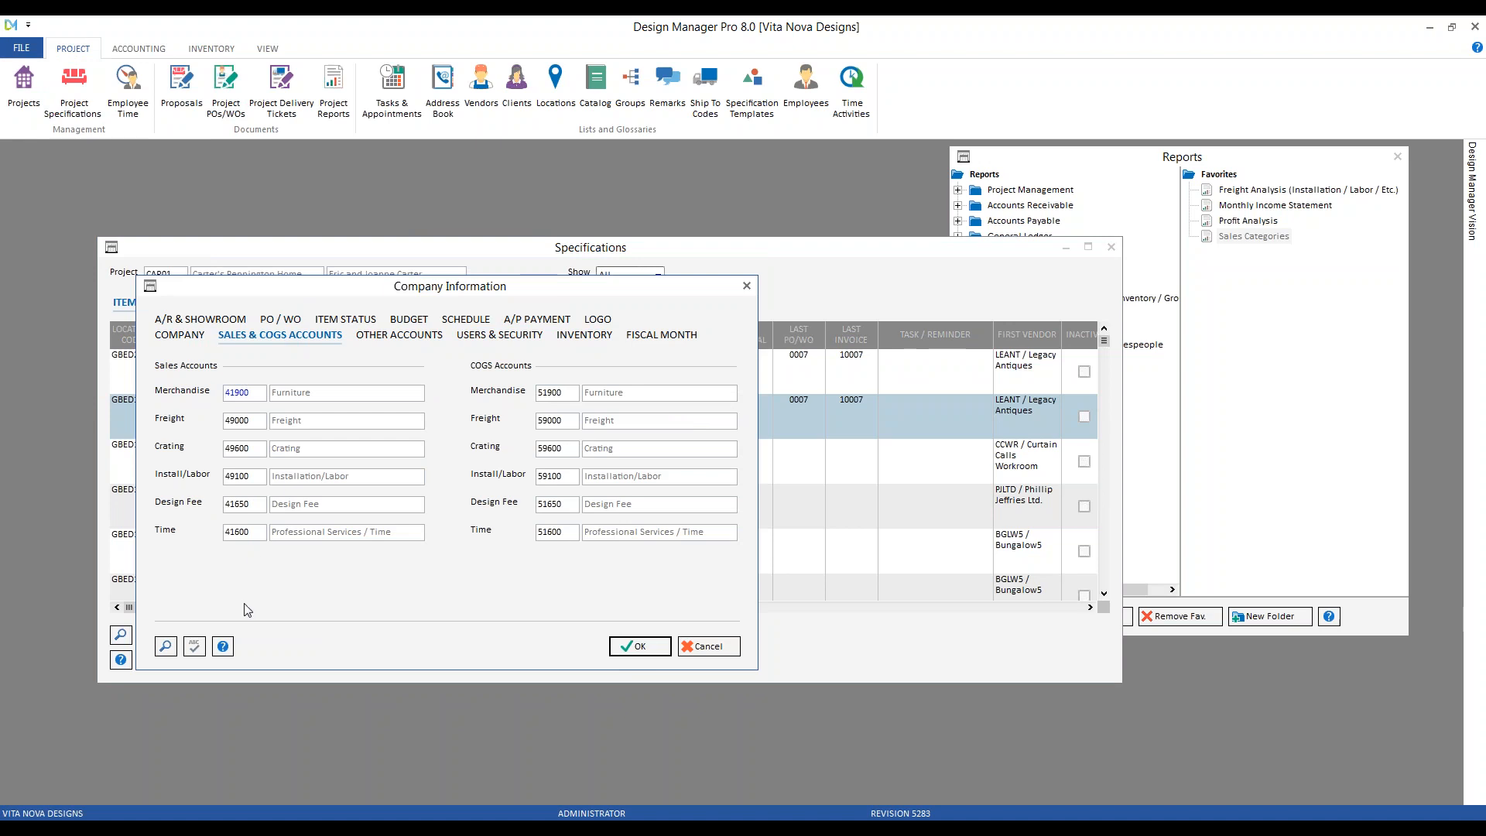
{"action": "left_click", "coordinate": [725, 647]}
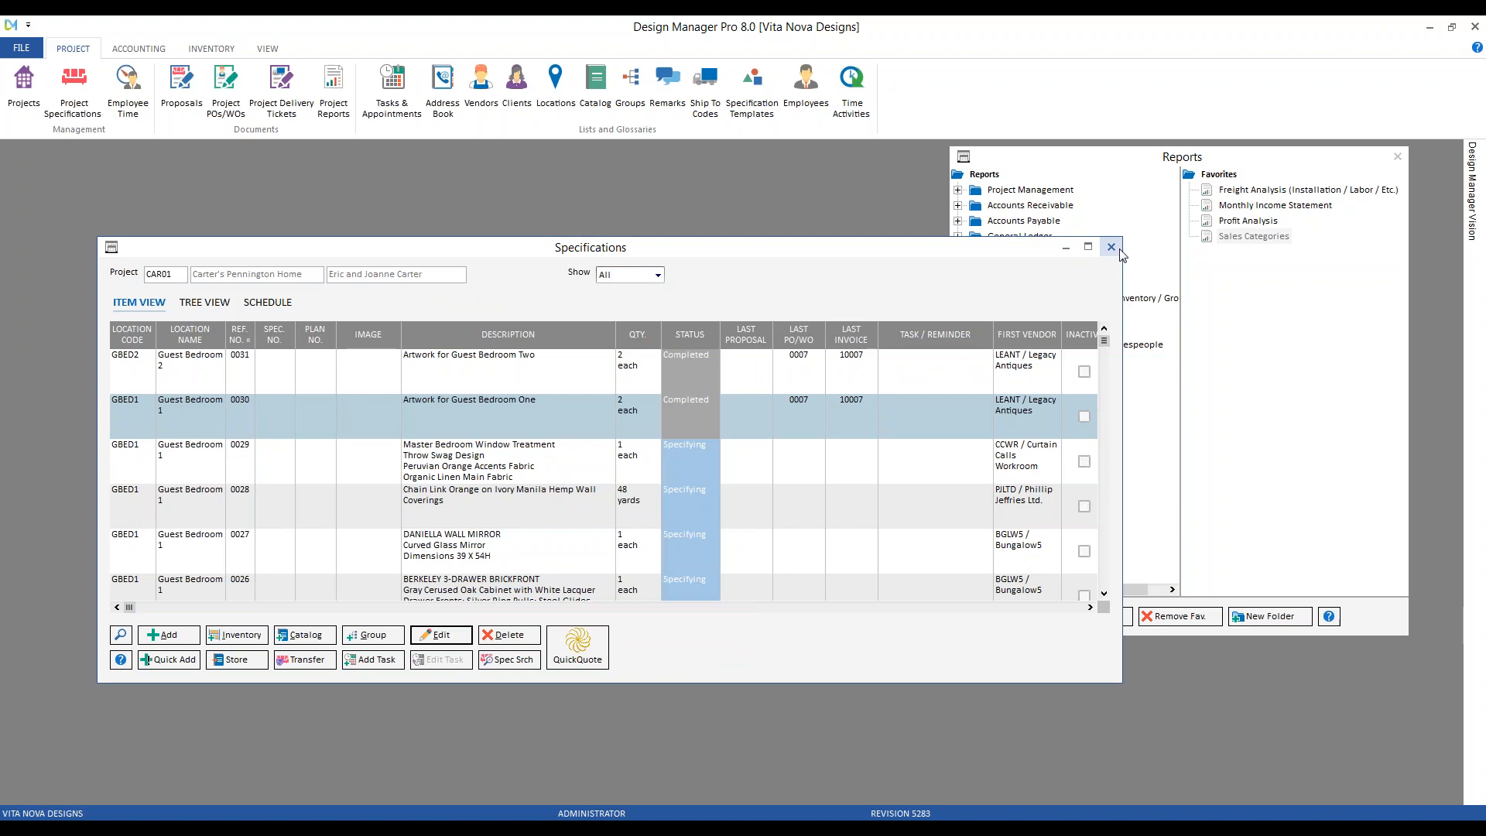
{"action": "left_click", "coordinate": [1112, 247]}
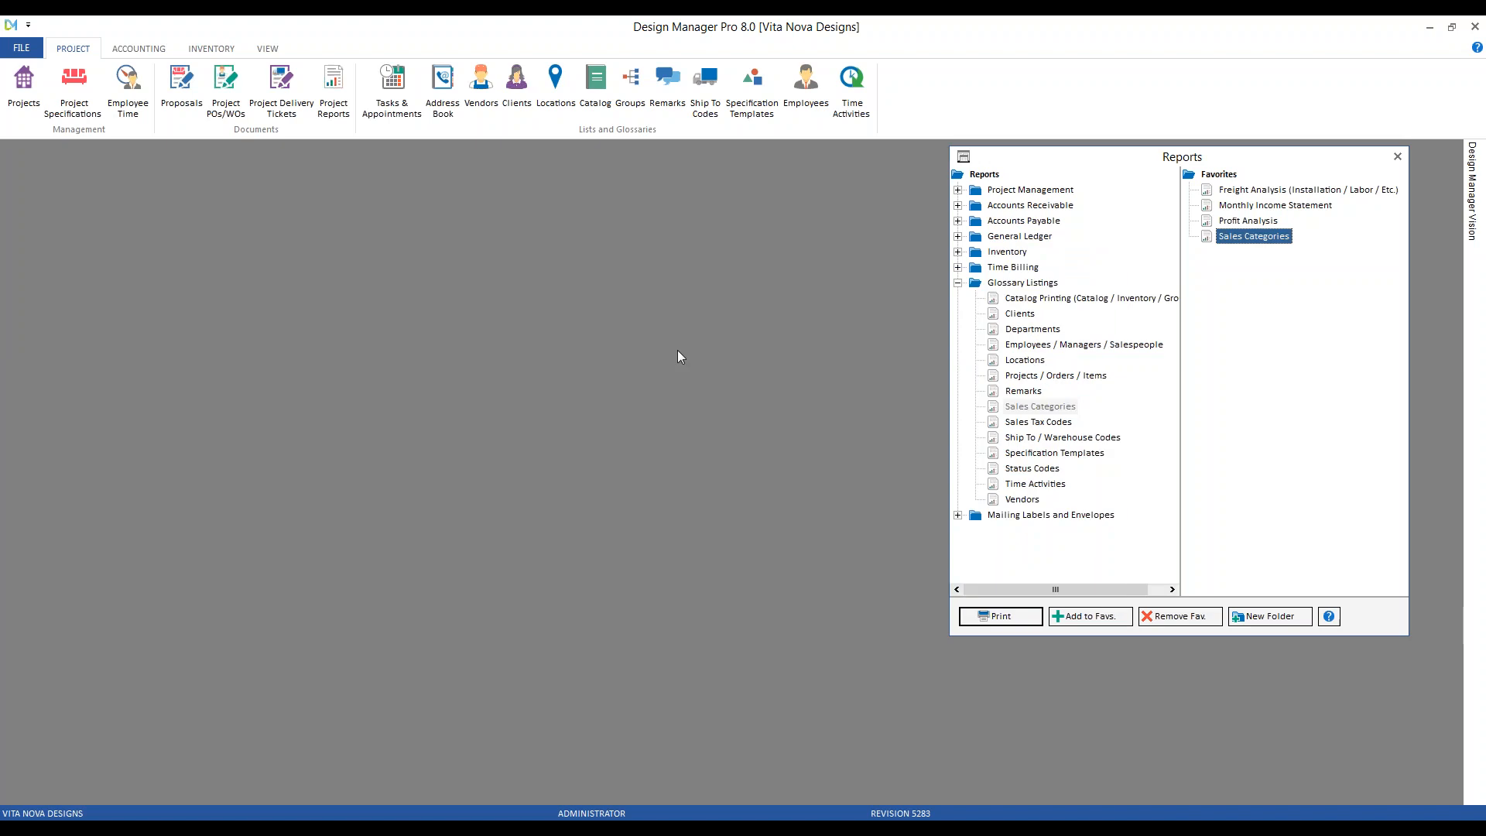